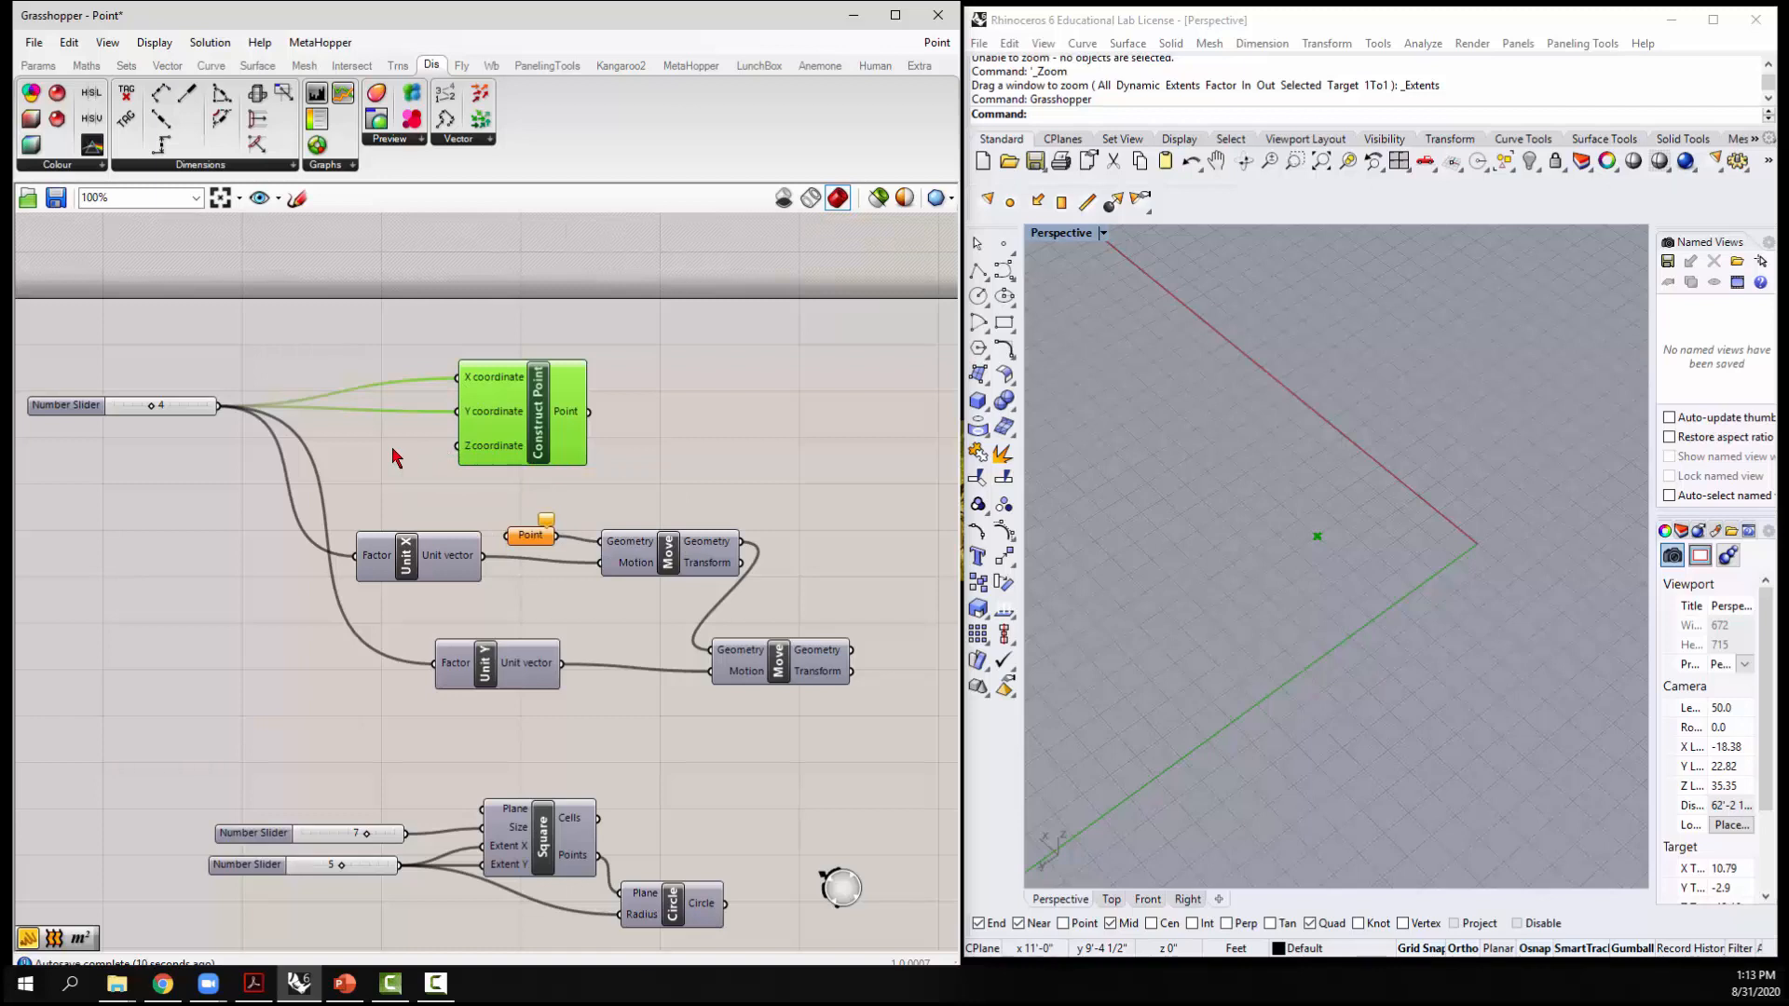
Place a point object near the origin in the Rhino Perspective viewport, at about x 1'-2", y 7"
left_click(511, 506)
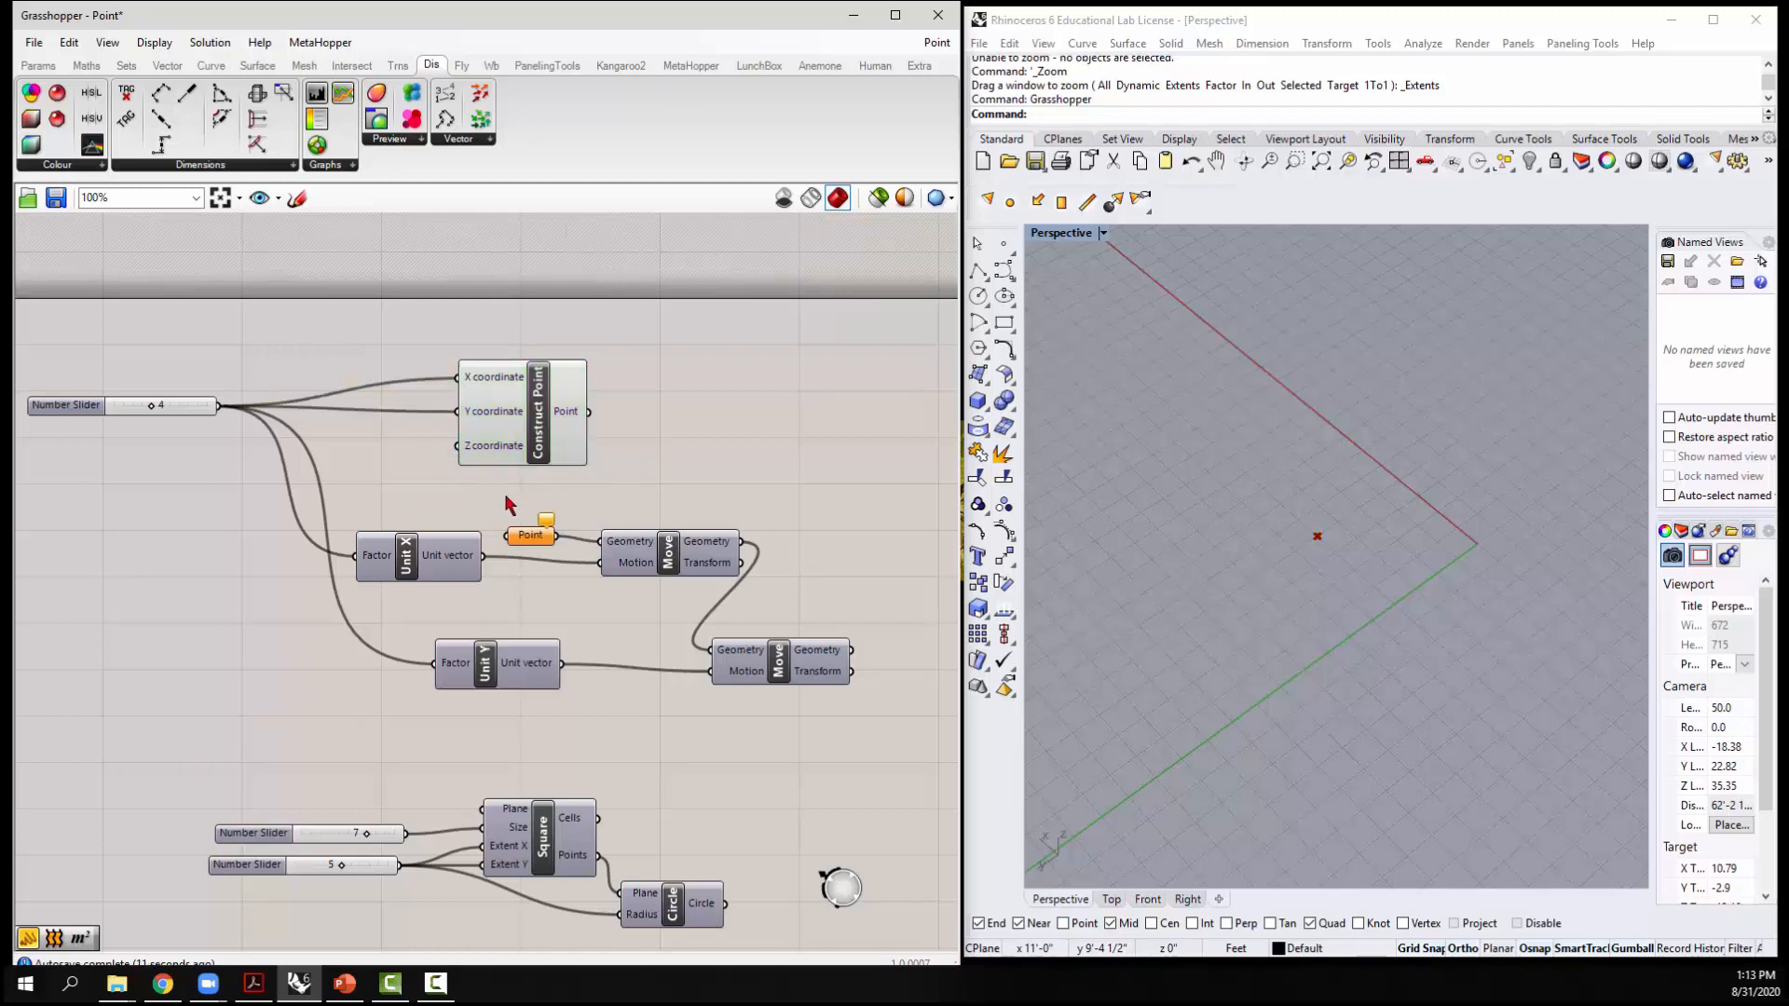
left_click(1208, 485)
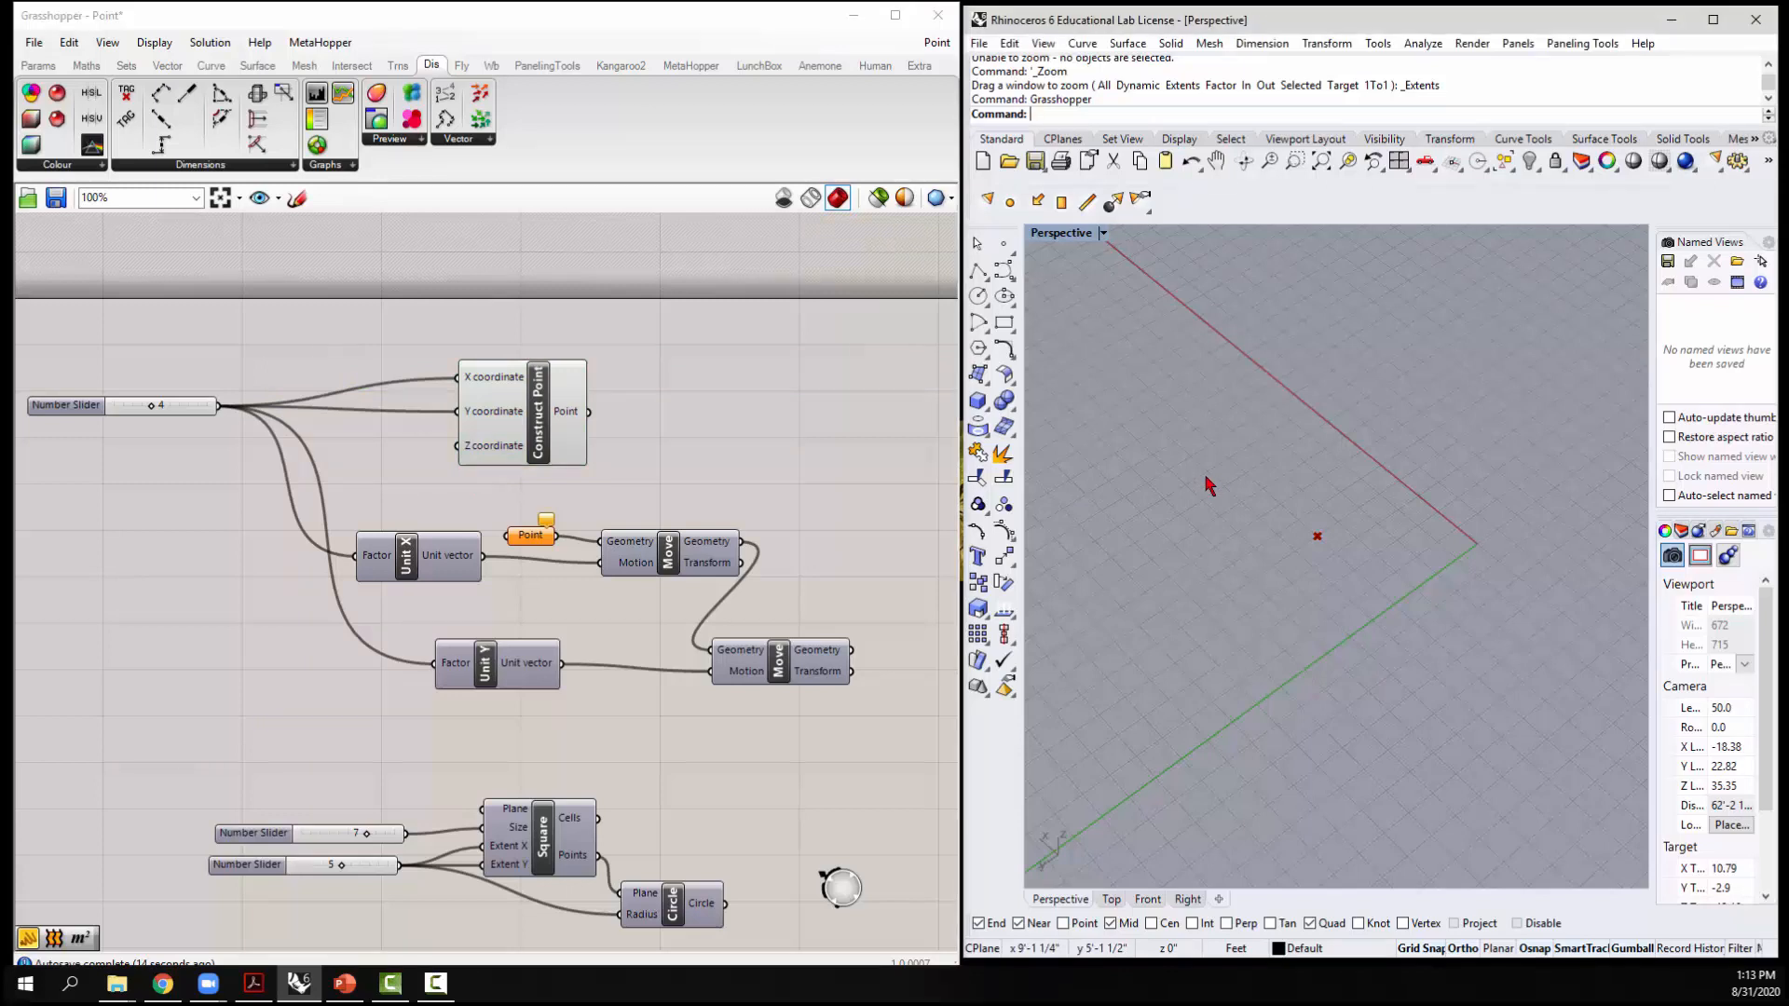
type("Point")
key("Return")
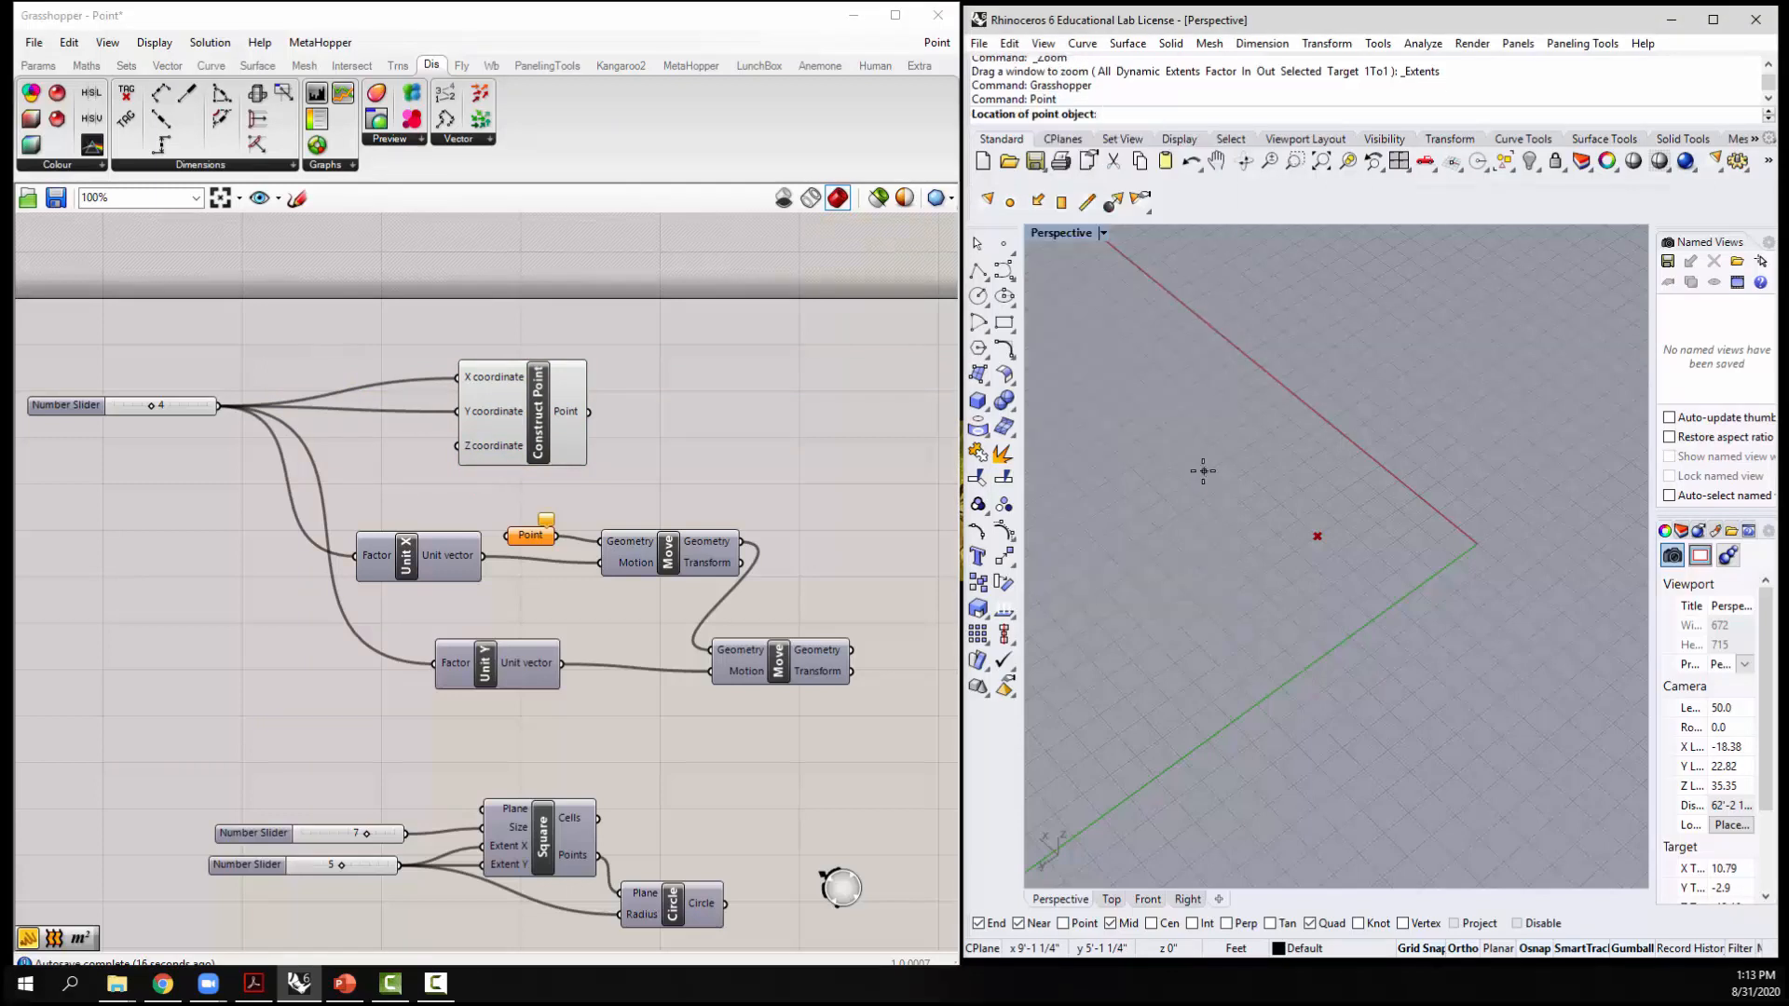
left_click(1442, 533)
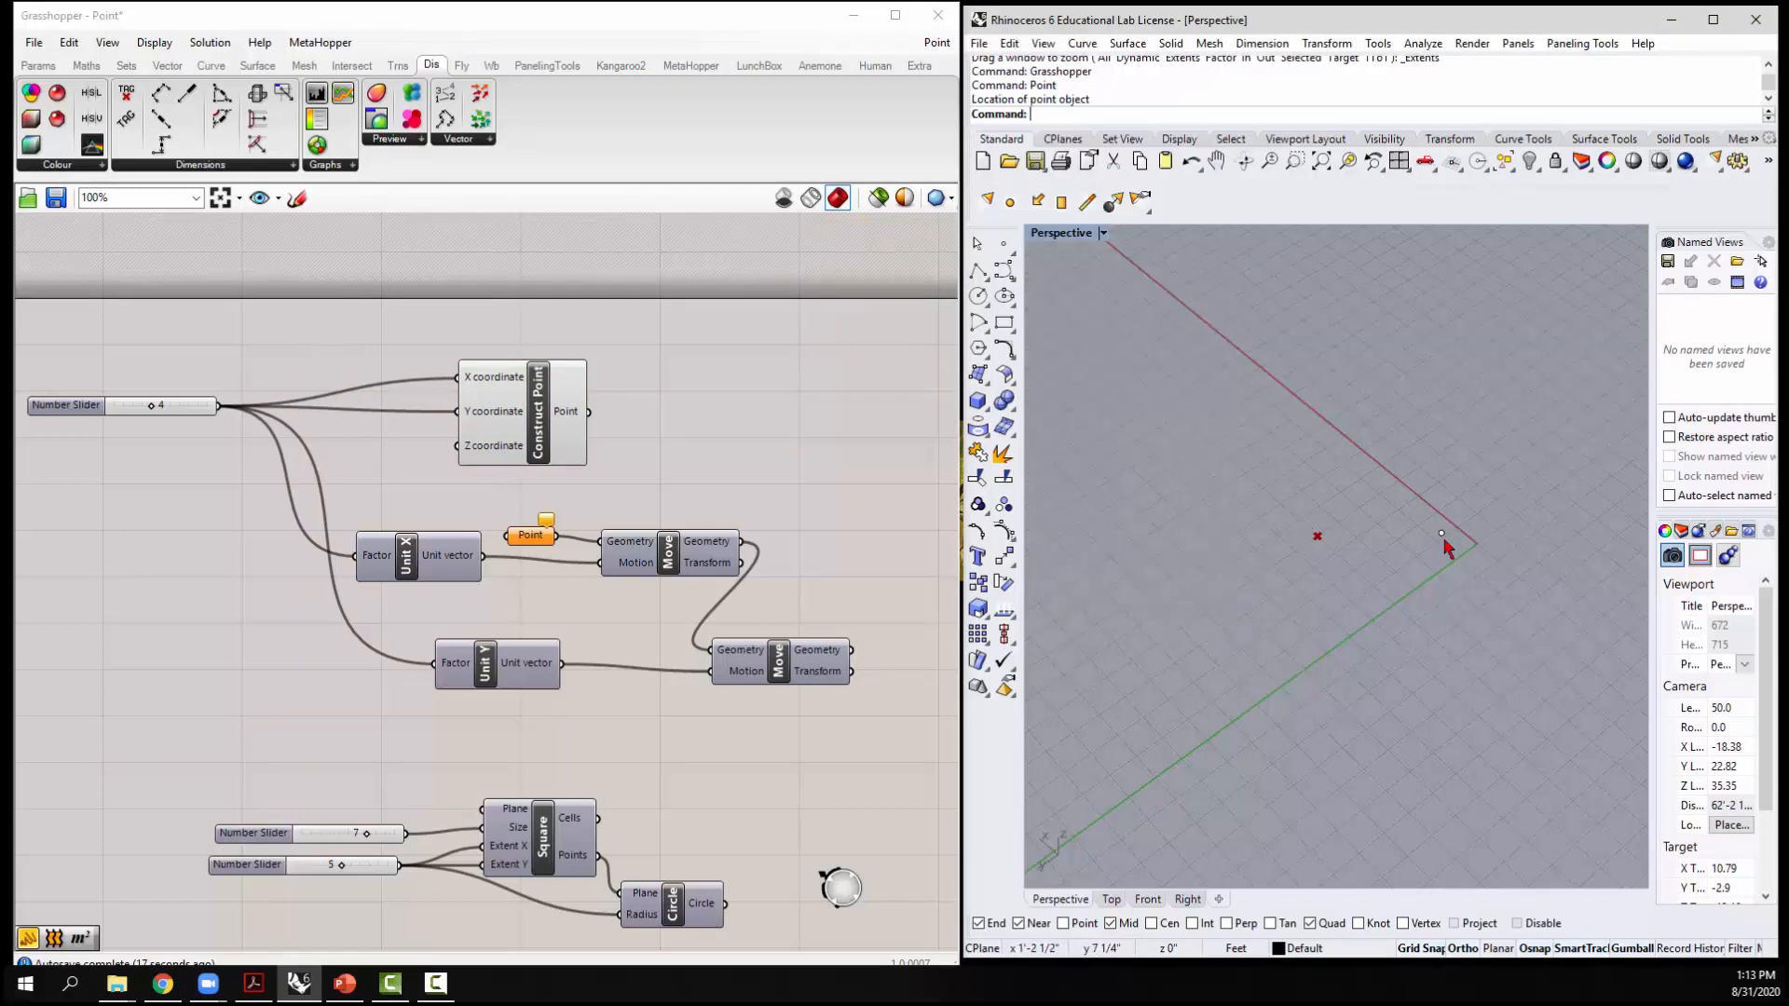
Reference the point object near the origin in the Point parameter that feeds the first Move component
right_click(532, 537)
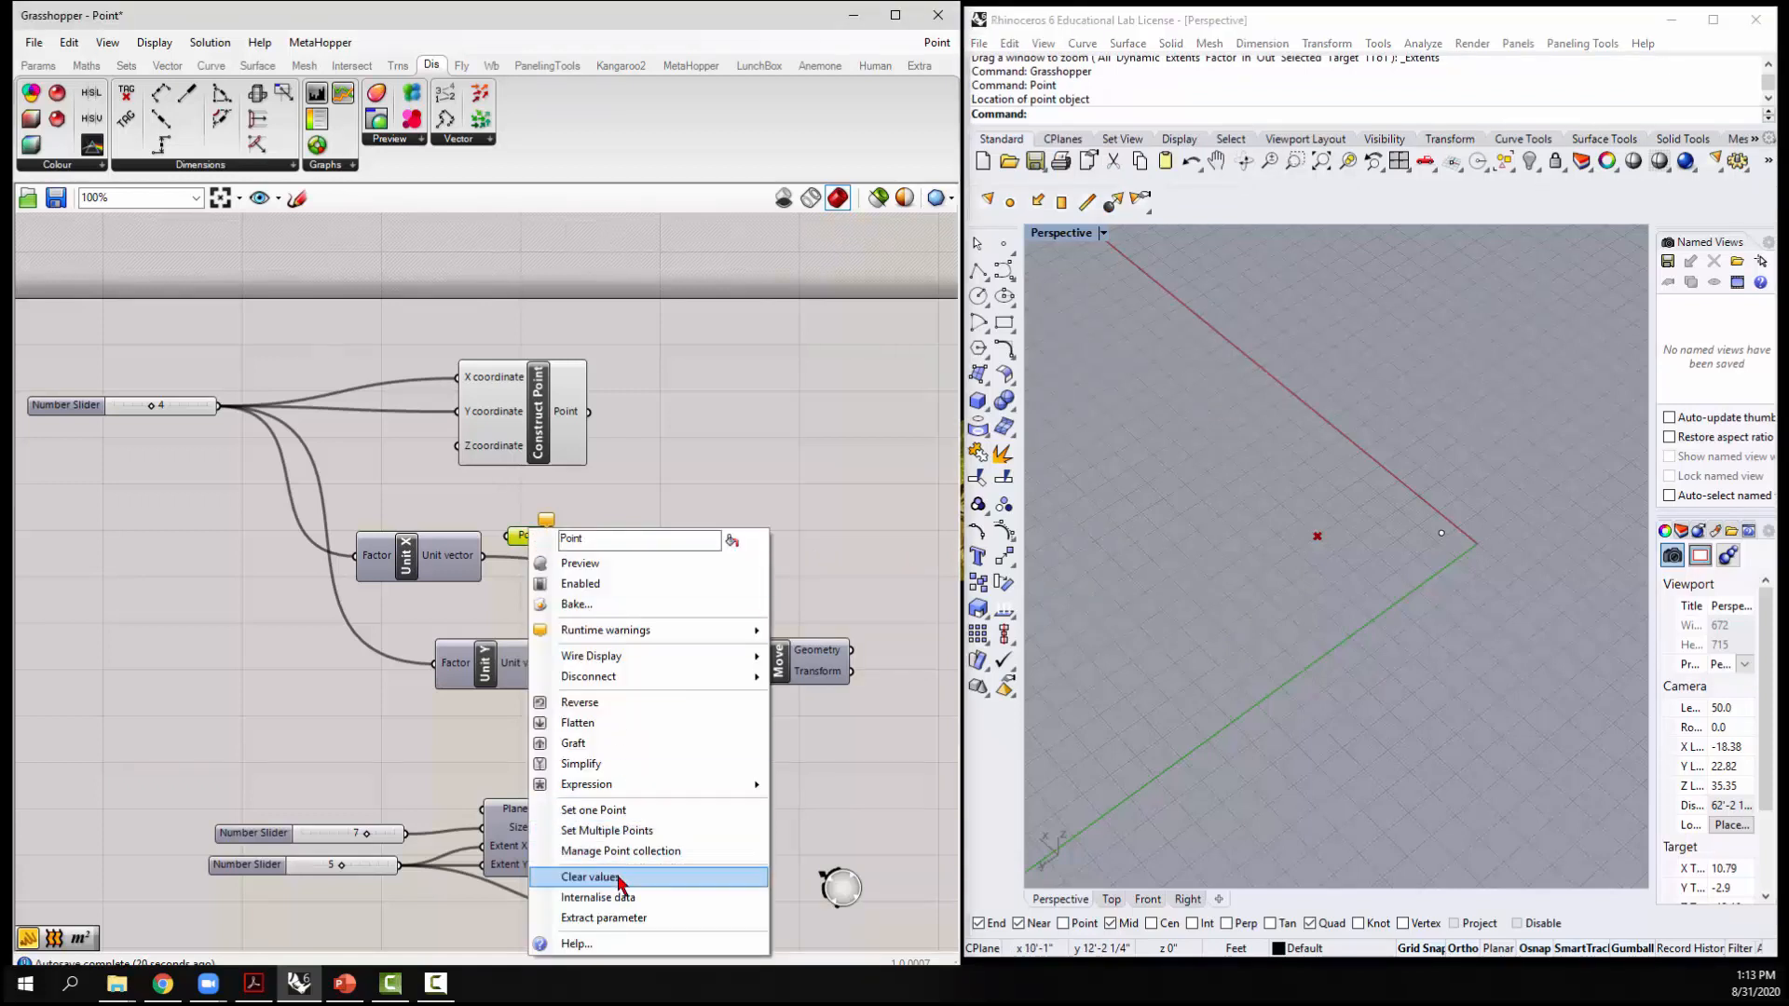
left_click(610, 809)
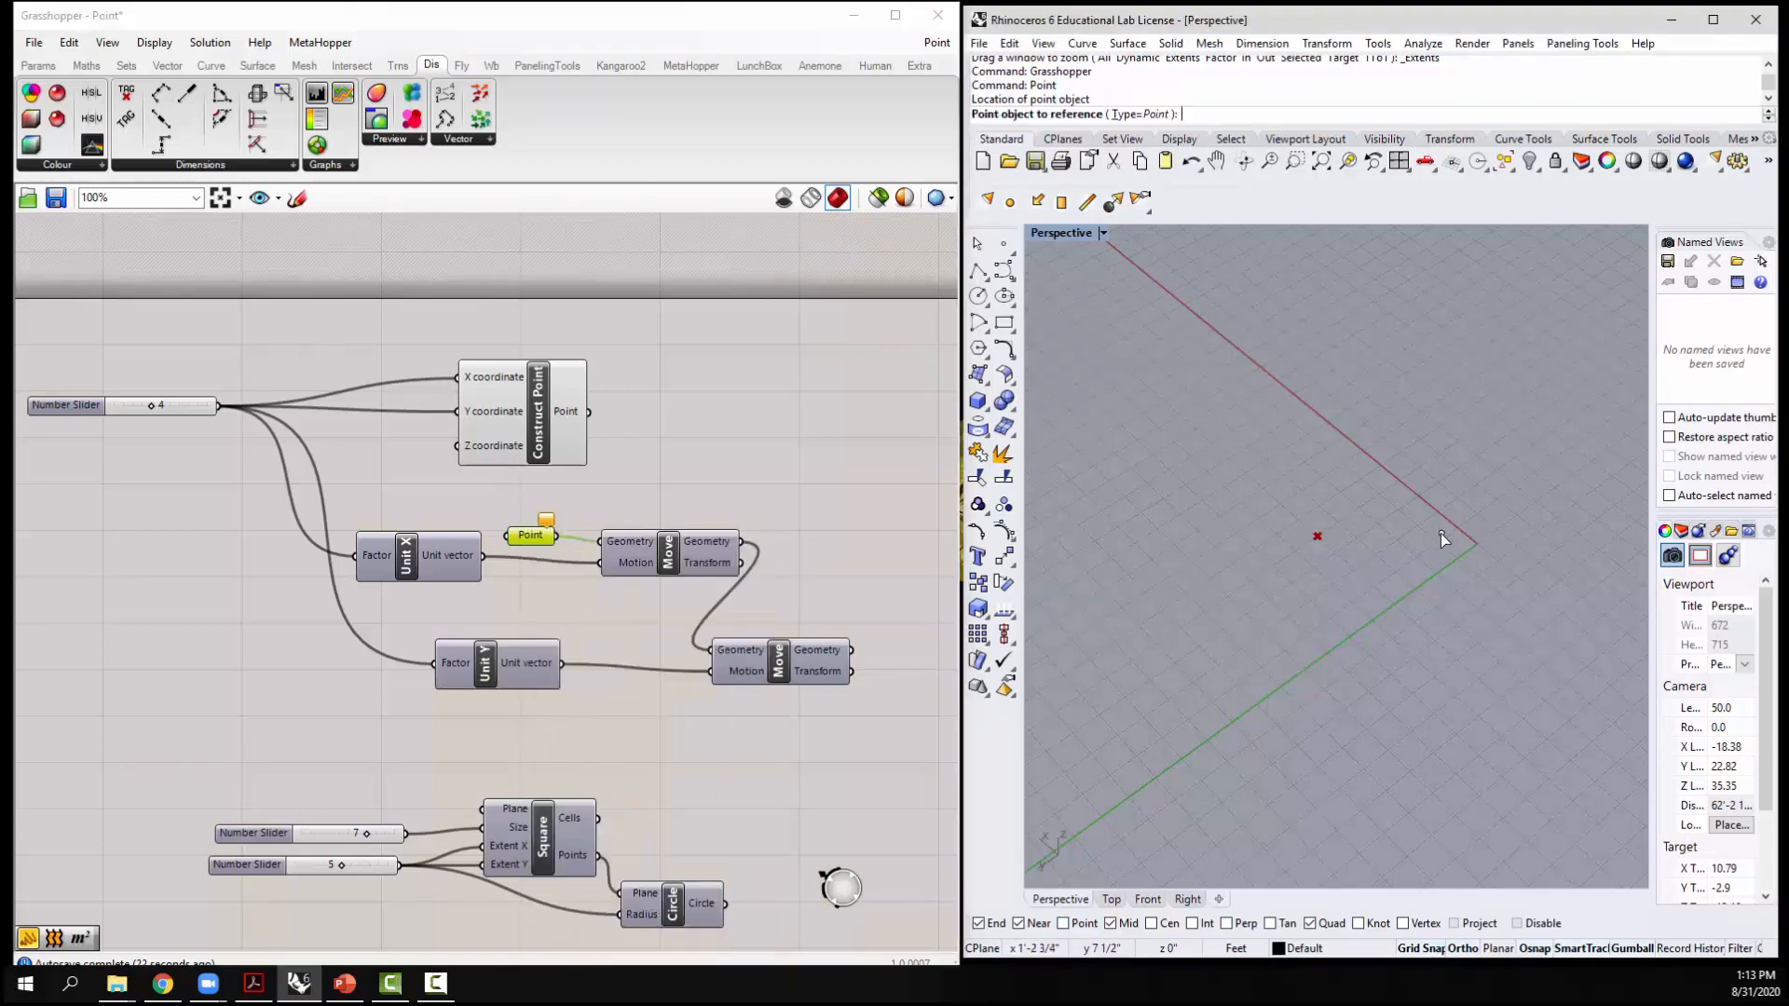
left_click(1440, 533)
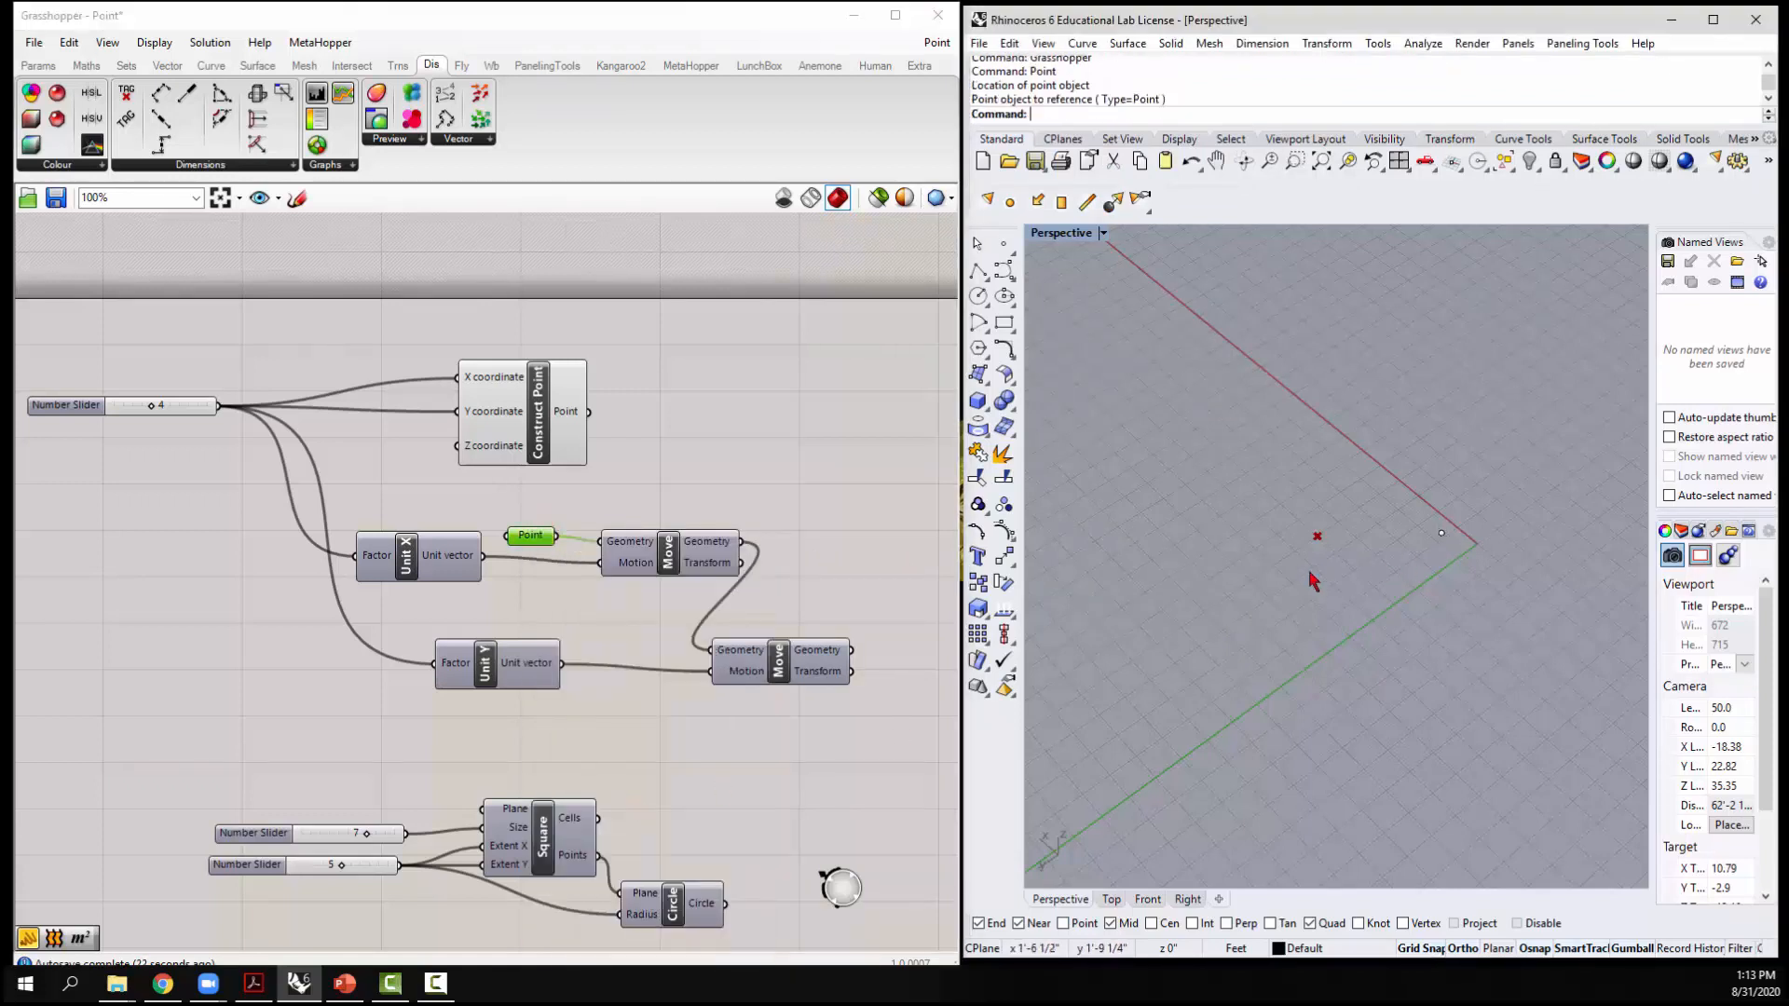
Turn off the Construct Point preview and turn on the preview of the Move component driven by Unit X
right_click(542, 398)
left_click(587, 417)
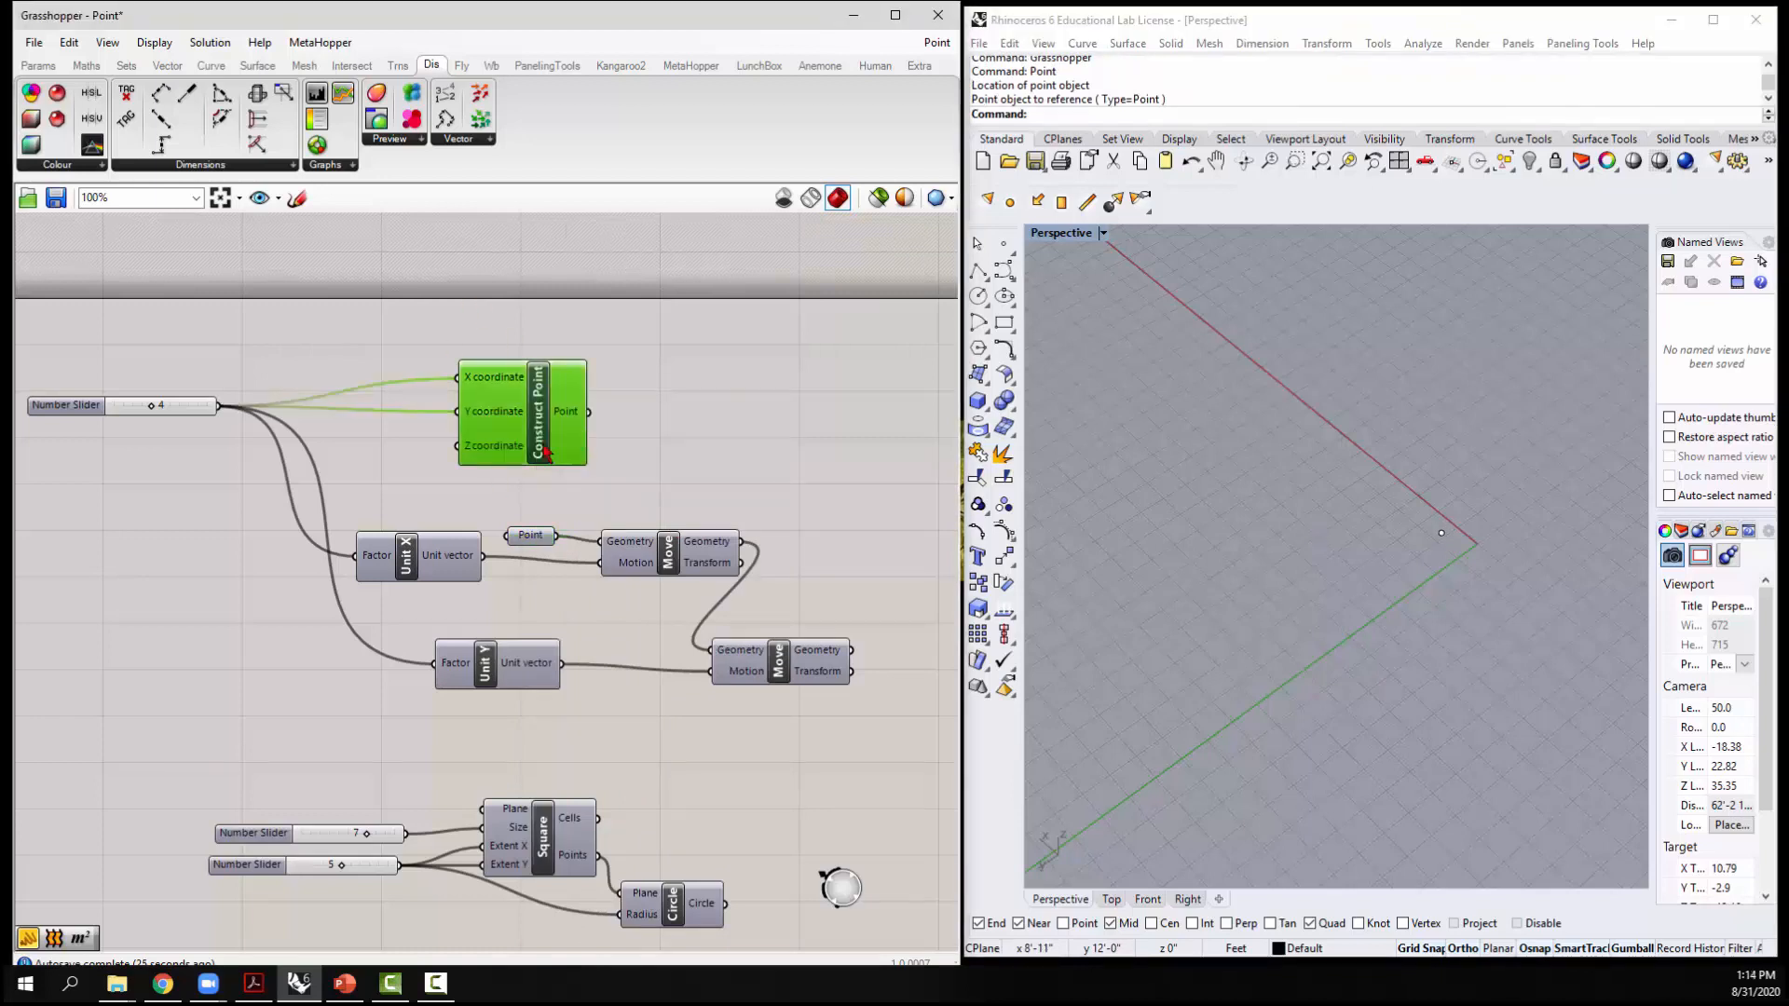
left_click(430, 491)
left_click(413, 562)
right_click(412, 562)
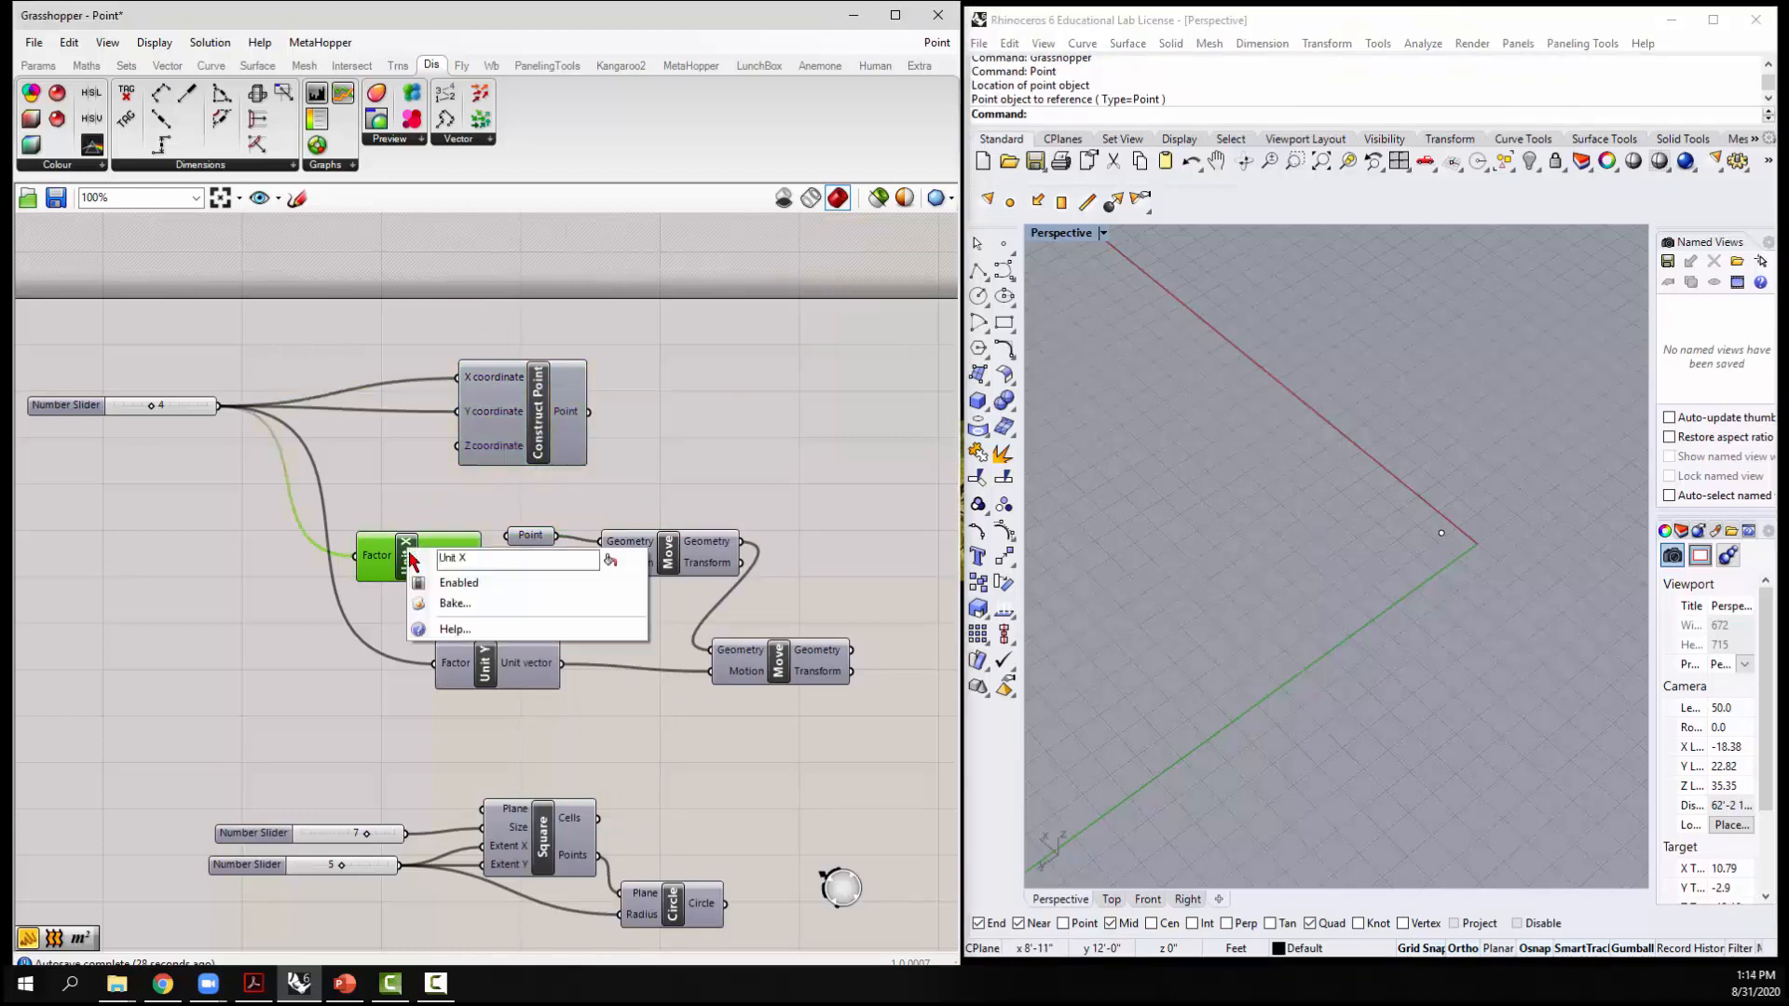
left_click(669, 557)
right_click(668, 557)
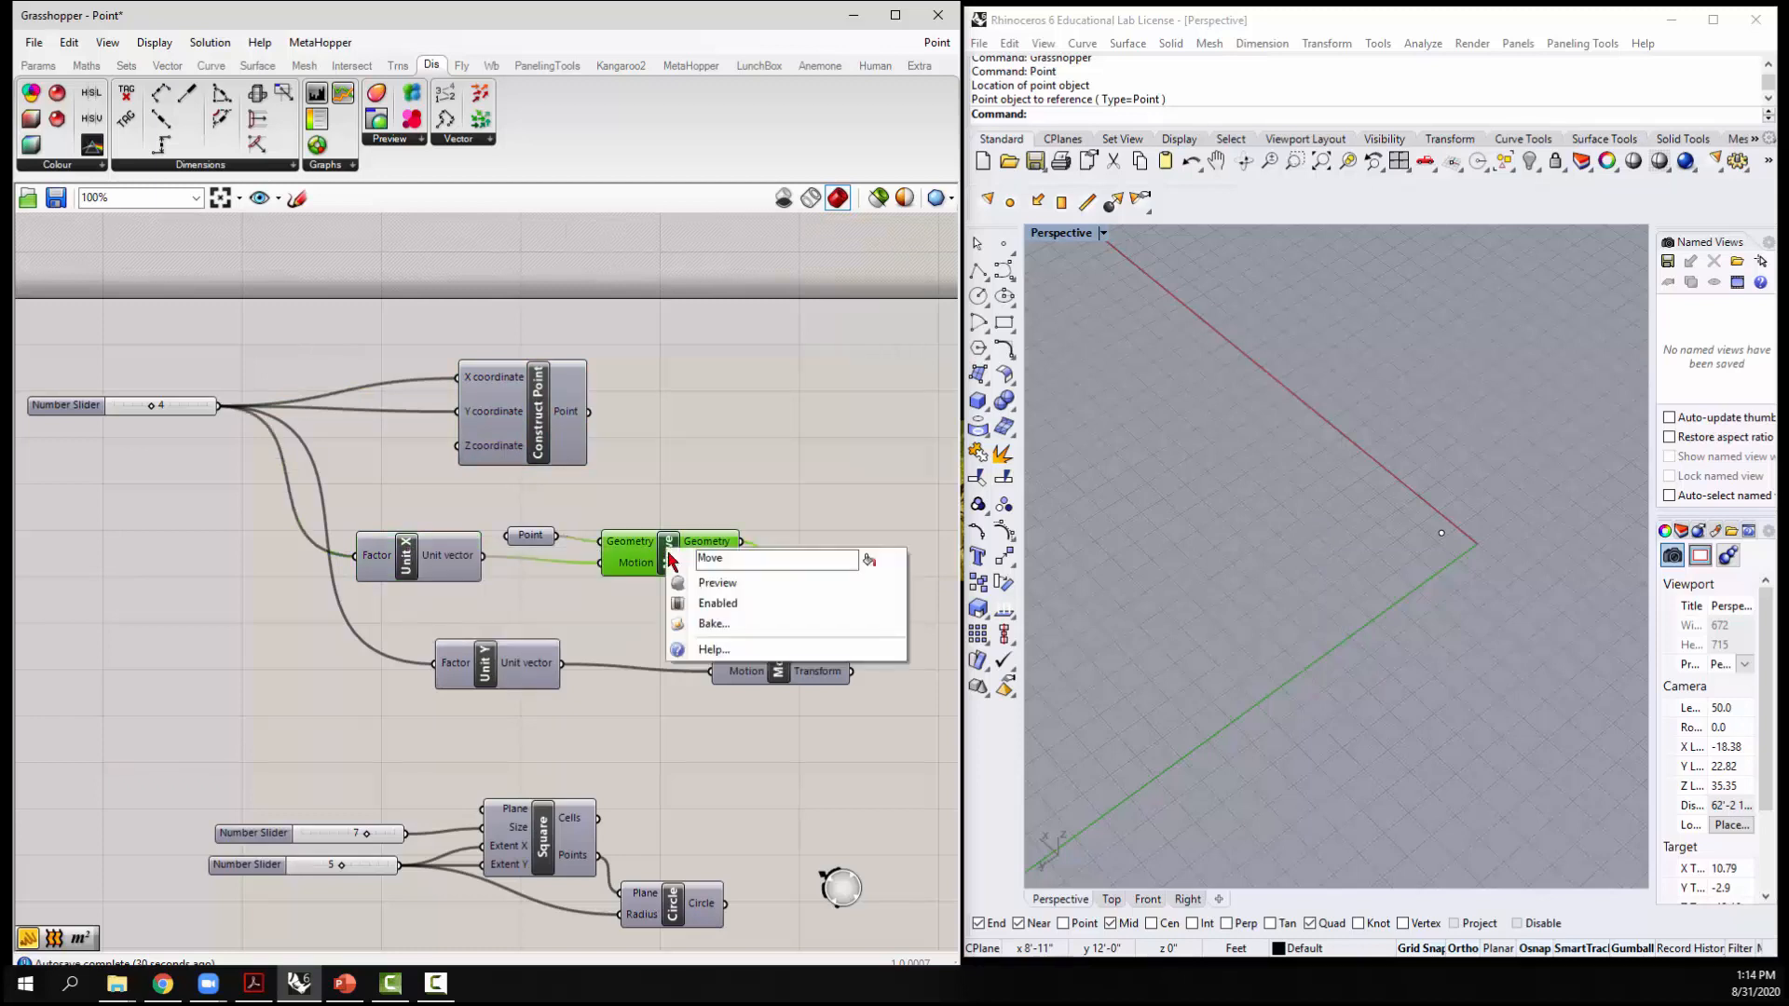
left_click(713, 584)
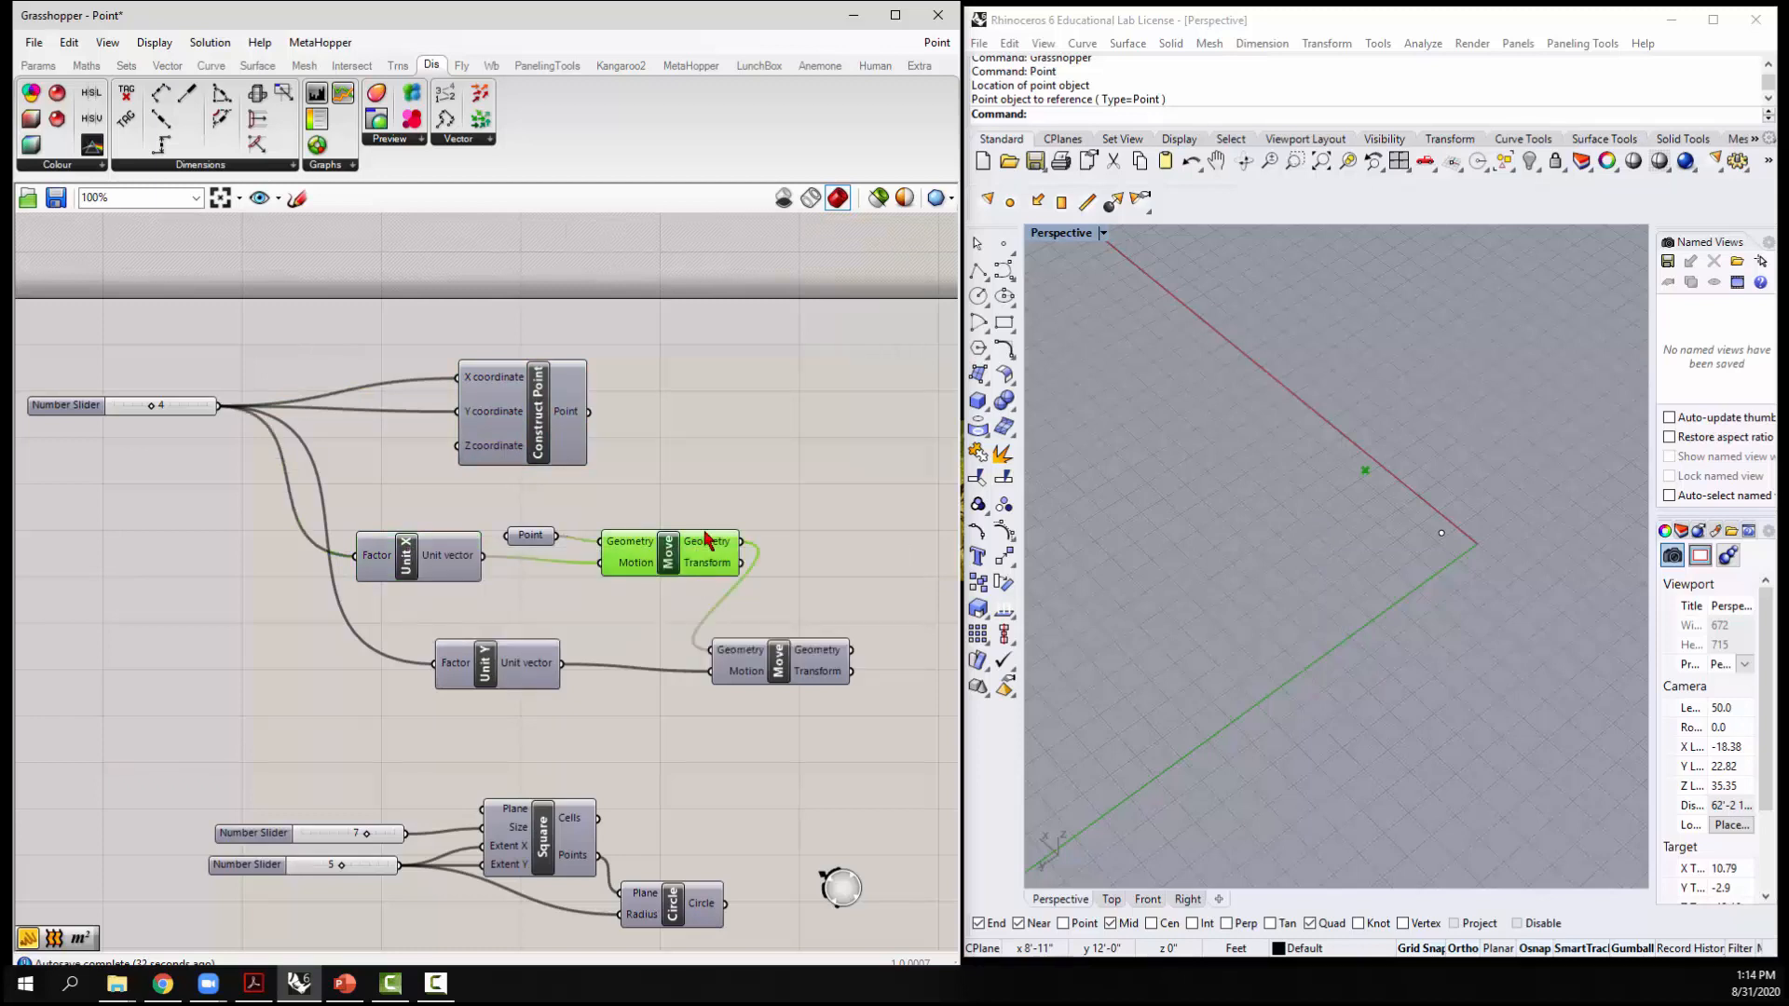
left_click(725, 454)
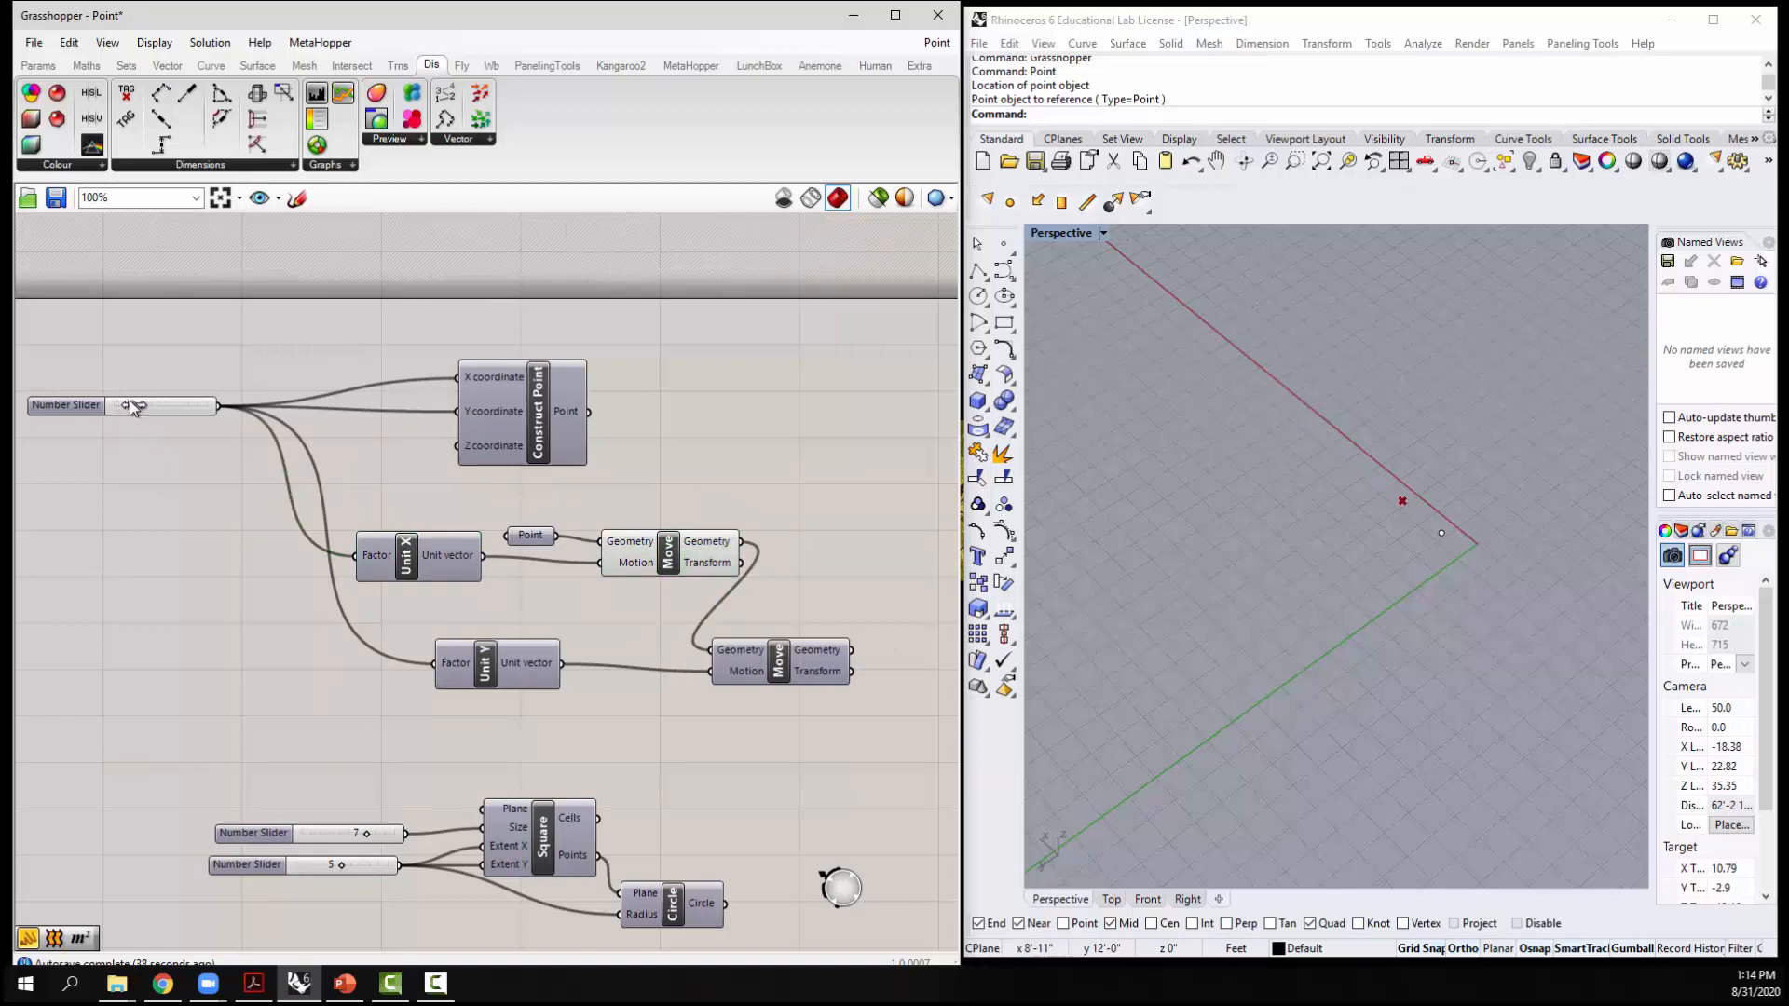
Turn on the preview of the Move component driven by Unit Y and set the shared number slider to 4
left_click_drag(415, 576, 432, 583)
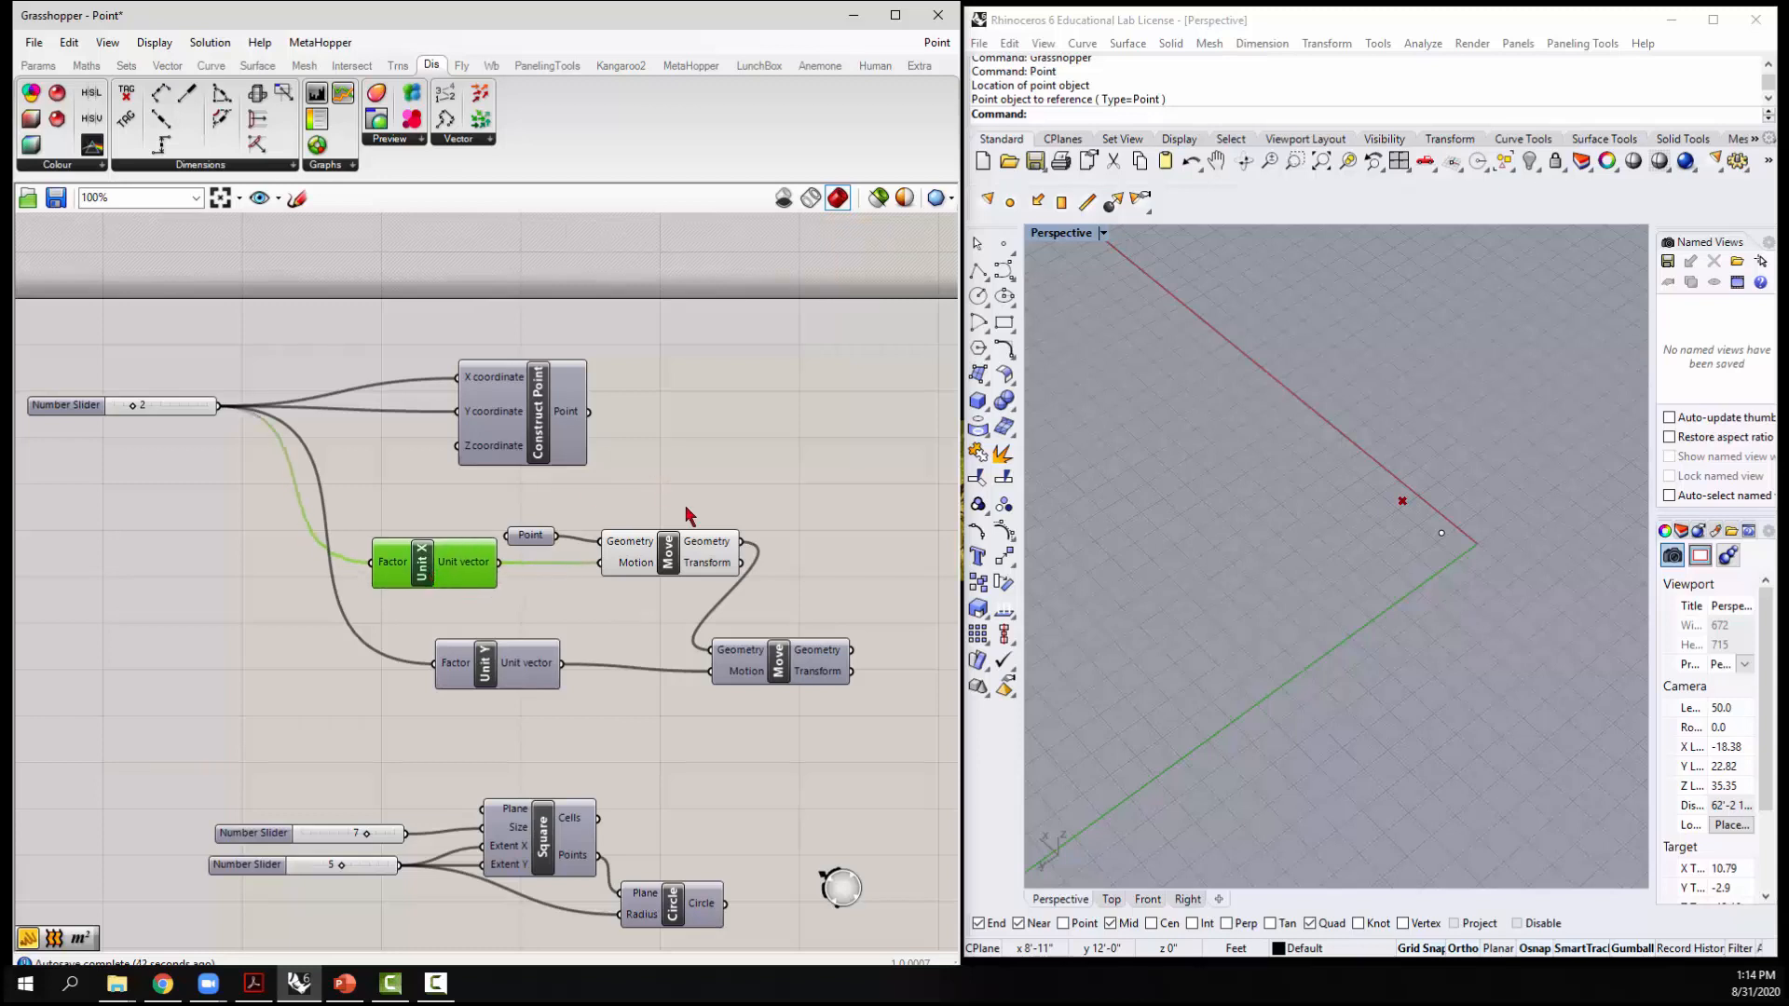
left_click(783, 677)
right_click(810, 666)
left_click(822, 711)
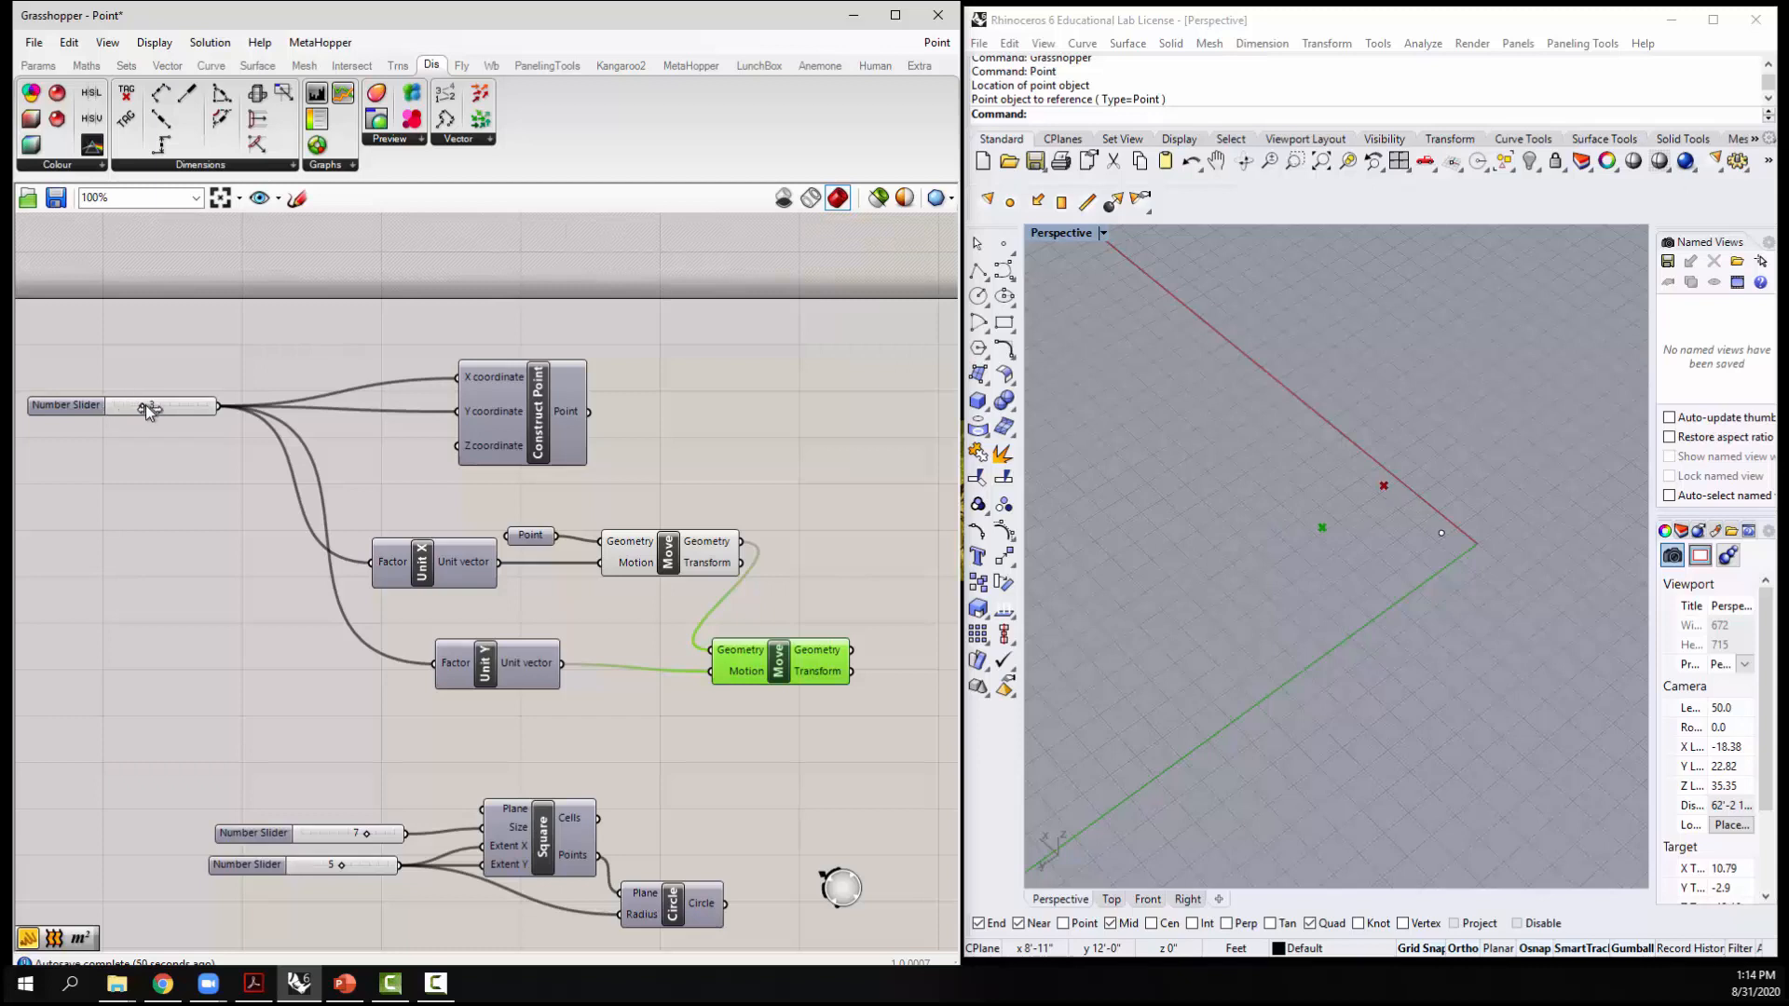
left_click_drag(141, 405, 151, 404)
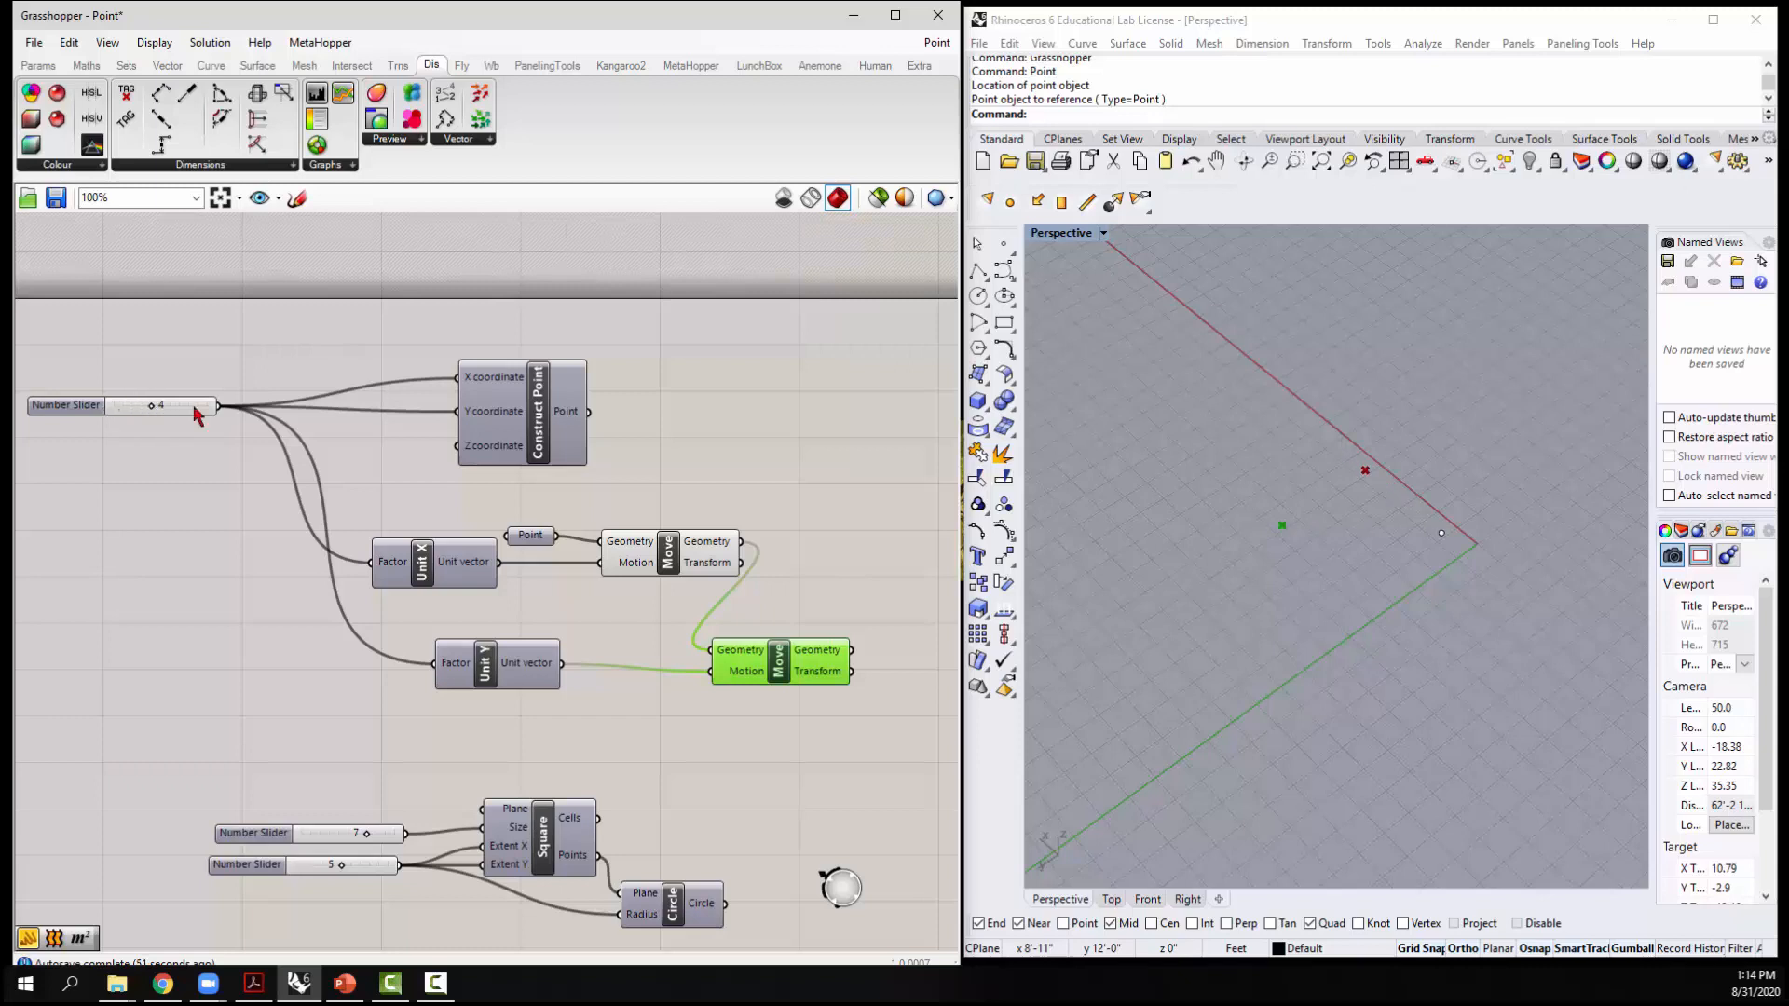
Turn the upper Construct Point preview back on and set the shared number slider to 3
left_click(543, 404)
right_click(543, 401)
left_click(592, 433)
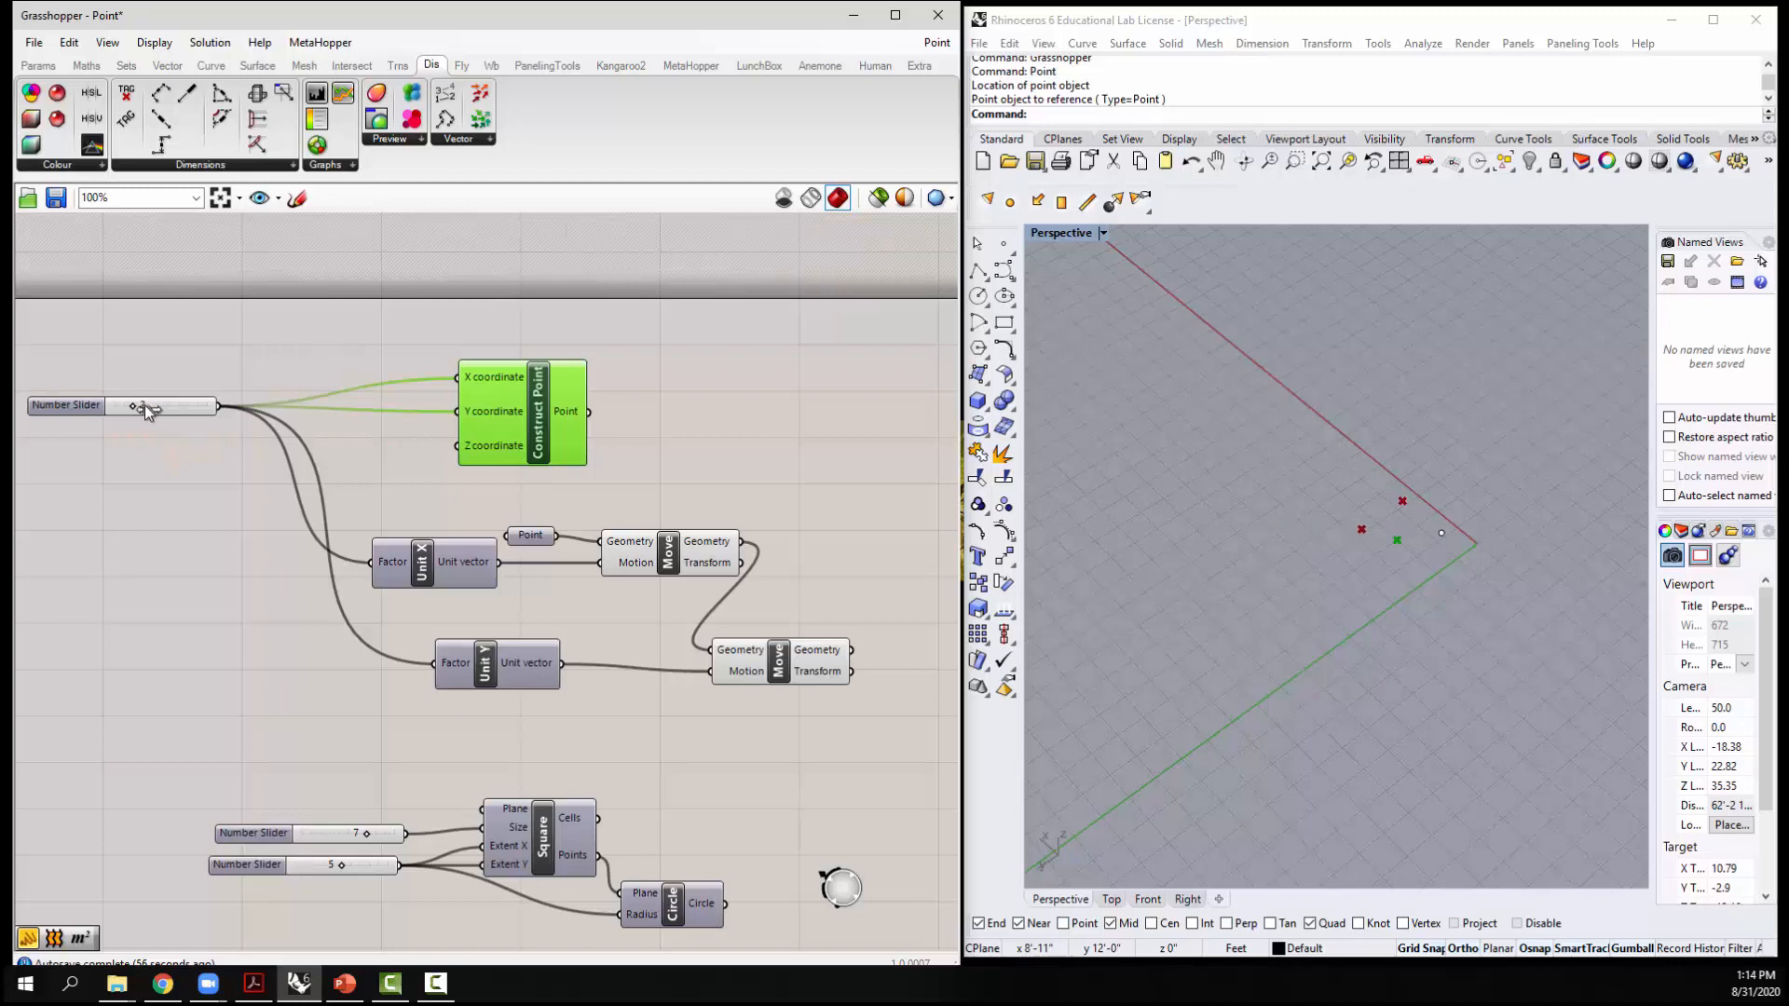
left_click_drag(177, 406, 143, 406)
Move the referenced point object onto the origin in the Rhino viewport, toggling Ortho for free movement
left_click(1442, 535)
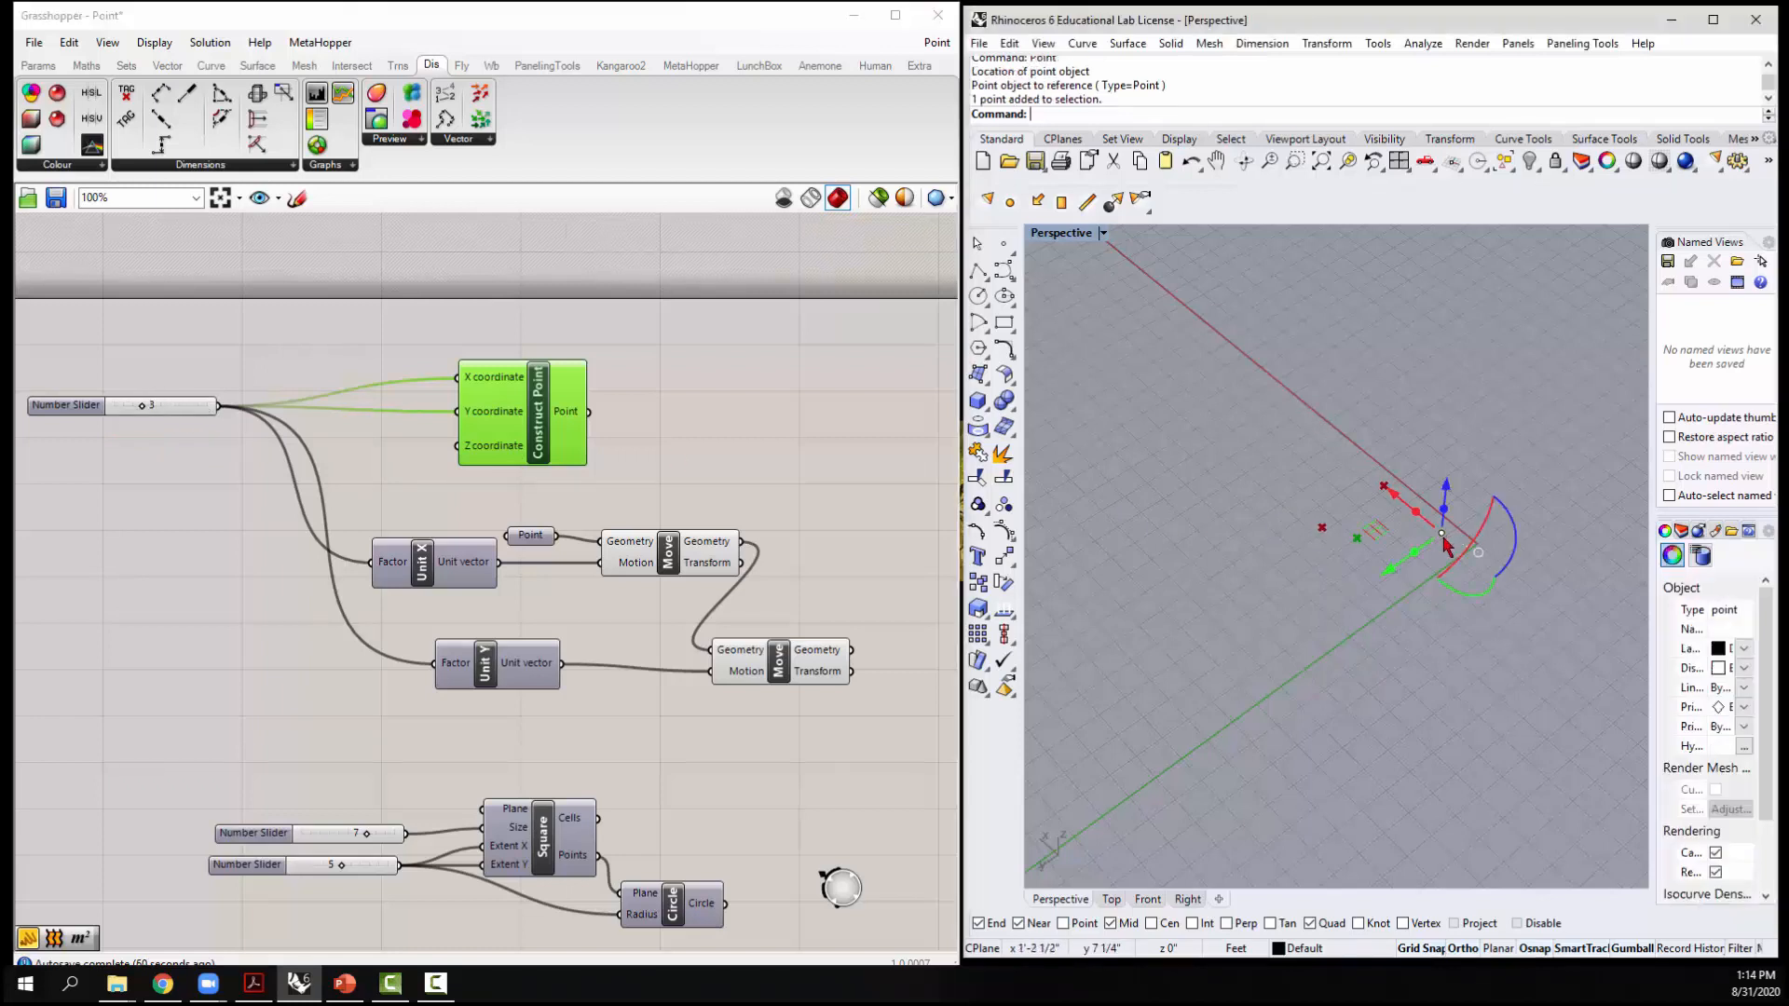
left_click_drag(1444, 545, 1439, 567)
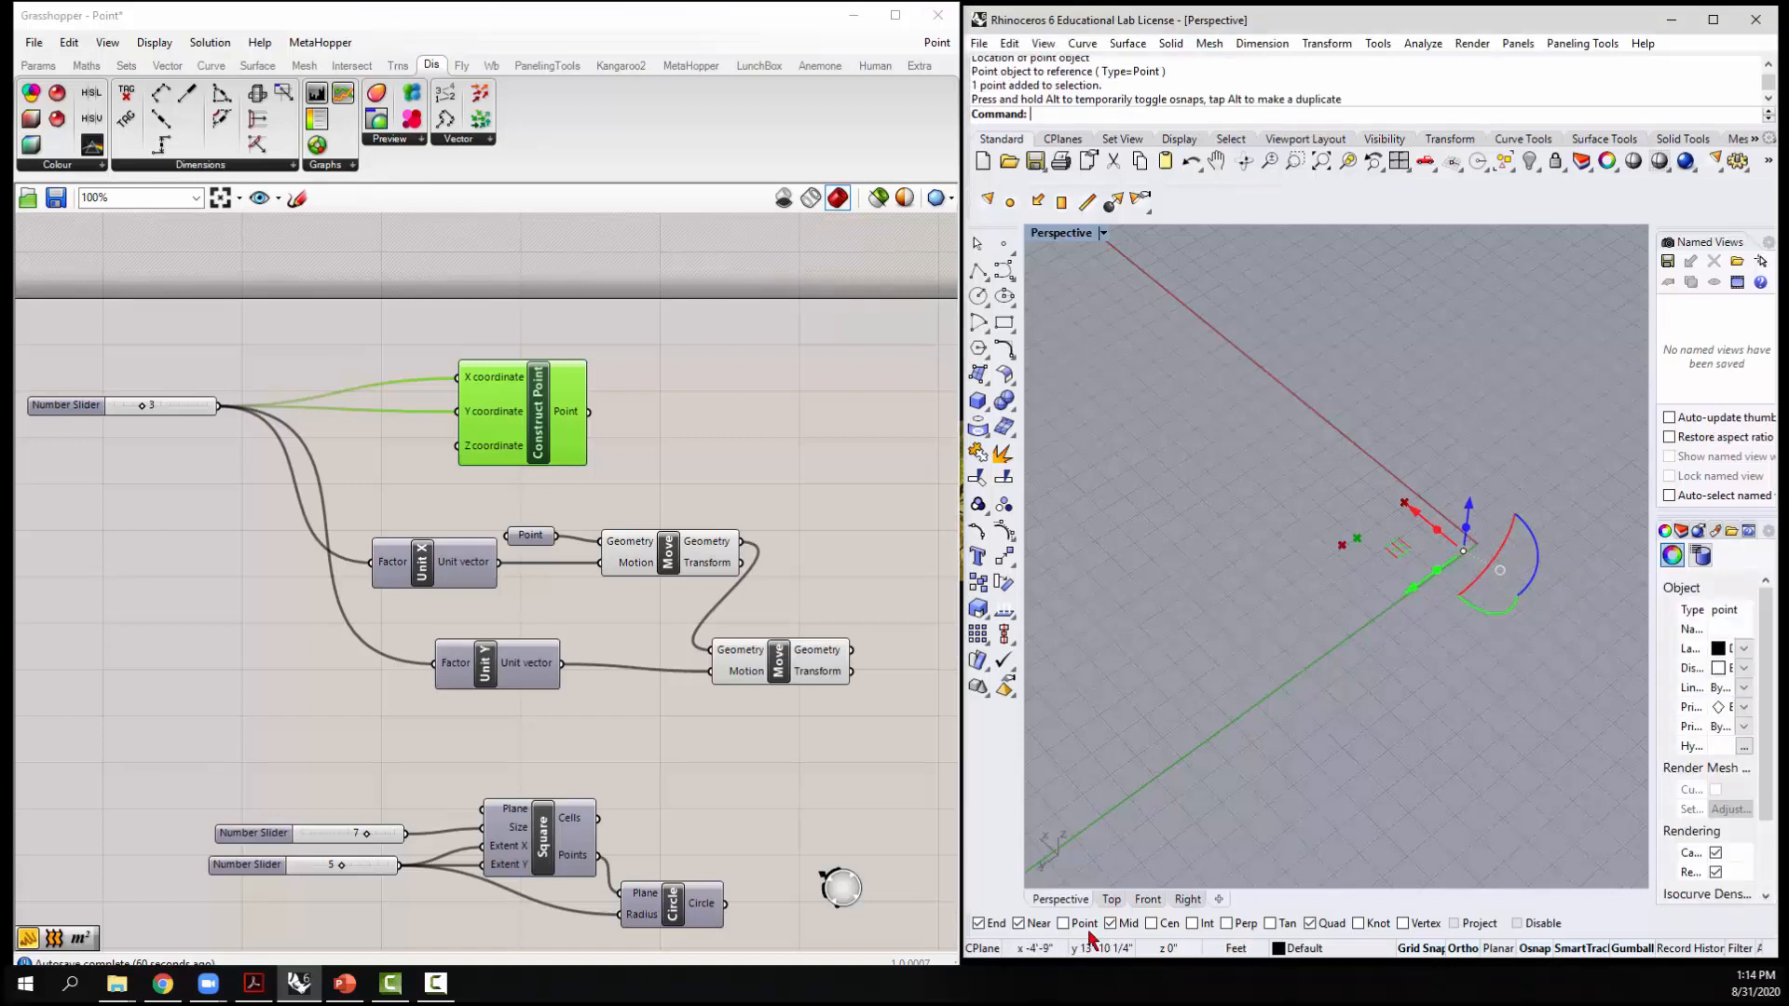
left_click(1462, 948)
left_click_drag(1464, 551, 1479, 544)
Set the shared number slider to 2 and turn off the preview of the upper Construct Point and Move group
left_click(351, 473)
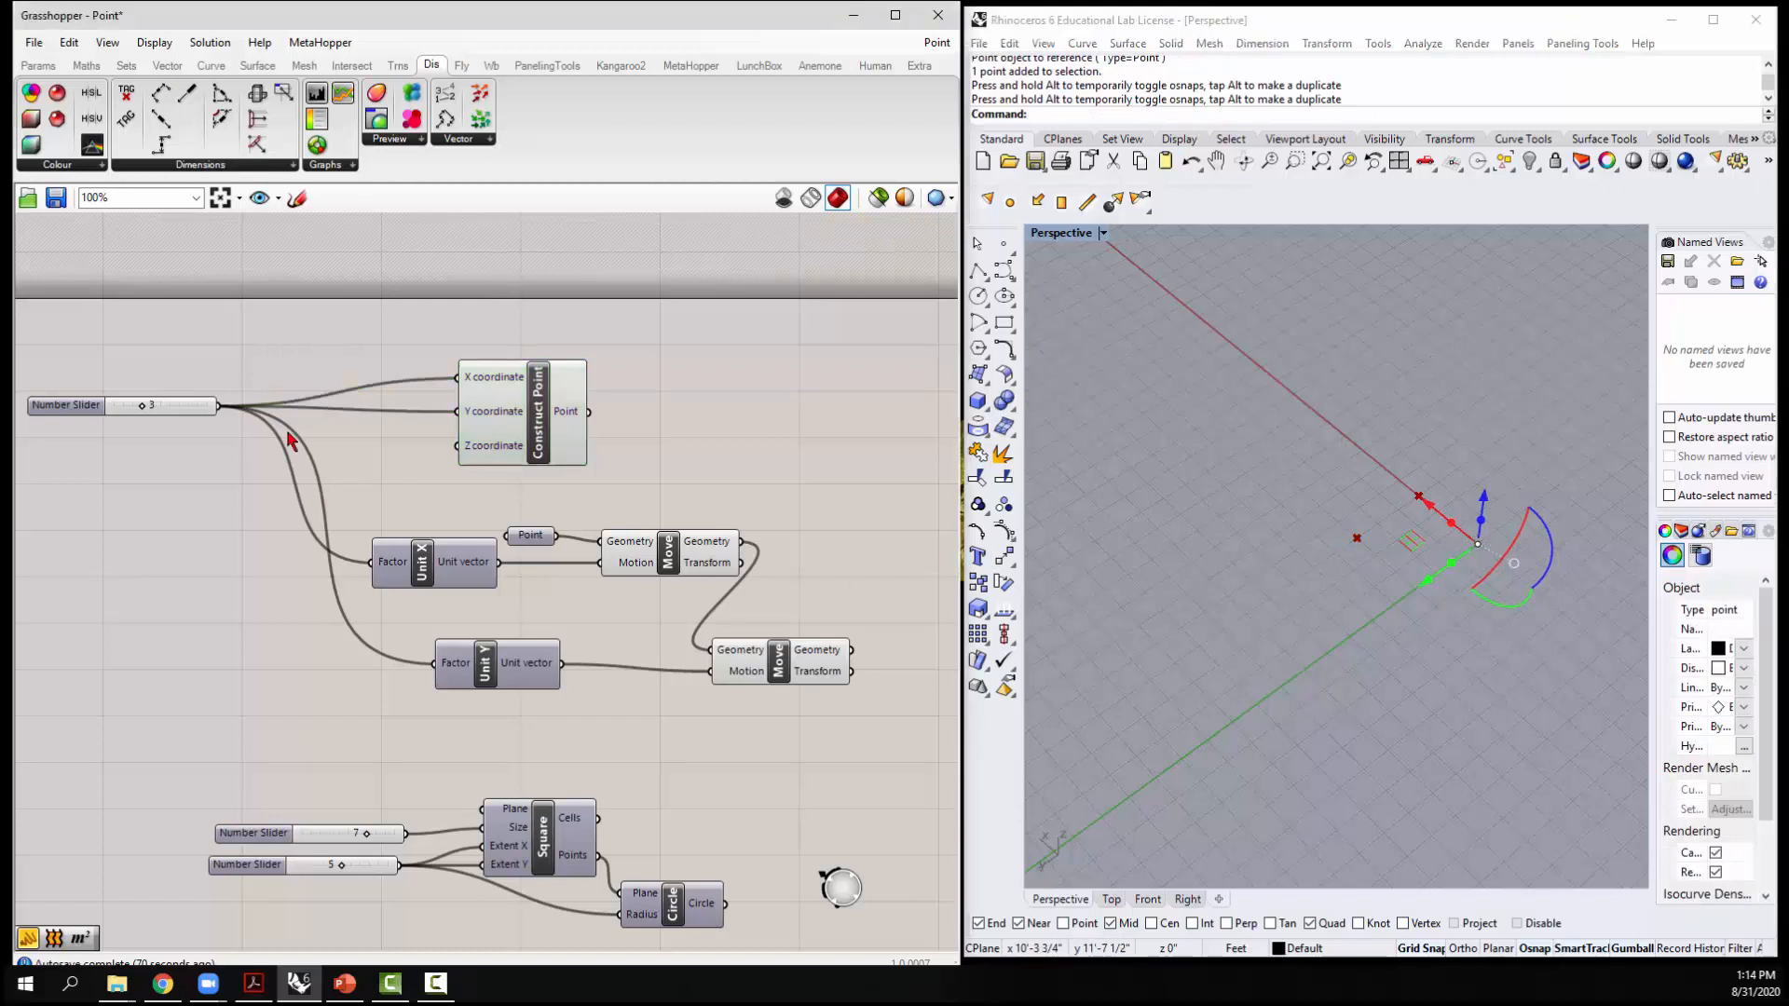
left_click_drag(144, 404, 182, 406)
left_click_drag(891, 349, 371, 710)
middle_click(675, 558)
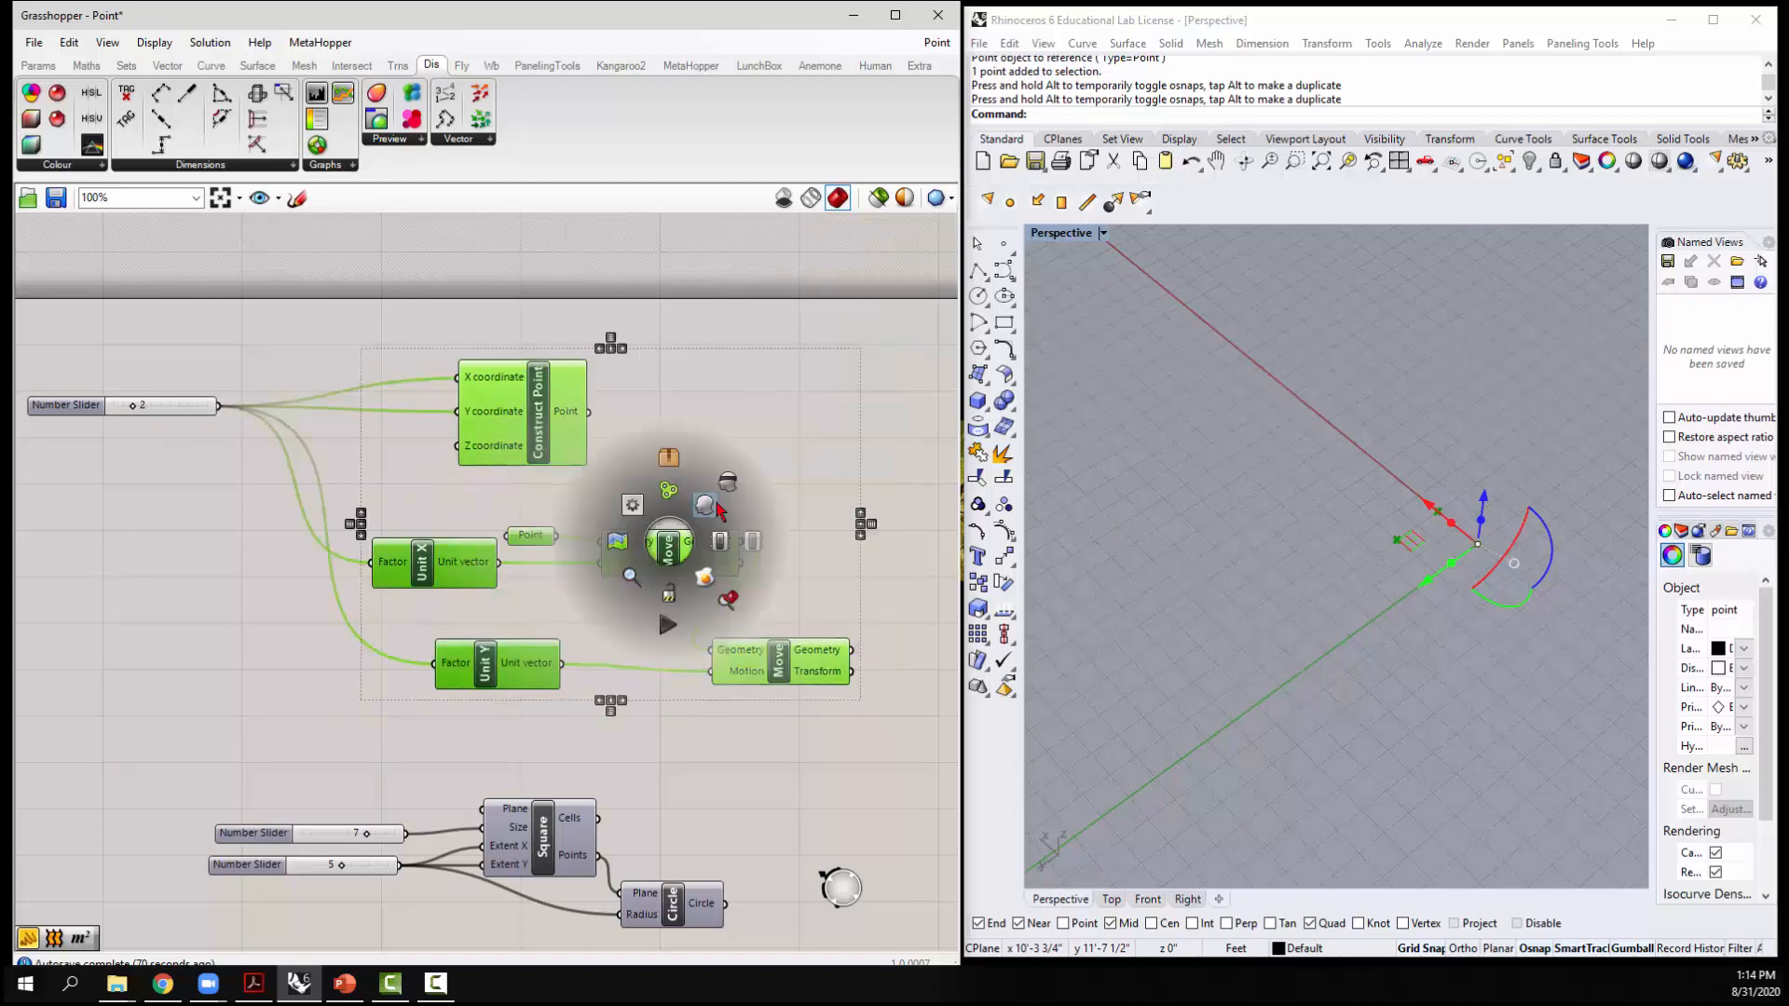
scroll(662, 439, "down", 3)
scroll(662, 439, "down", 2)
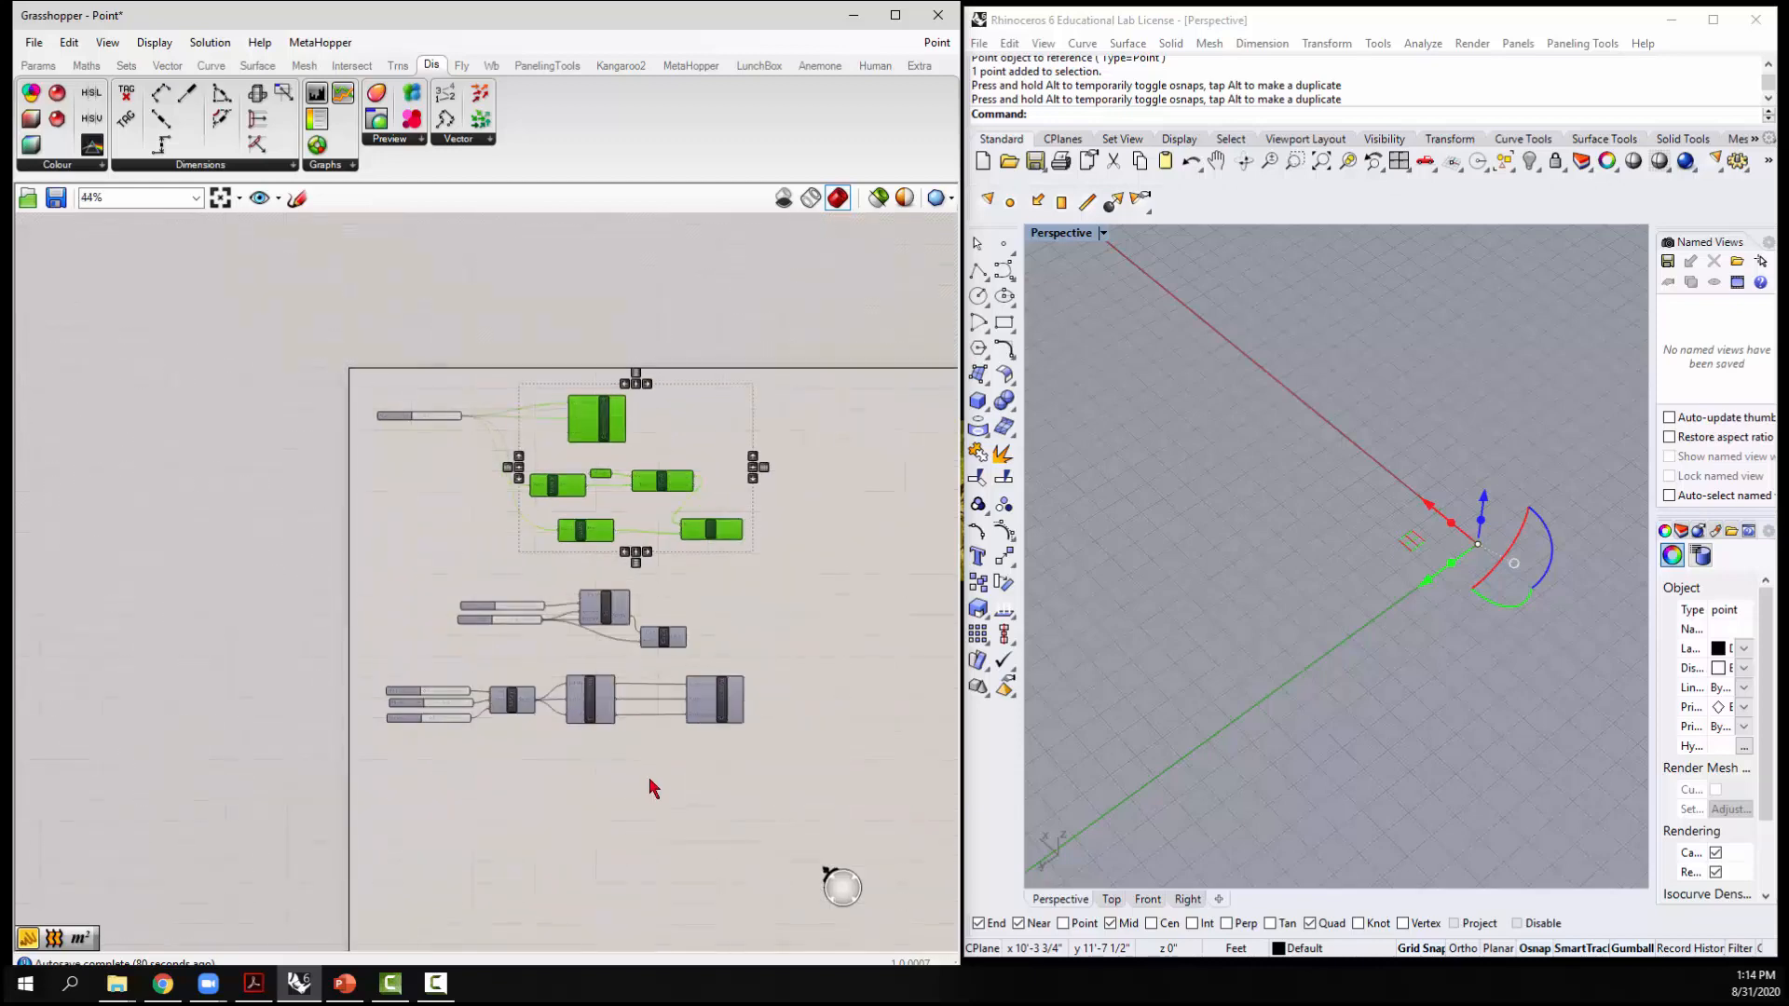
left_click(637, 726)
left_click(1257, 639)
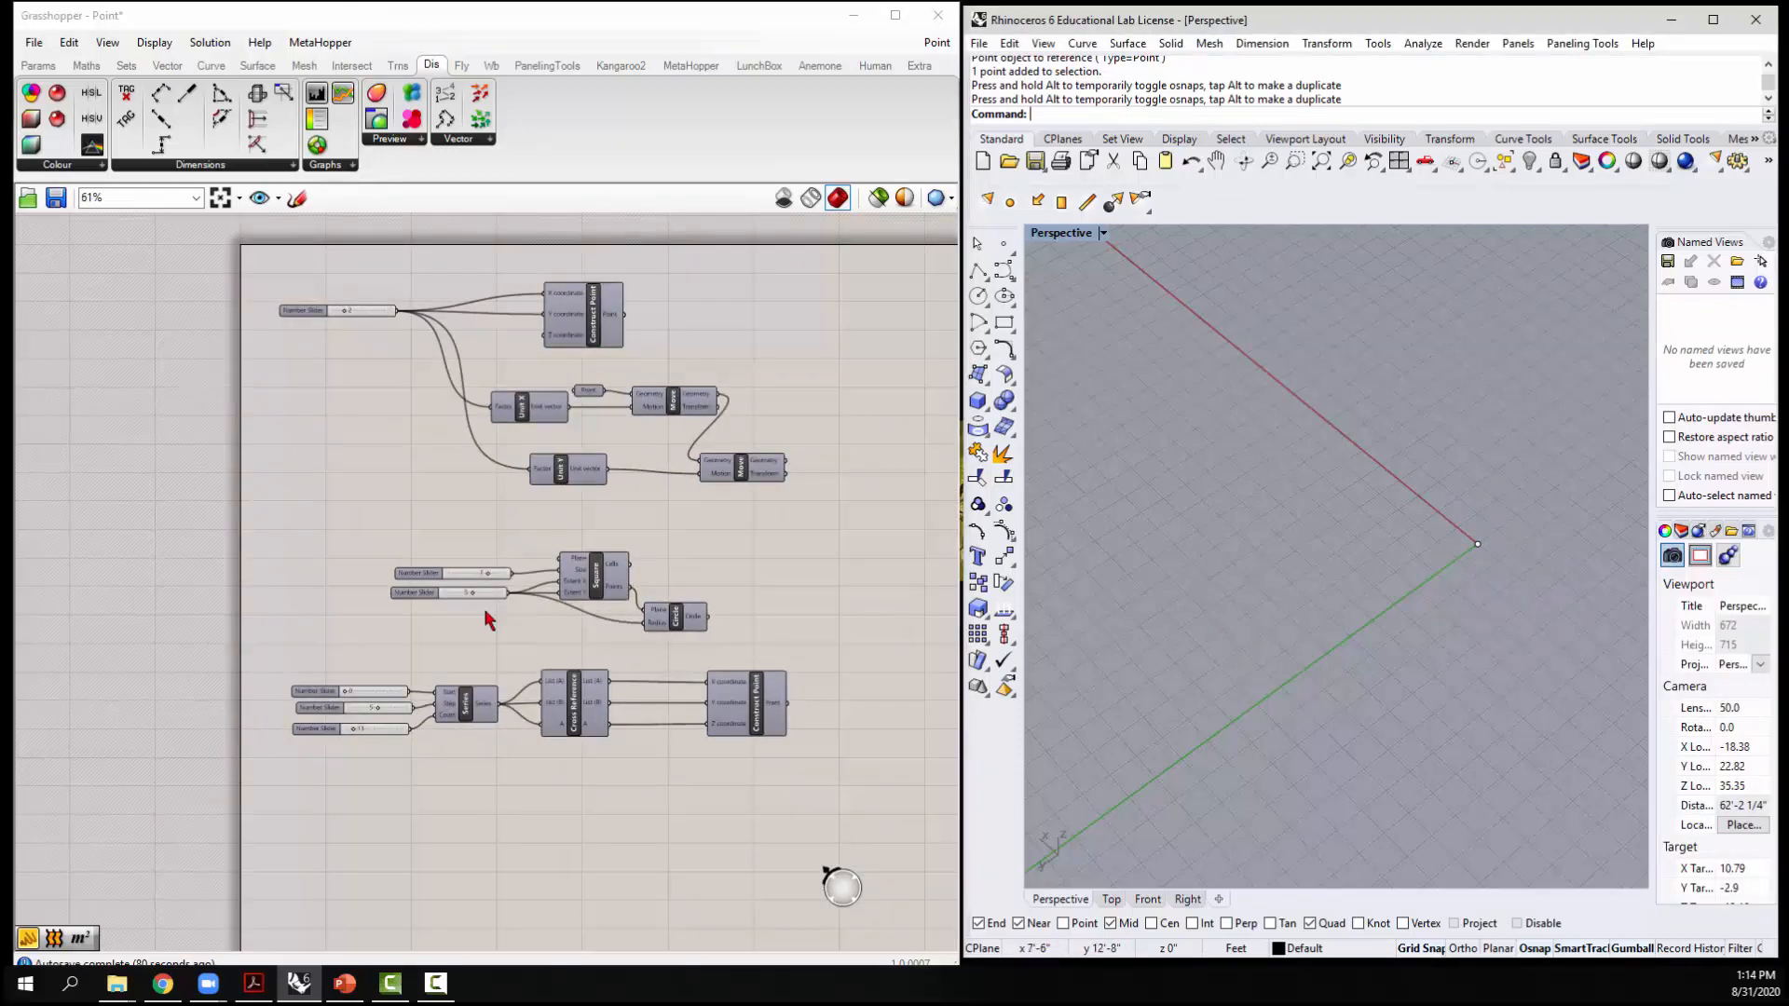
Turn on the preview of the Square grid component and bring the whole grid into view in Rhino
scroll(559, 641, "up", 5)
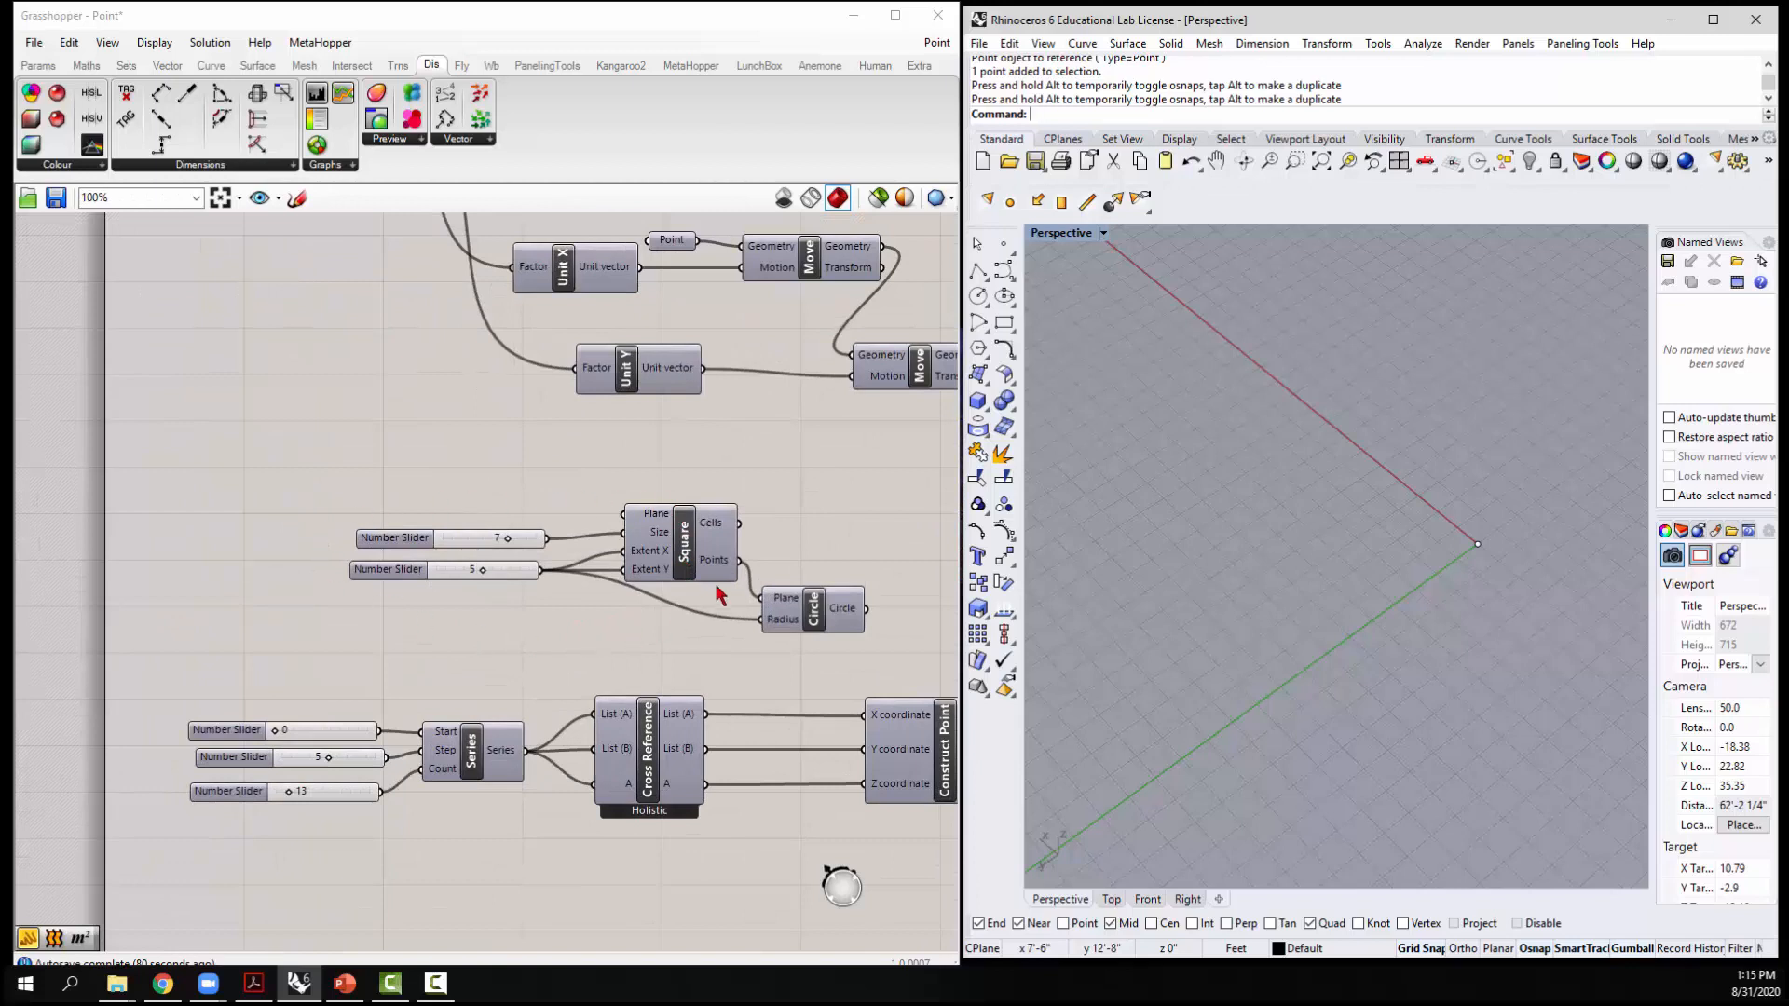
left_click(813, 492)
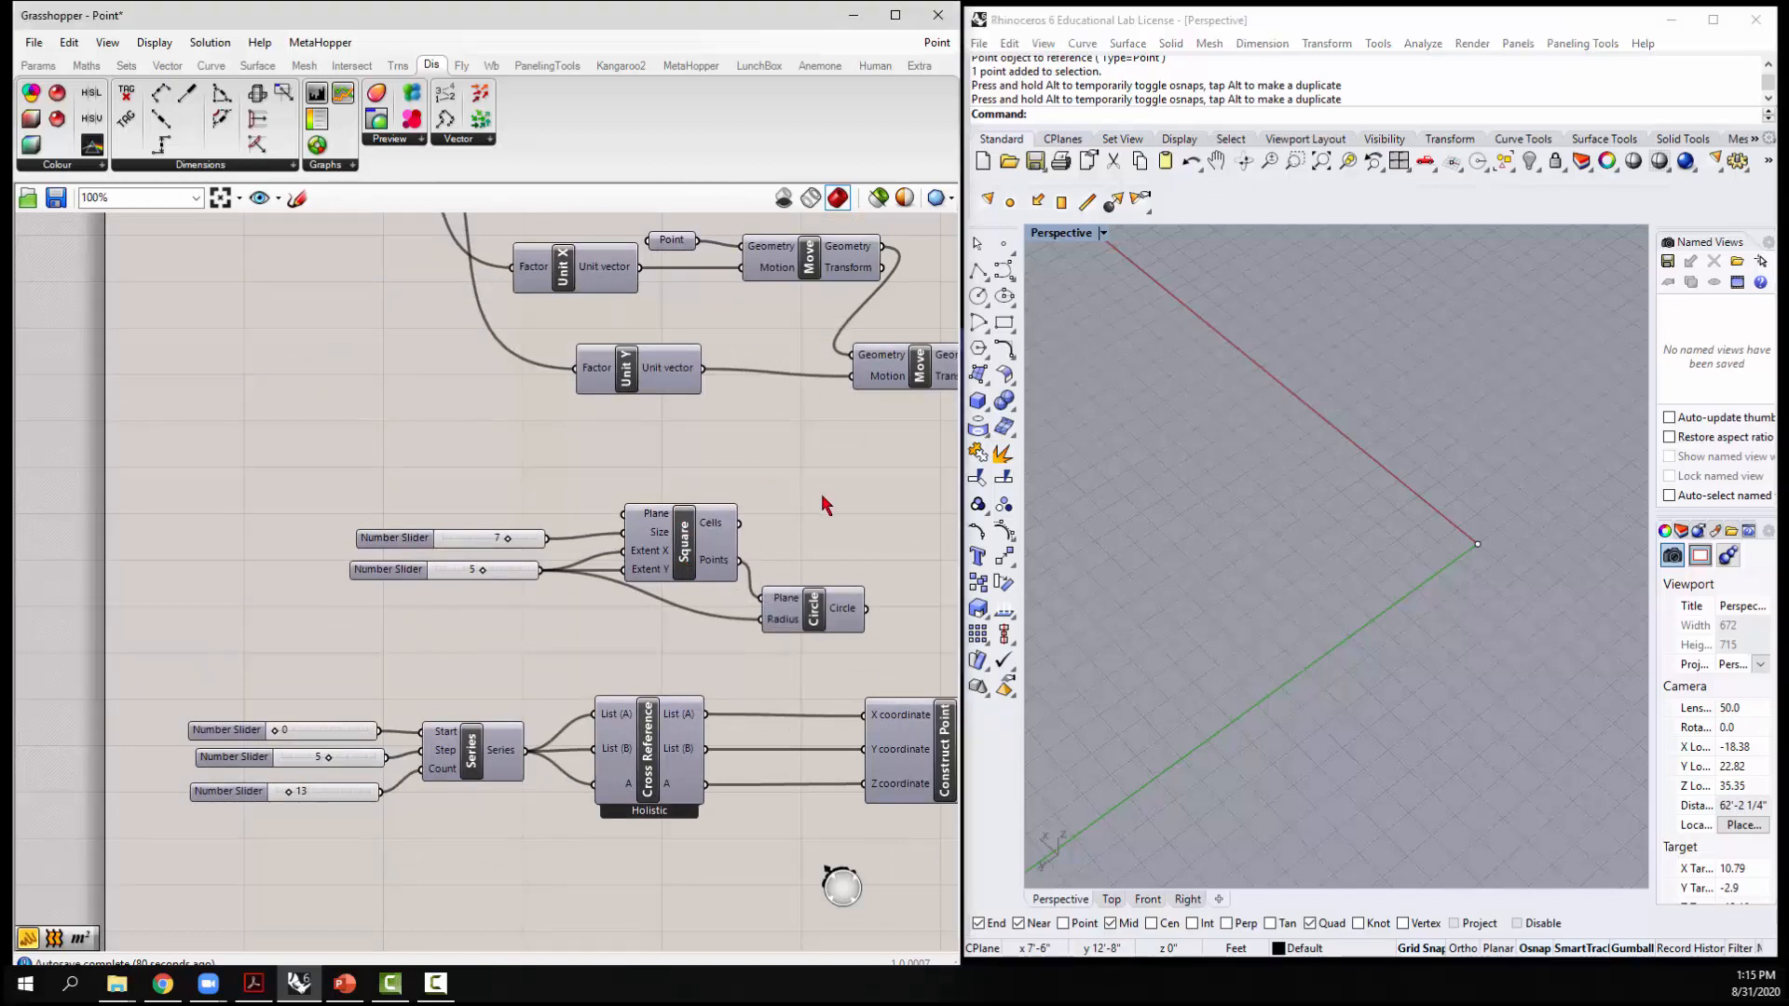
middle_click(822, 498)
left_click(617, 478)
right_click_drag(658, 451, 531, 427)
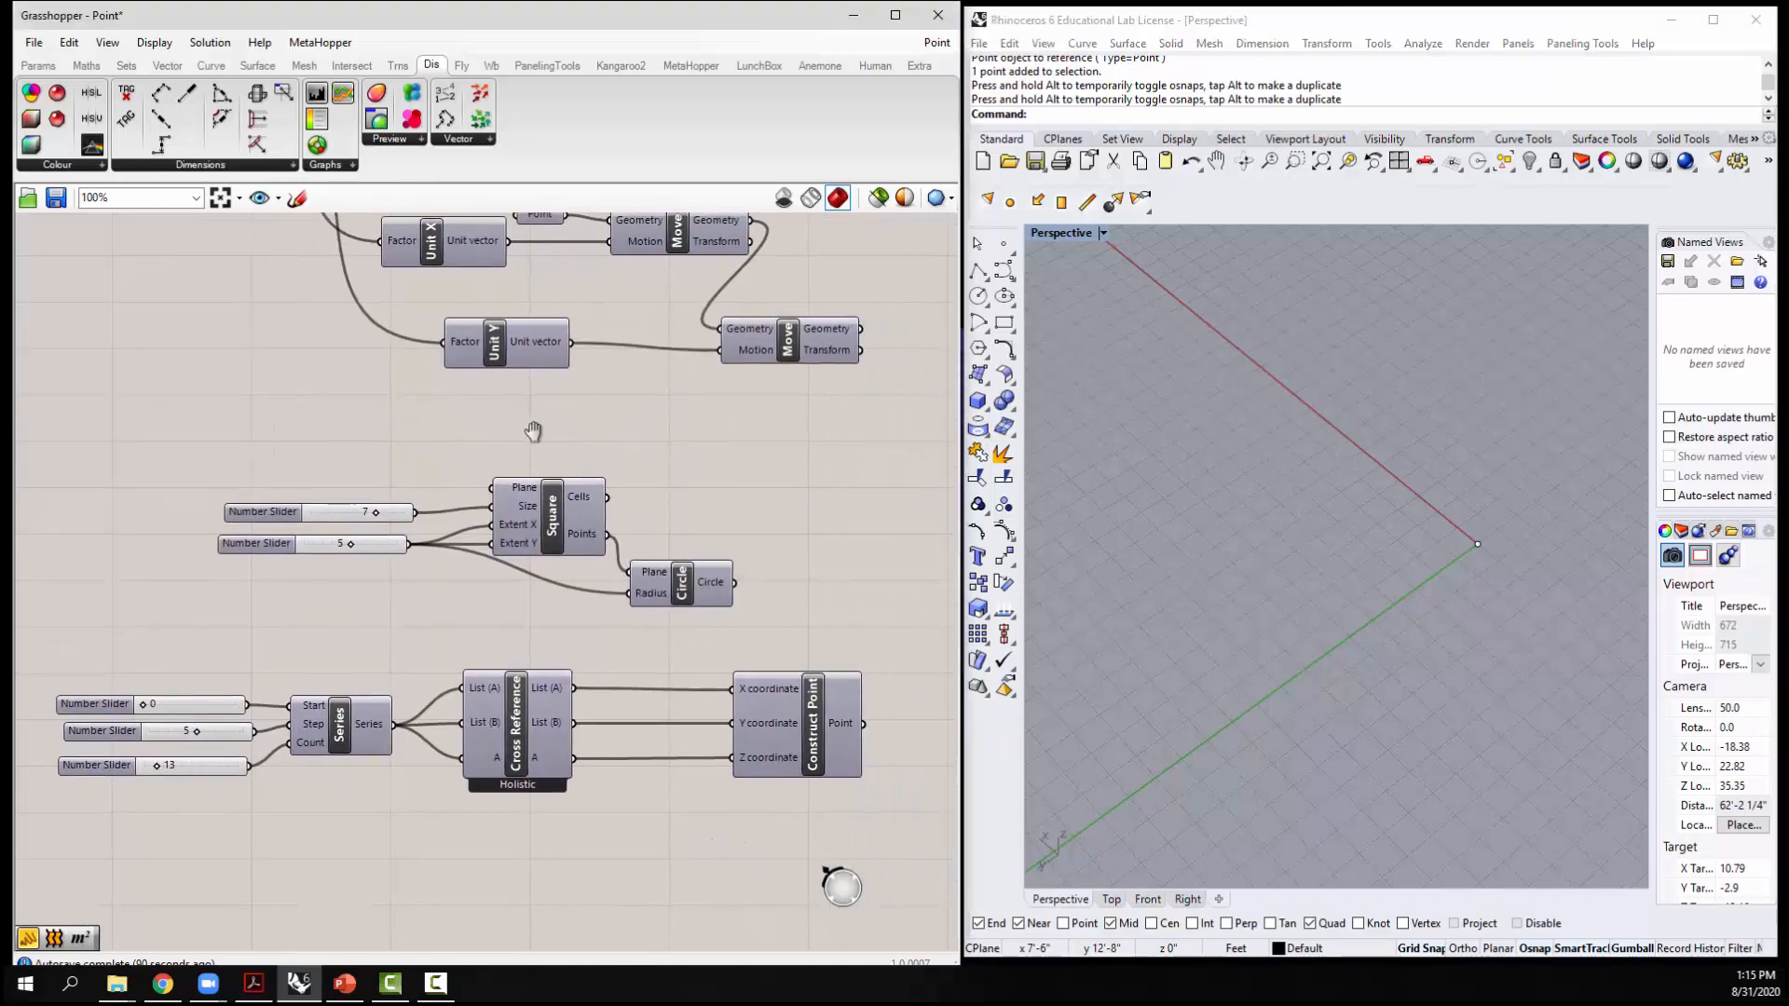
left_click(559, 529)
right_click(559, 529)
left_click(601, 550)
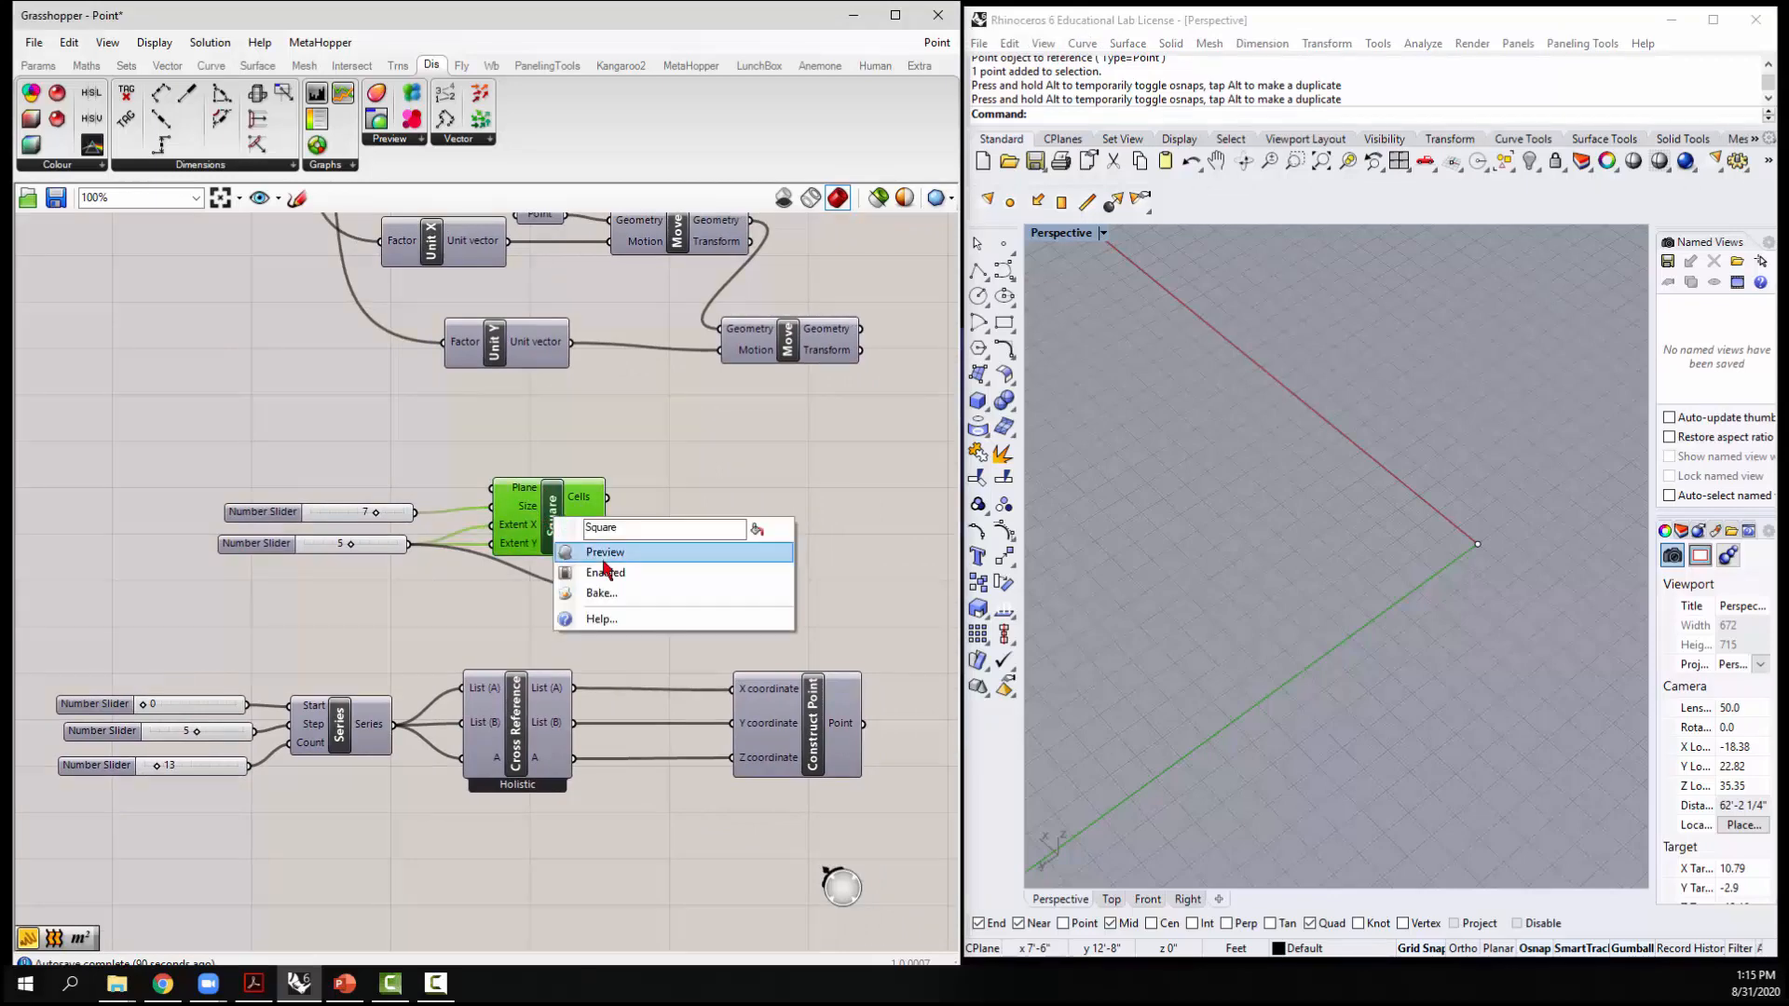
scroll(1362, 551, "down", 3)
scroll(1370, 545, "down", 5)
scroll(1270, 550, "up", 4)
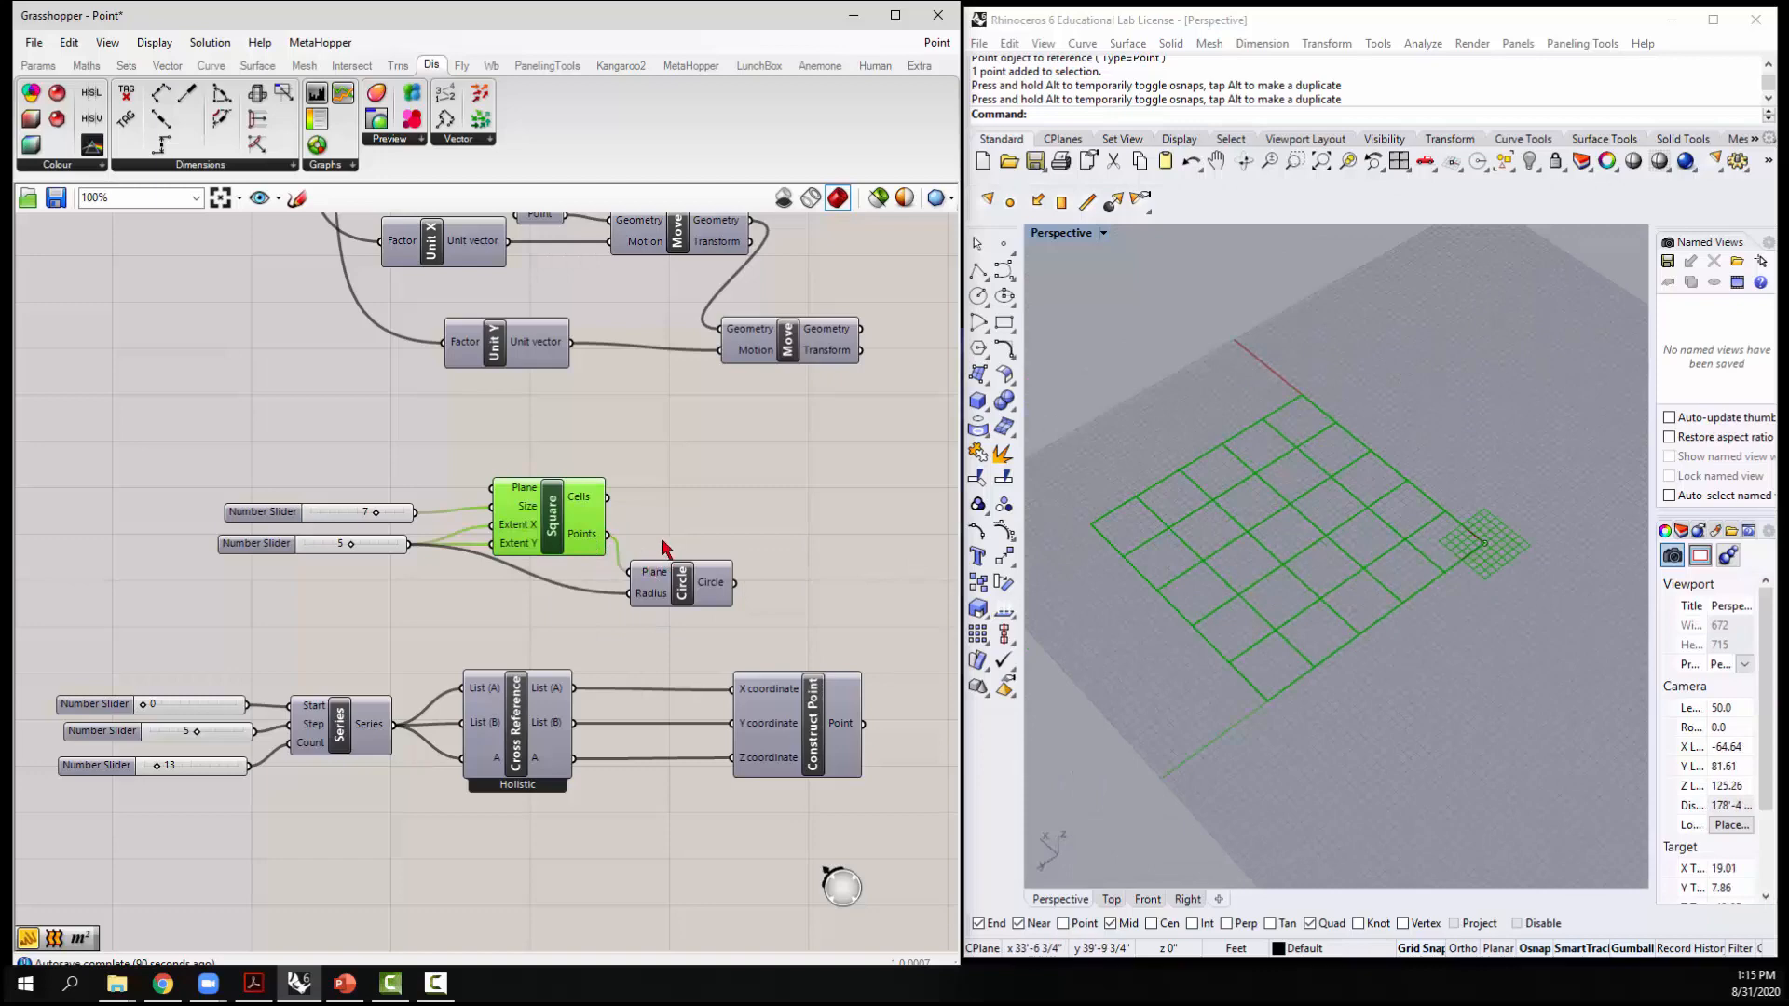
Turn on the preview of the Circle component placed on the square grid's points
left_click(691, 592)
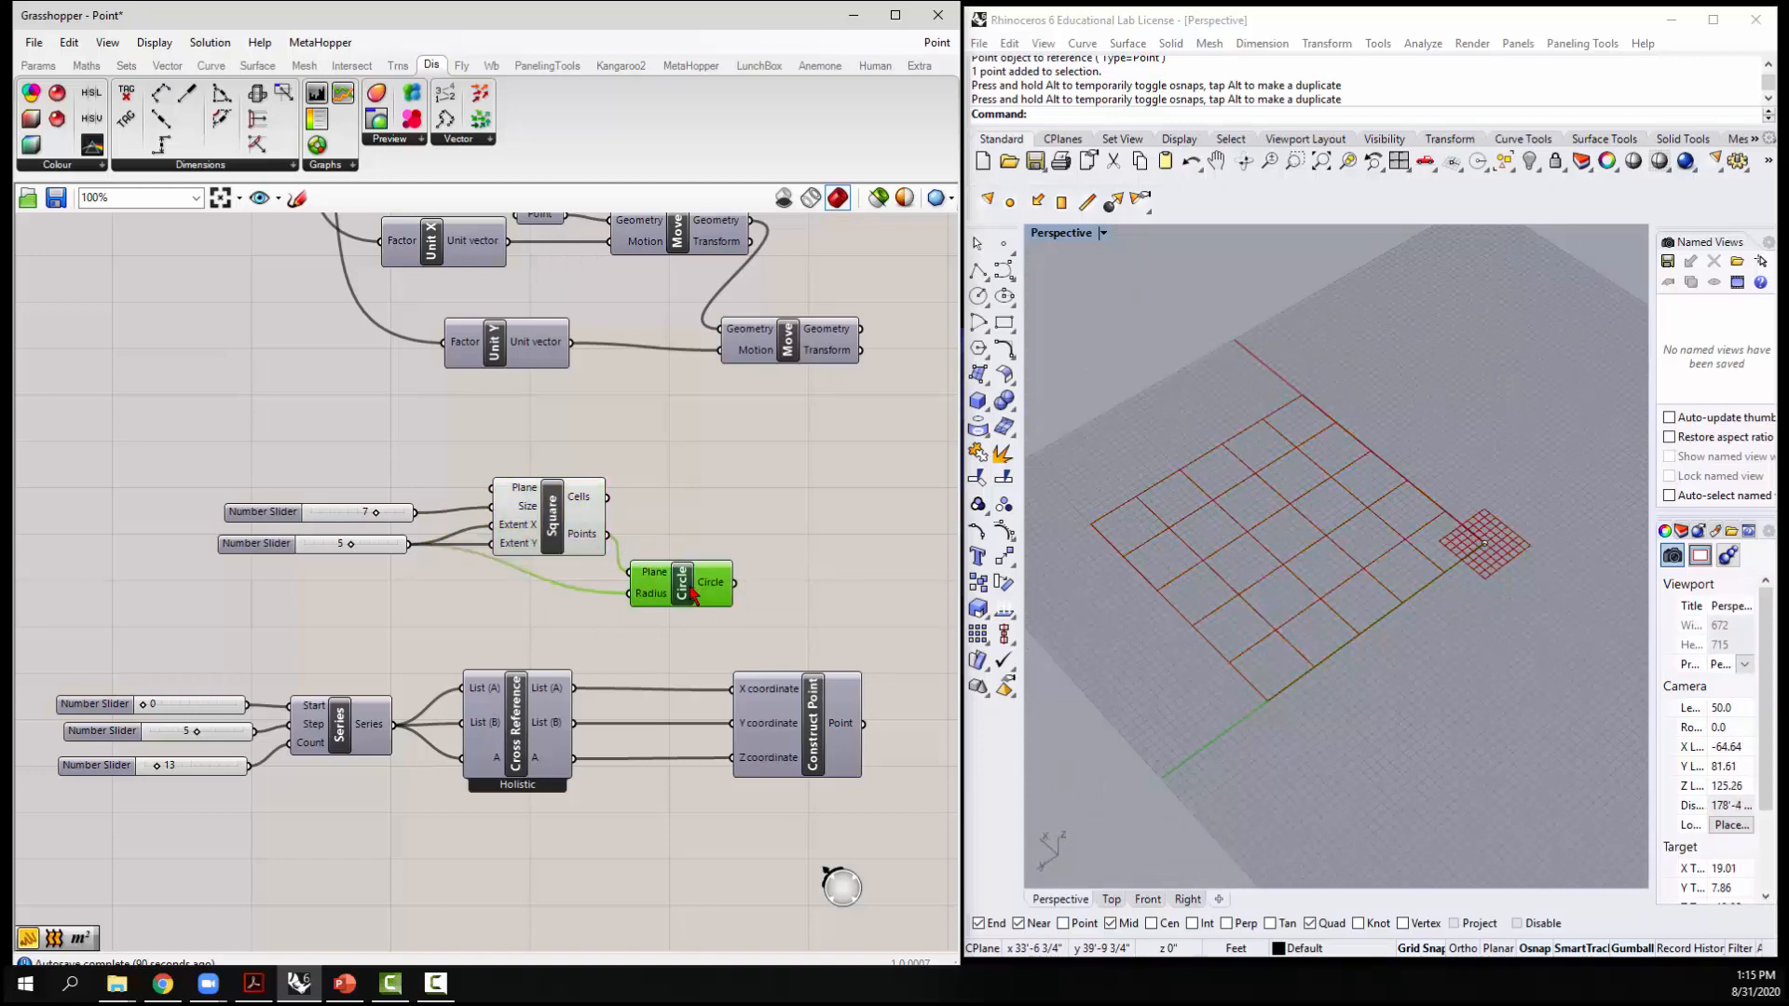
right_click(690, 587)
left_click(731, 621)
right_click_drag(1363, 836, 1271, 700)
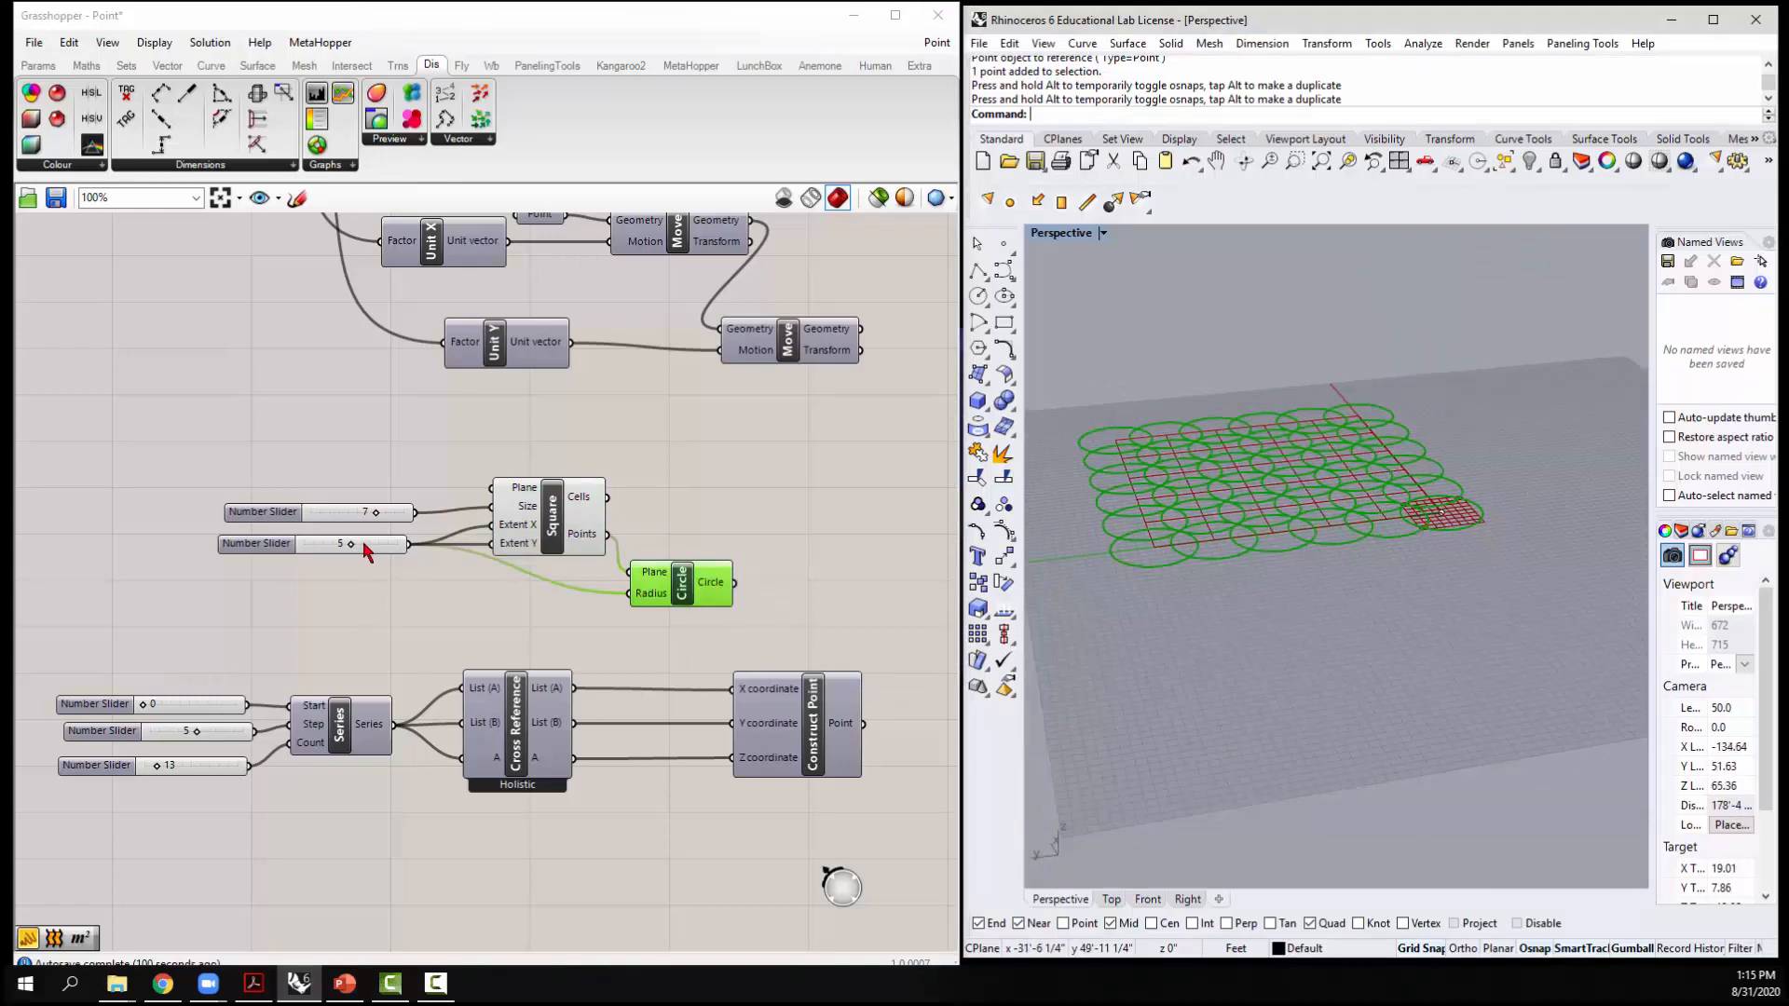
Set the slider for the grid extents and circle radius to 2, and the grid's Size slider to 10
mouse_move(351, 545)
left_mouse_down()
mouse_move(331, 545)
mouse_move(369, 544)
mouse_move(325, 551)
left_mouse_up()
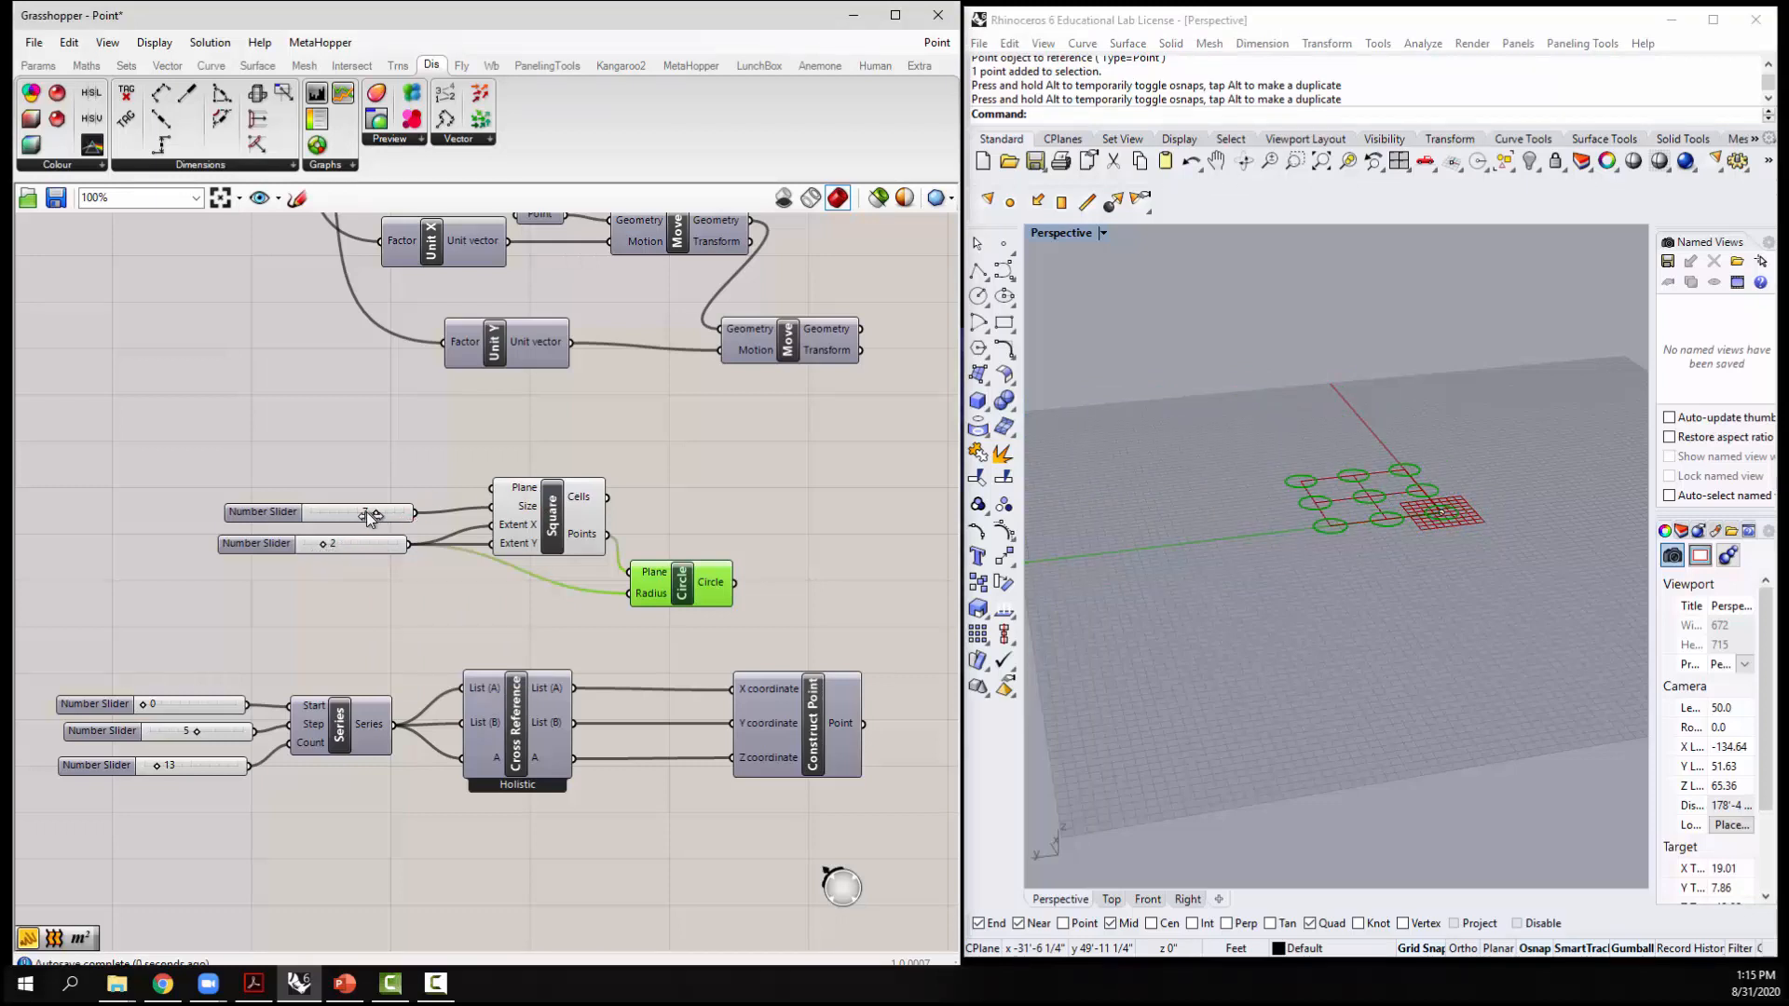
left_click_drag(369, 515, 417, 503)
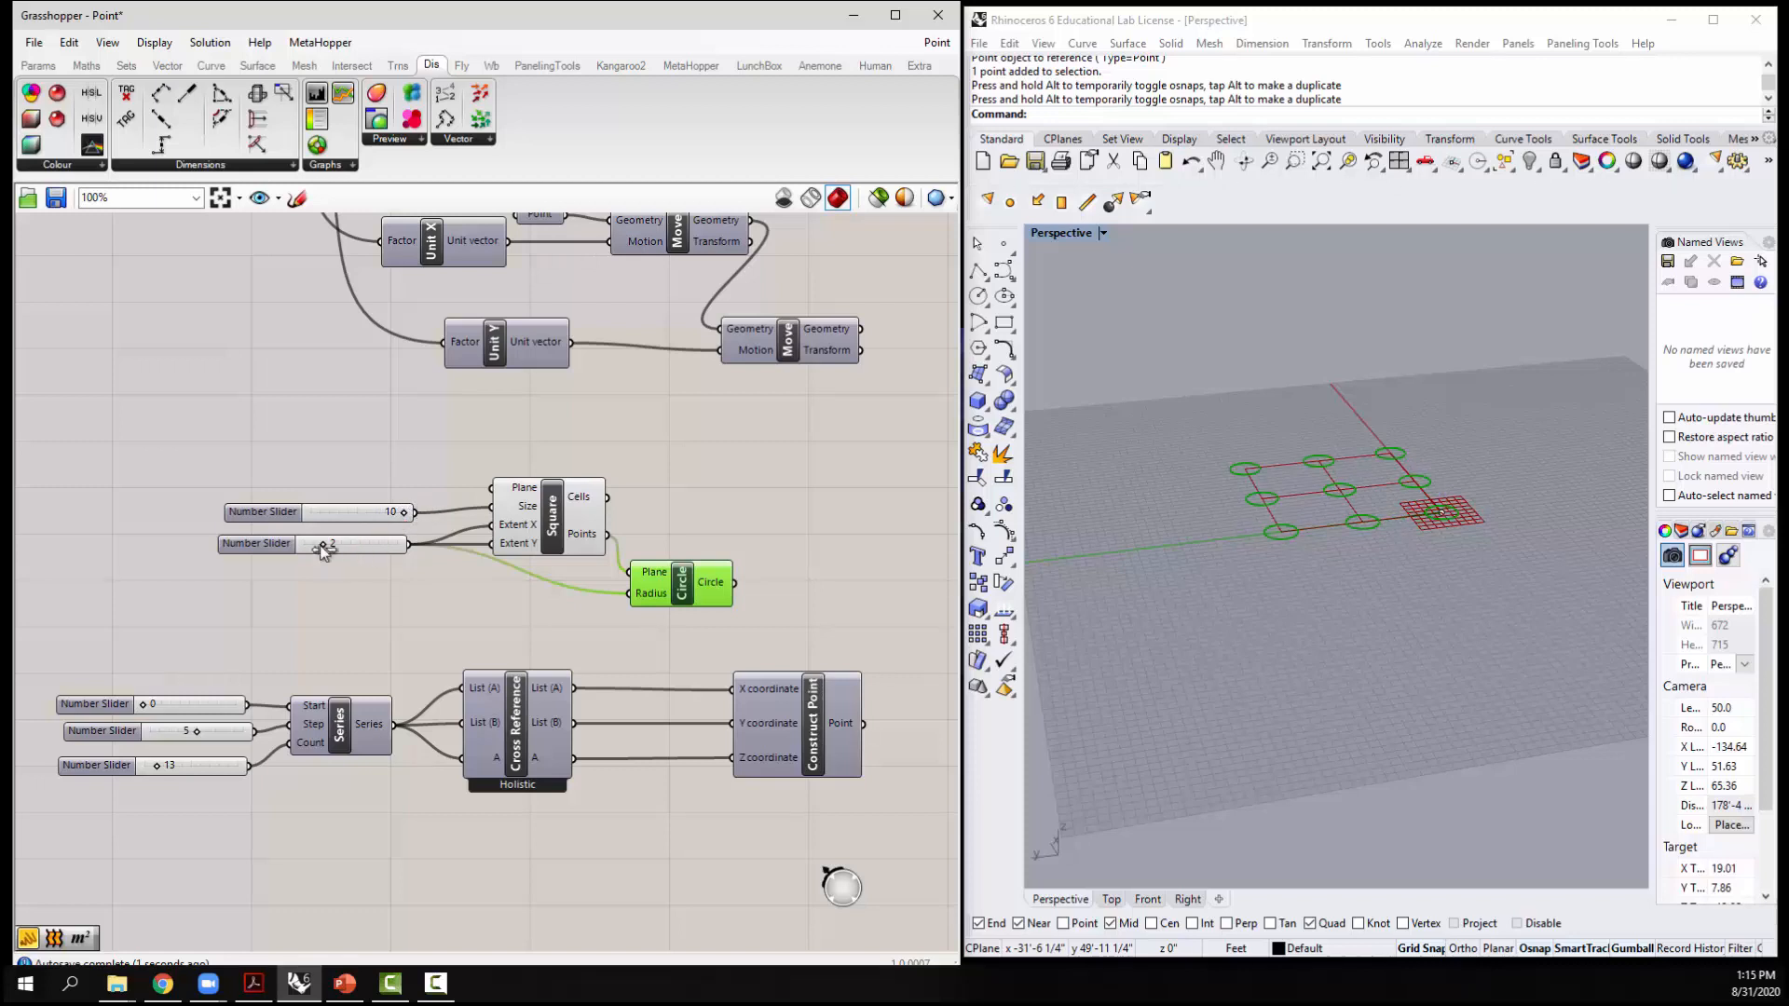
left_click(717, 532)
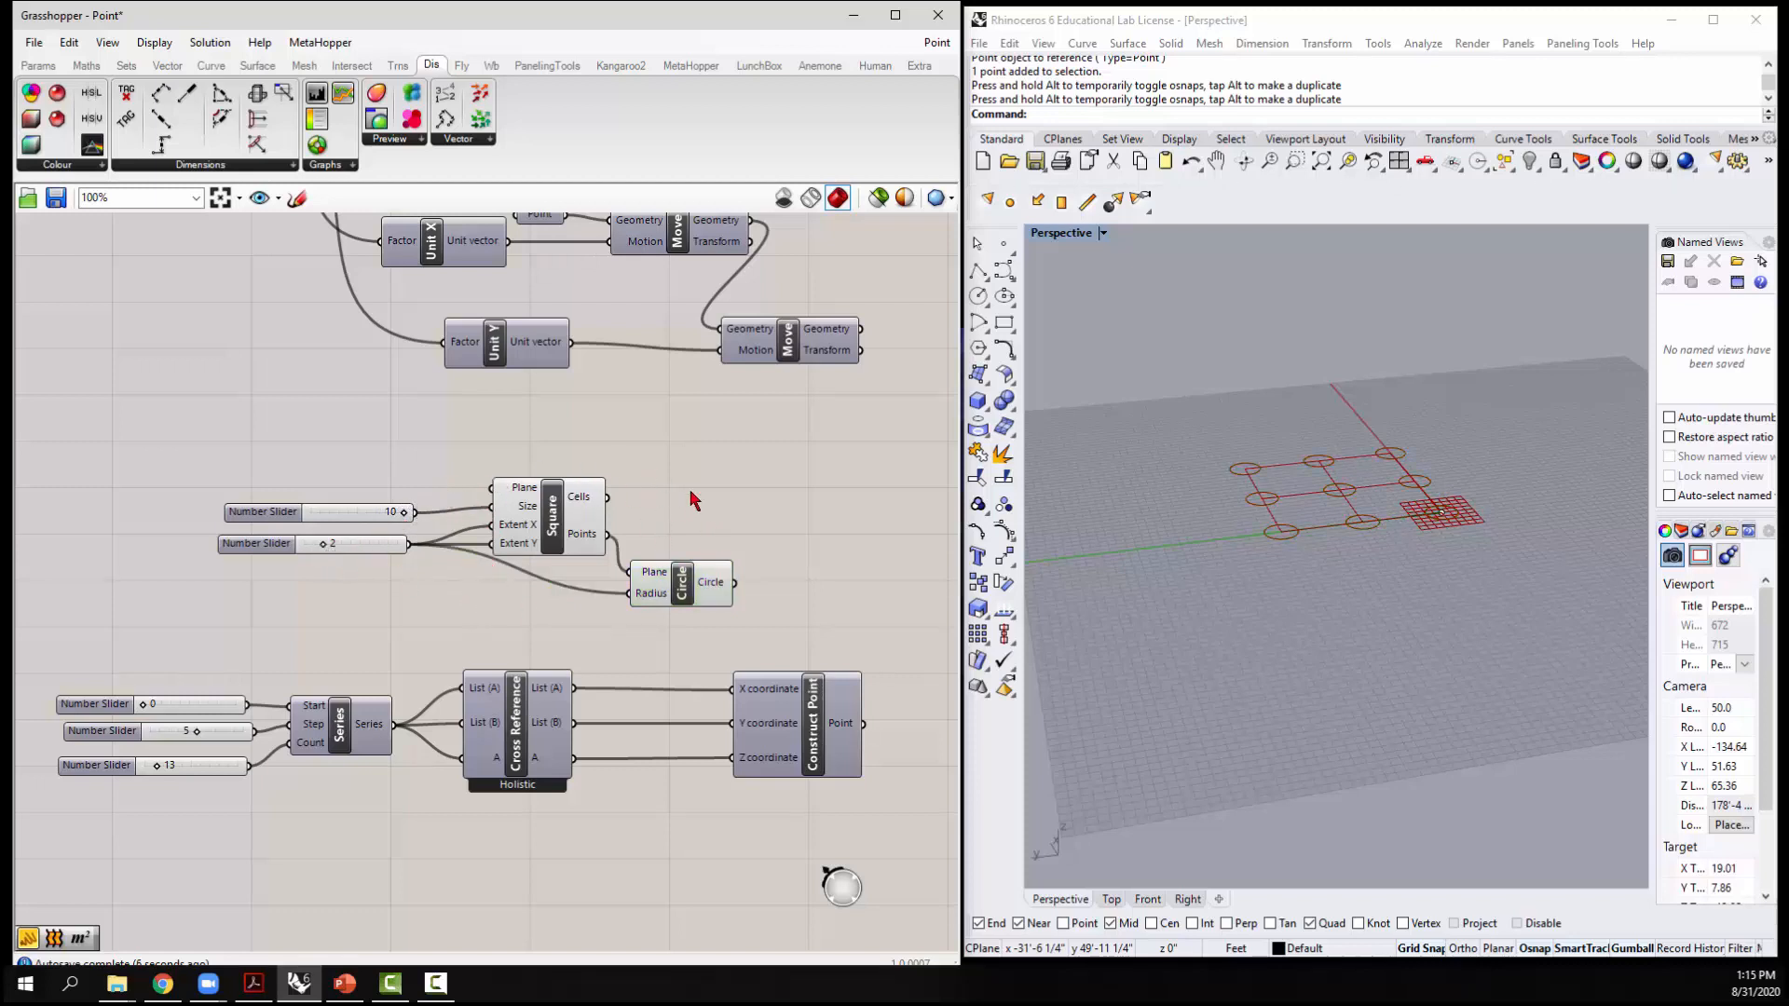
Turn off the preview of the Square grid and Circle components together
left_click_drag(135, 422, 790, 663)
middle_click(711, 584)
left_click(766, 524)
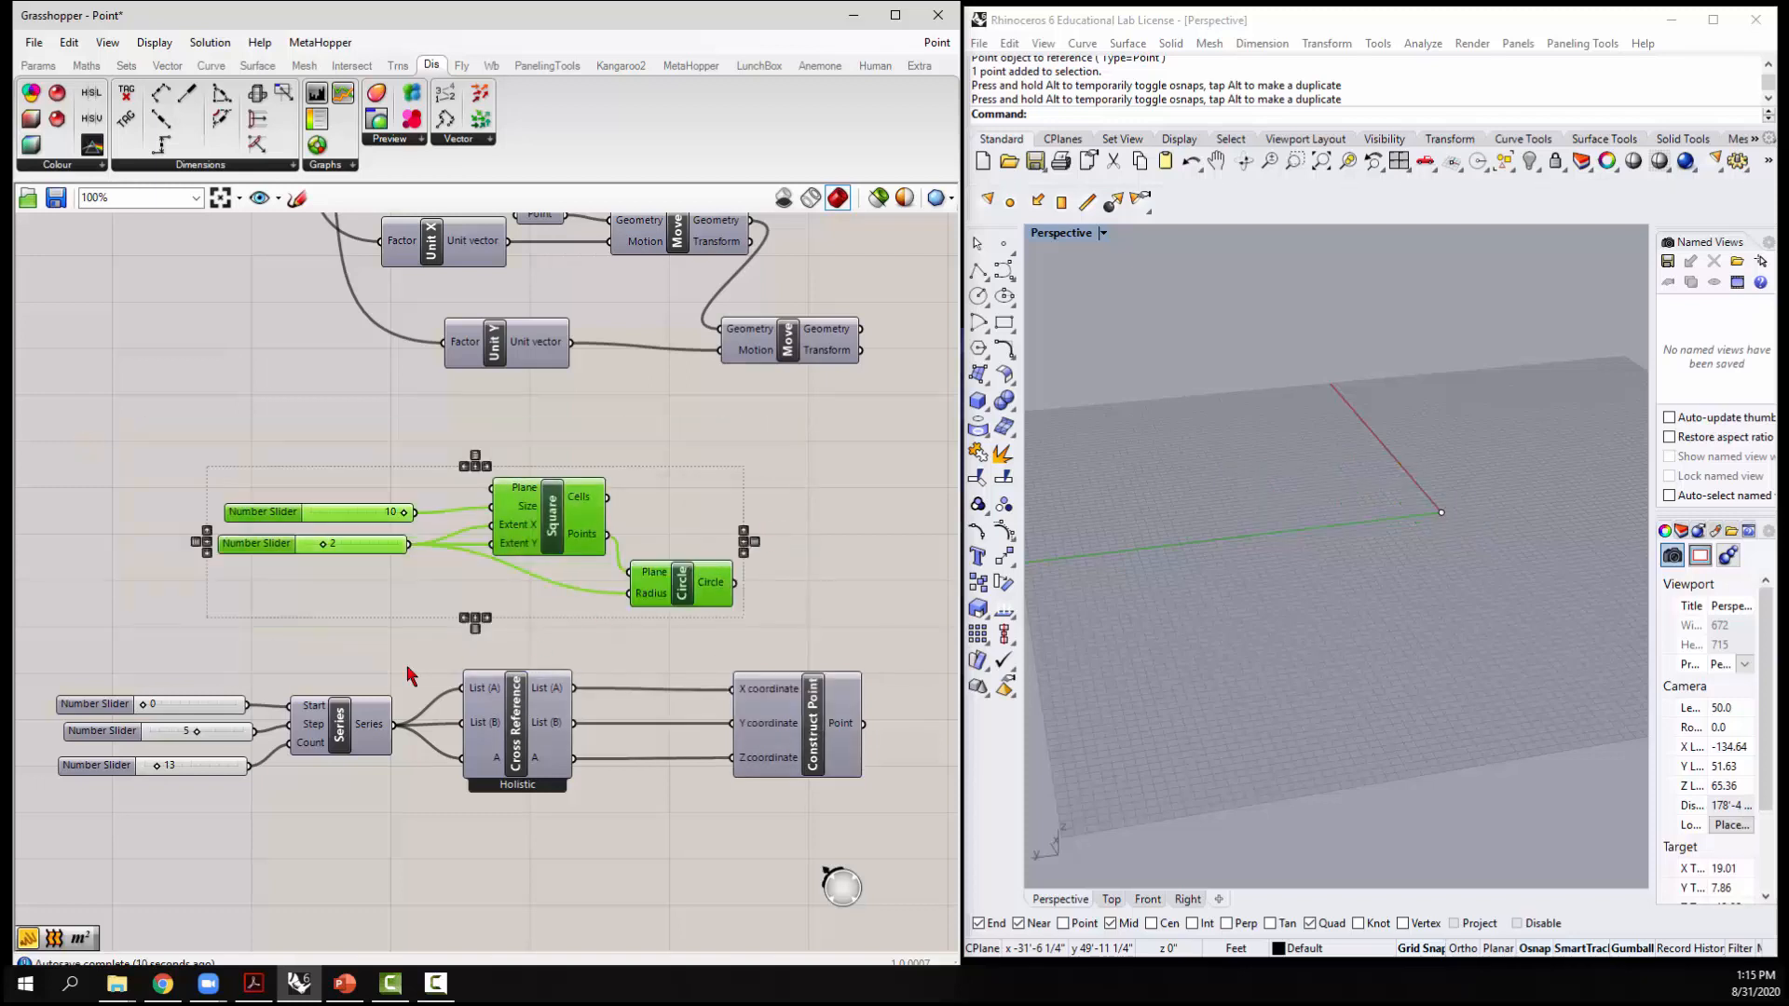
left_click(257, 670)
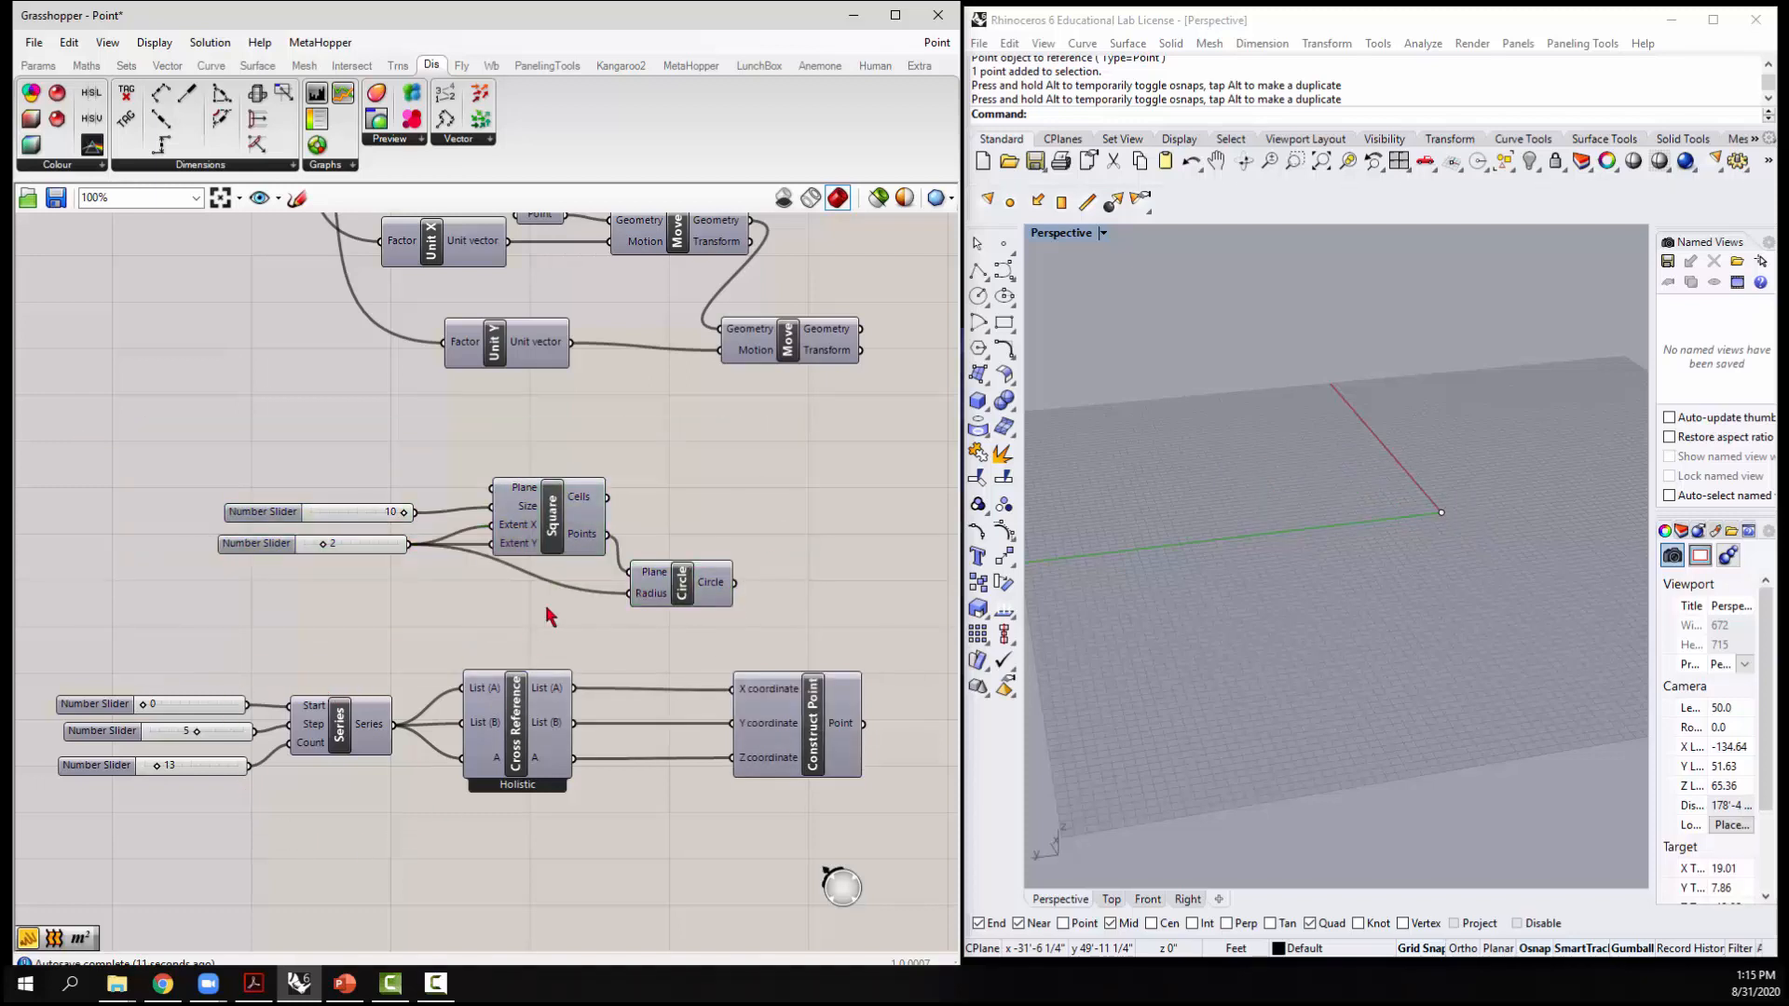
Add a panel below the Series and Cross Reference components and wire the Series output into it
double_click(448, 876)
type("panel")
key("Return")
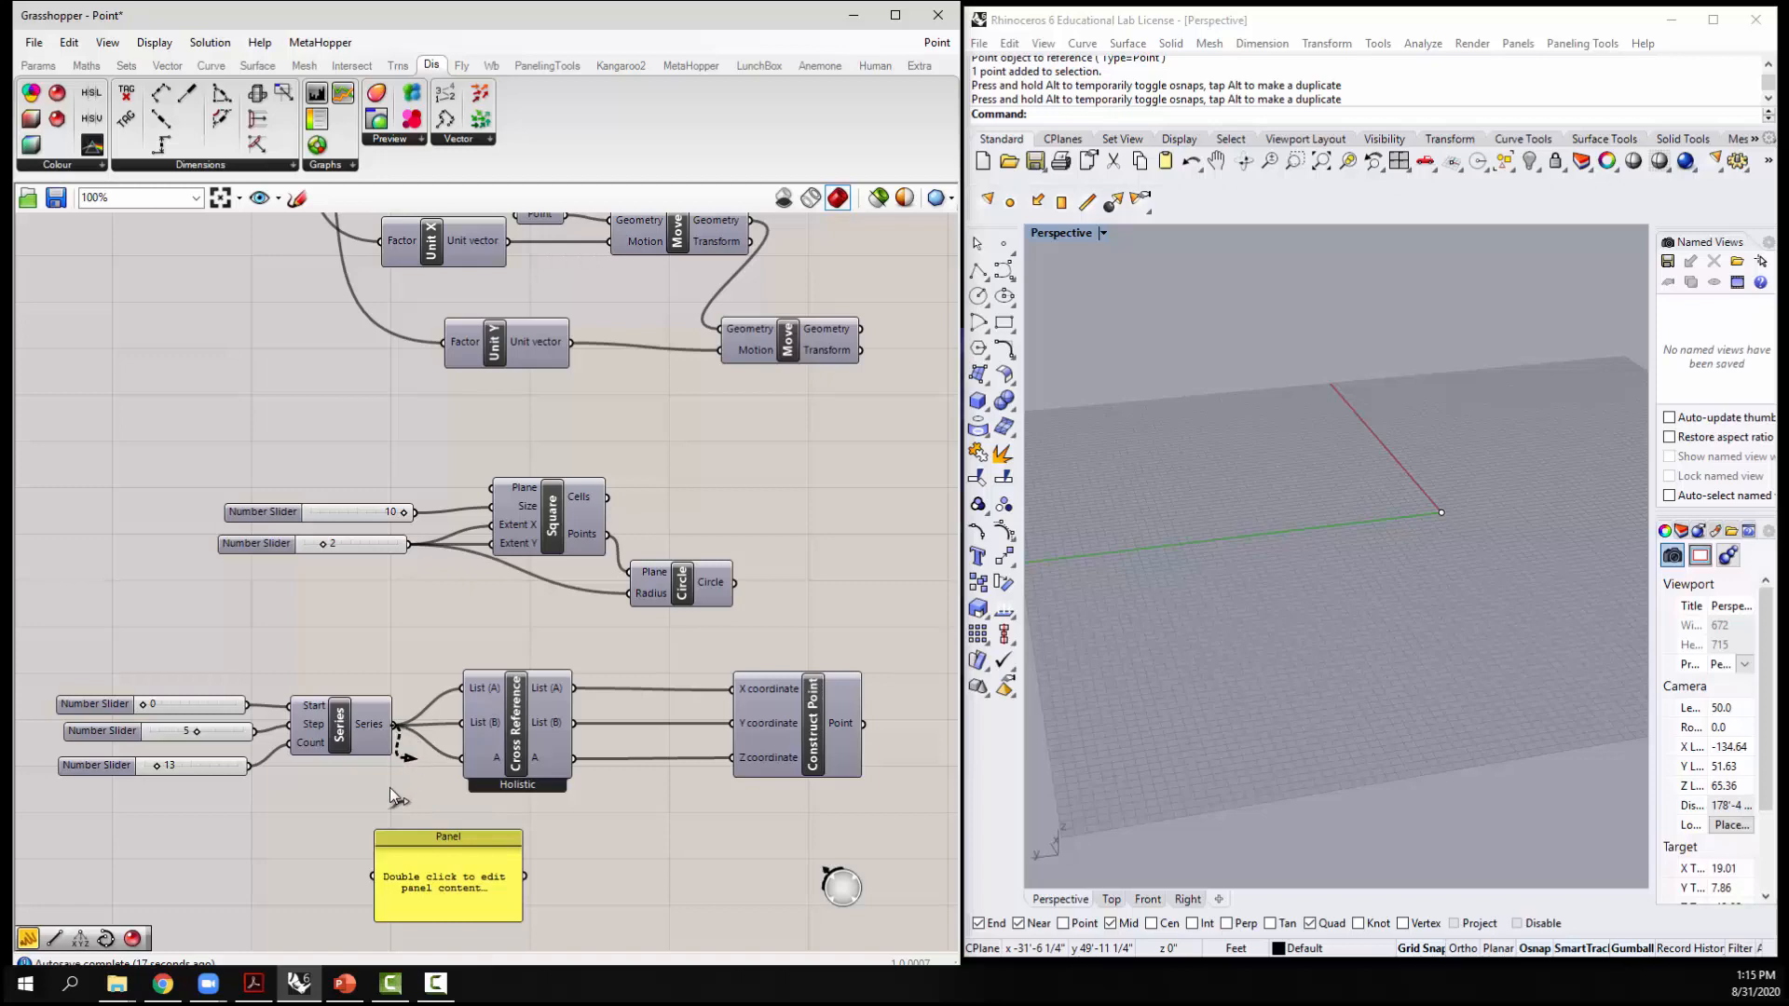
left_click_drag(390, 794, 374, 876)
right_click(343, 726)
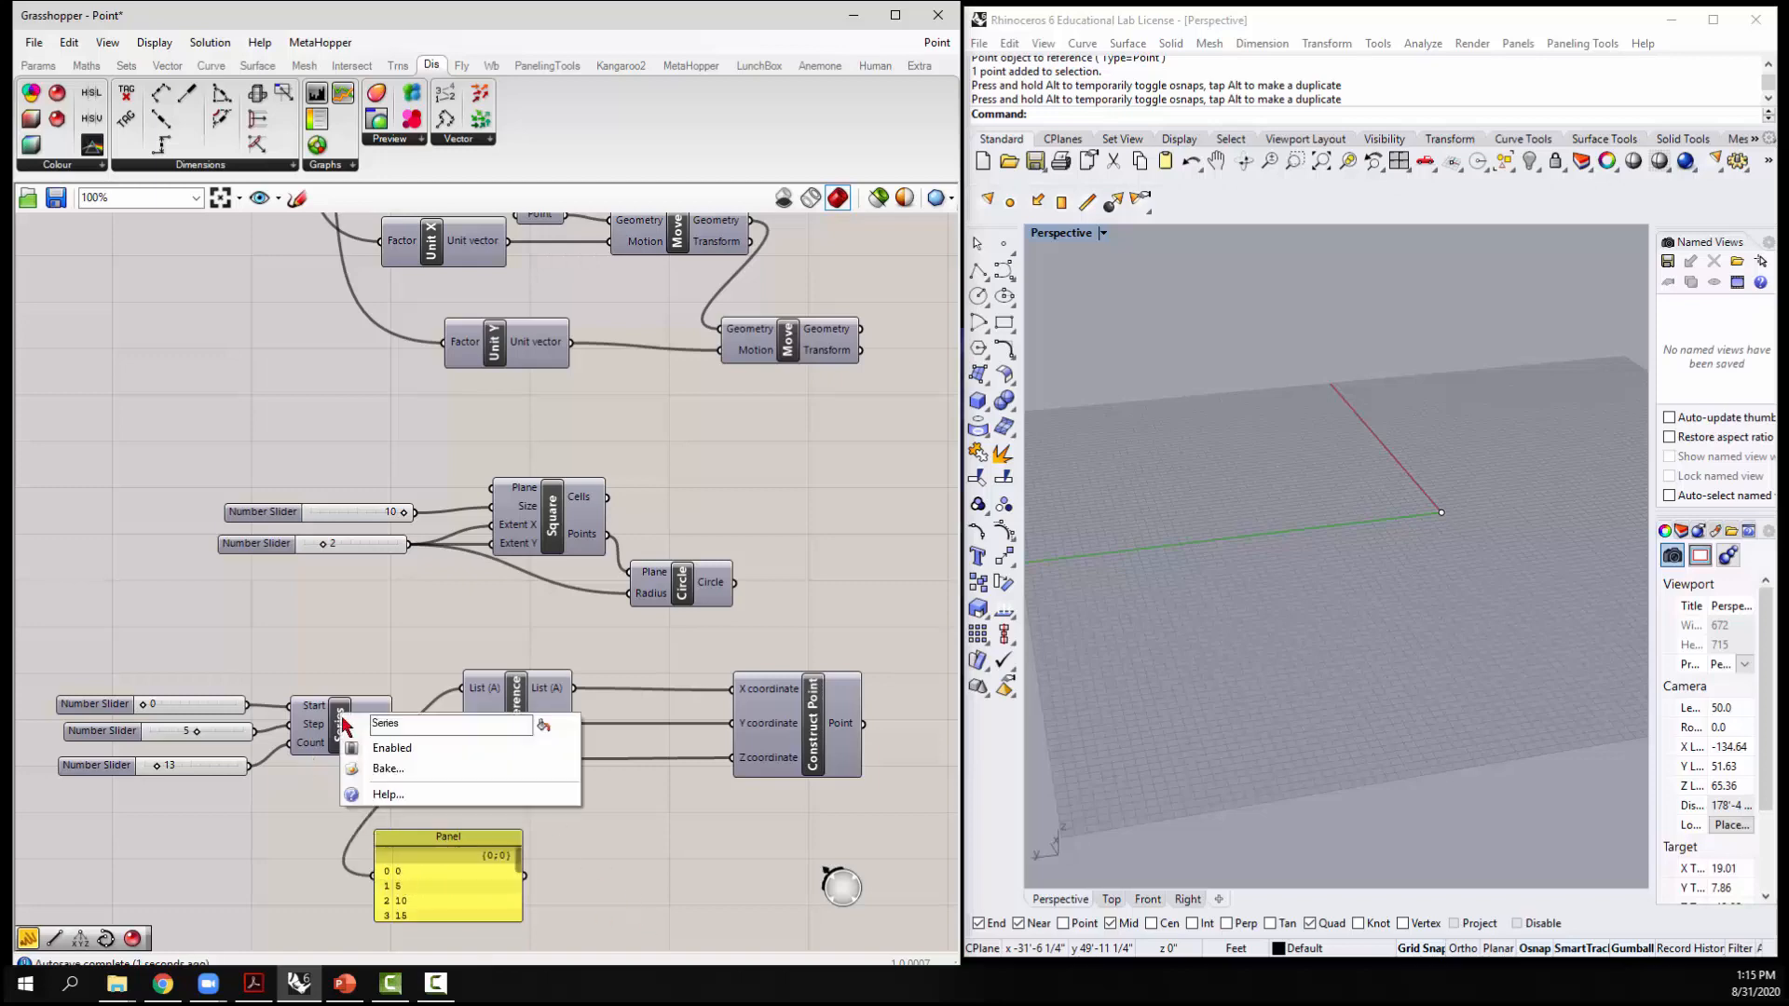
left_click(321, 816)
Stretch the panel taller so that it fits the whole list of series values
scroll(463, 612, "down", 2)
scroll(447, 842, "up", 2)
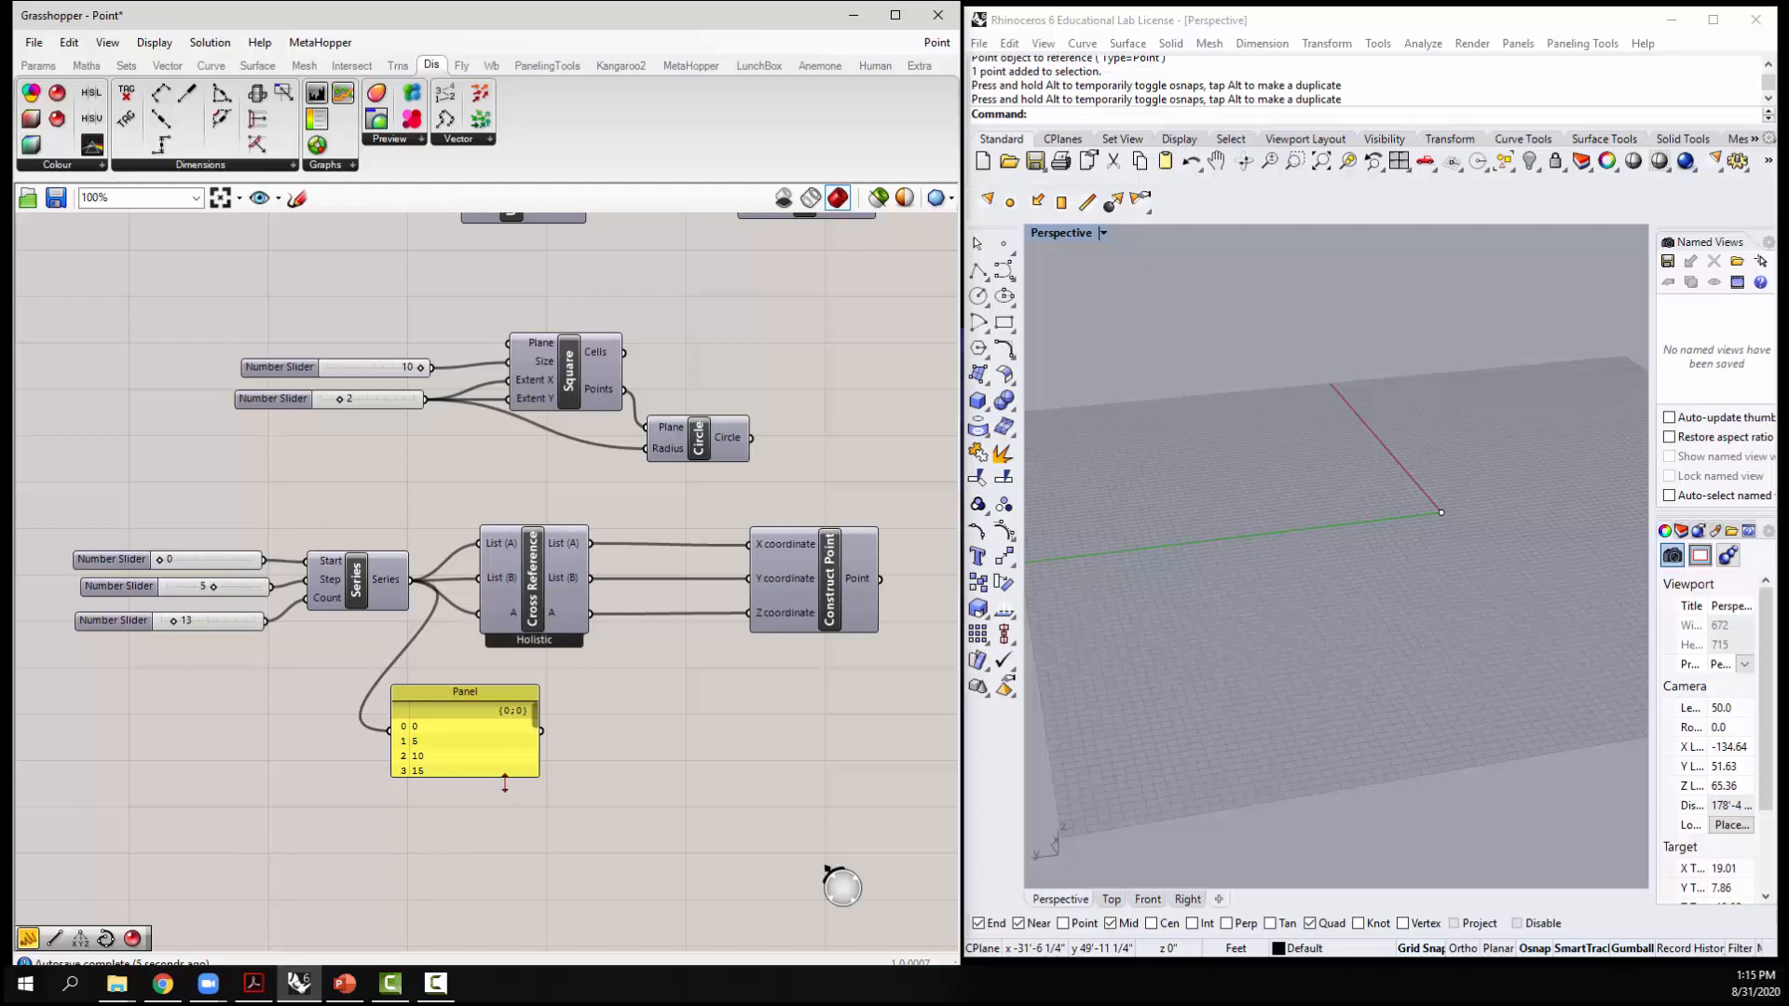
left_click_drag(504, 784, 504, 929)
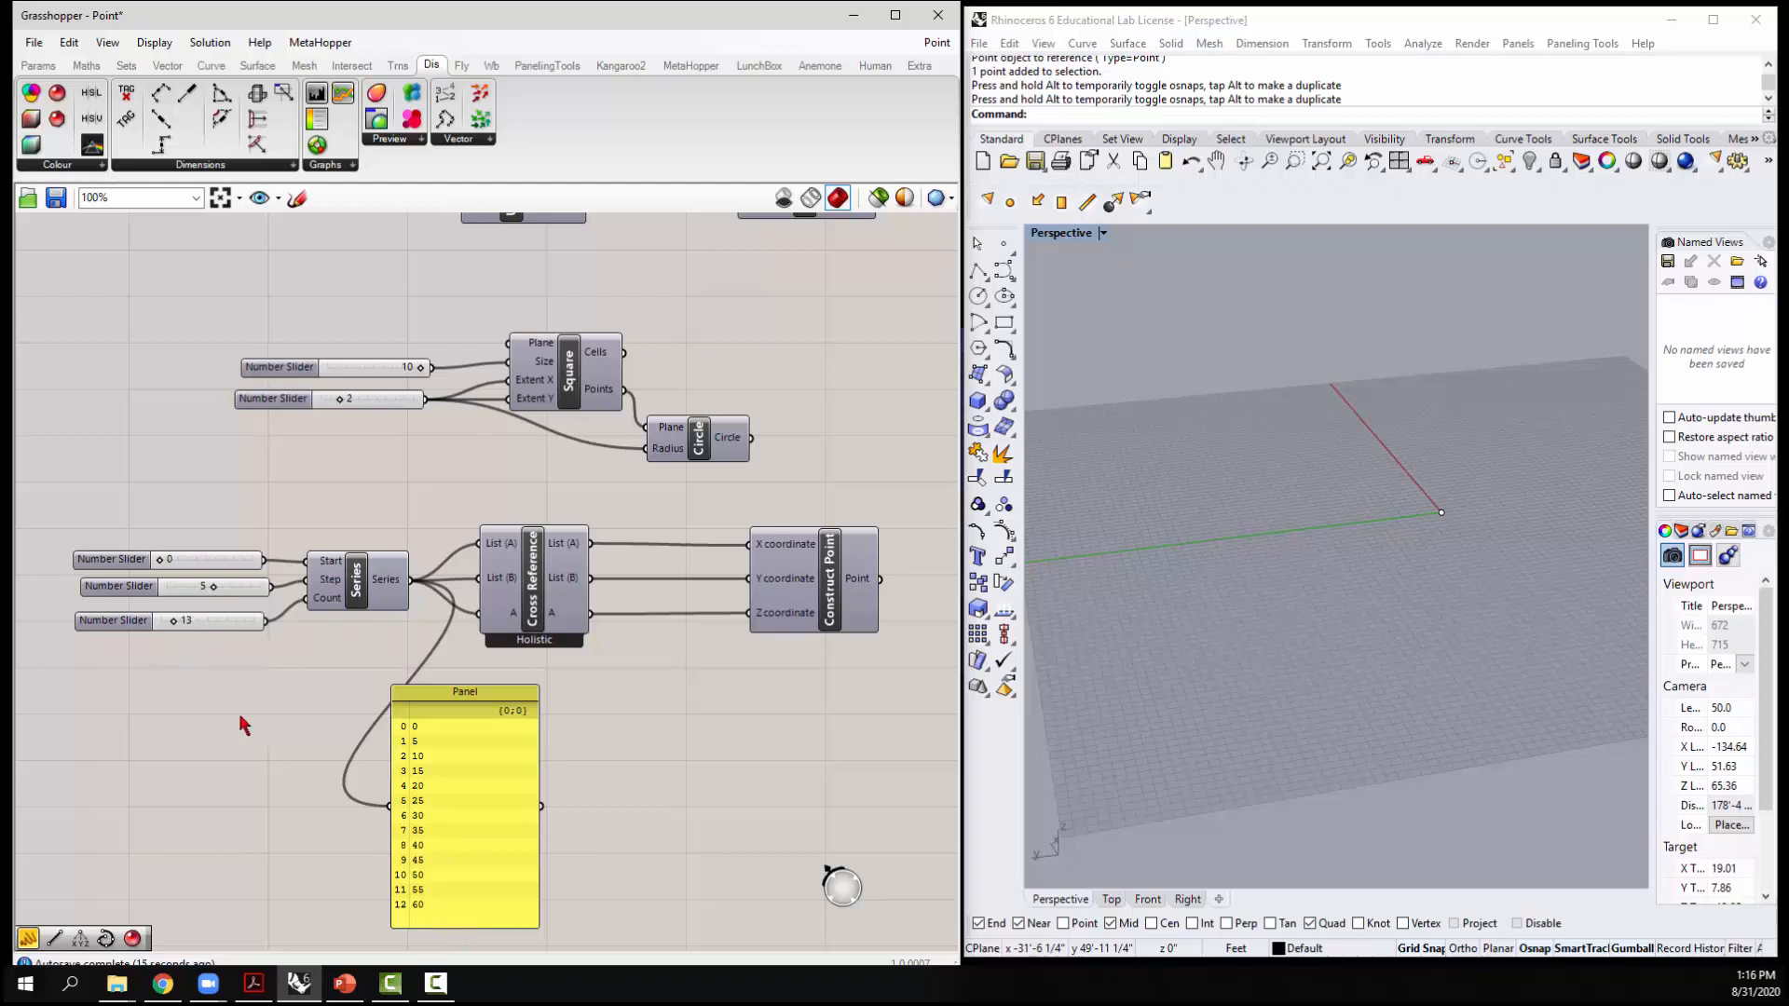
Set the Series Count slider to 9 and move the panel directly beneath the Cross Reference component
left_click_drag(173, 622, 169, 624)
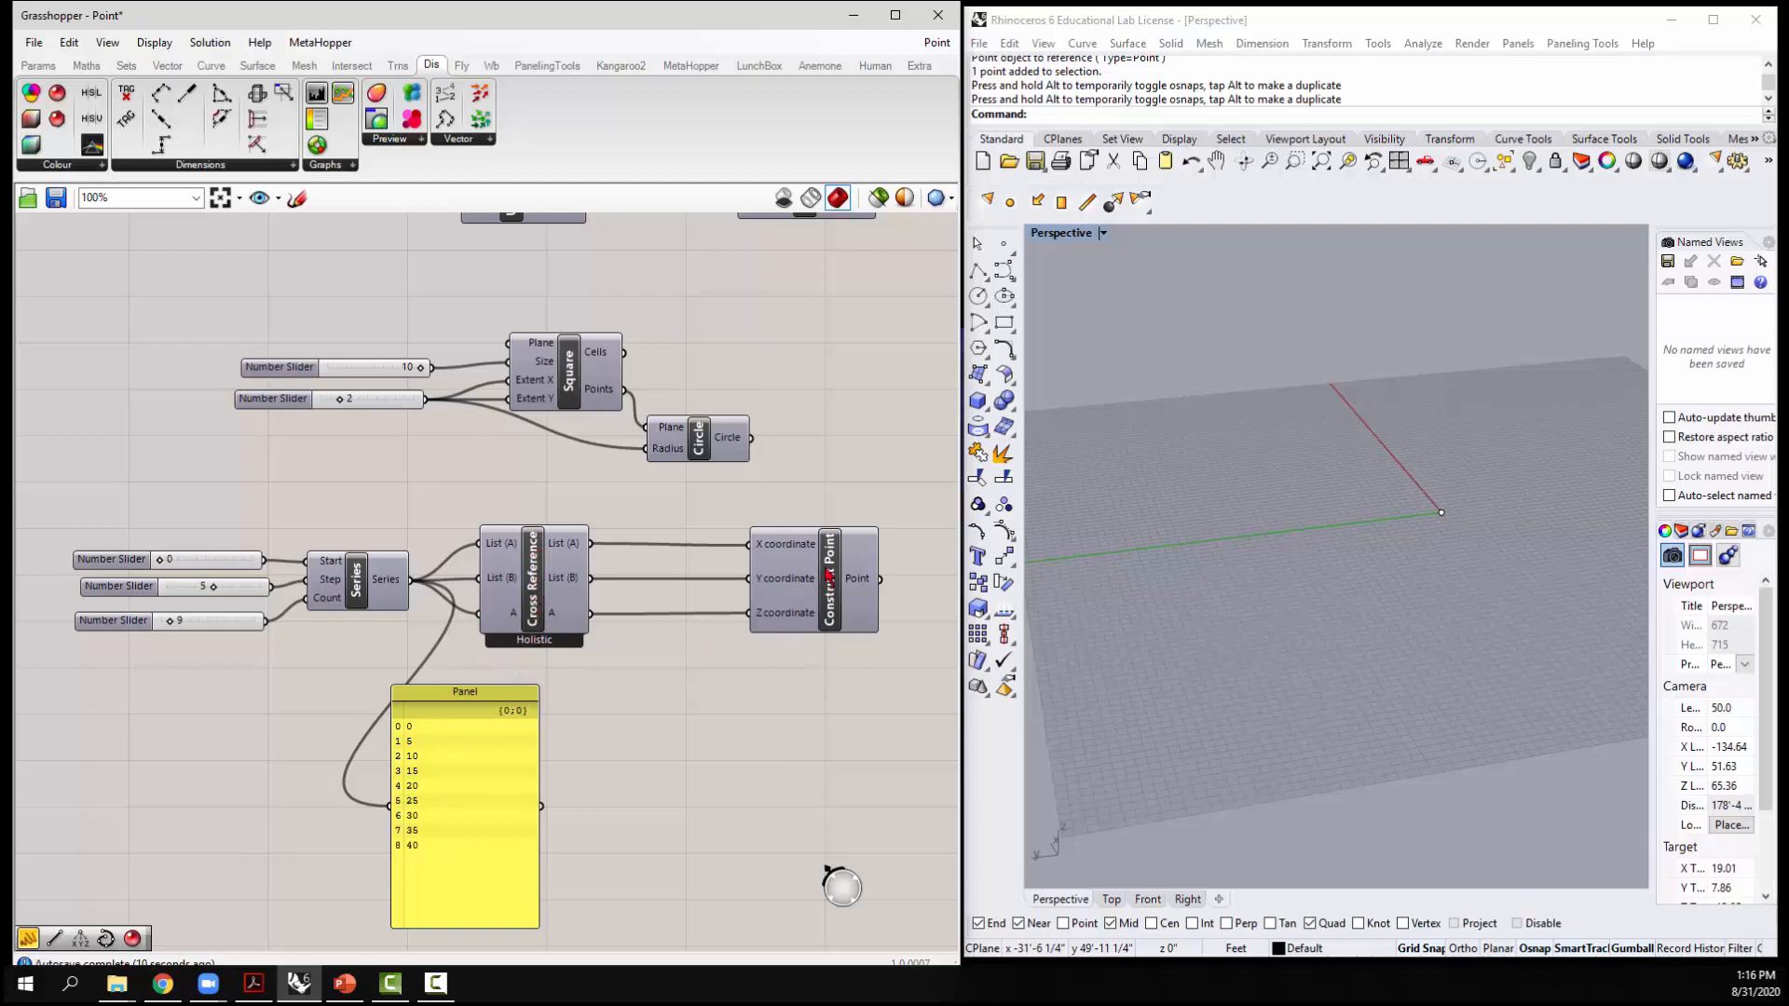
left_click(500, 710)
left_click_drag(500, 710, 607, 701)
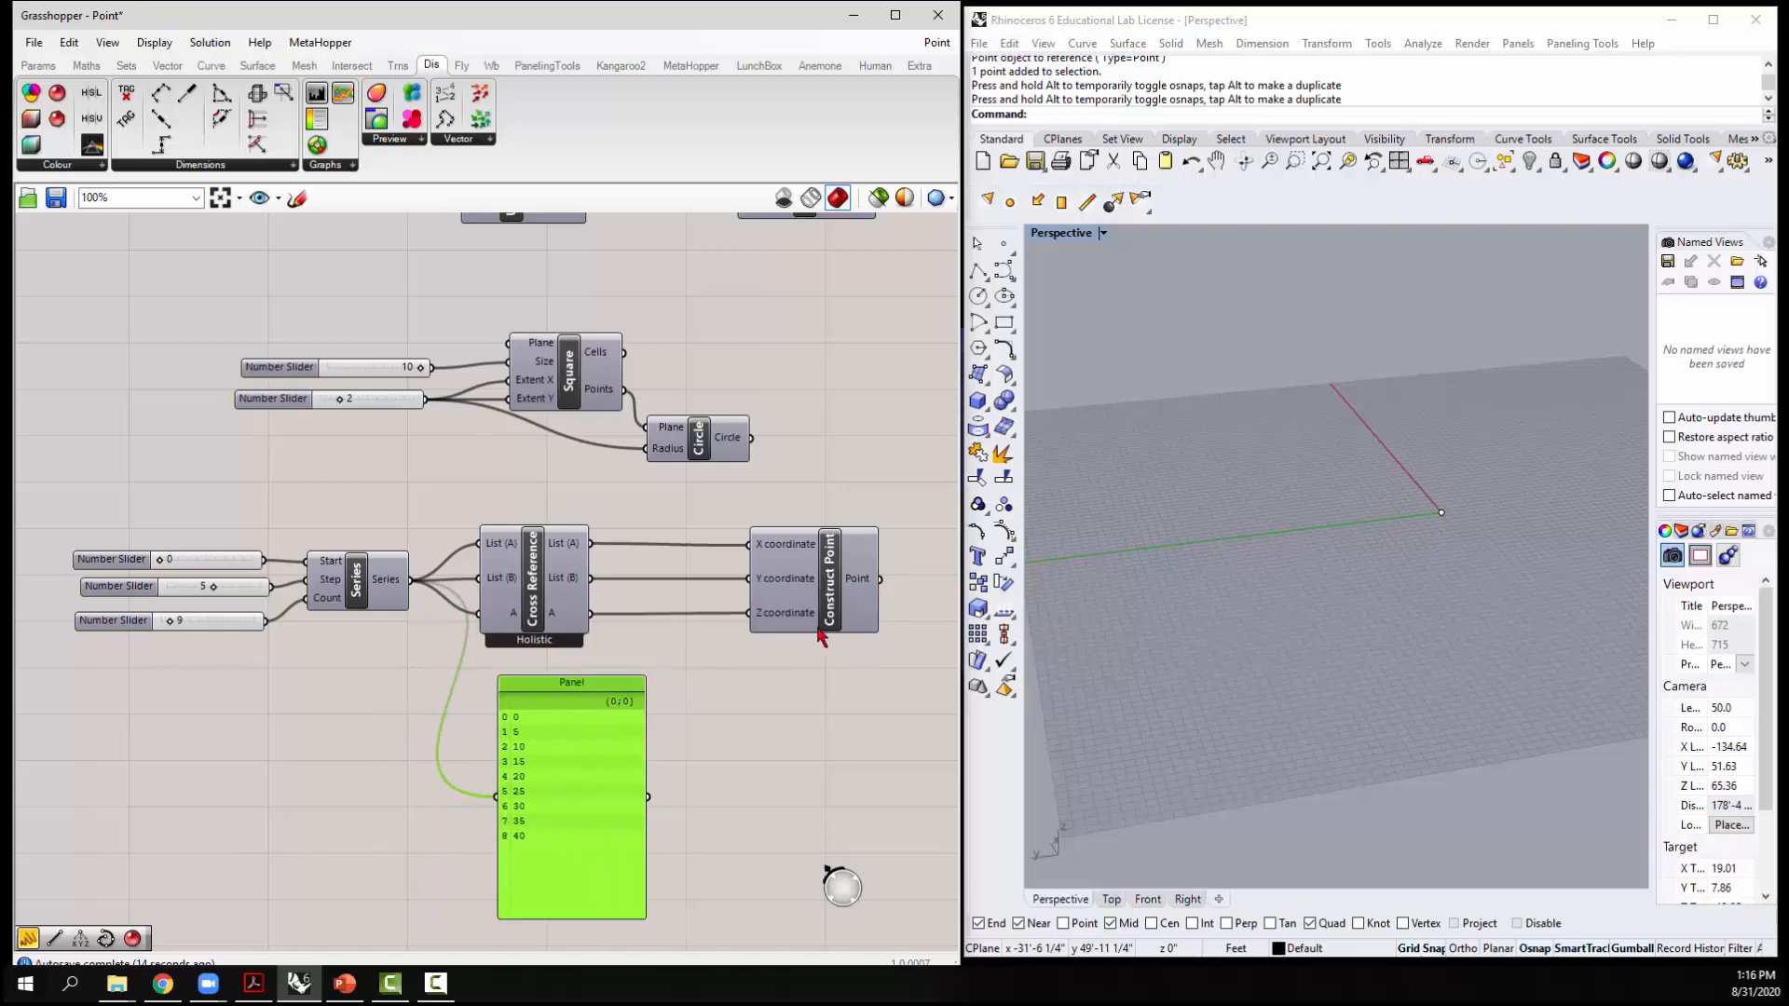
Turn on the preview of Construct Point, and set the Series Step slider to 6 and the Count slider to 8
right_click(838, 601)
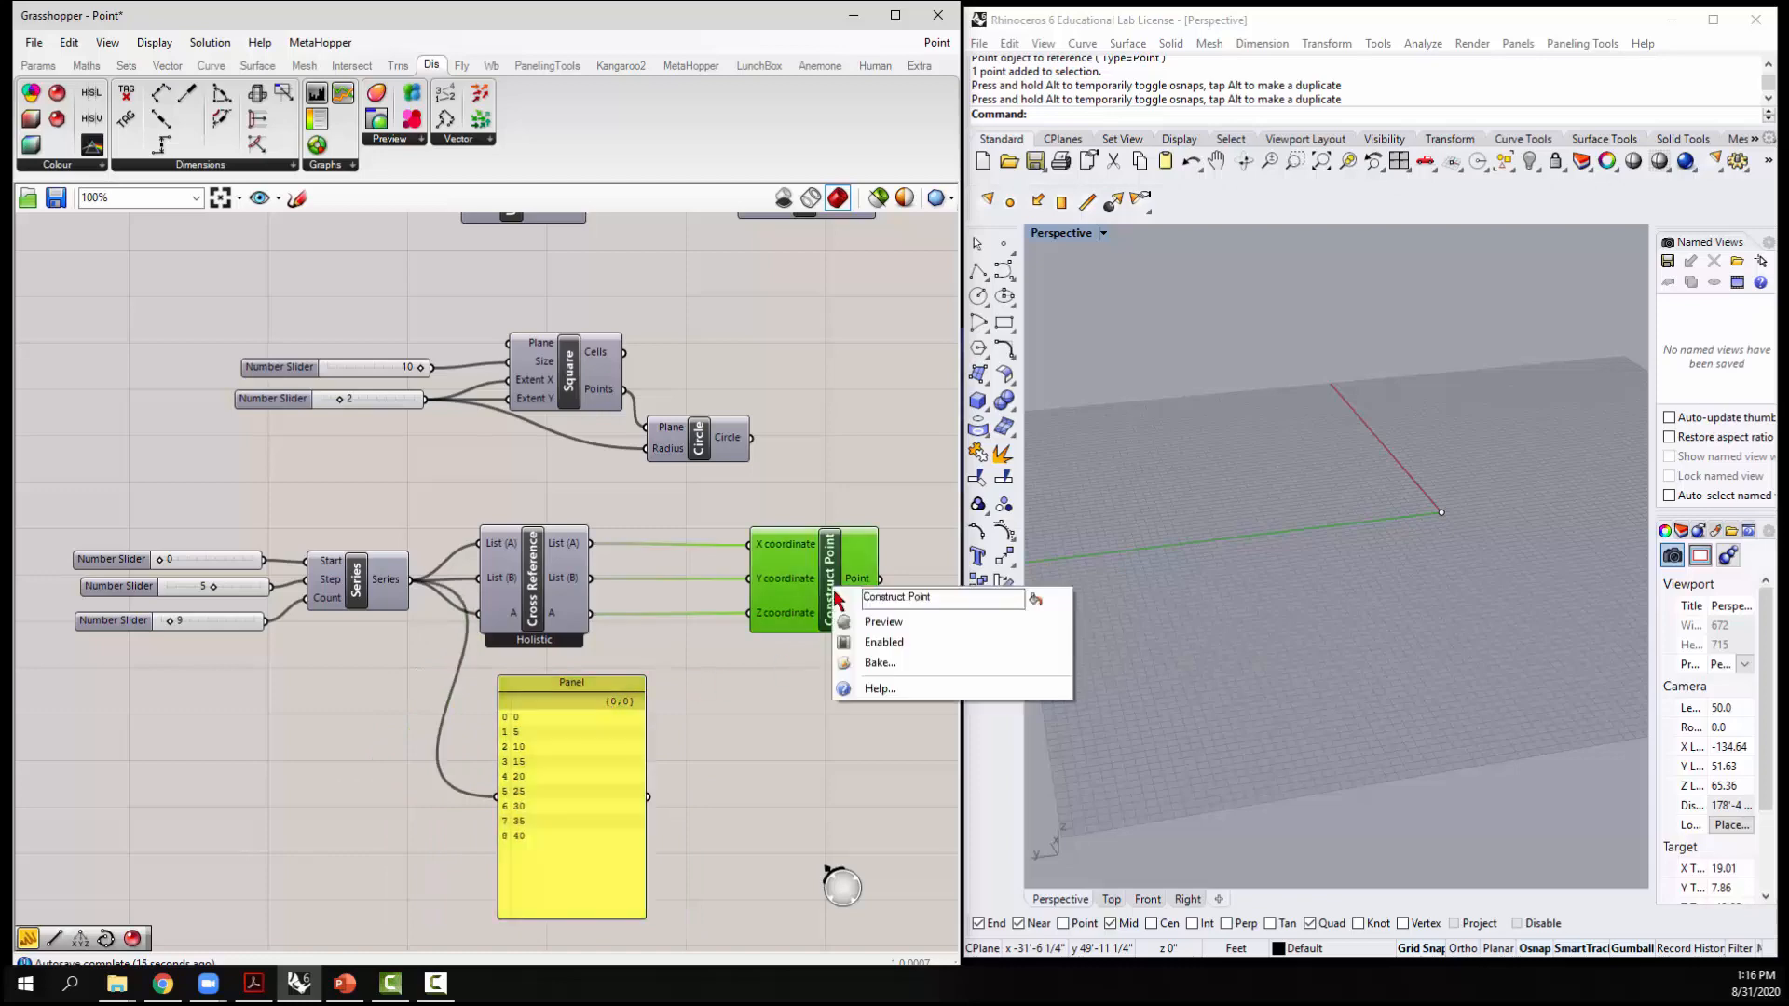
left_click(867, 628)
left_click(1254, 690)
scroll(1249, 711, "down", 5)
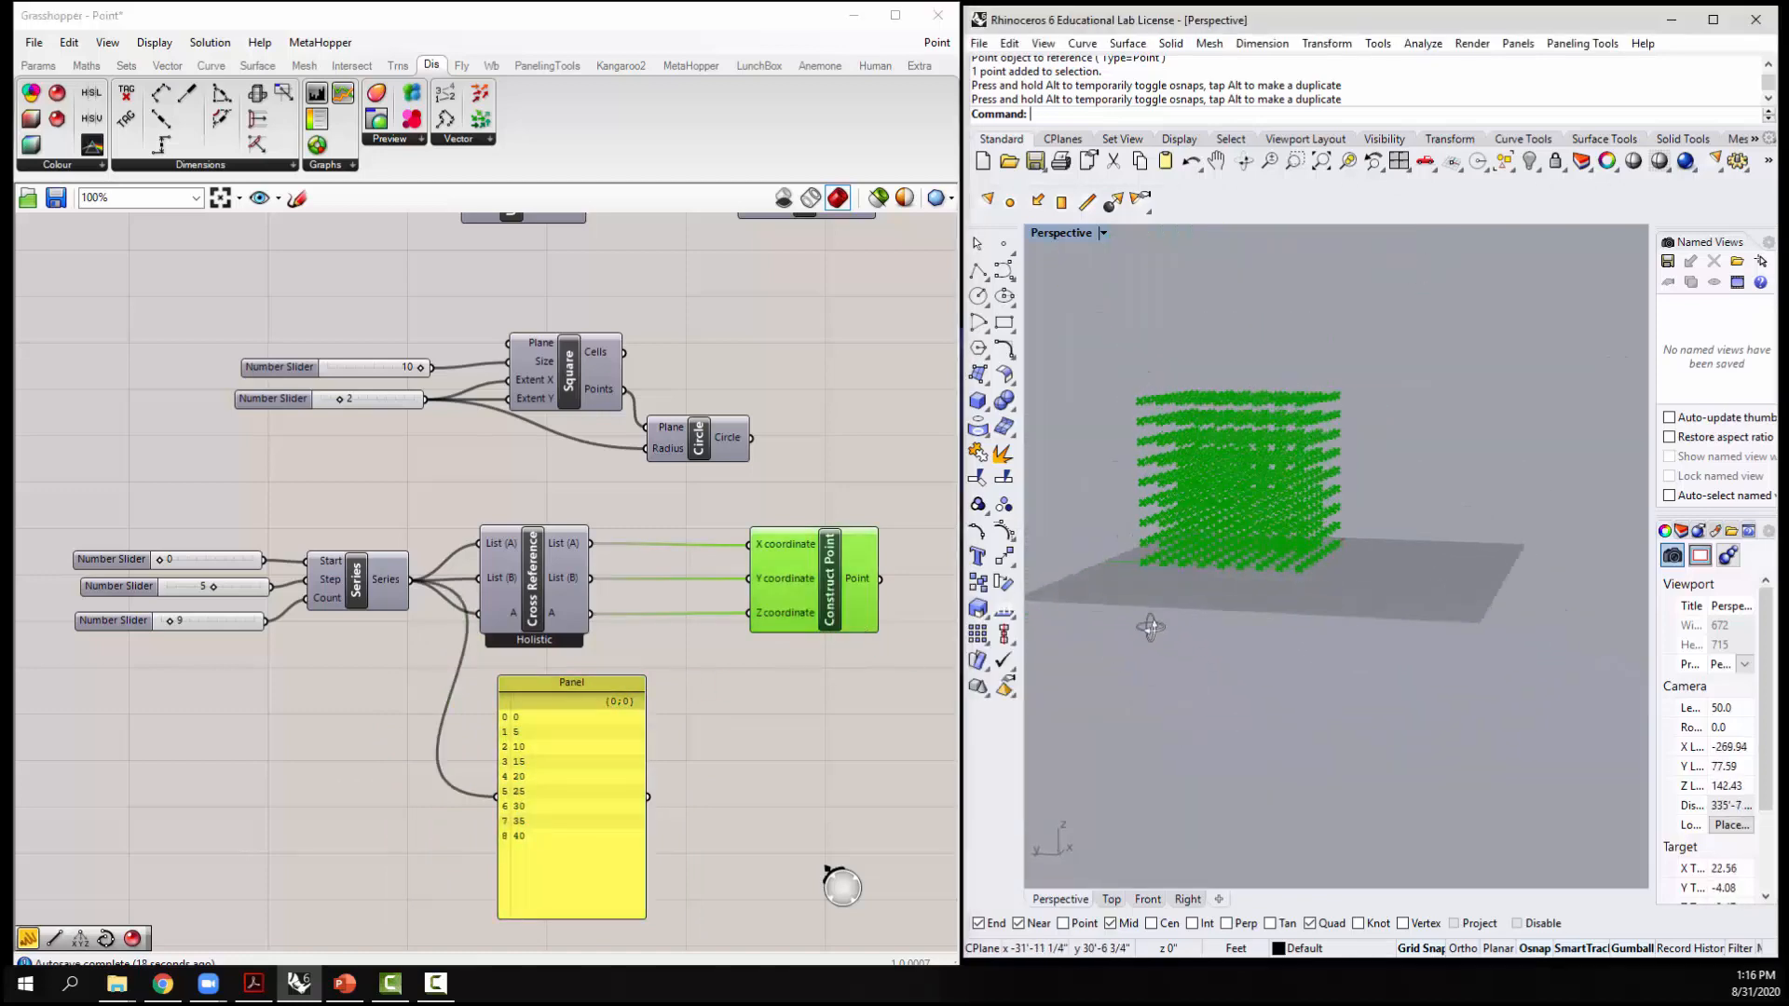
right_click_drag(1150, 627, 1130, 705)
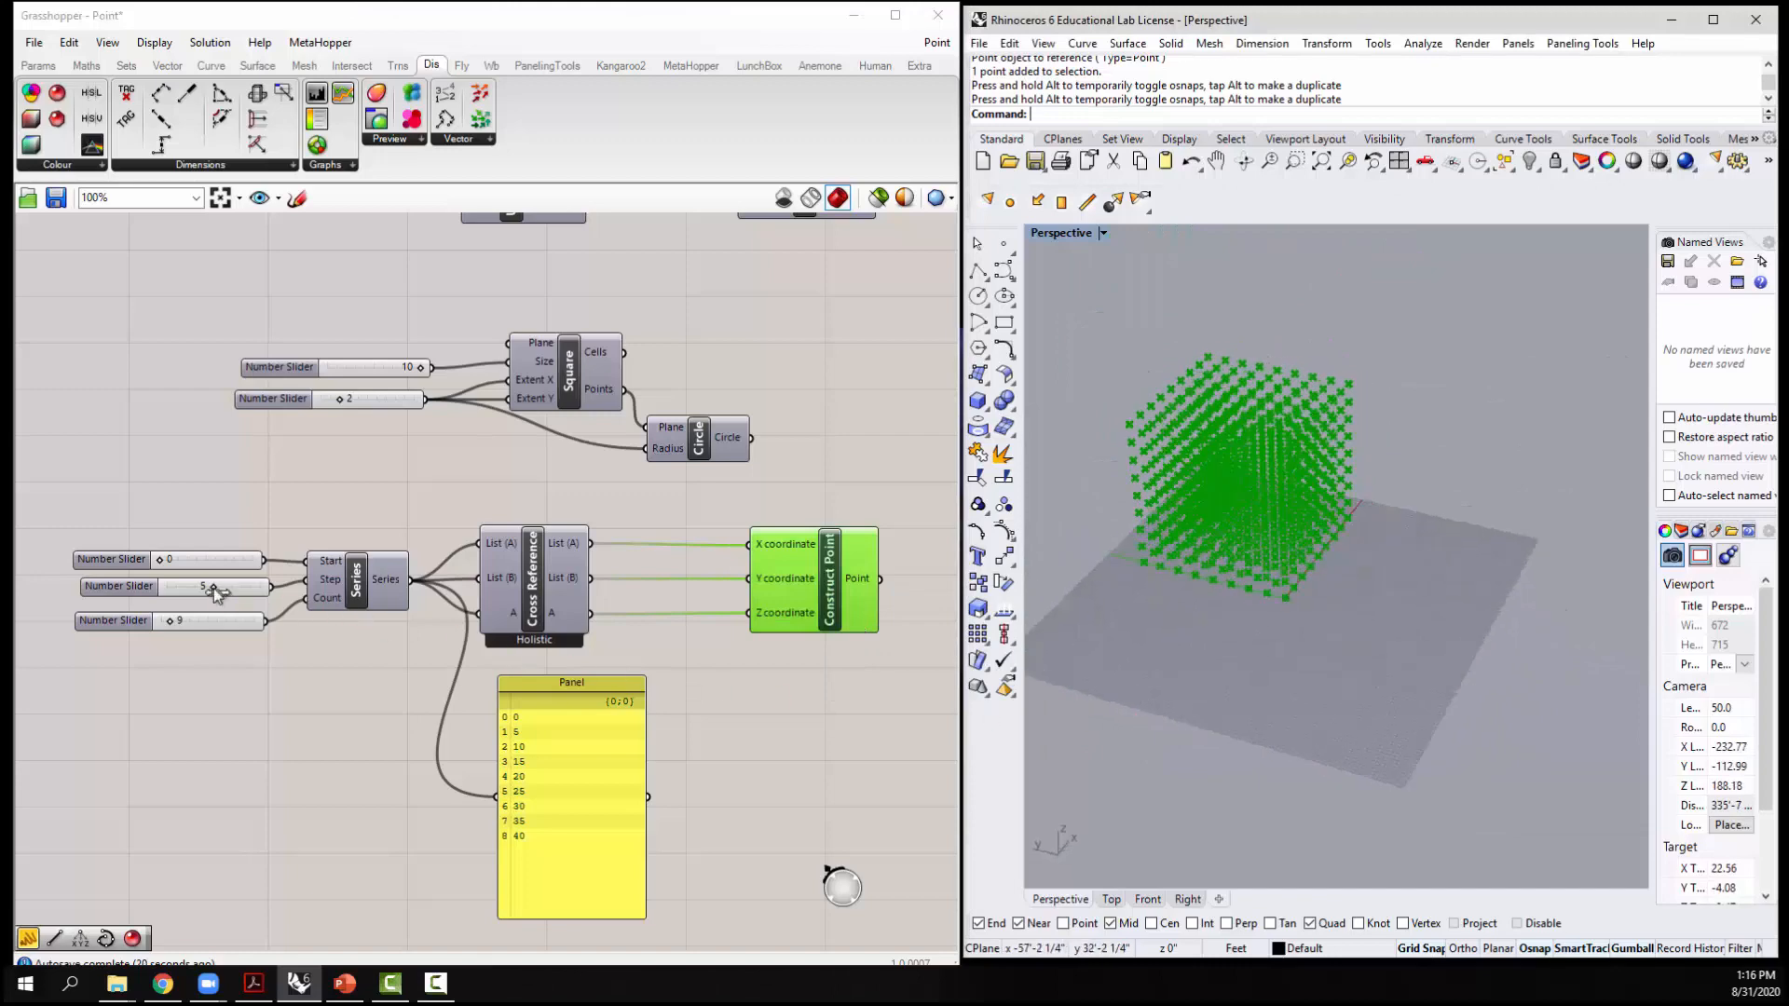
left_click_drag(214, 590, 170, 625)
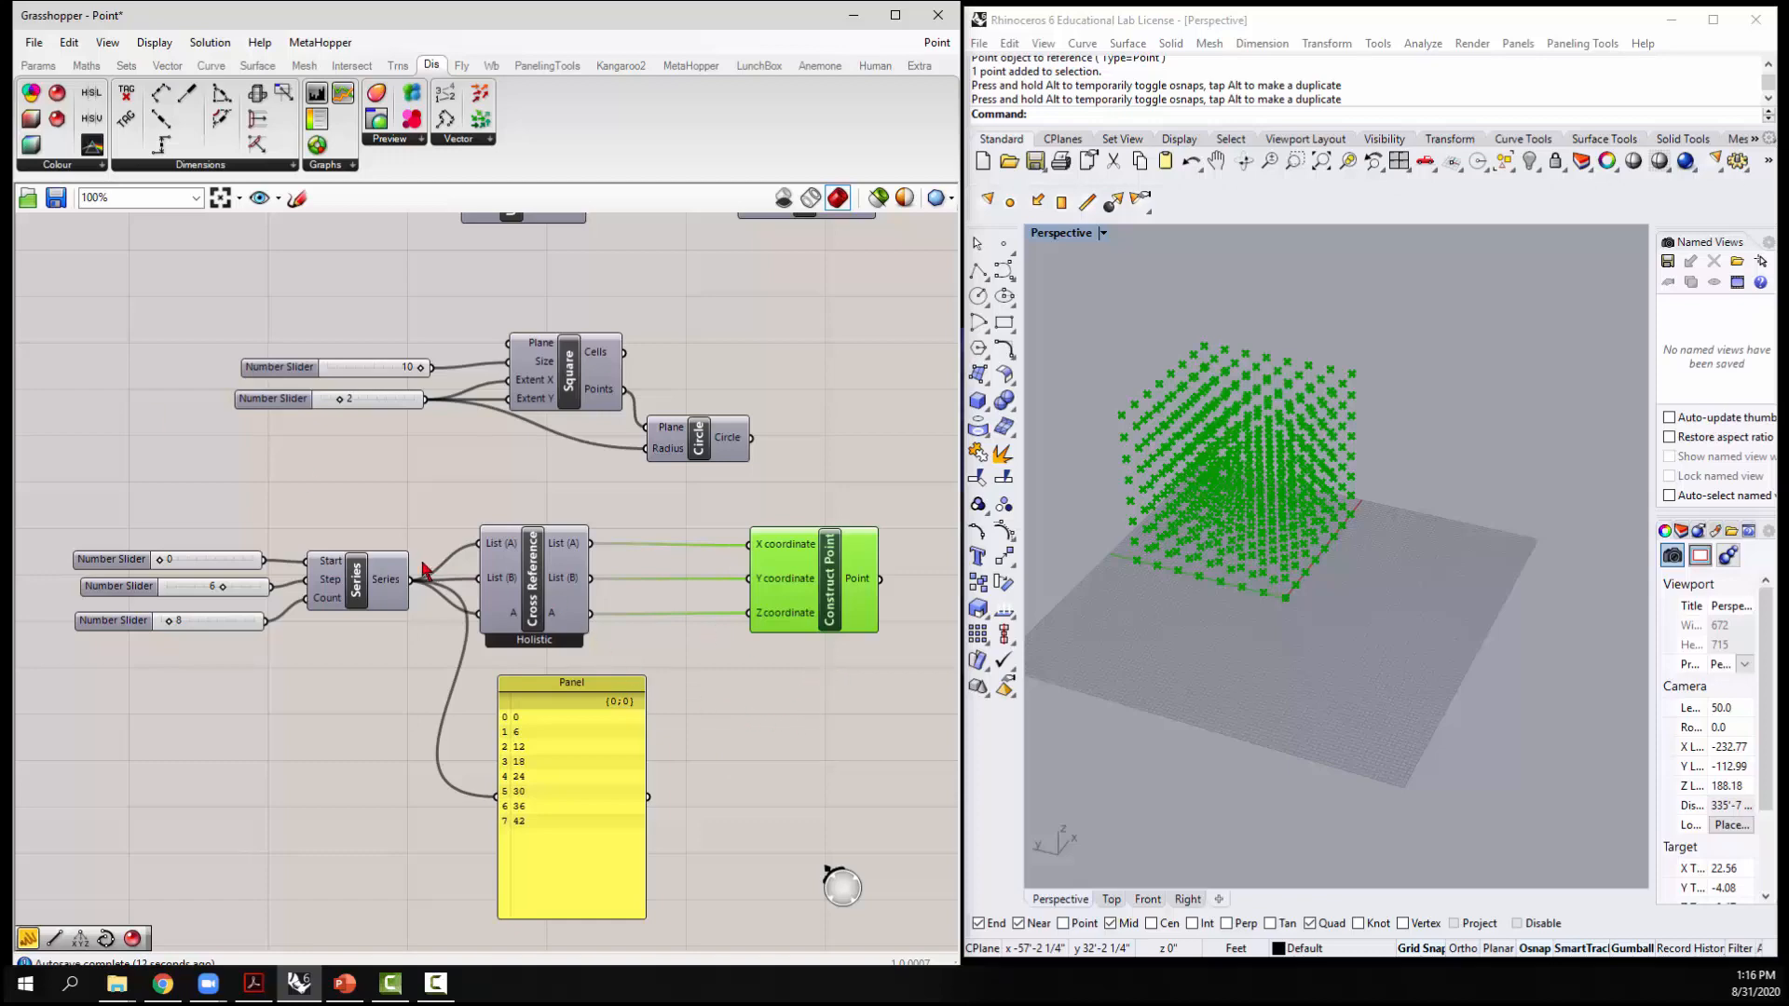
Replace the Circle component's Plane input with Construct Point's Point output and turn on the Circle preview
scroll(424, 568, "down", 3)
scroll(694, 448, "up", 2)
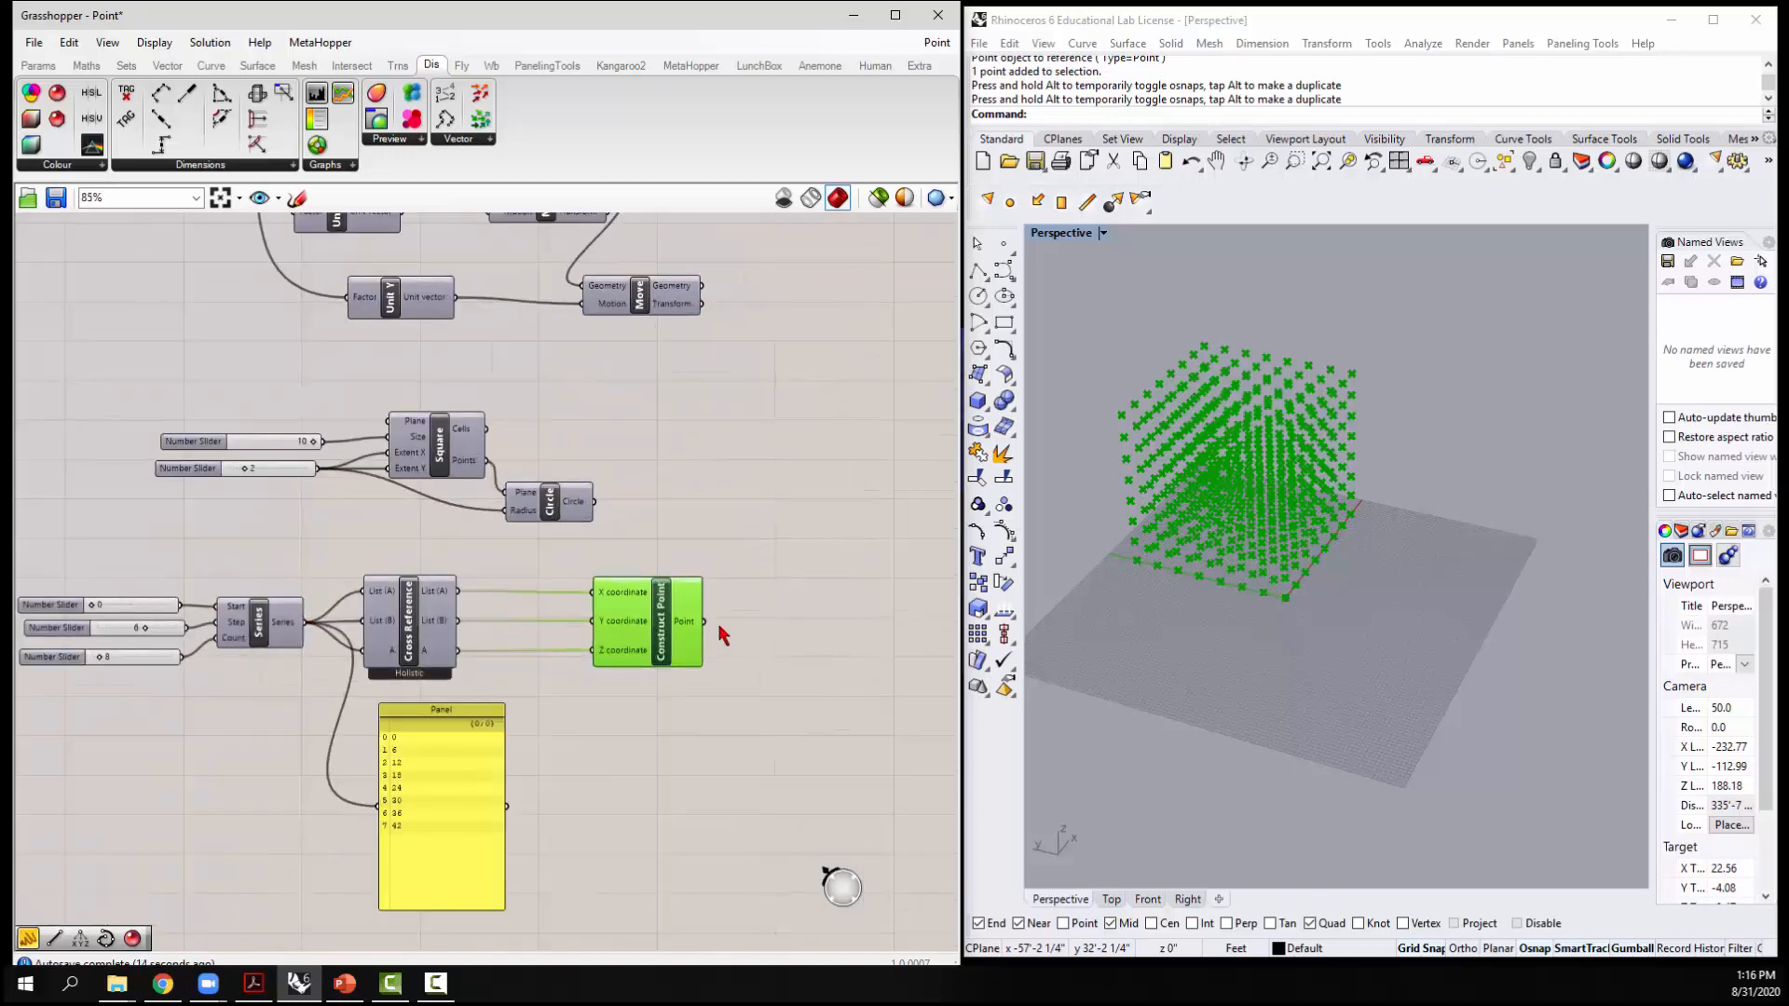
left_click_drag(713, 523, 504, 492)
left_click(549, 503)
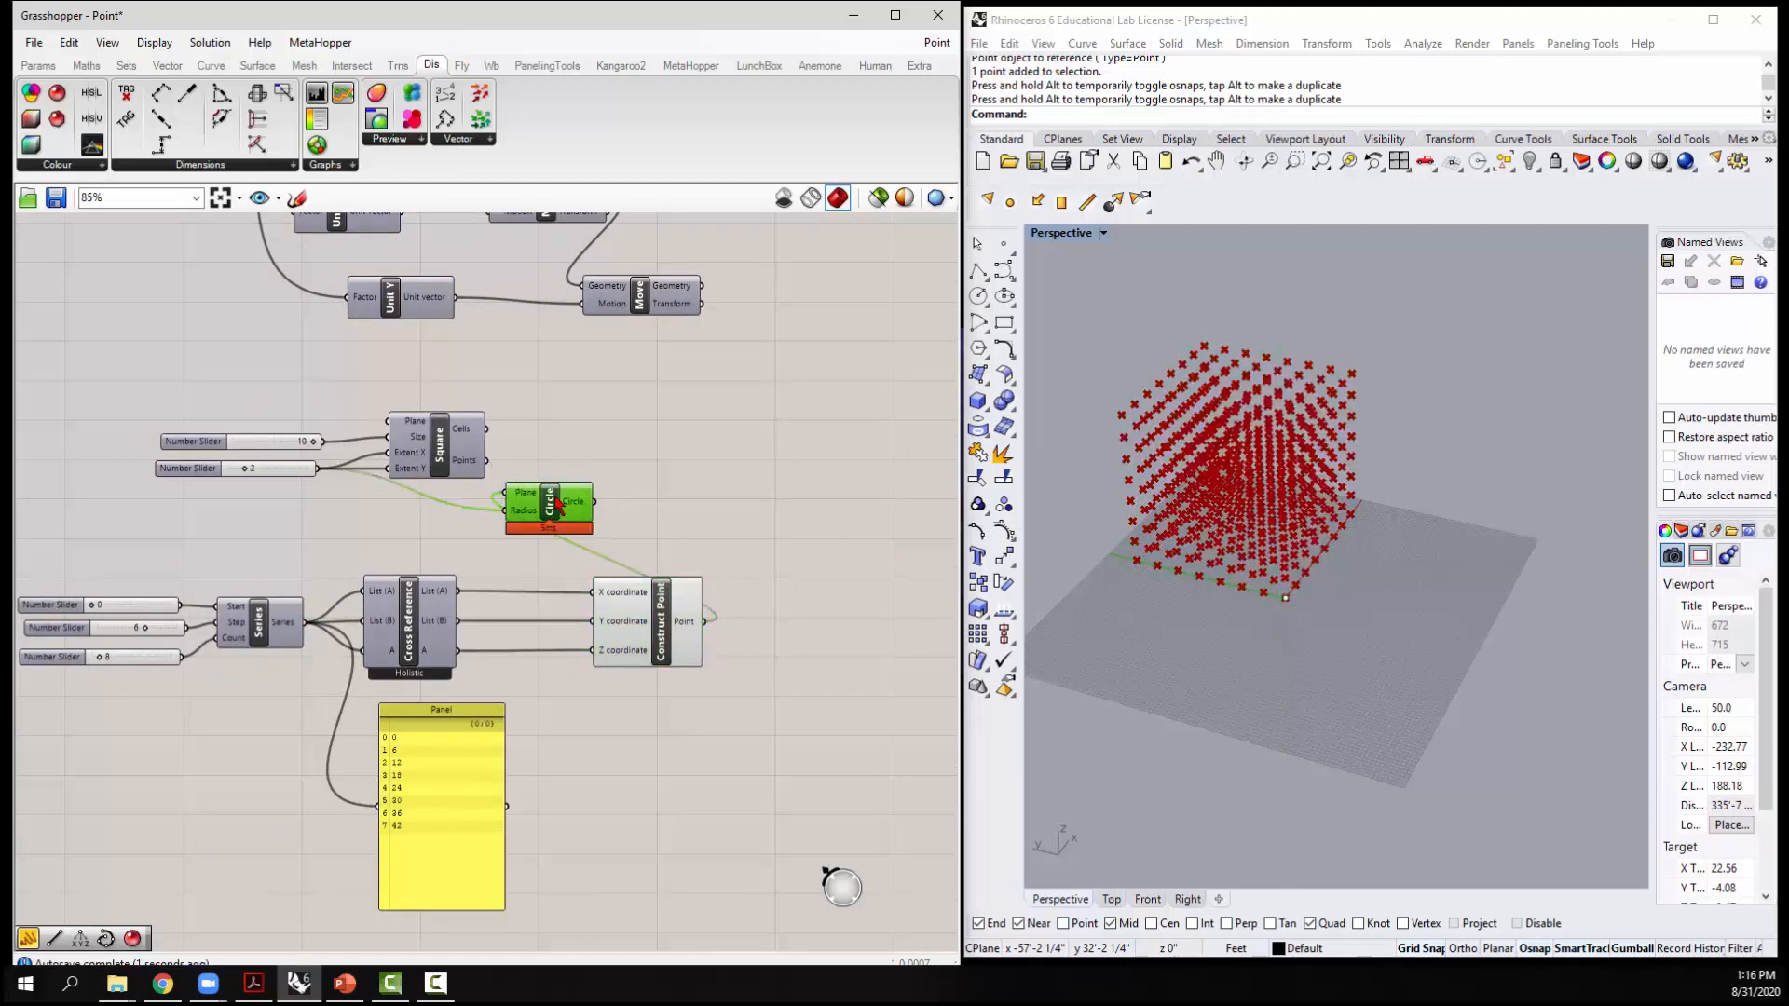
right_click(556, 499)
left_click(624, 528)
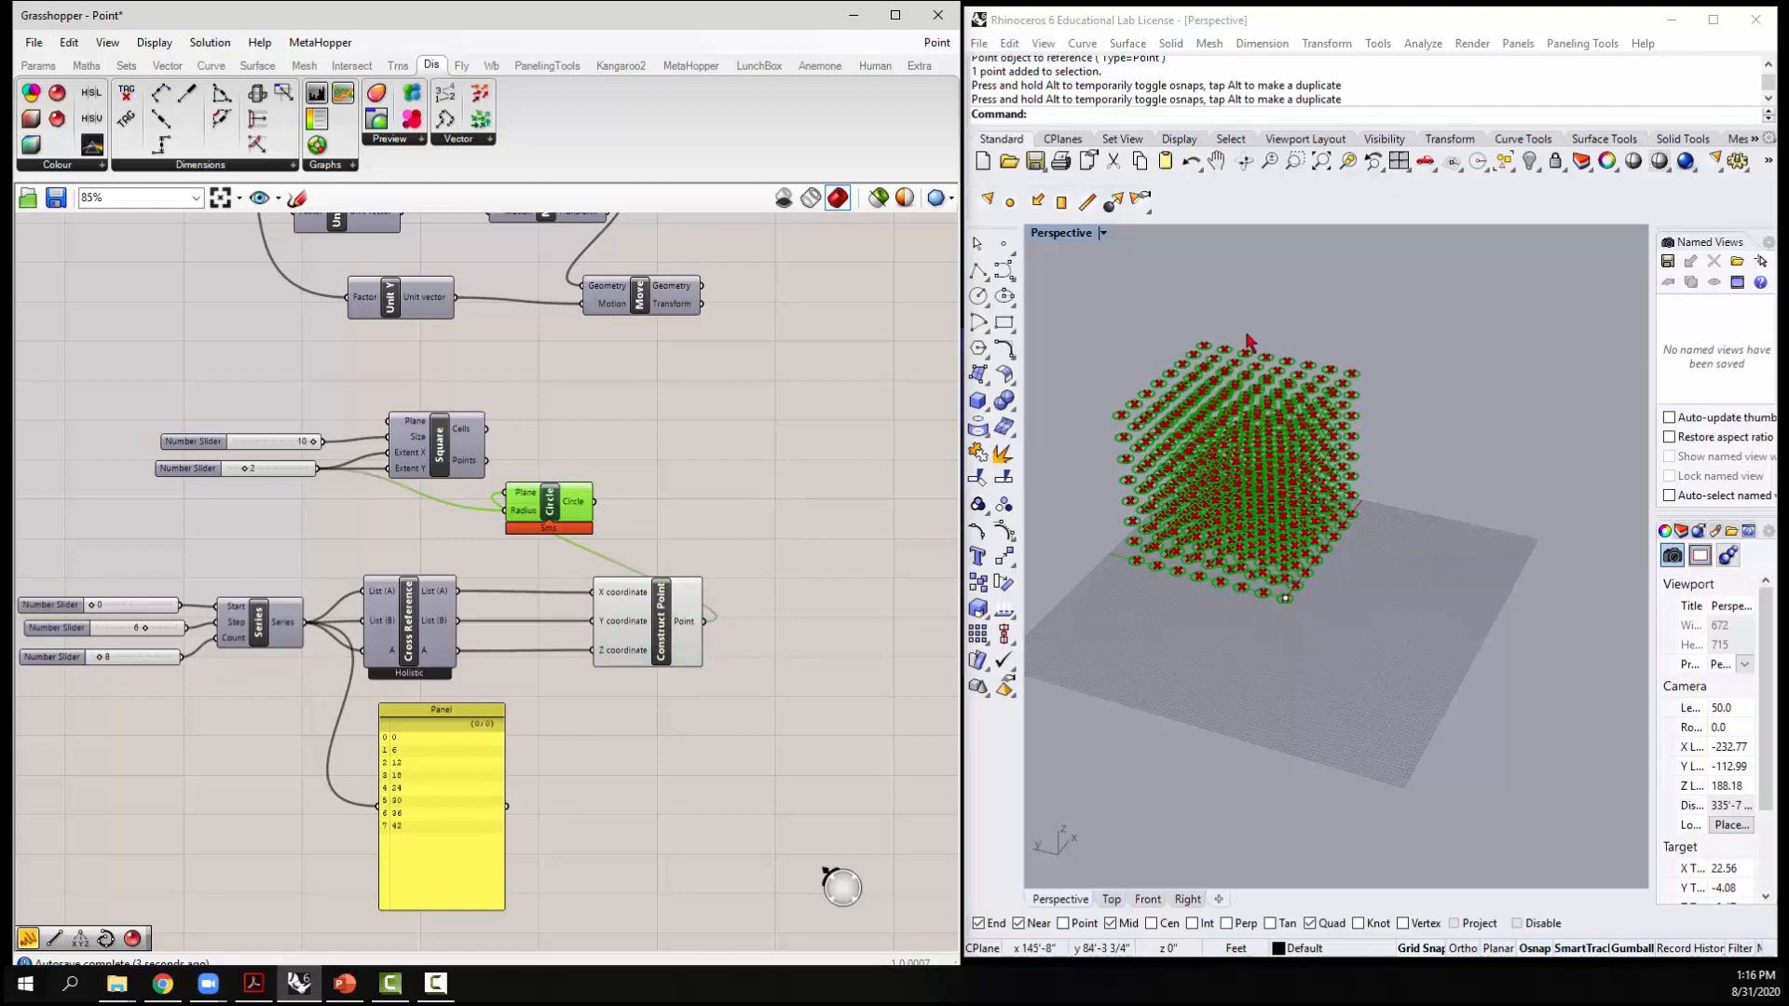
scroll(1236, 360, "up", 6)
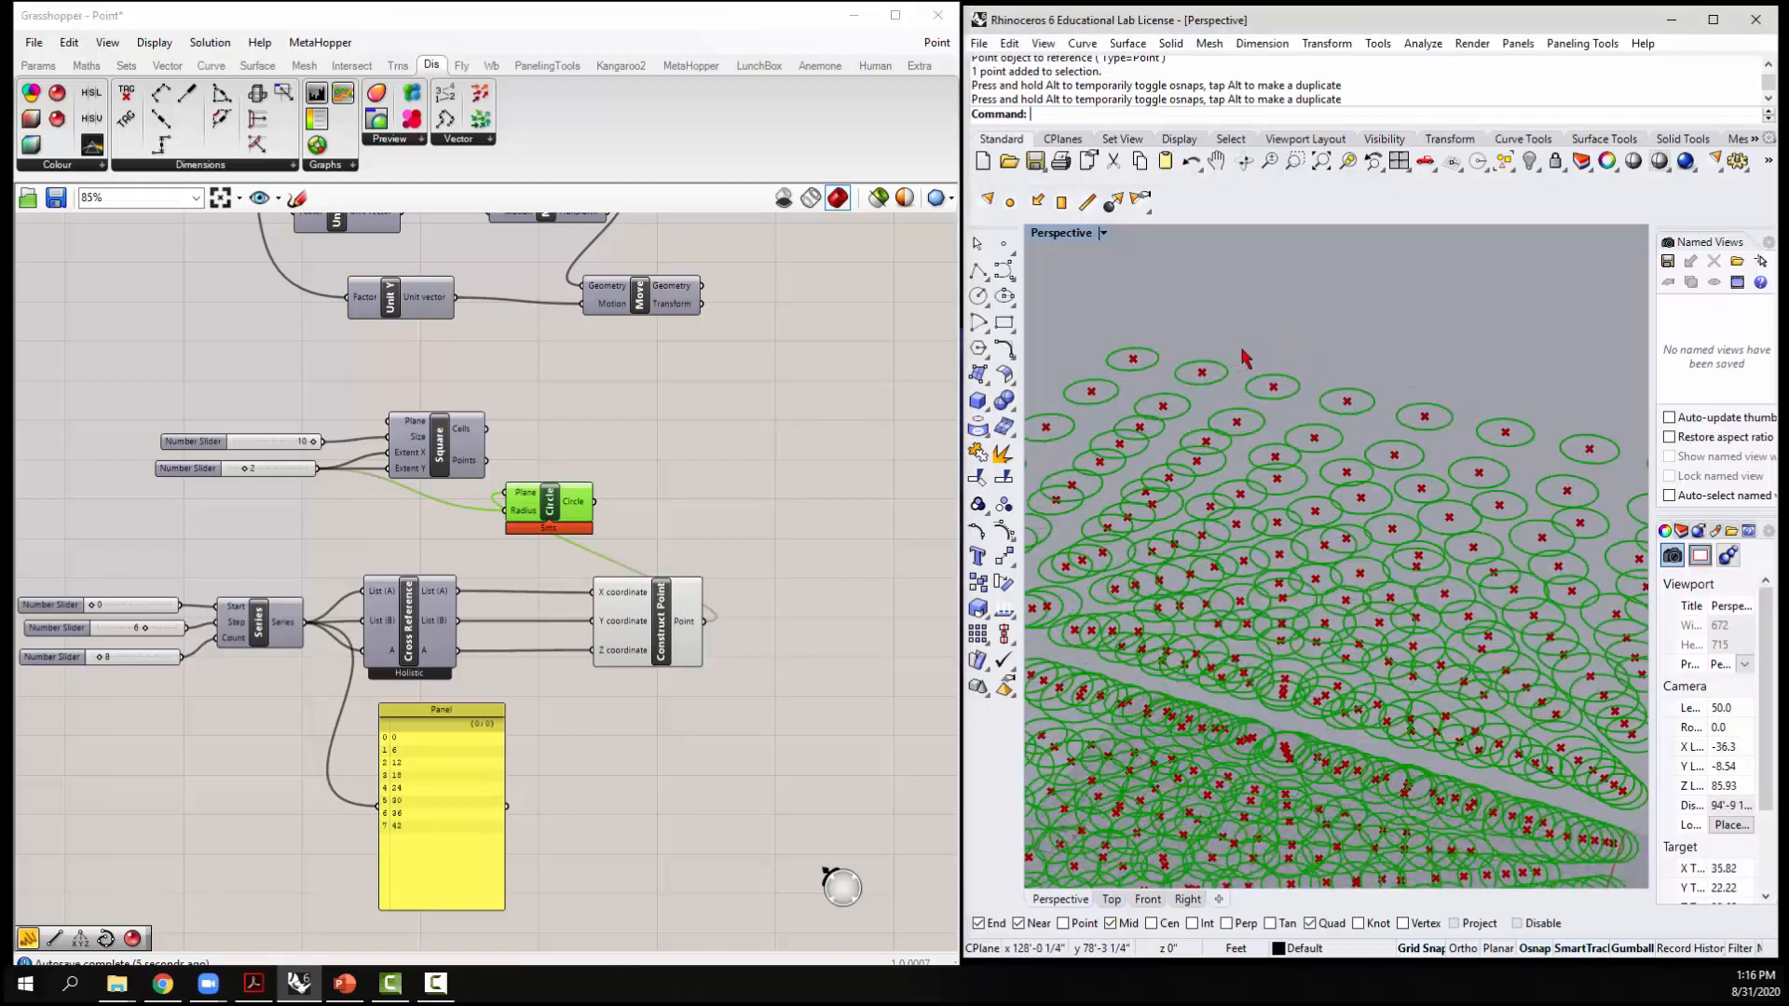
scroll(1243, 358, "down", 8)
right_click_drag(1243, 358, 1629, 421)
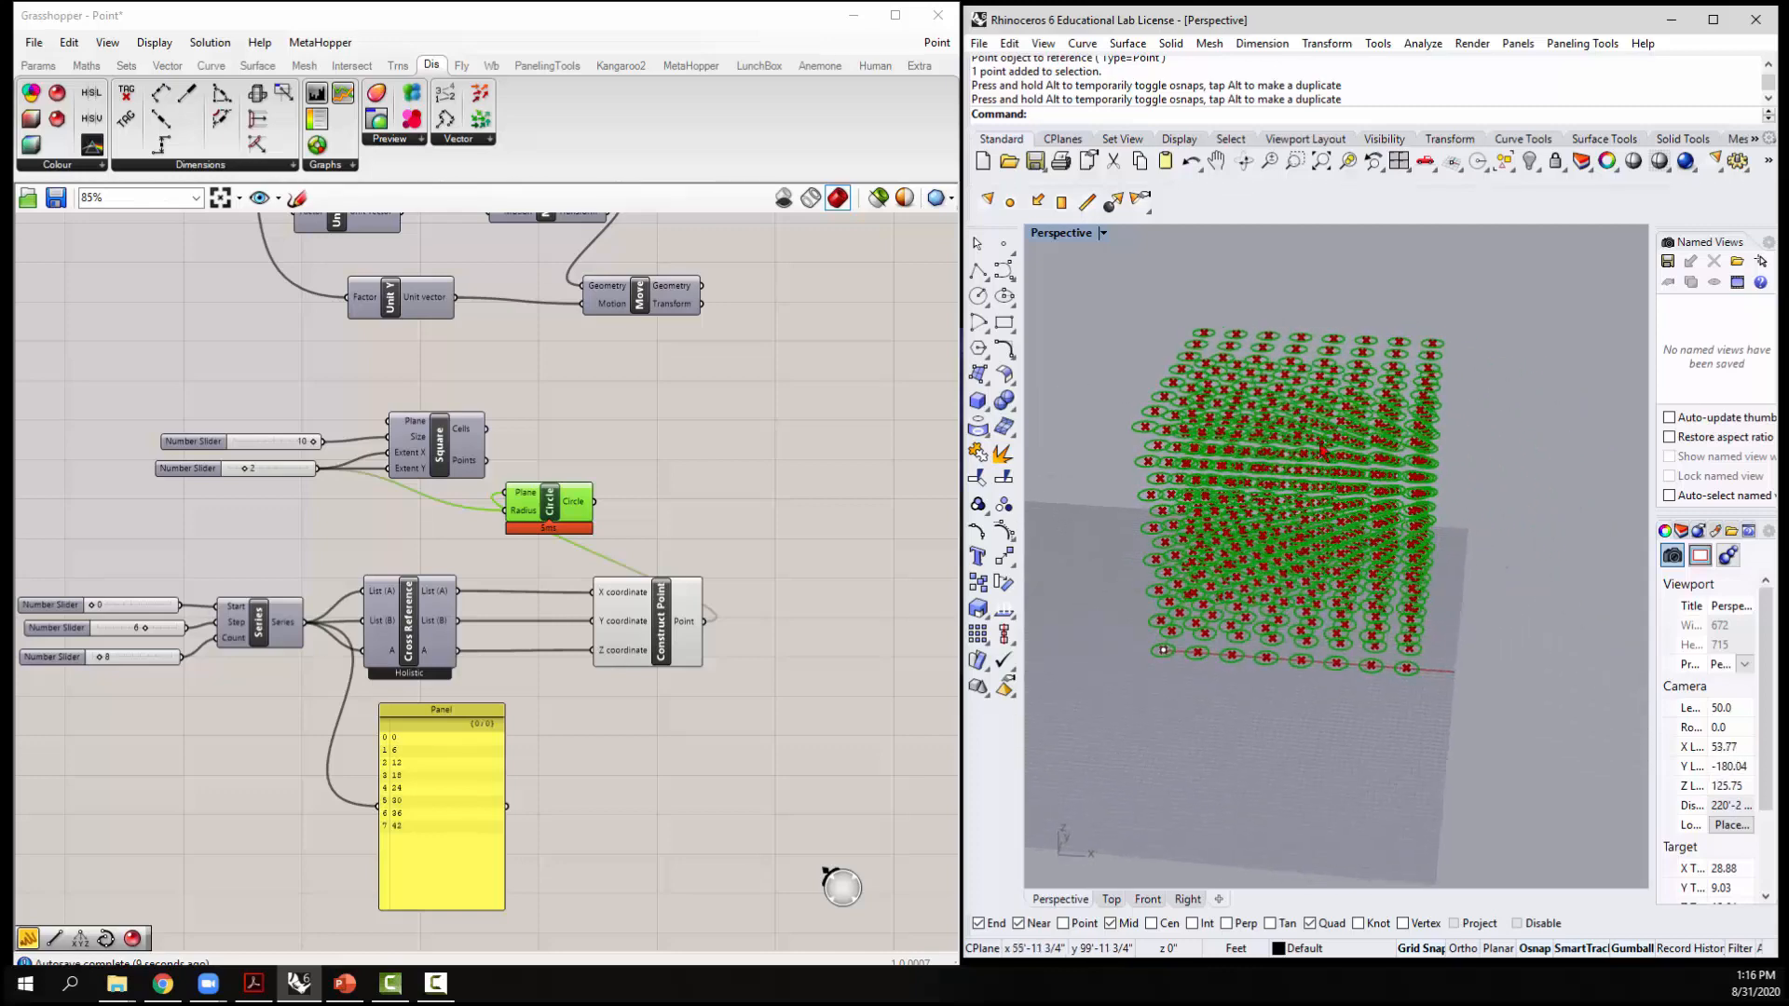
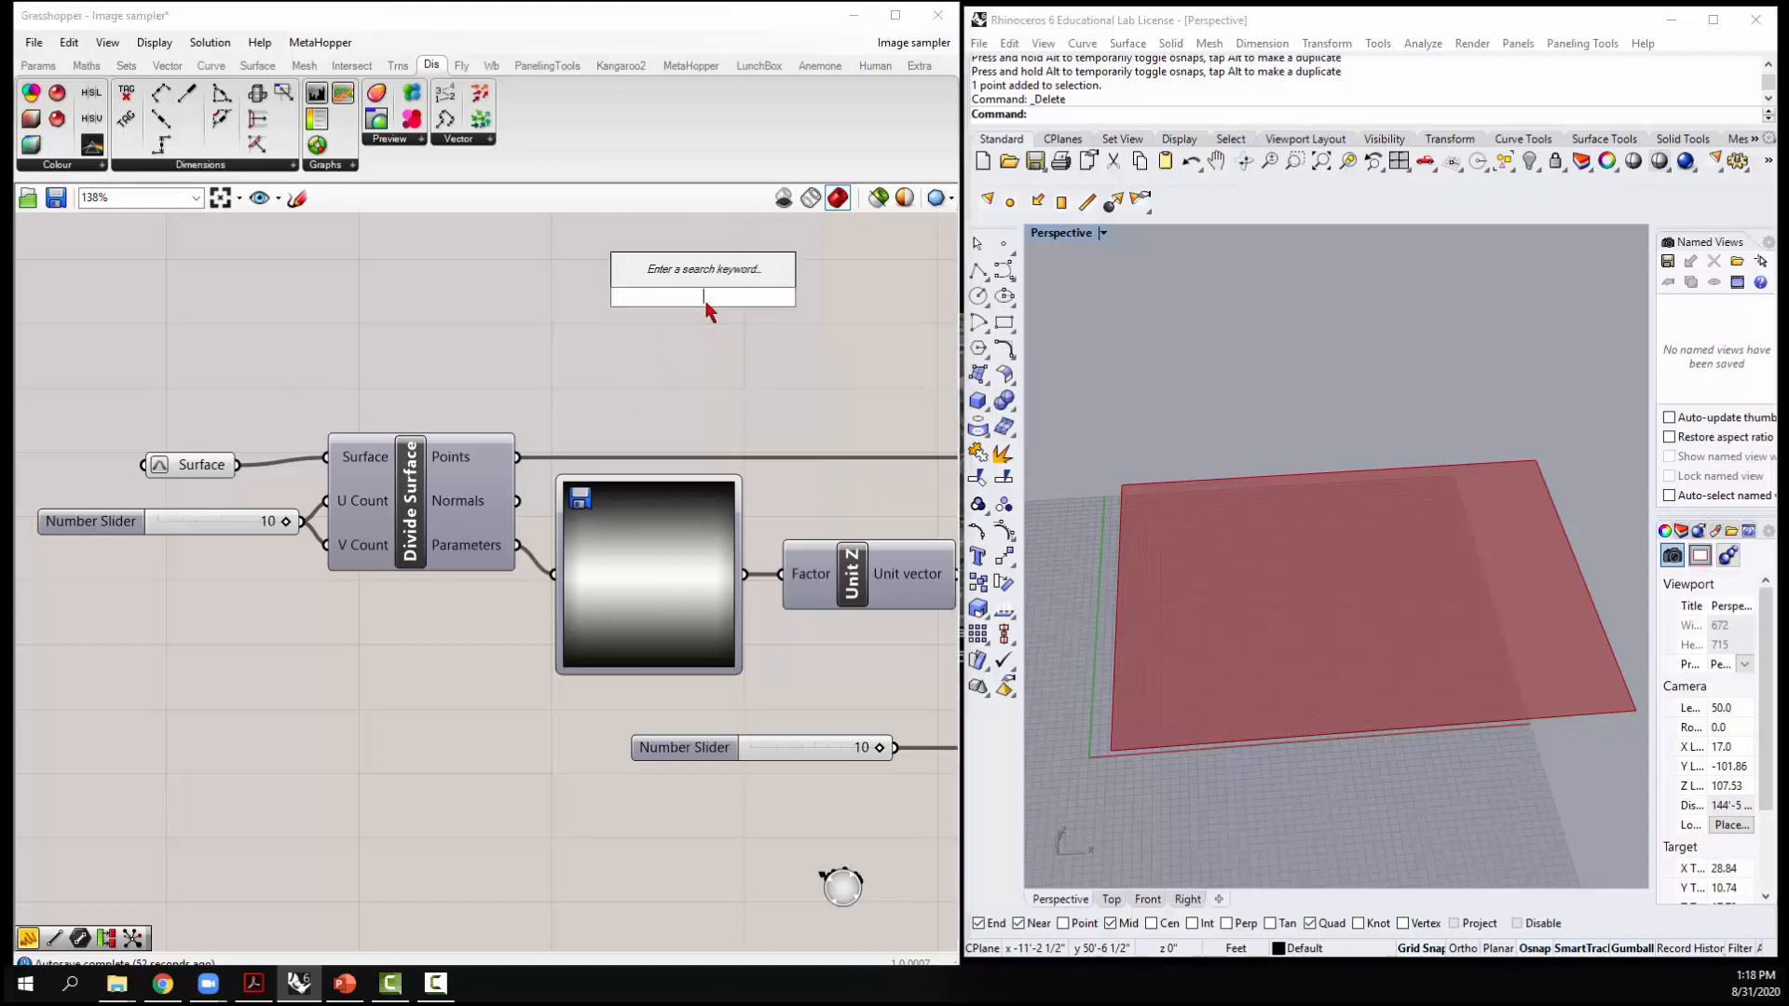
Add a panel above the image sampler, feed it Divide Surface's Points output, and replace that wire with the Parameters output
type("panel")
key("Return")
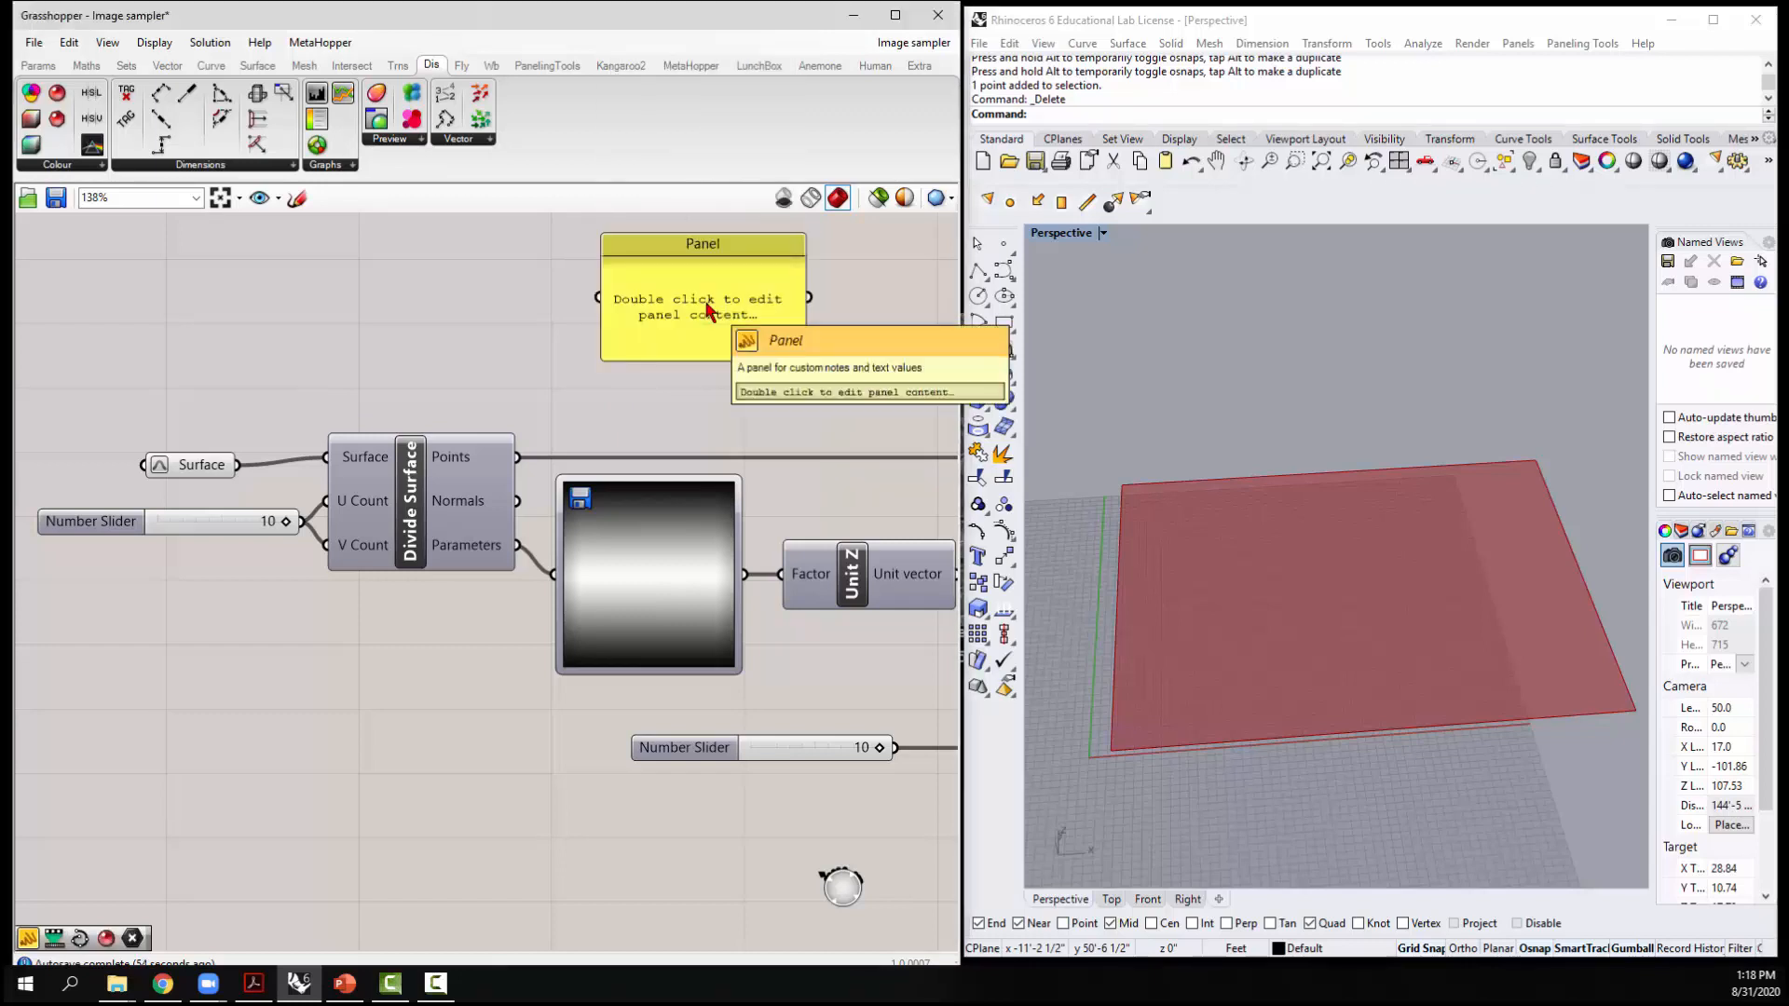
left_click_drag(518, 457, 598, 296)
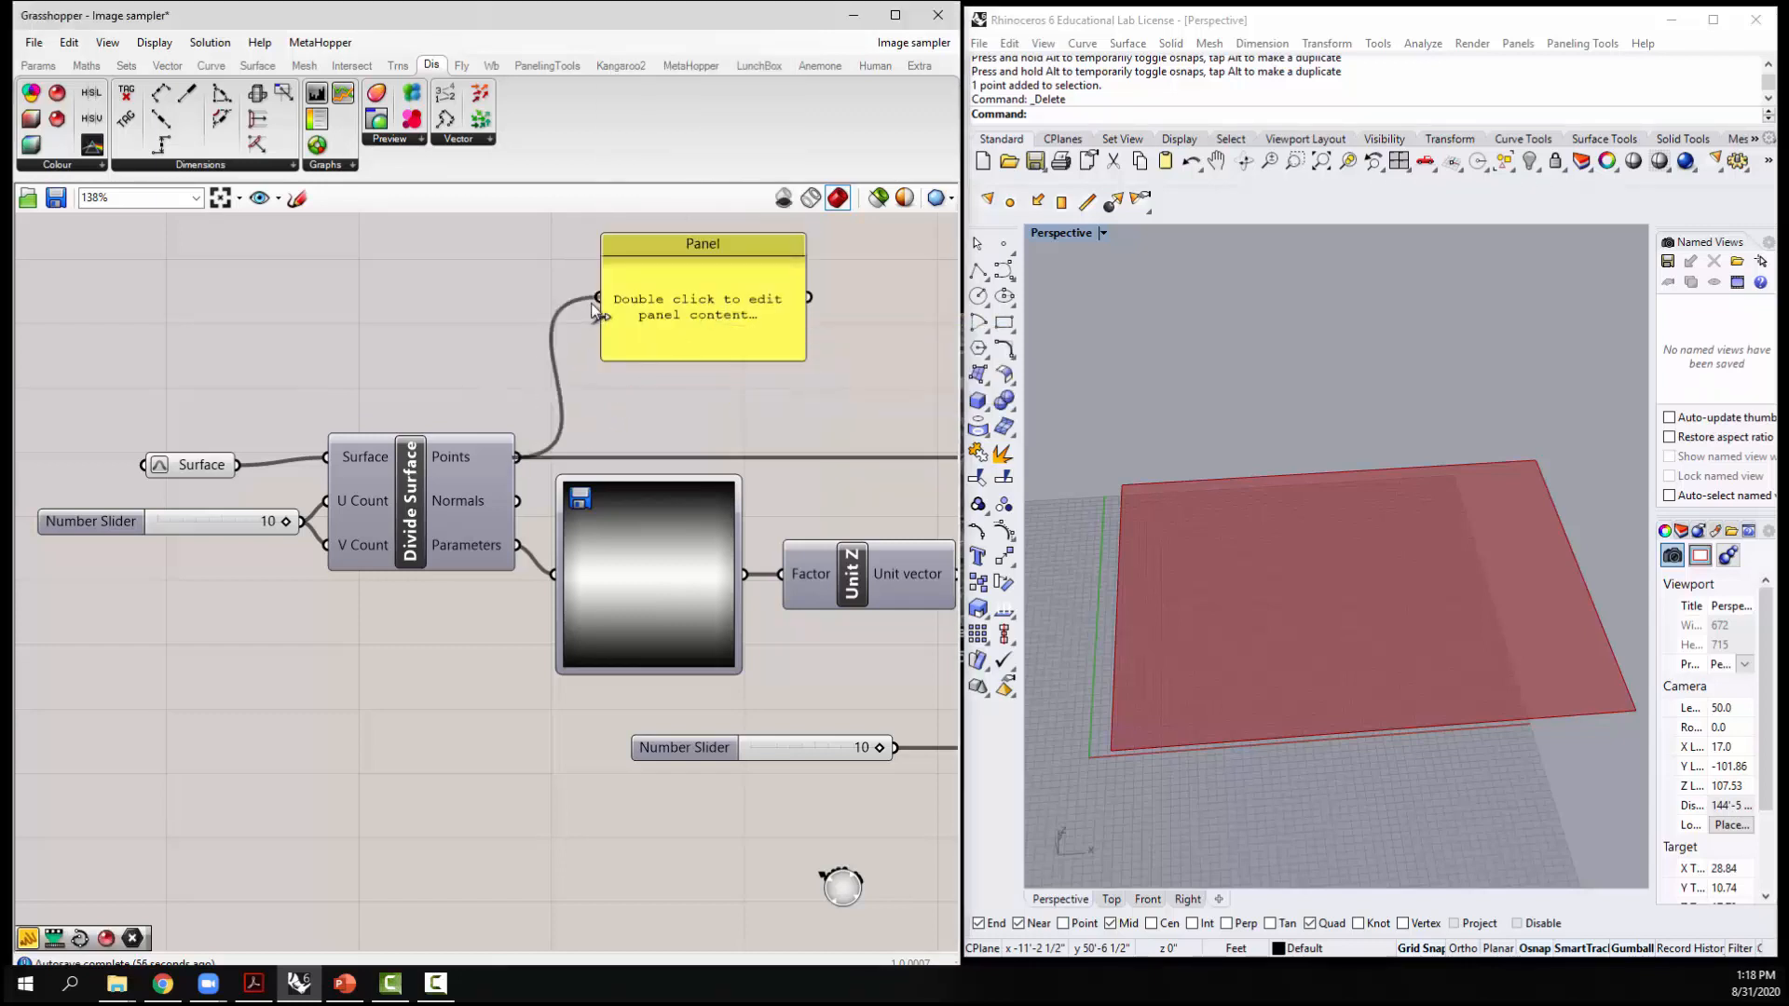
mouse_move(692, 366)
left_mouse_down()
mouse_move(681, 648)
mouse_move(669, 366)
left_mouse_up()
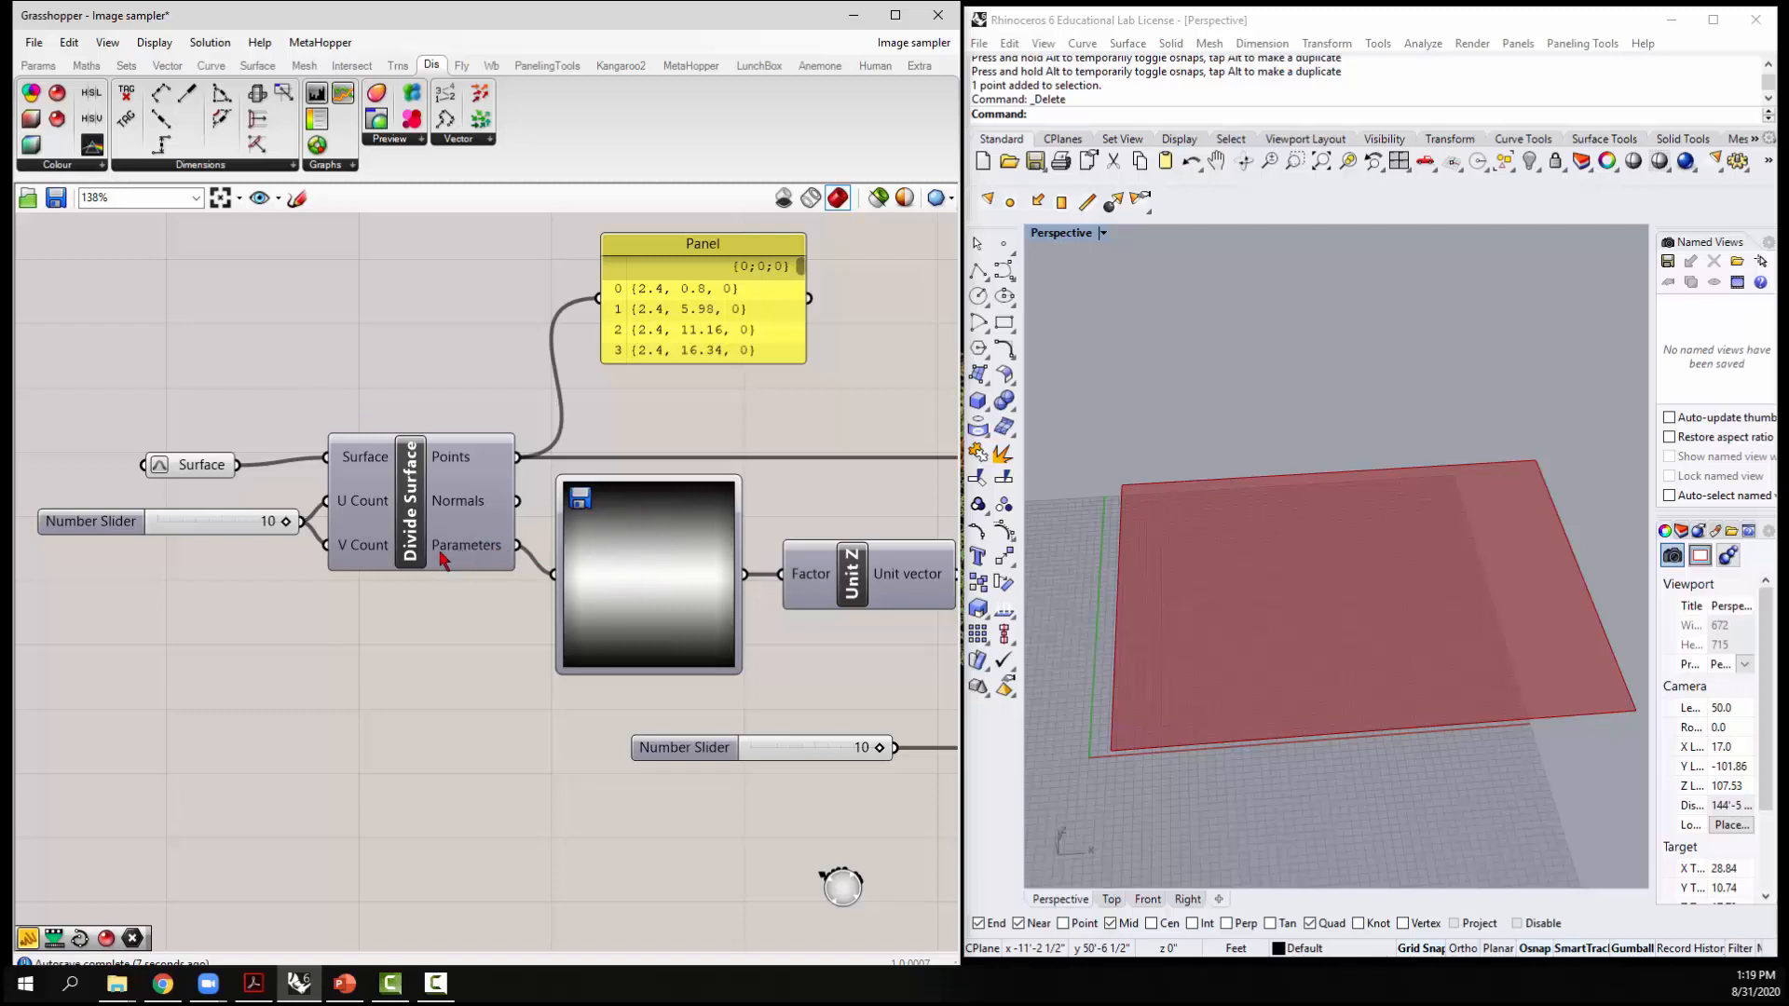
left_click_drag(517, 545, 598, 298)
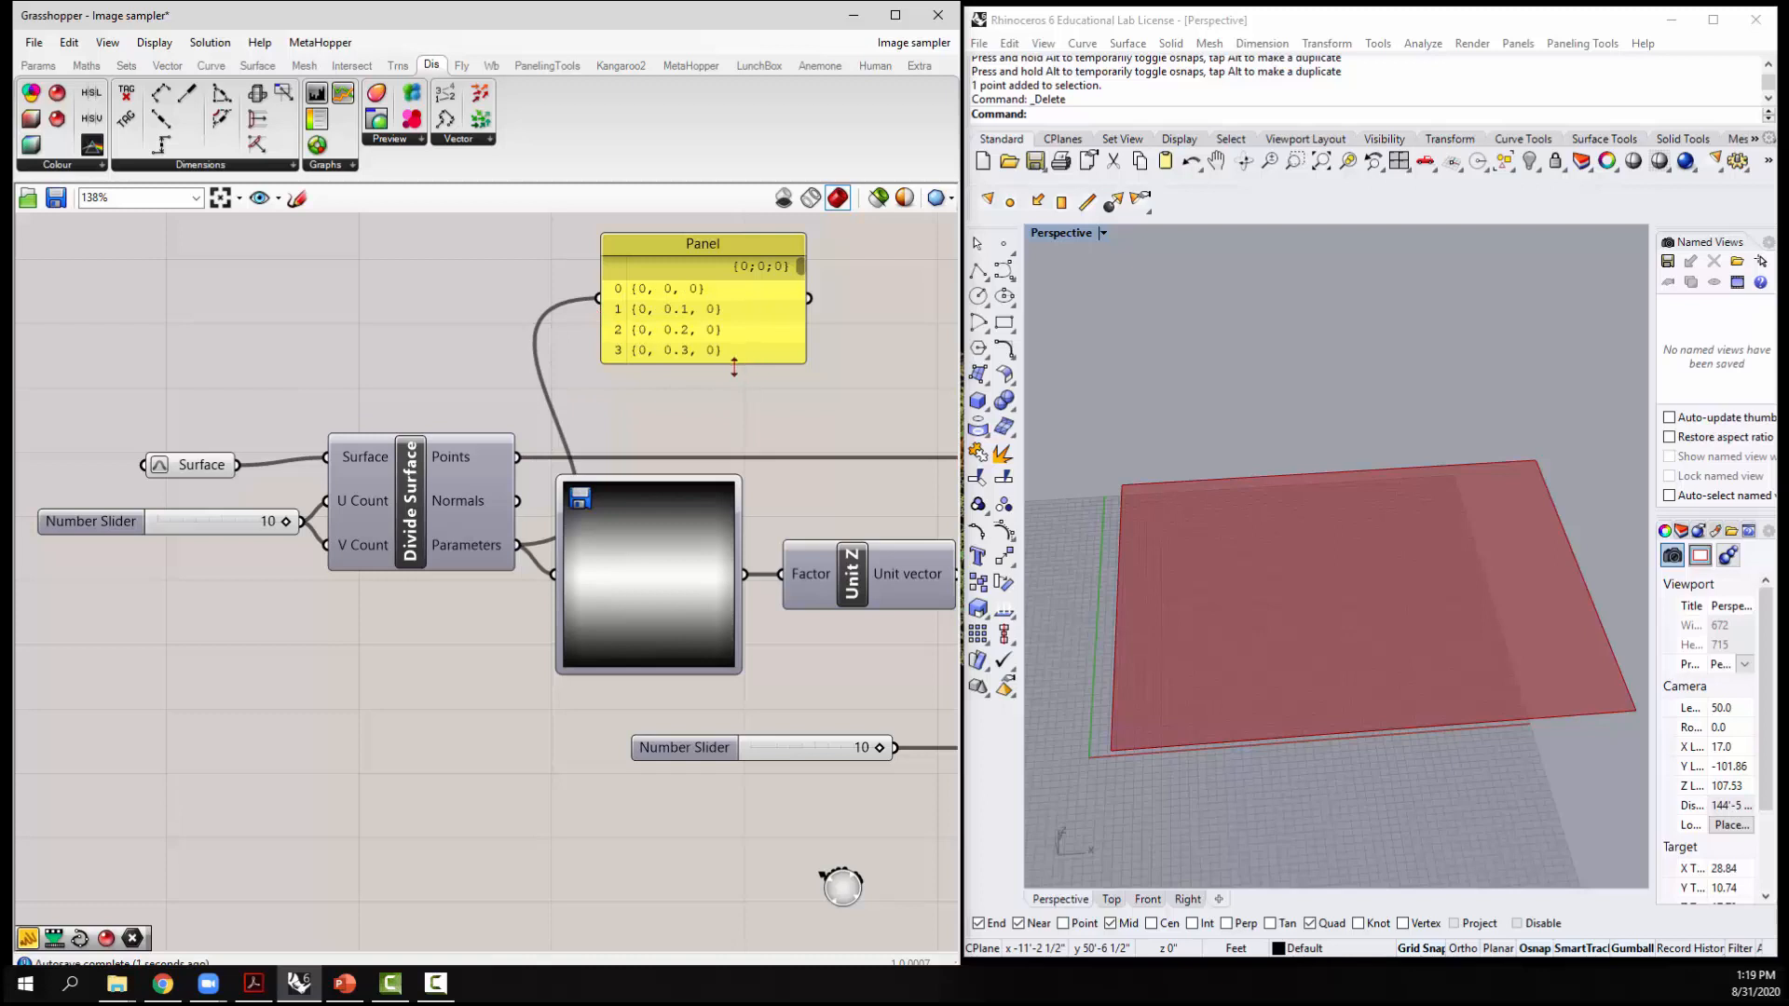
mouse_move(734, 368)
left_mouse_down()
mouse_move(747, 885)
mouse_move(764, 373)
left_mouse_up()
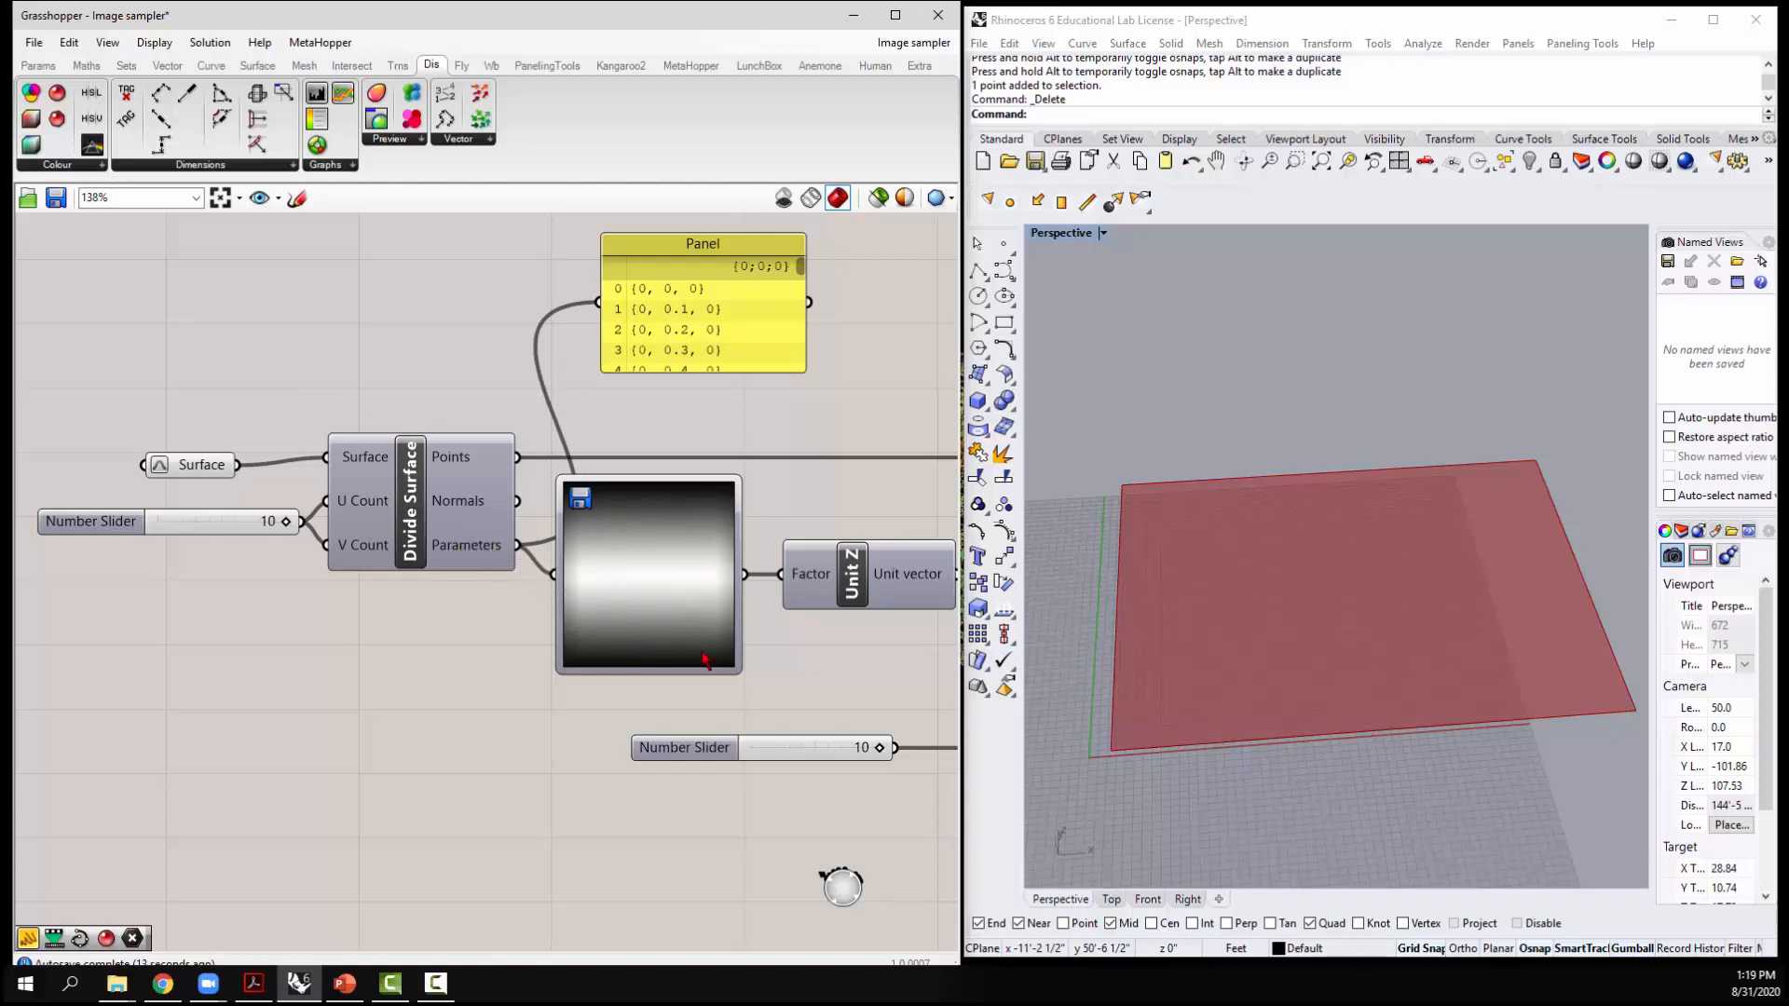
Turn on the preview of Divide Surface and view the division points on the surface in Rhino
left_click(422, 466)
right_click(421, 465)
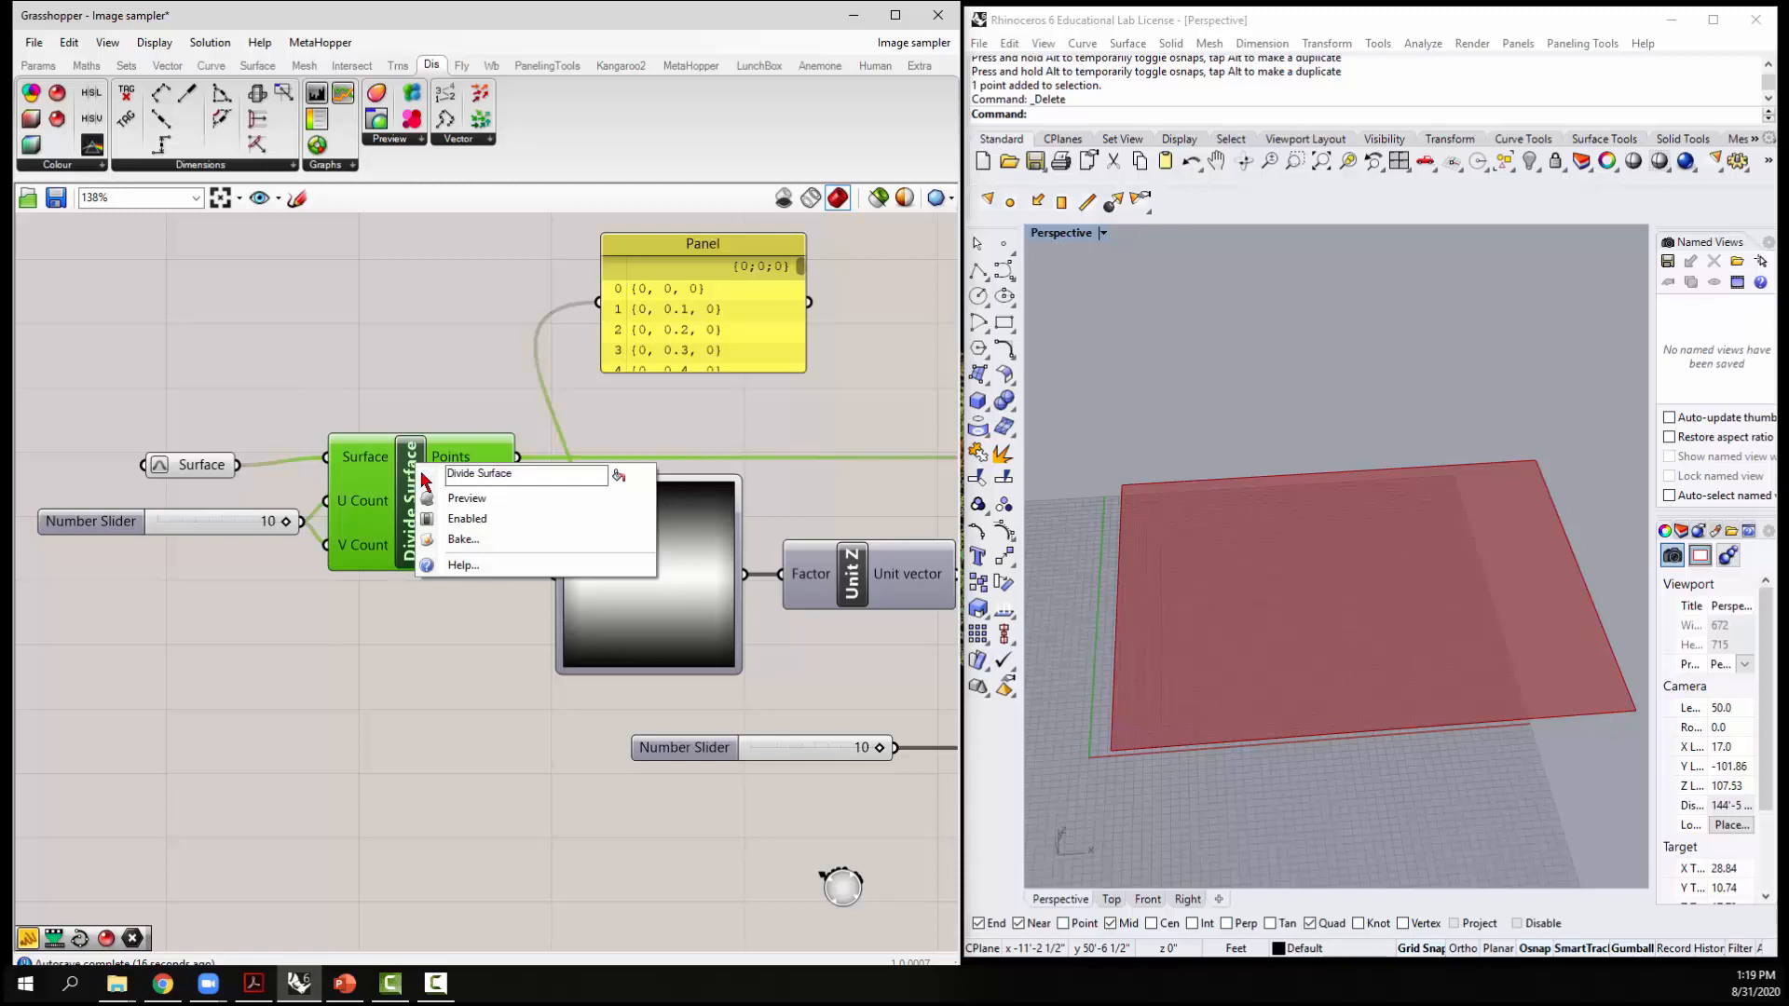
left_click(469, 501)
right_click_drag(1341, 393, 1492, 368)
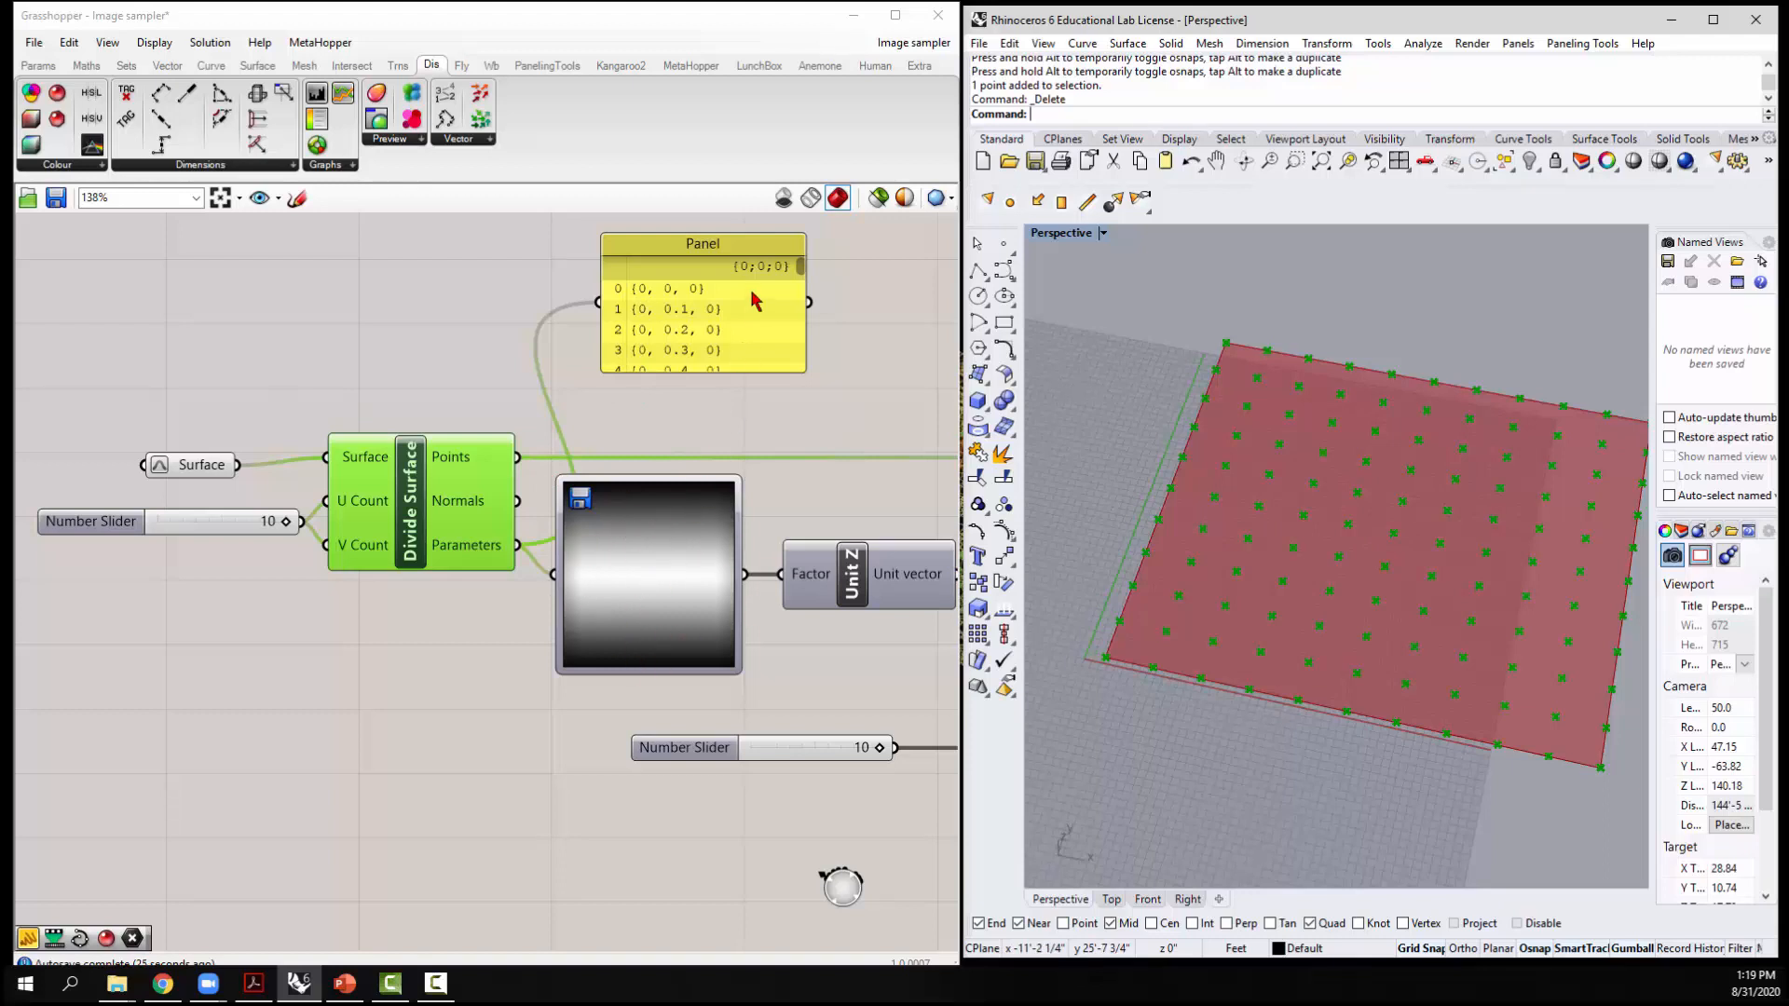
Move the panel below the Multiplication component and rewire its input to the image sampler's output
scroll(527, 392, "down", 3)
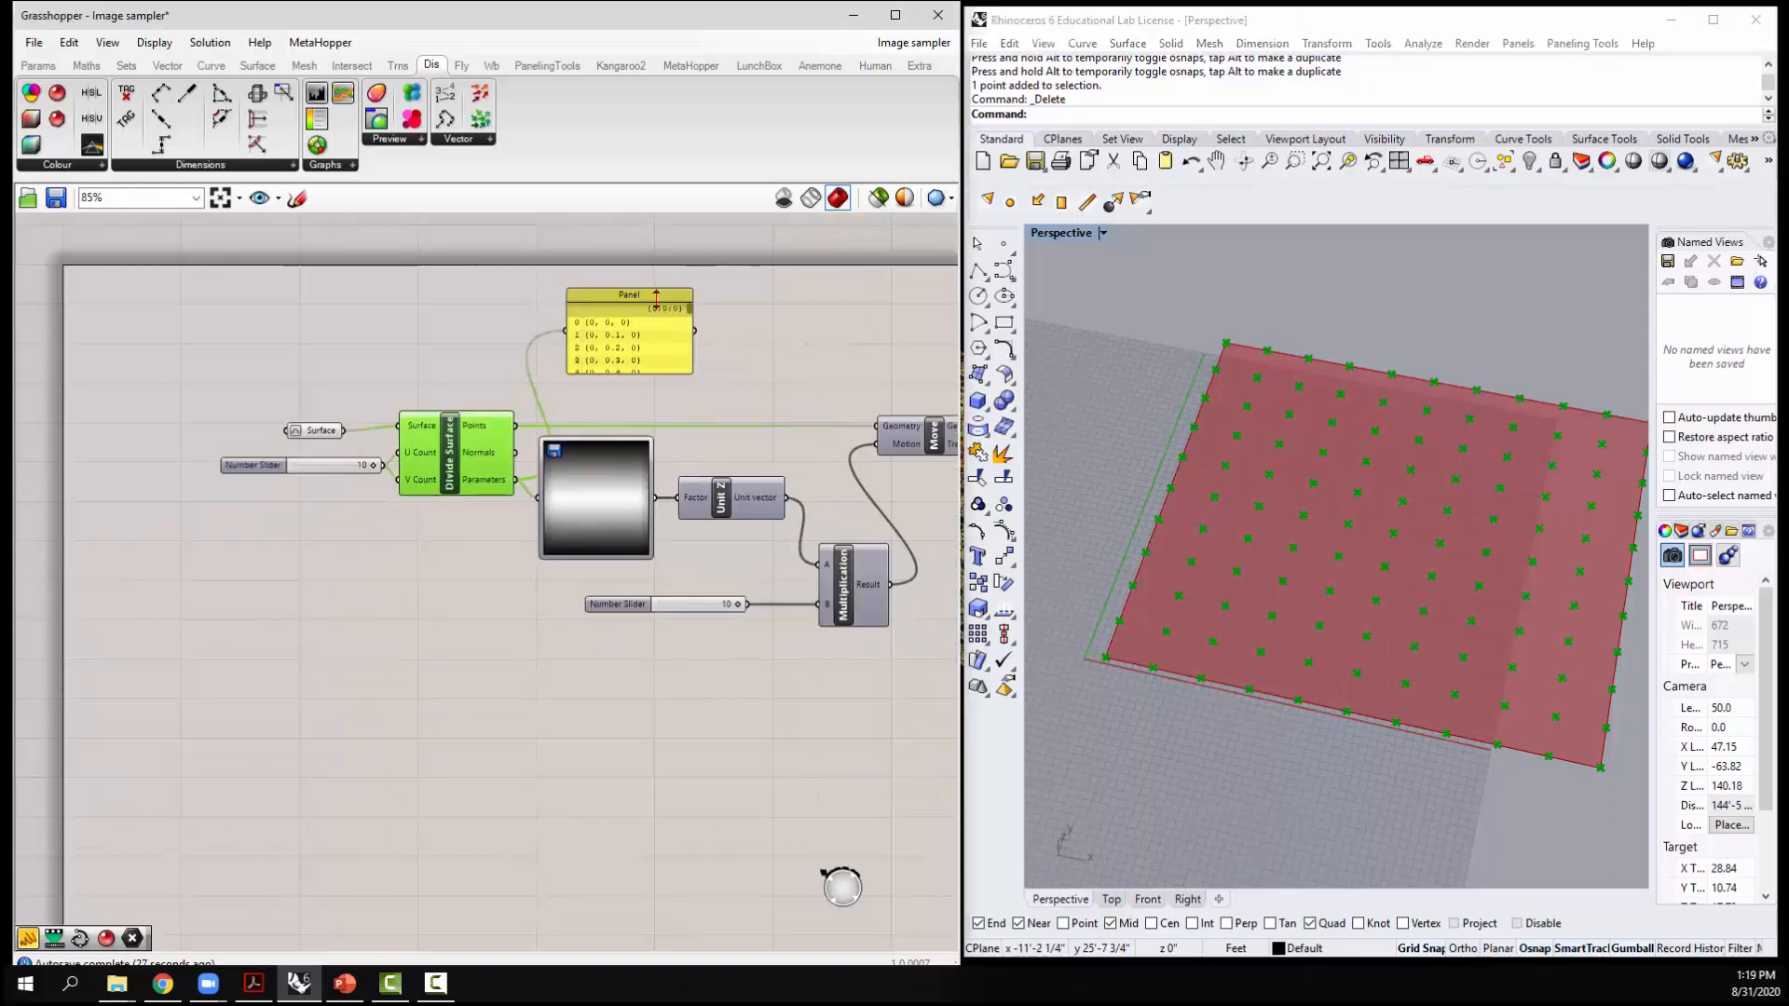
left_click(654, 307)
left_click_drag(655, 308, 833, 690)
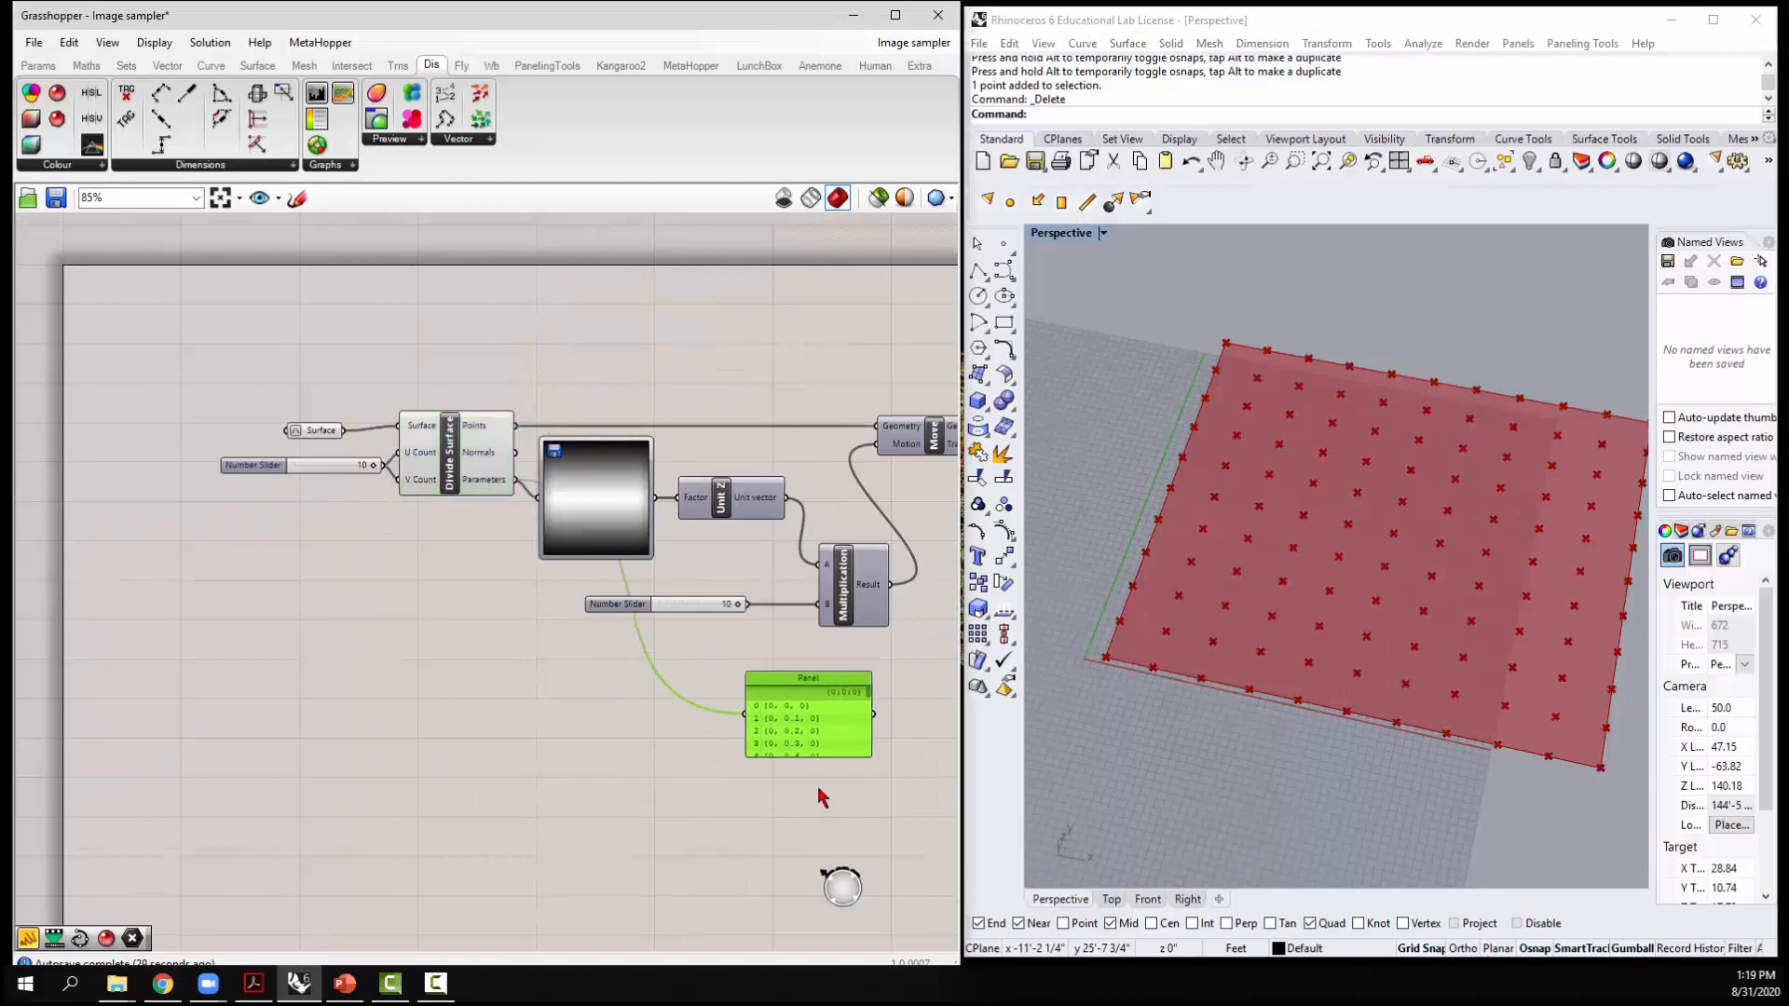
scroll(822, 799, "up", 1)
left_click_drag(615, 448, 730, 701)
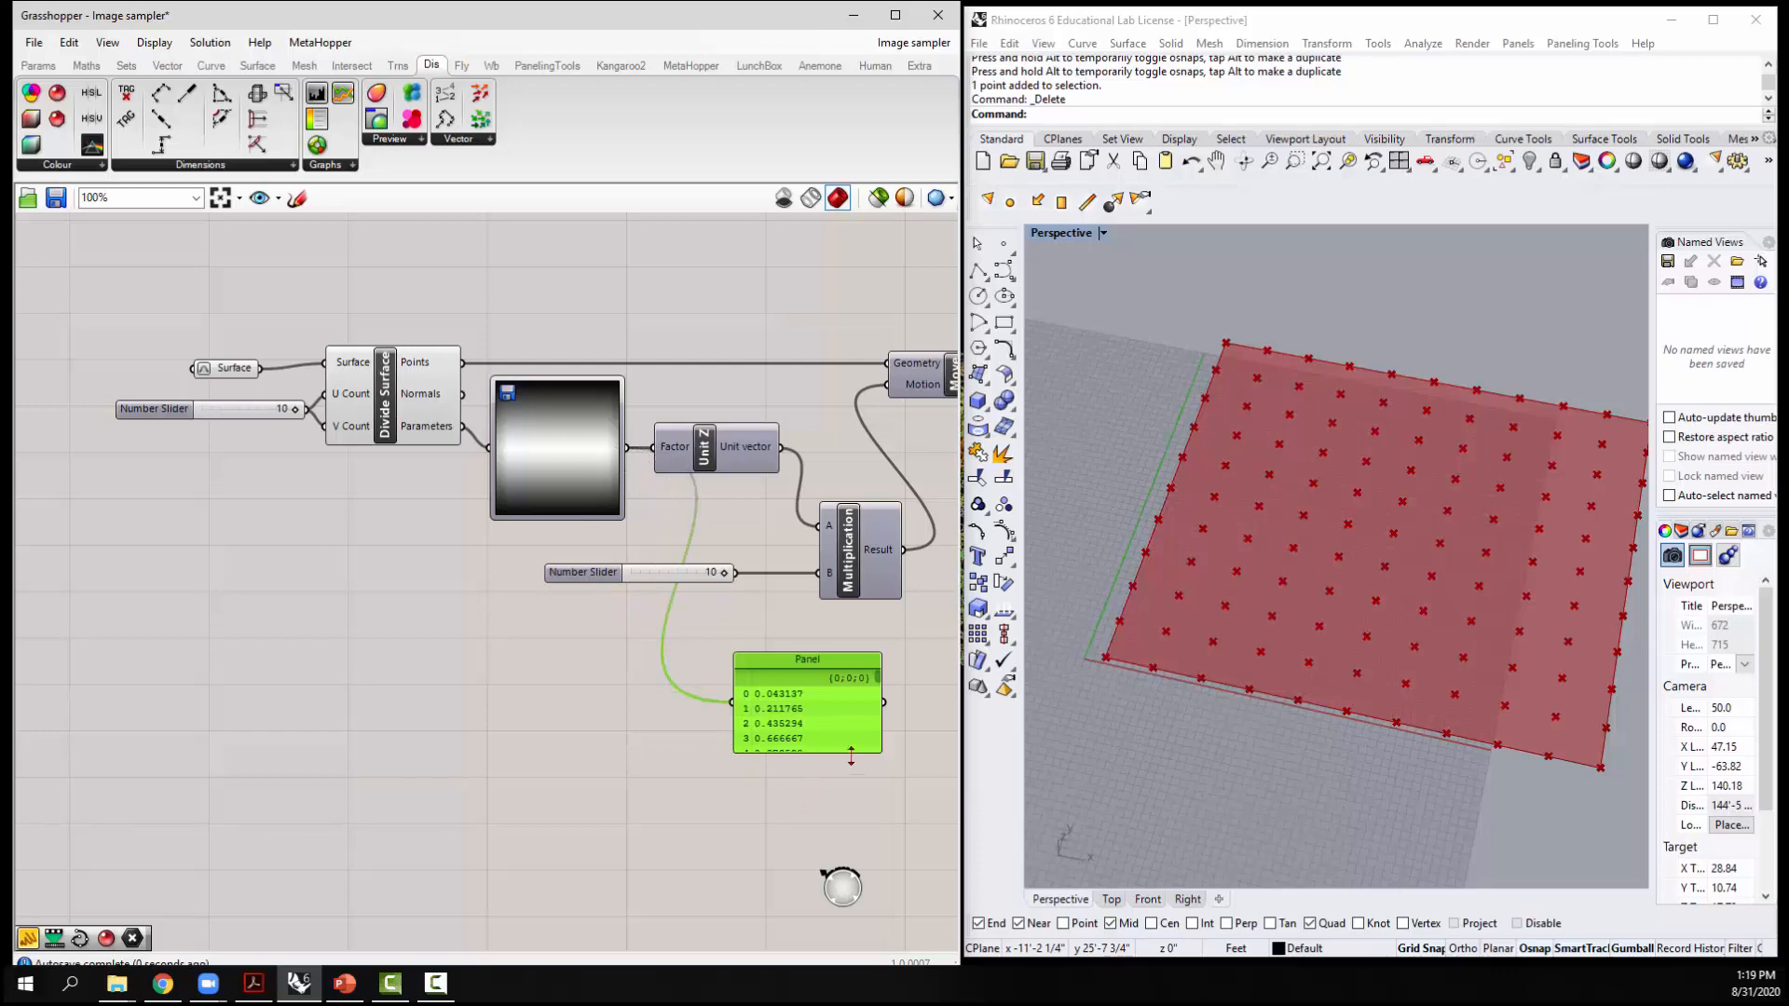
mouse_move(851, 761)
left_mouse_down()
mouse_move(854, 930)
mouse_move(847, 764)
left_mouse_up()
Inspect Unit Z's Unit vector output in the panel and replace that wire with Multiplication's Result output
right_click_drag(562, 457, 362, 421)
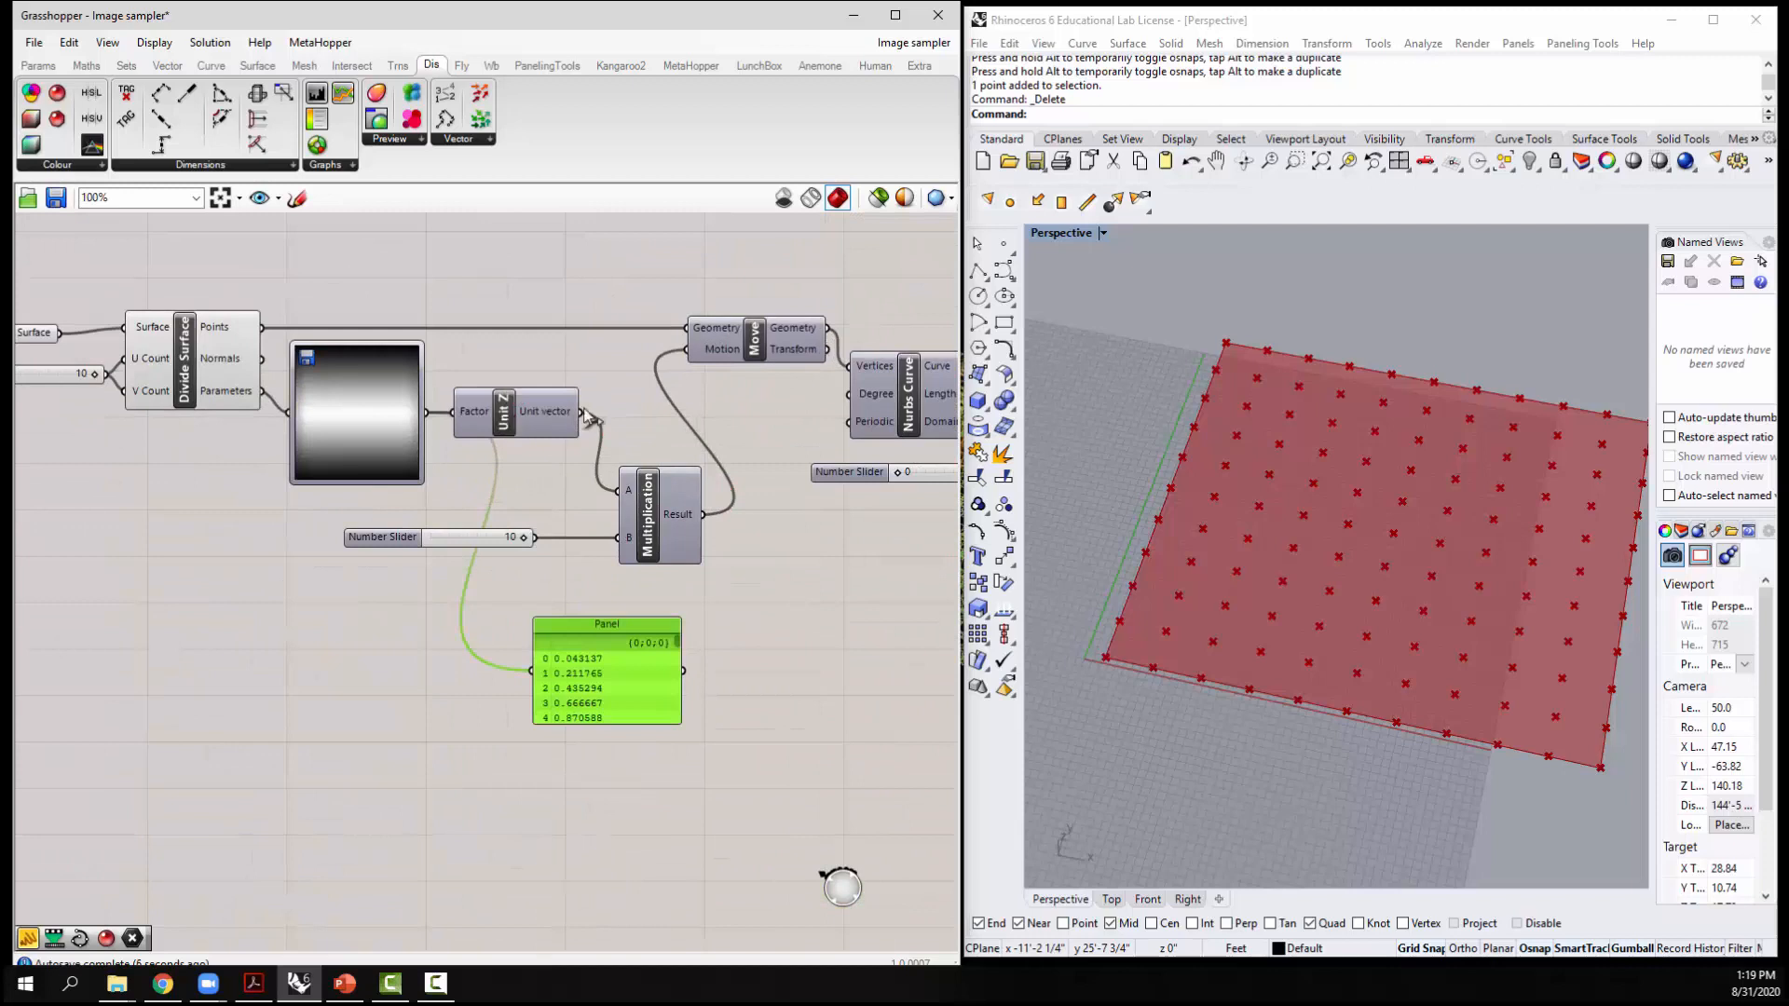
left_click_drag(581, 411, 542, 669, "shift")
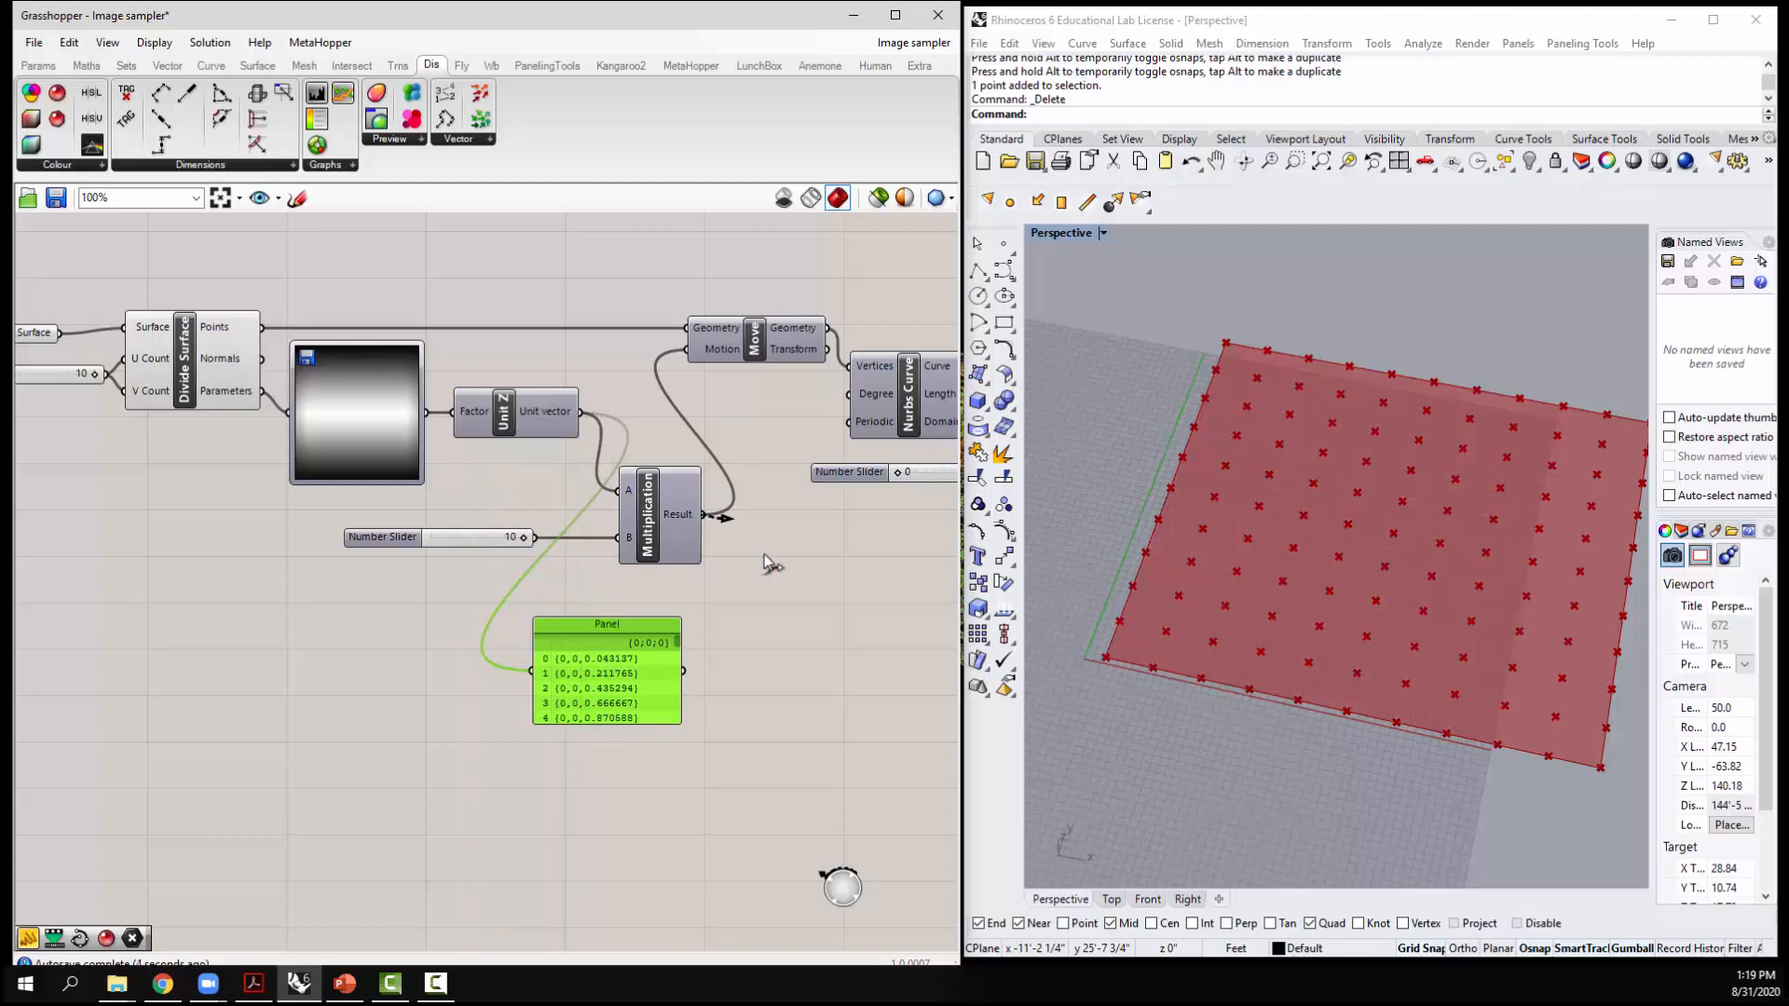
left_click_drag(768, 564, 531, 668)
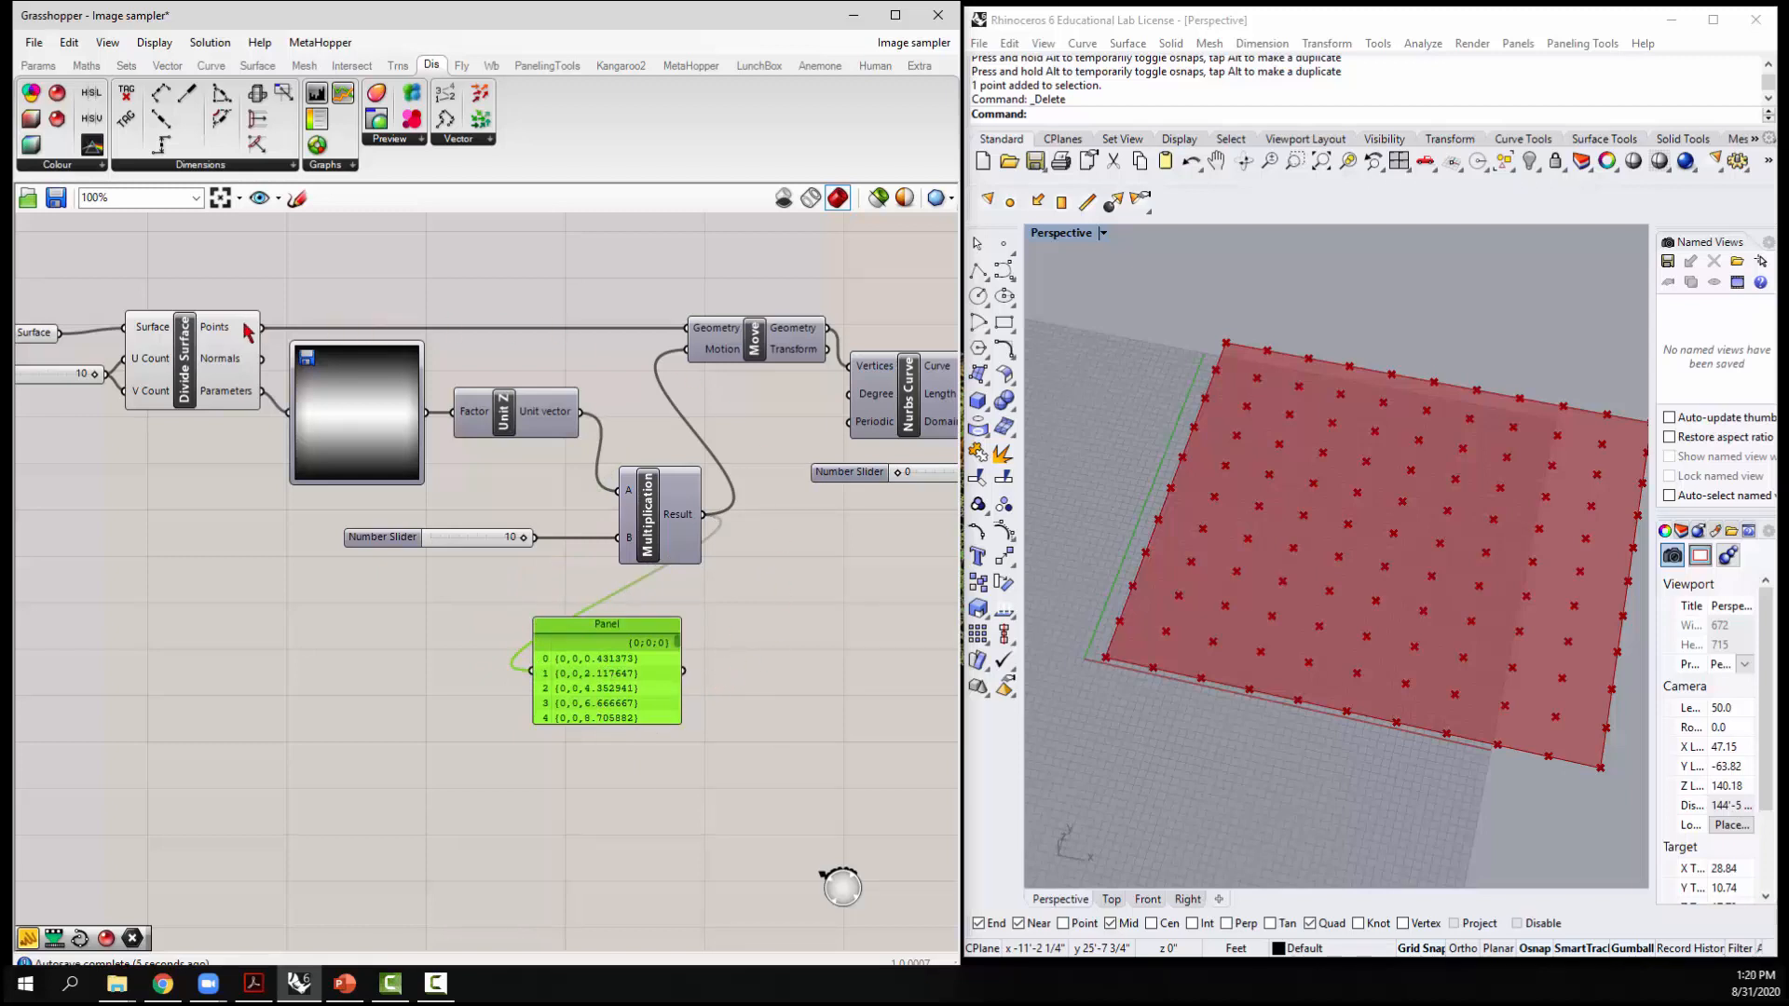
left_click_drag(678, 331, 687, 328)
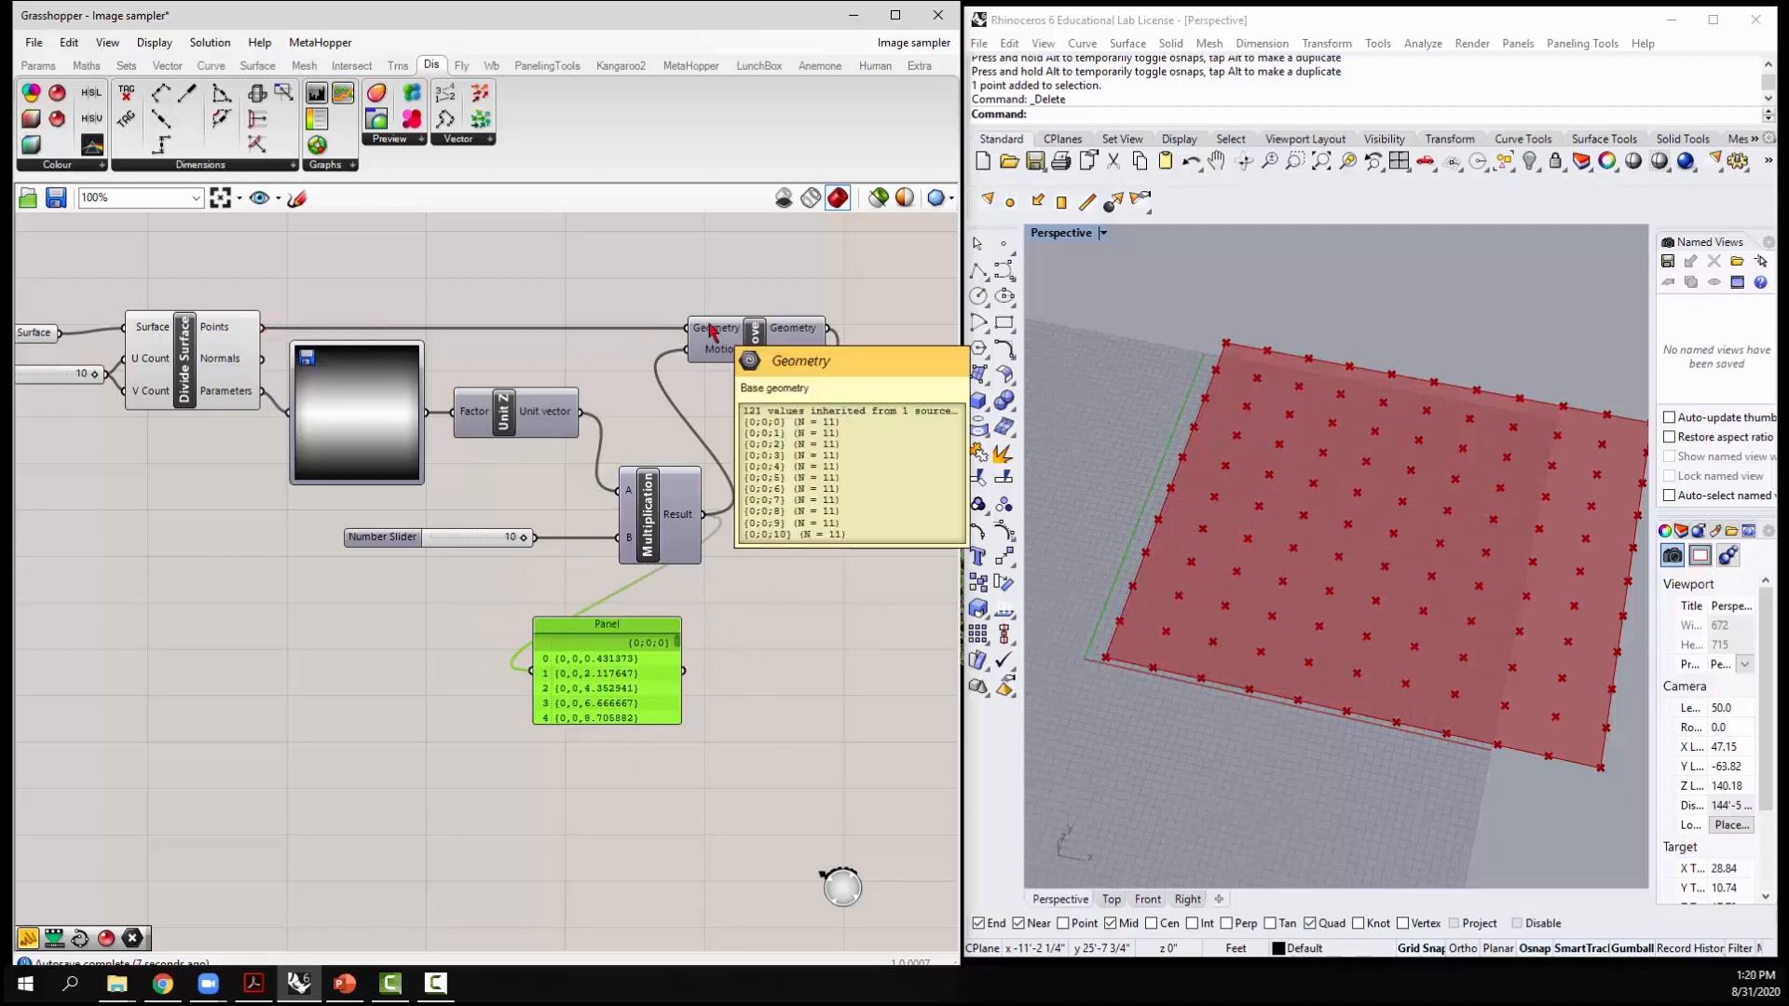
left_click_drag(684, 671, 825, 843)
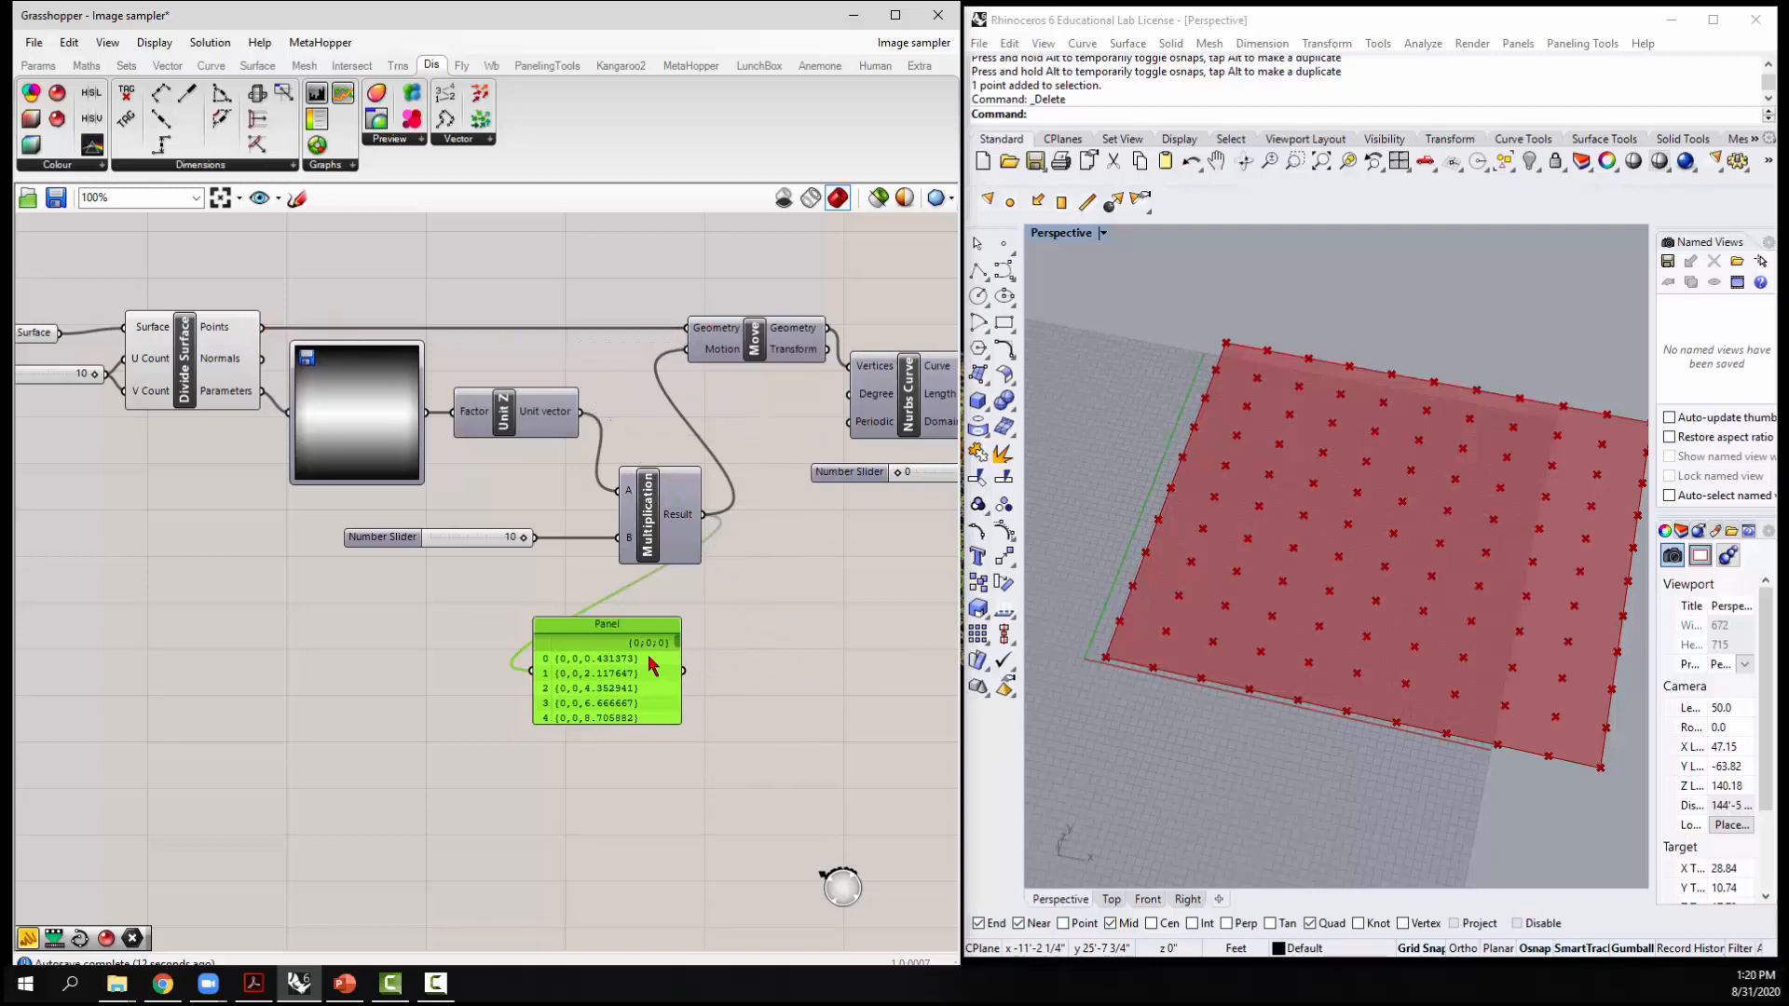
Turn on the preview of the Move component and view the raised points from a lower angle in Rhino
left_click(754, 347)
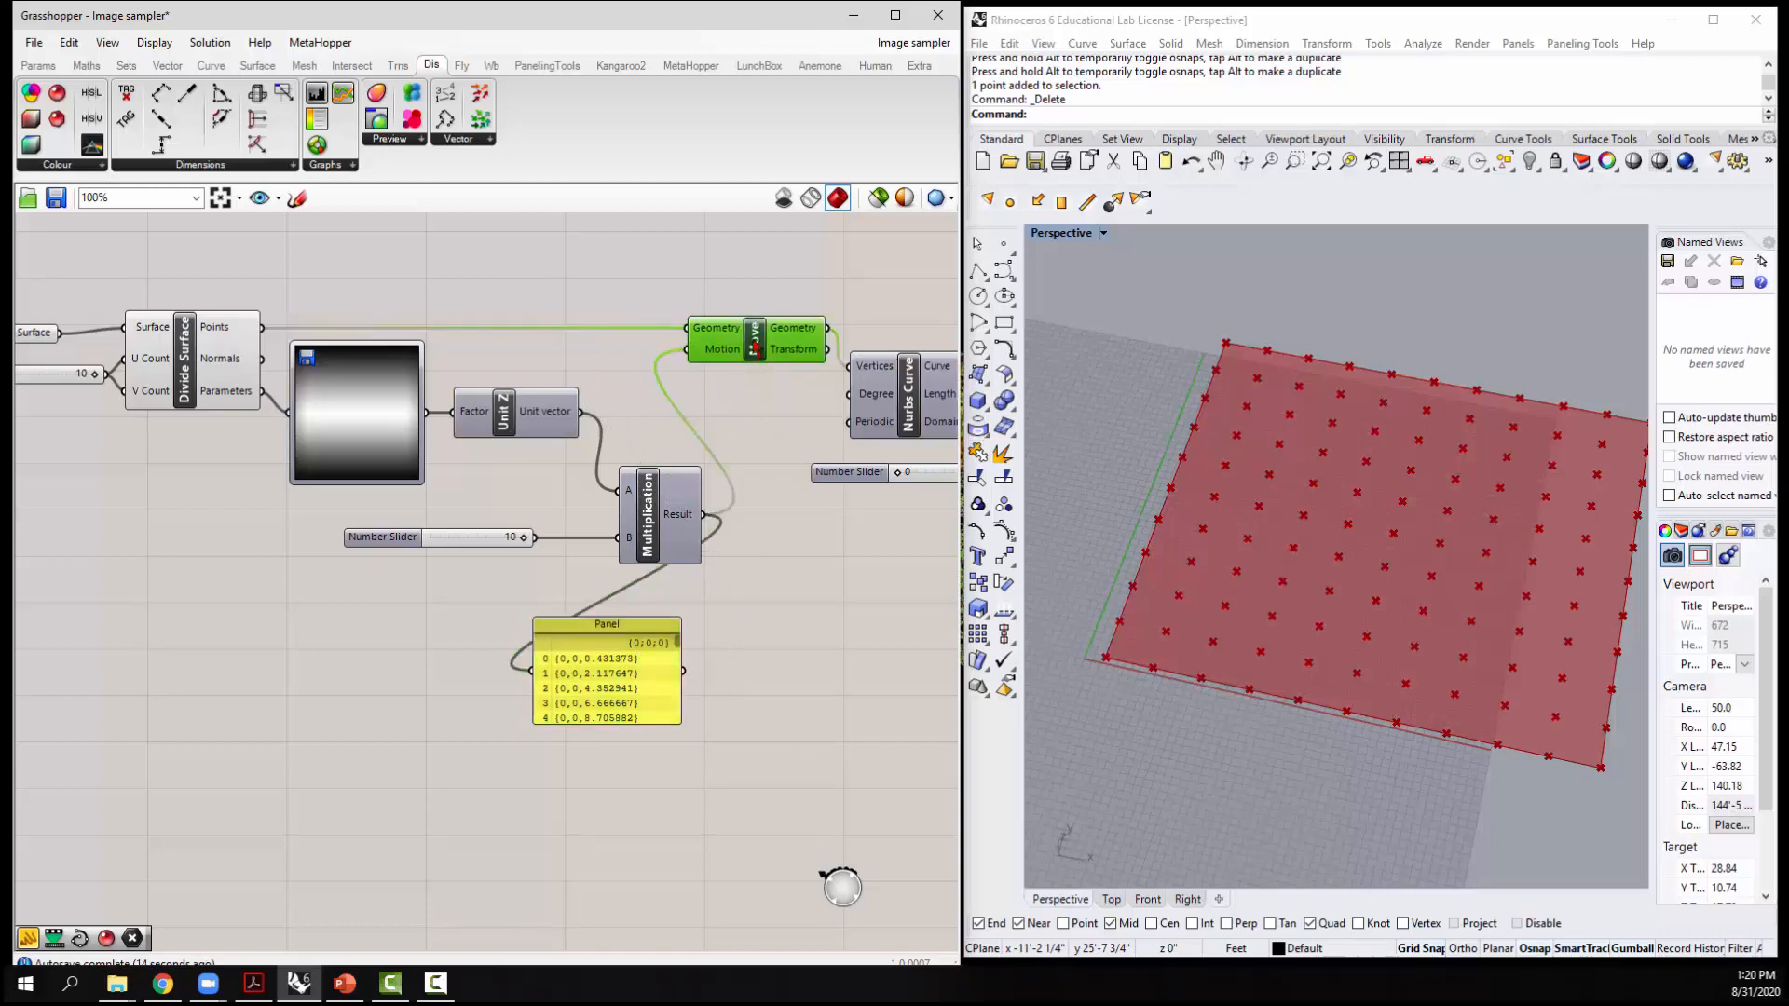
right_click(752, 345)
left_click(876, 445)
right_click_drag(1130, 723, 1151, 666)
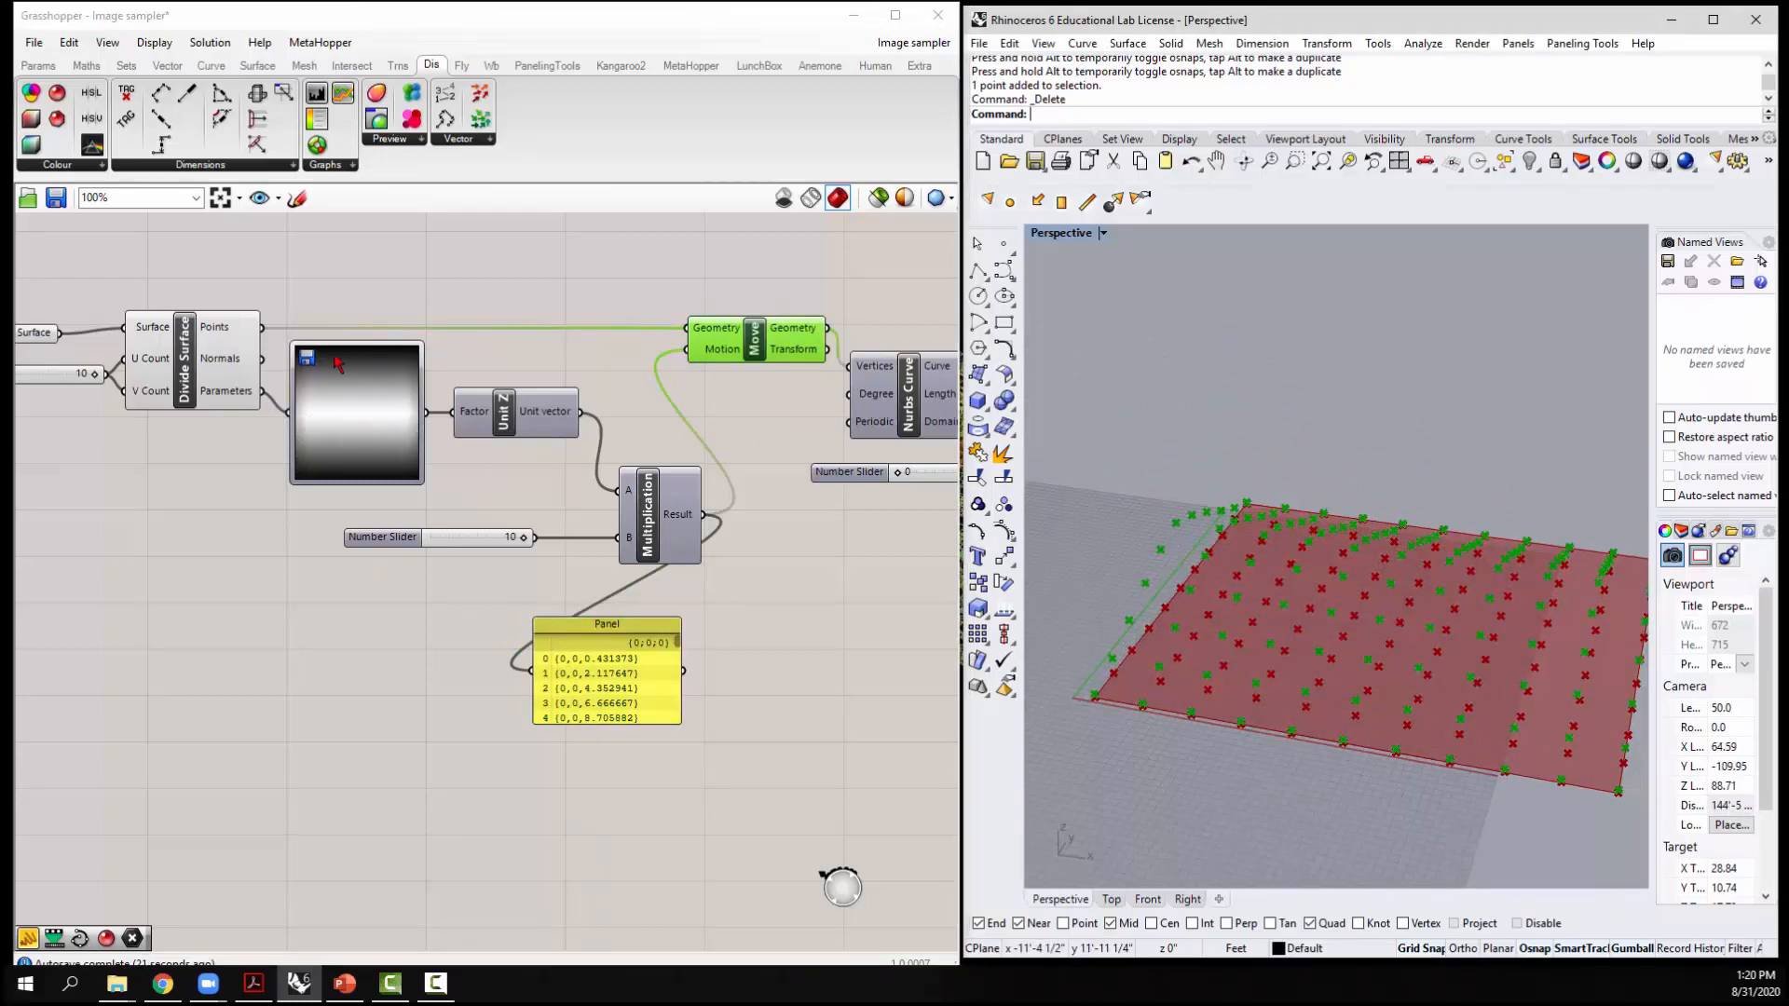
scroll(493, 378, "down", 2)
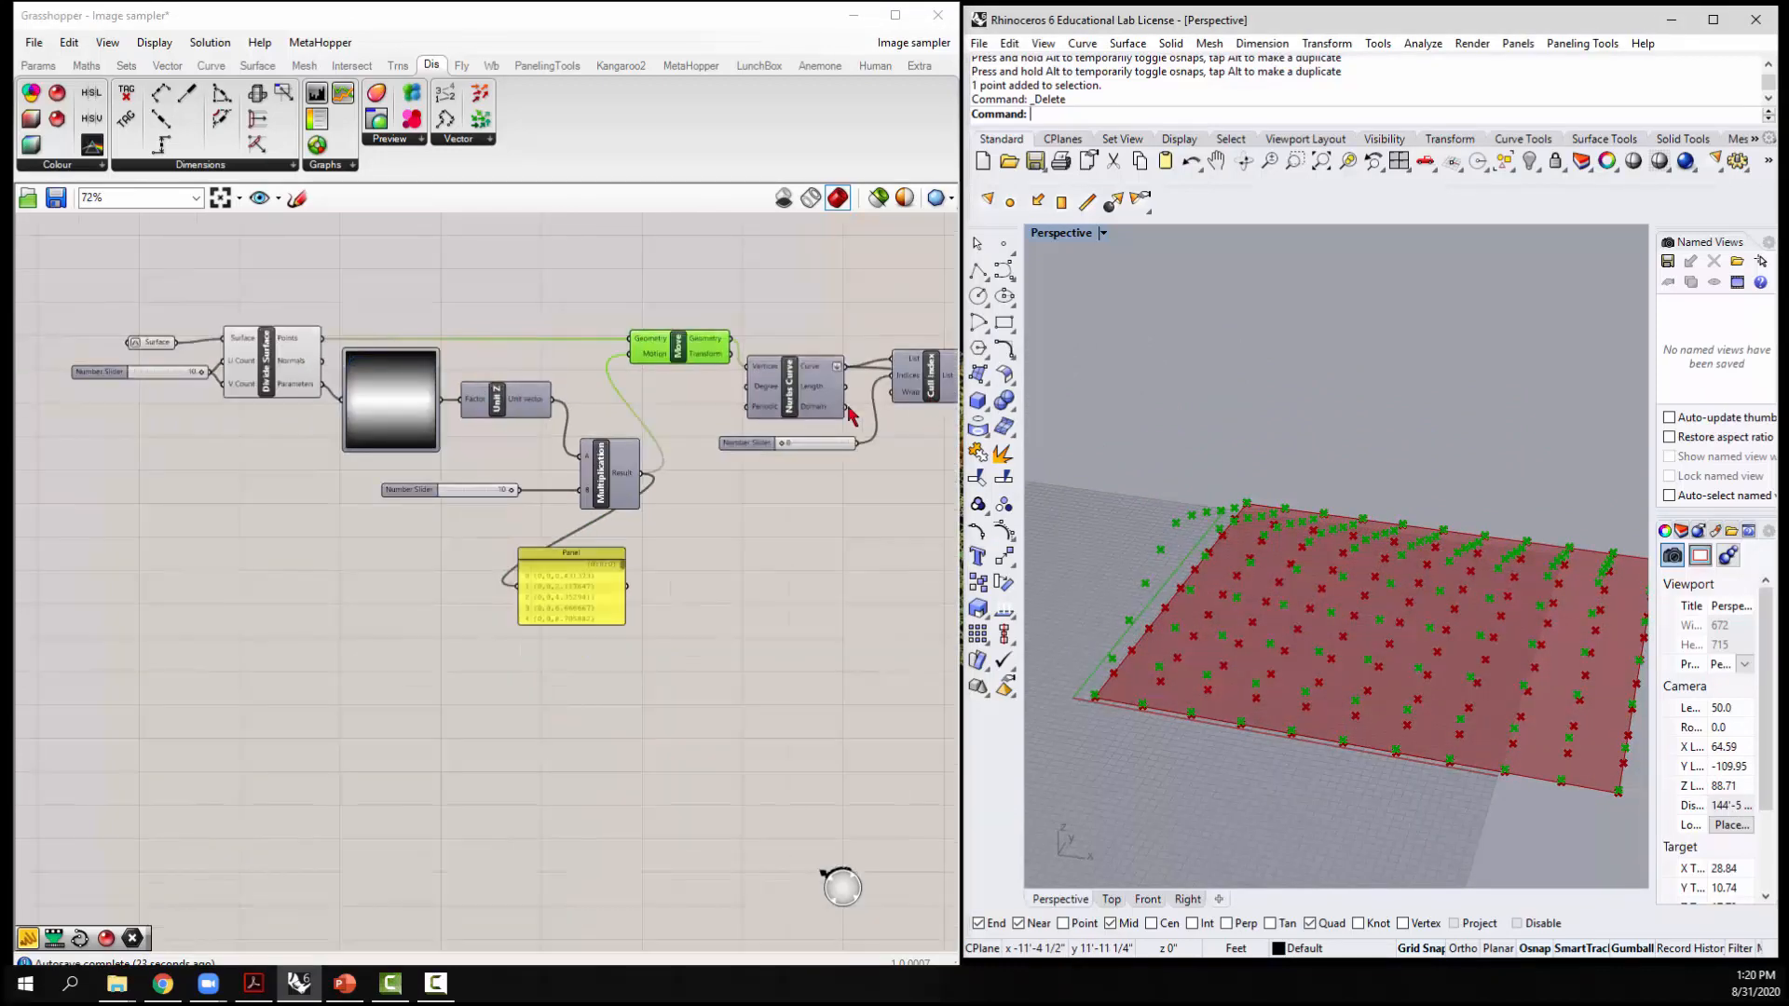
scroll(872, 425, "up", 3)
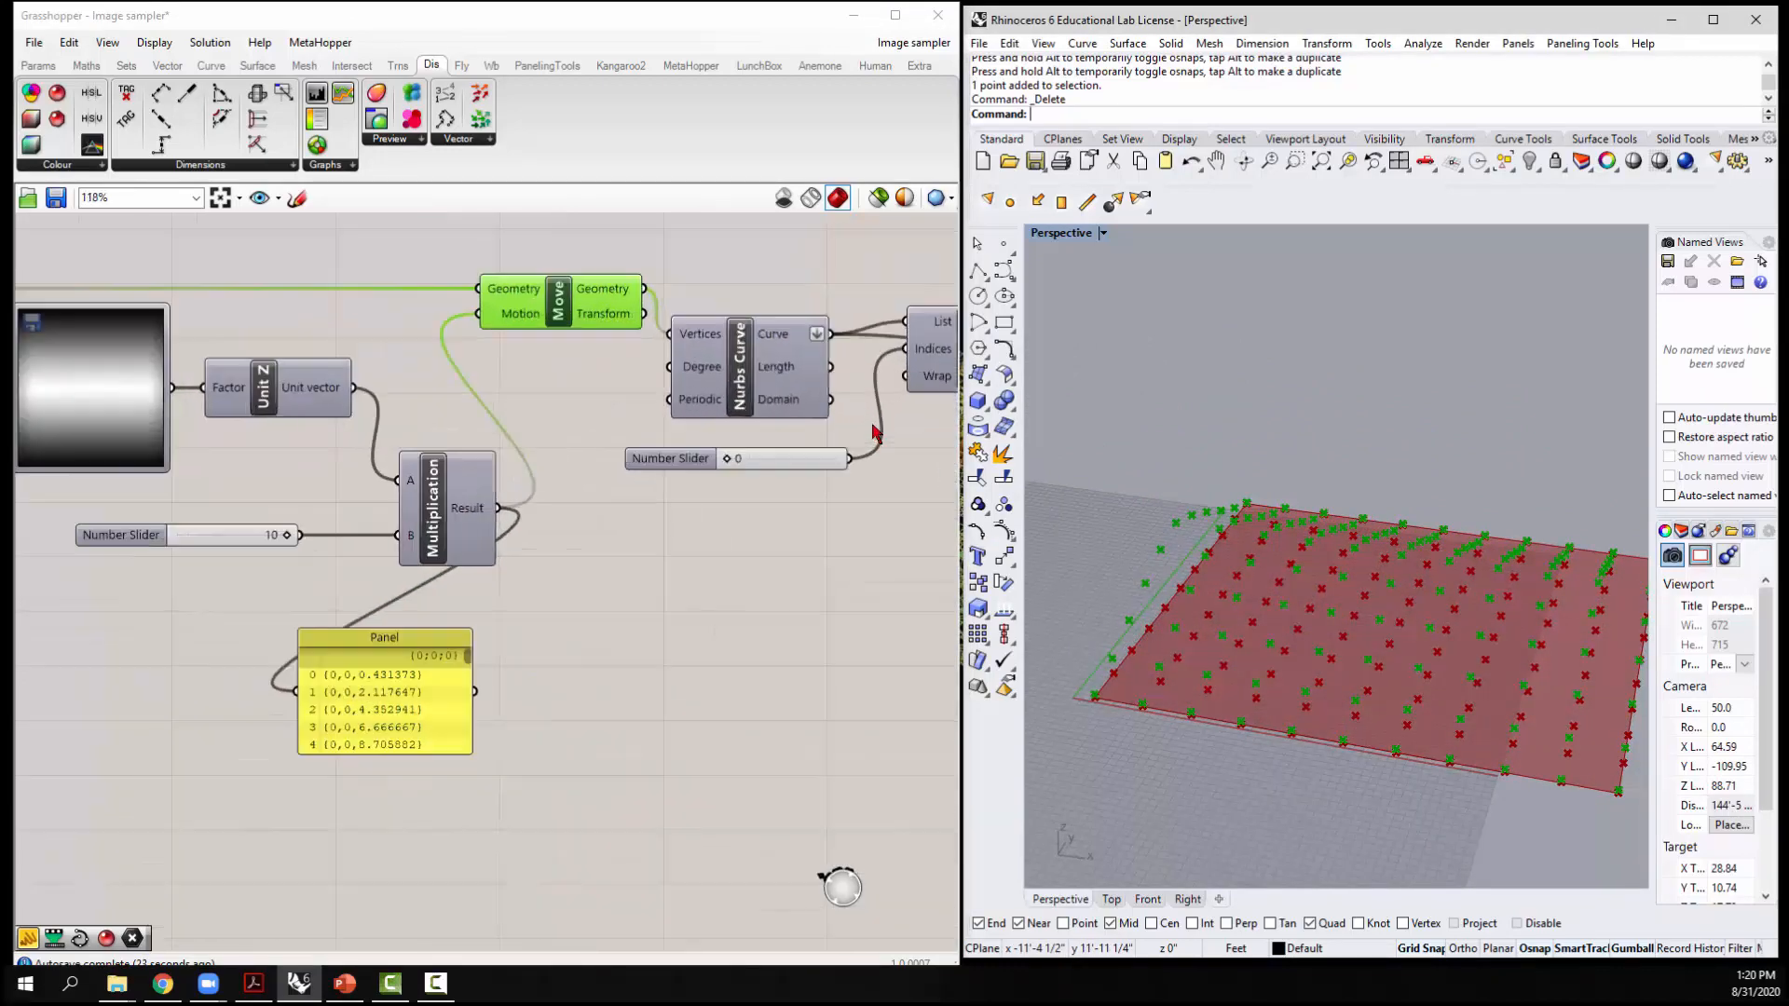
Turn on the preview of the Nurbs Curve component and view its curves from the side in Rhino
right_click(741, 365)
left_click(773, 407)
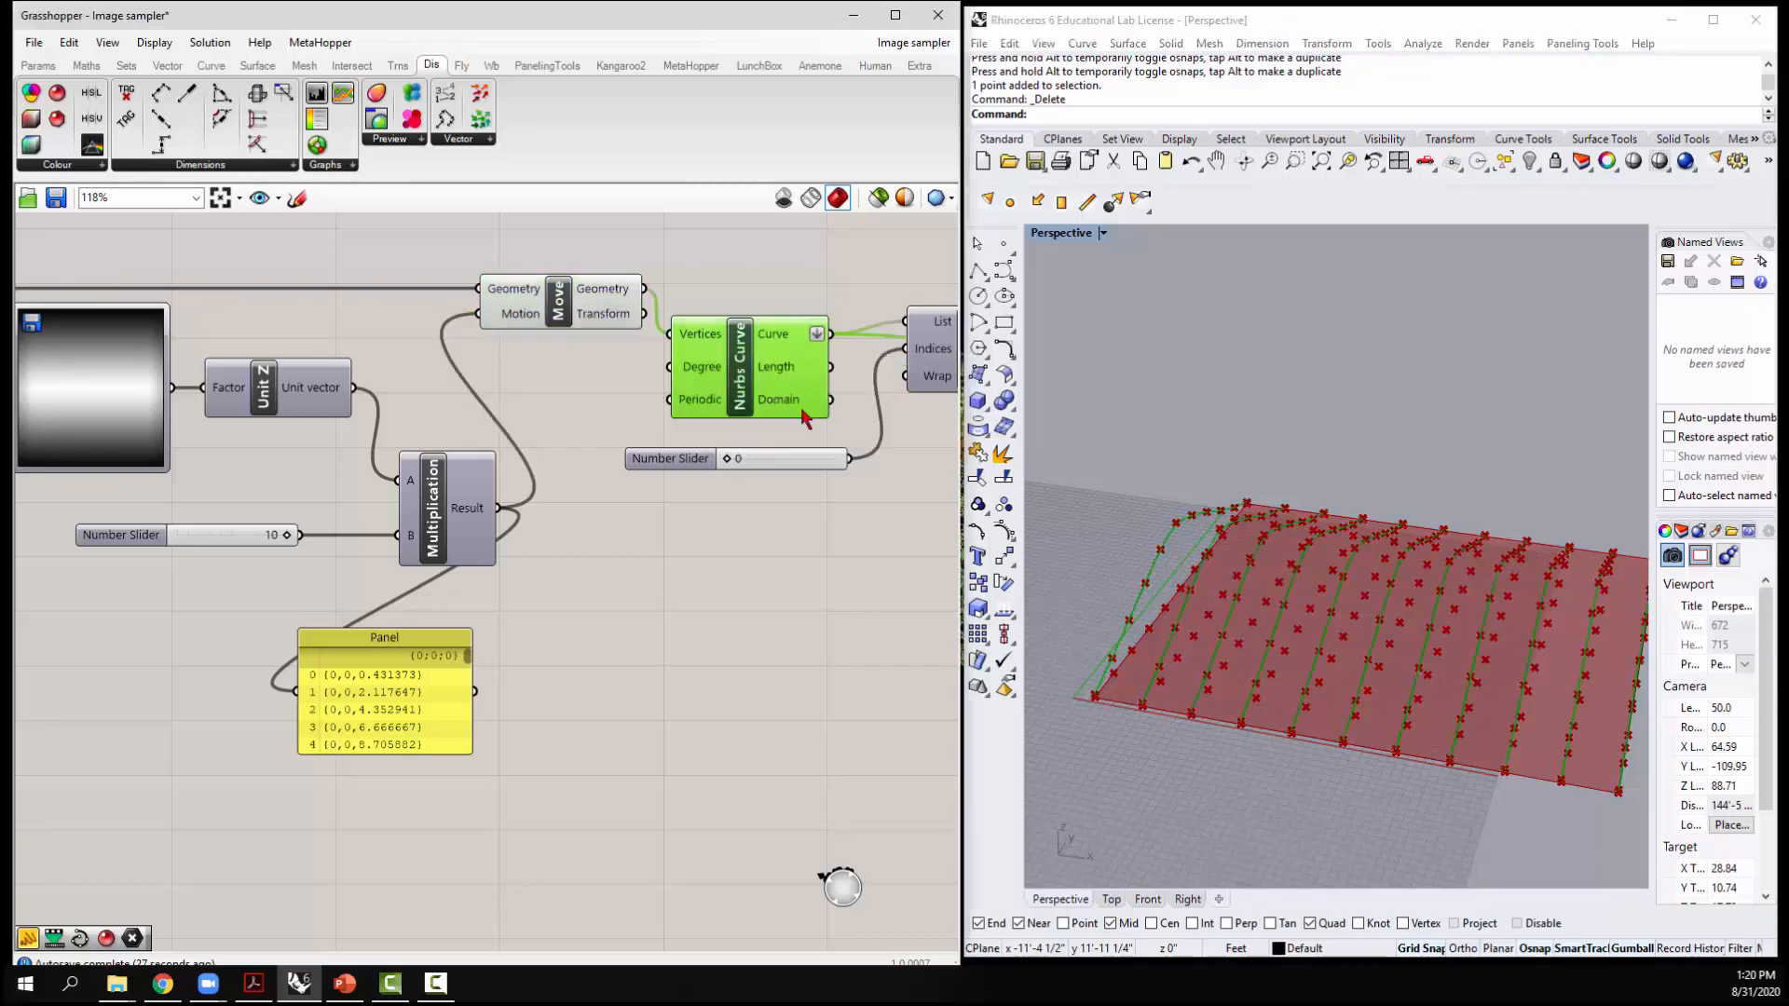
right_click_drag(1213, 740, 1146, 734)
scroll(493, 441, "down", 3)
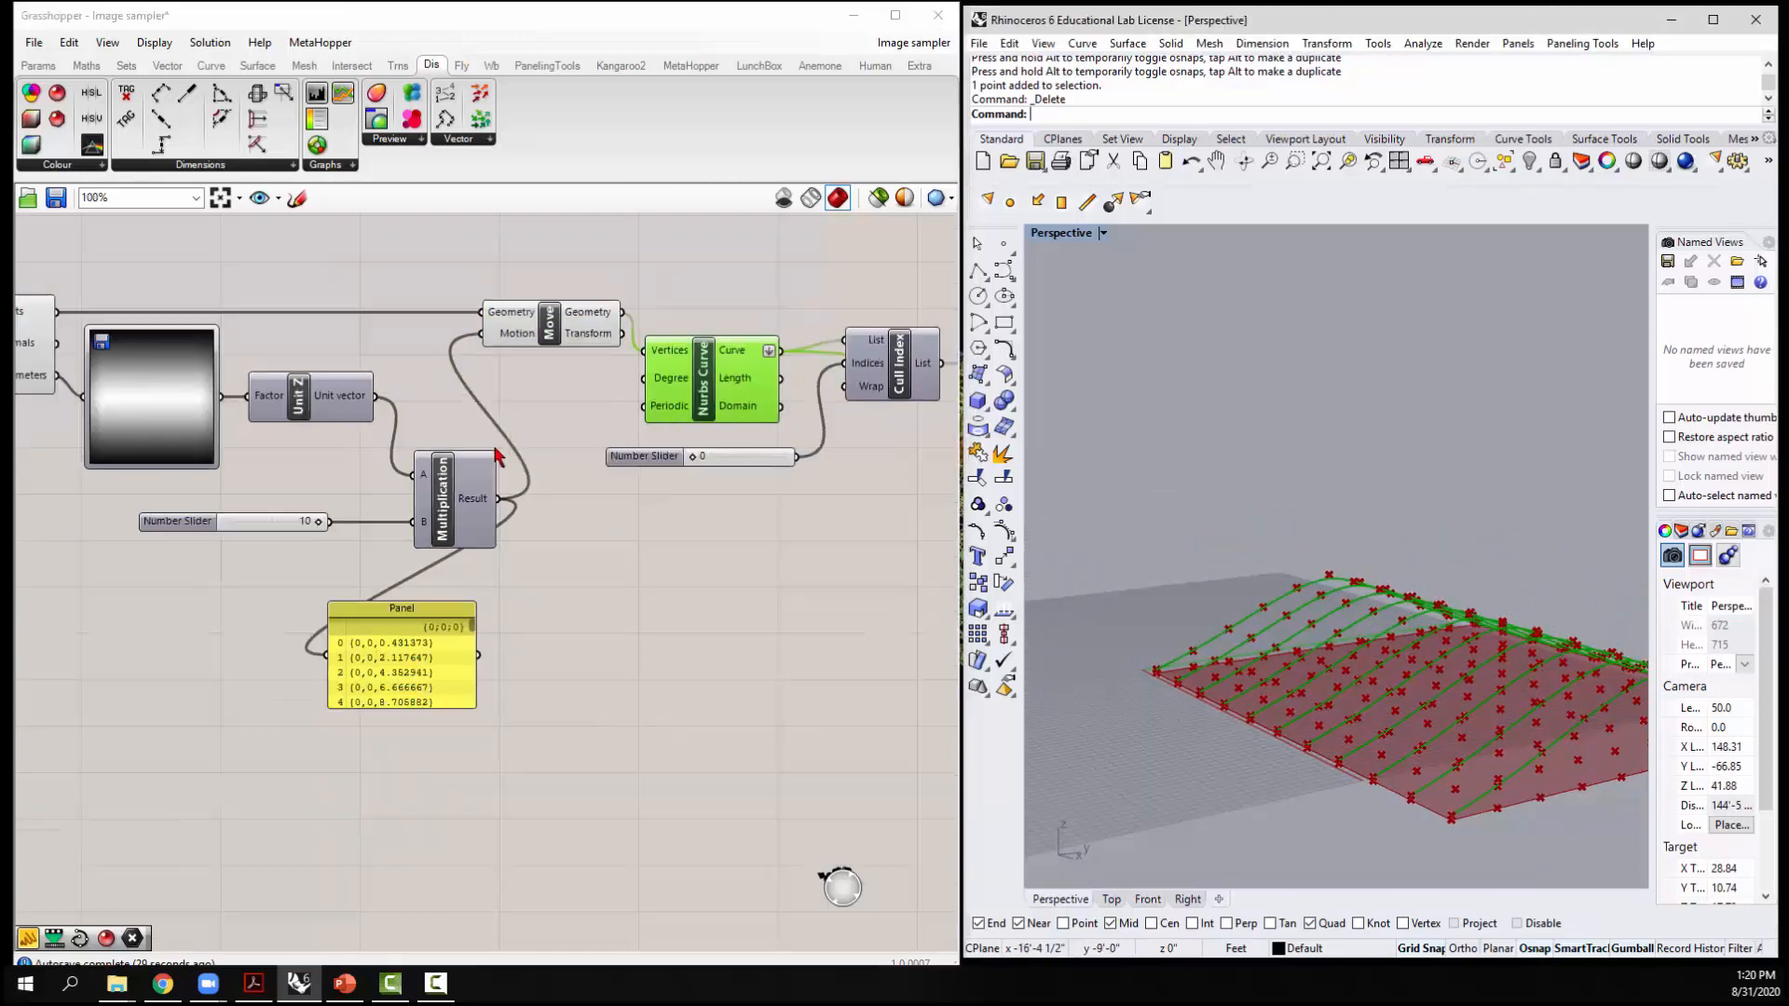
Move the Cull Index component and its number slider below Nurbs Curve to clear space before Loft
scroll(806, 456, "up", 3)
left_click_drag(687, 343, 654, 503)
left_click_drag(405, 457, 414, 520)
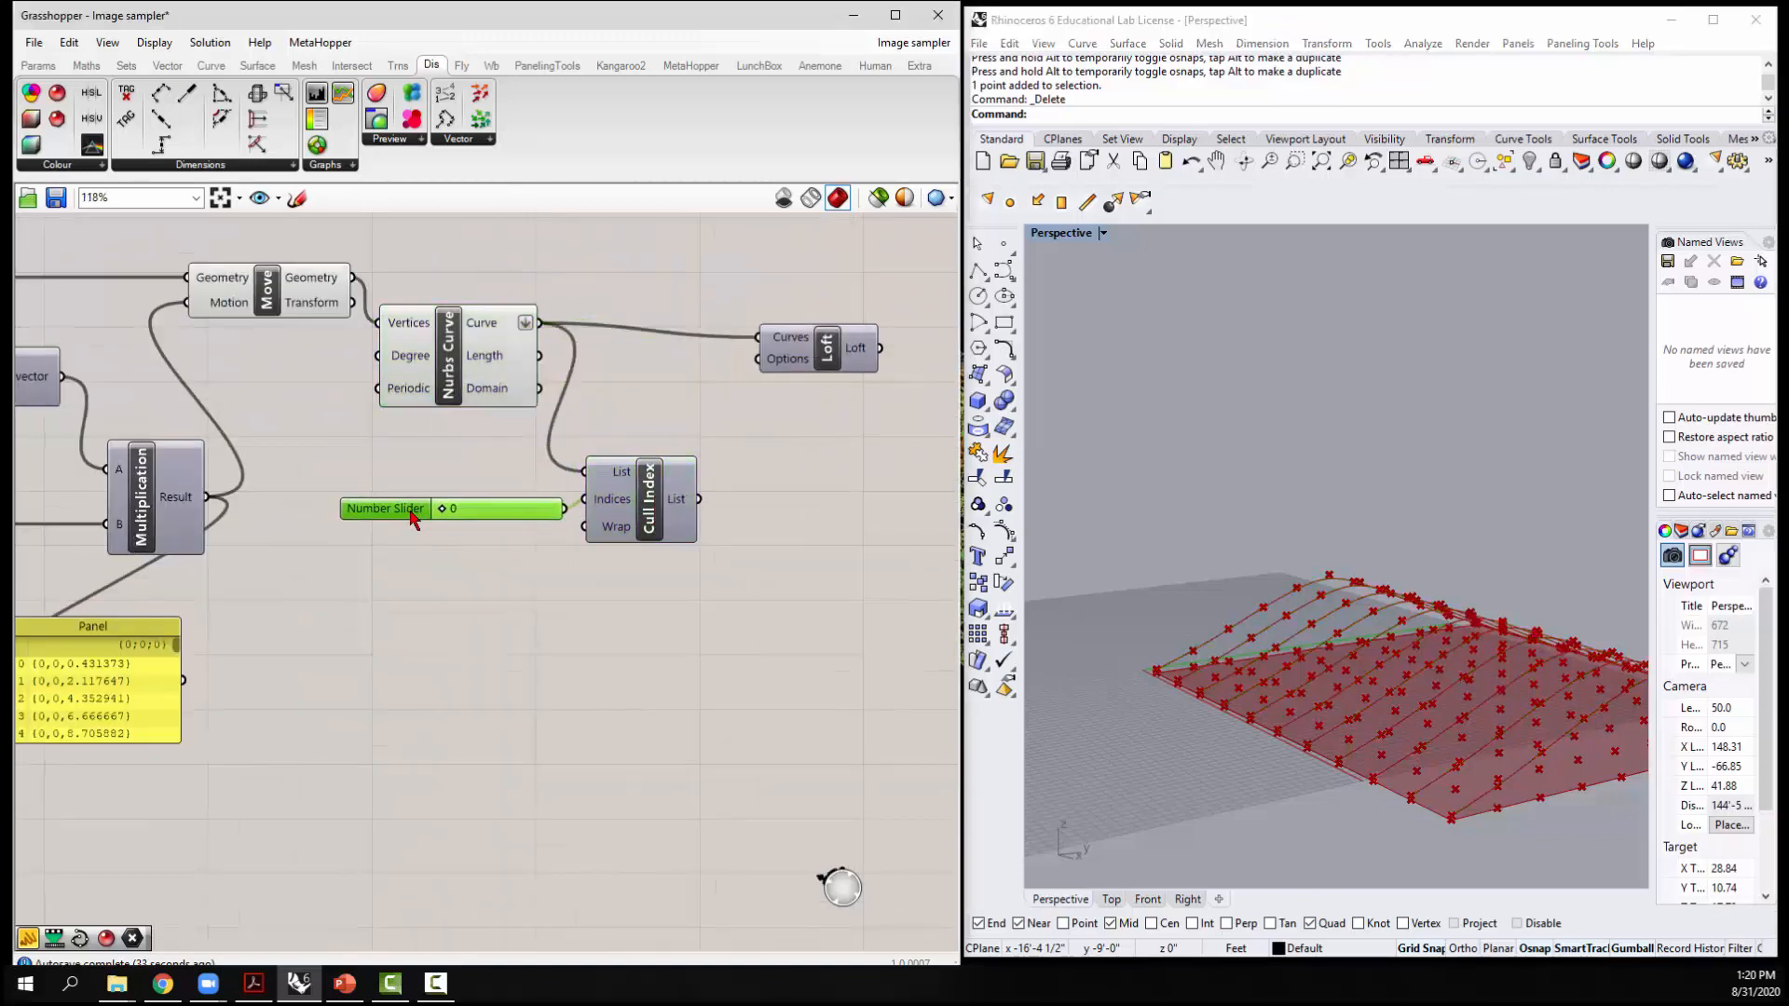
Turn on the preview of the Loft component and view the lofted surface from a lower angle in Rhino
left_click(828, 399)
left_click(827, 351)
right_click(827, 350)
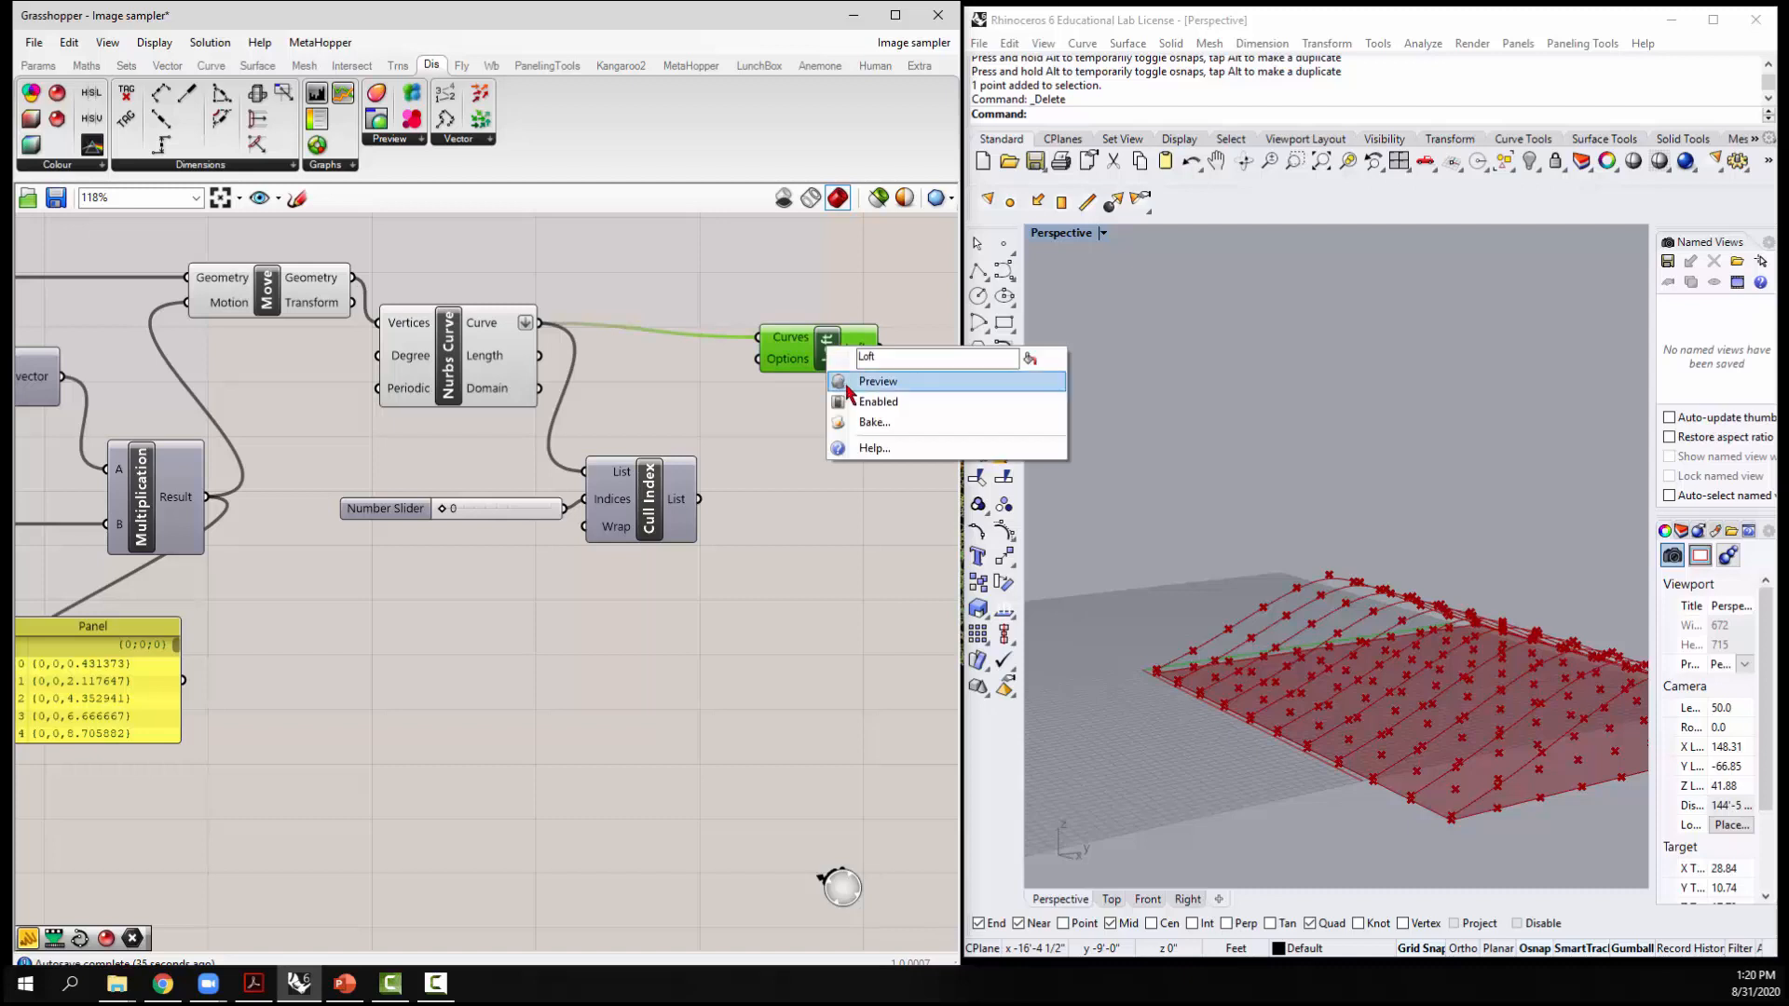
left_click(862, 379)
left_click(843, 522)
mouse_move(1062, 531)
right_mouse_down()
mouse_move(1106, 551)
mouse_move(1629, 519)
mouse_move(1090, 550)
right_mouse_up()
left_click(511, 268)
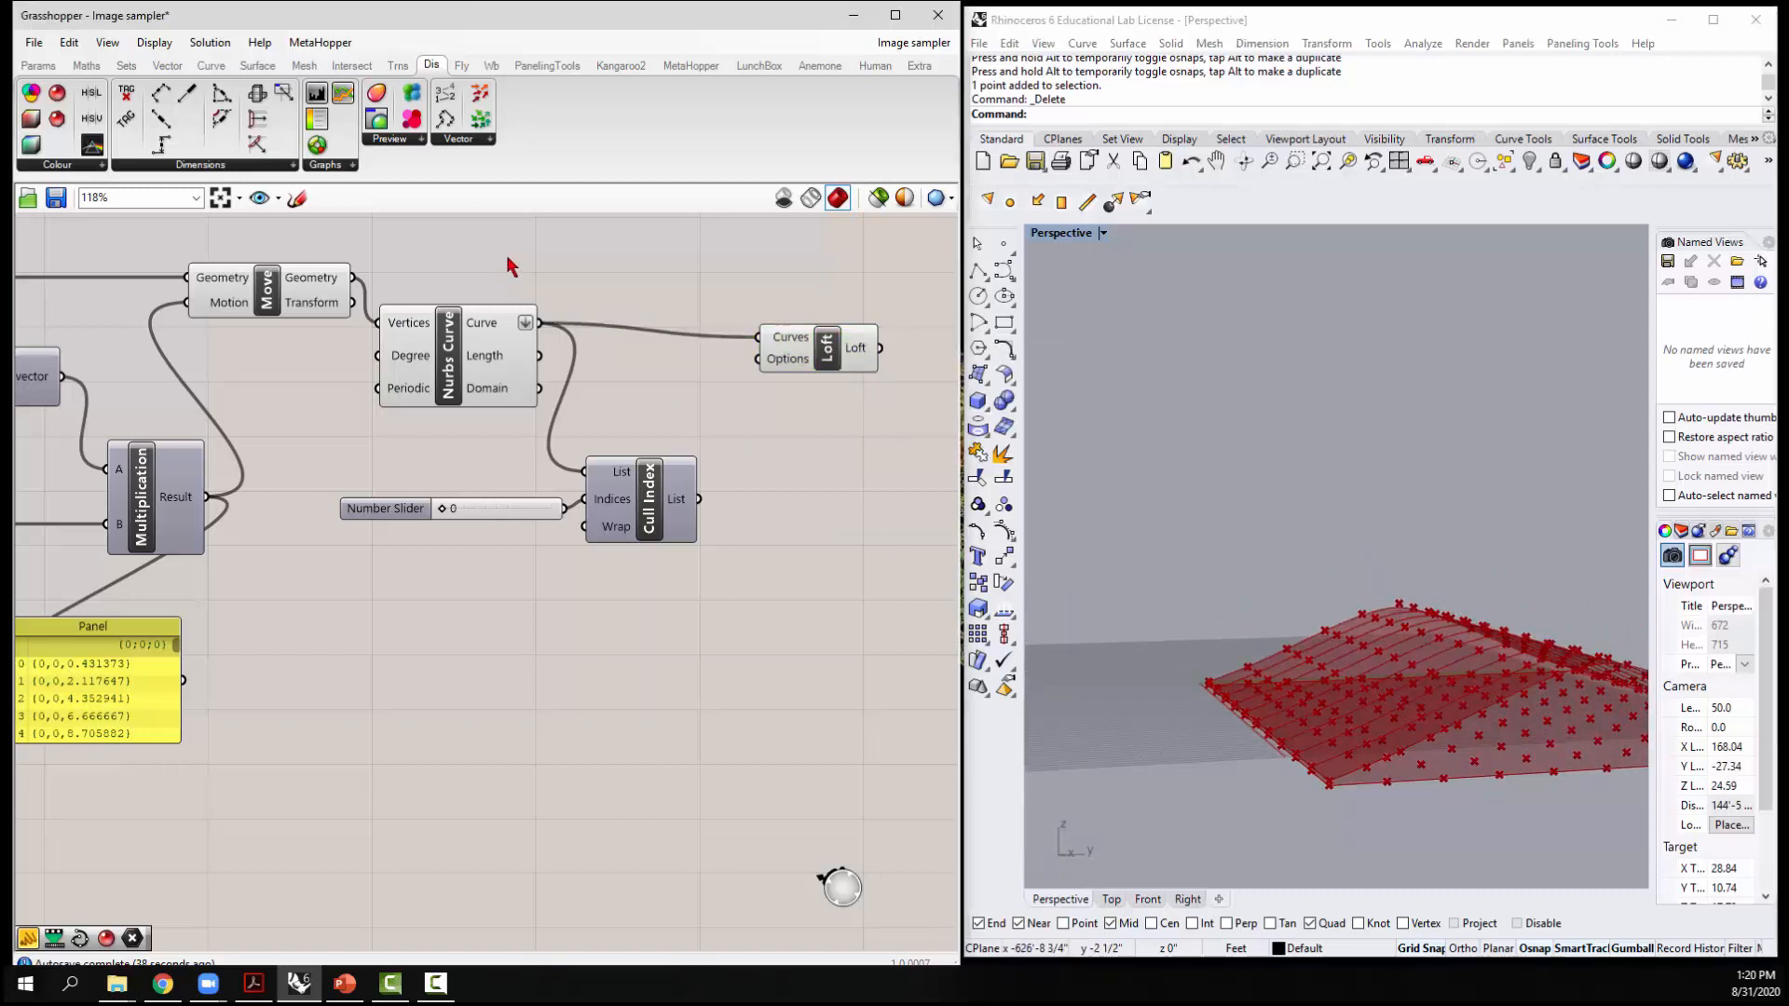
Add an Interpolate curve component to the canvas just above Nurbs Curve
double_click(504, 252)
type("in")
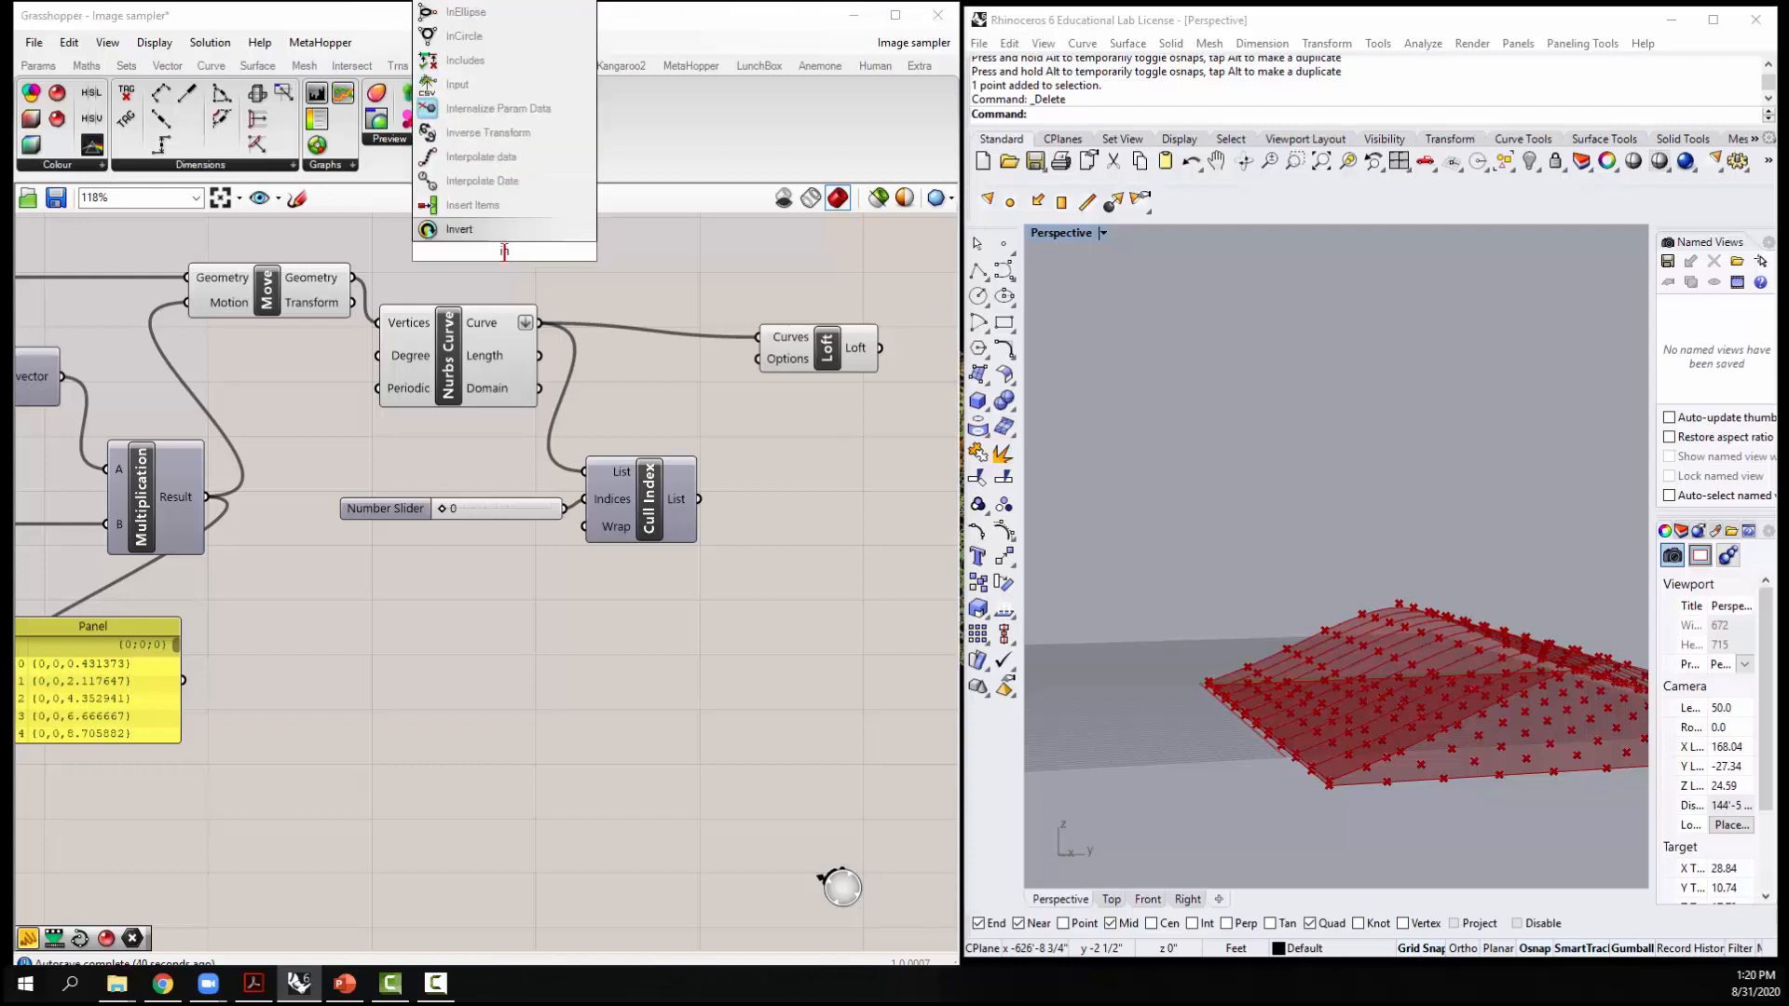
type("terpolate")
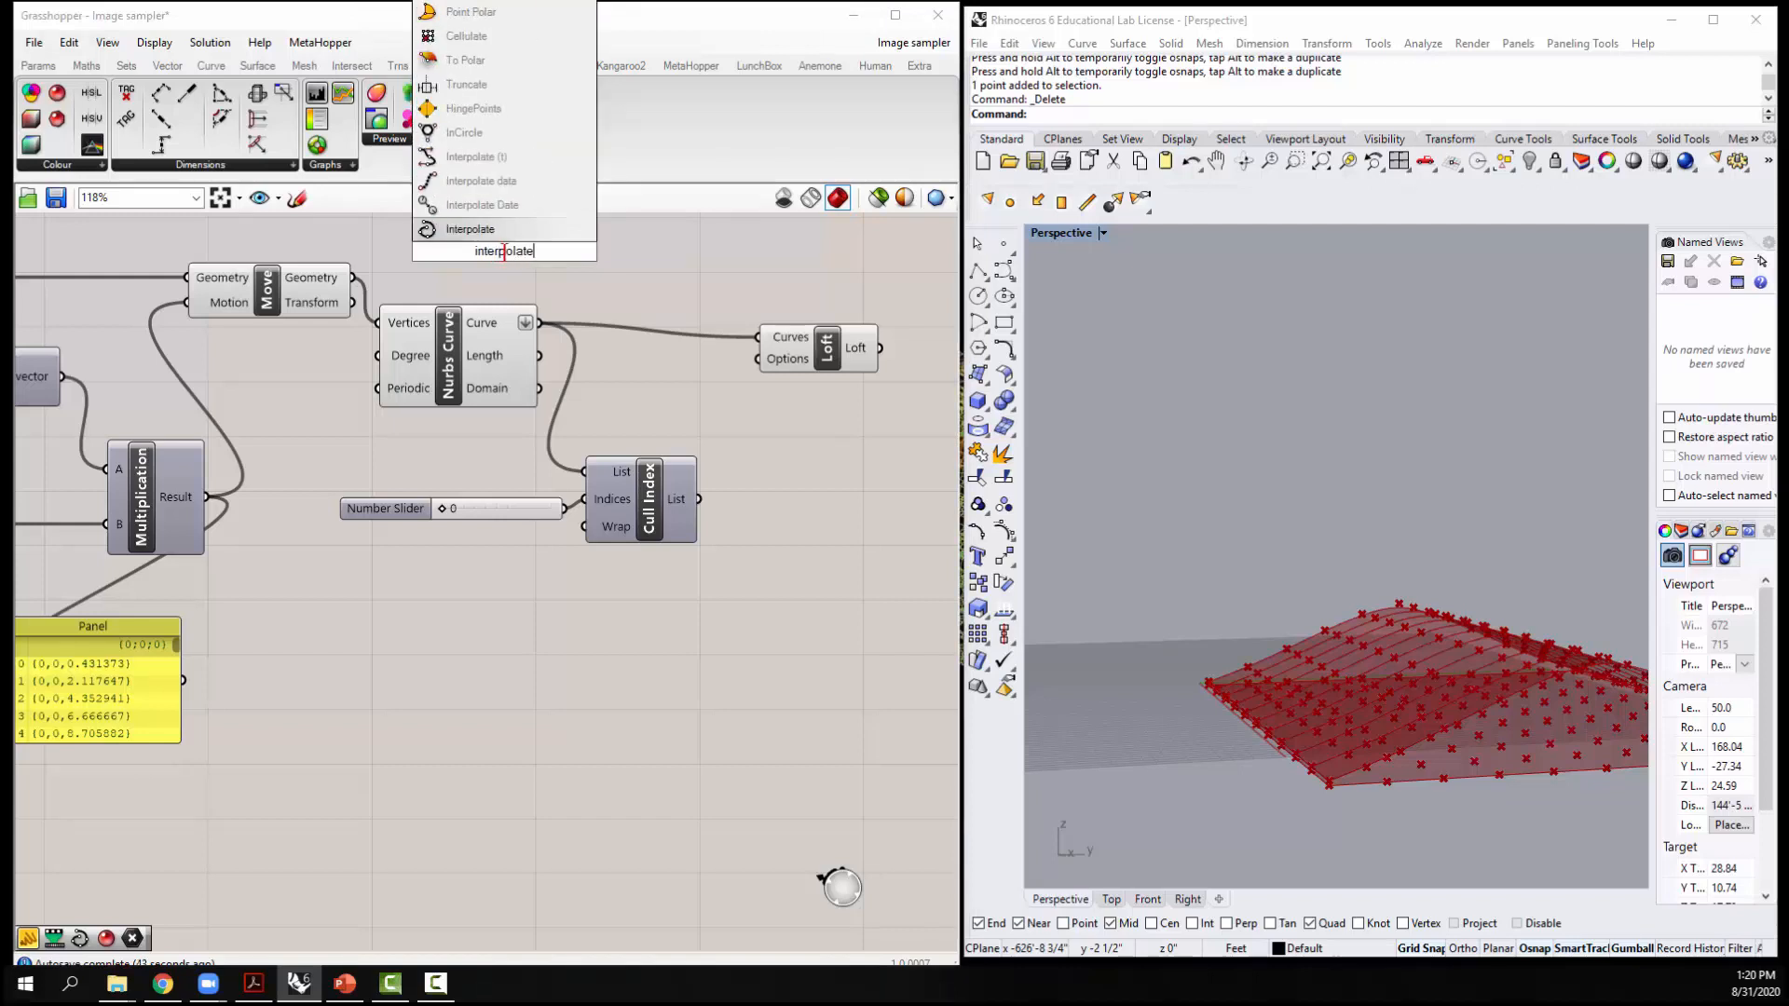
left_click(470, 156)
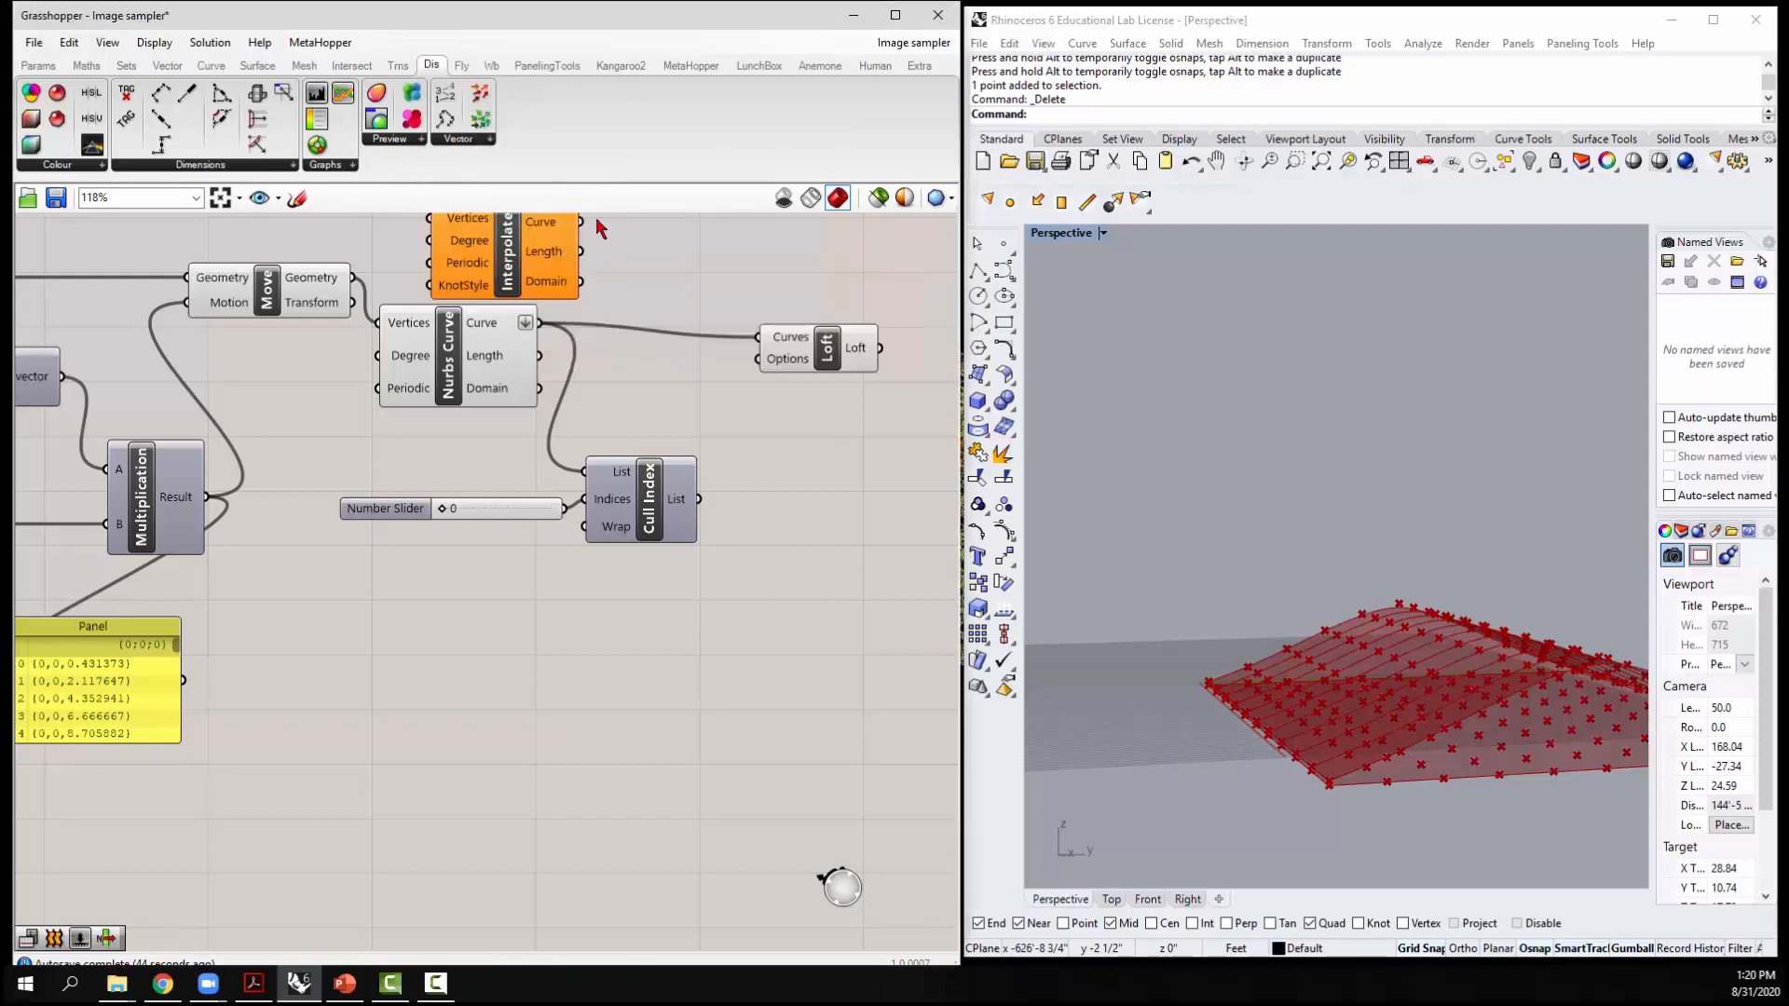
scroll(658, 372, "down", 2)
scroll(557, 262, "up", 2)
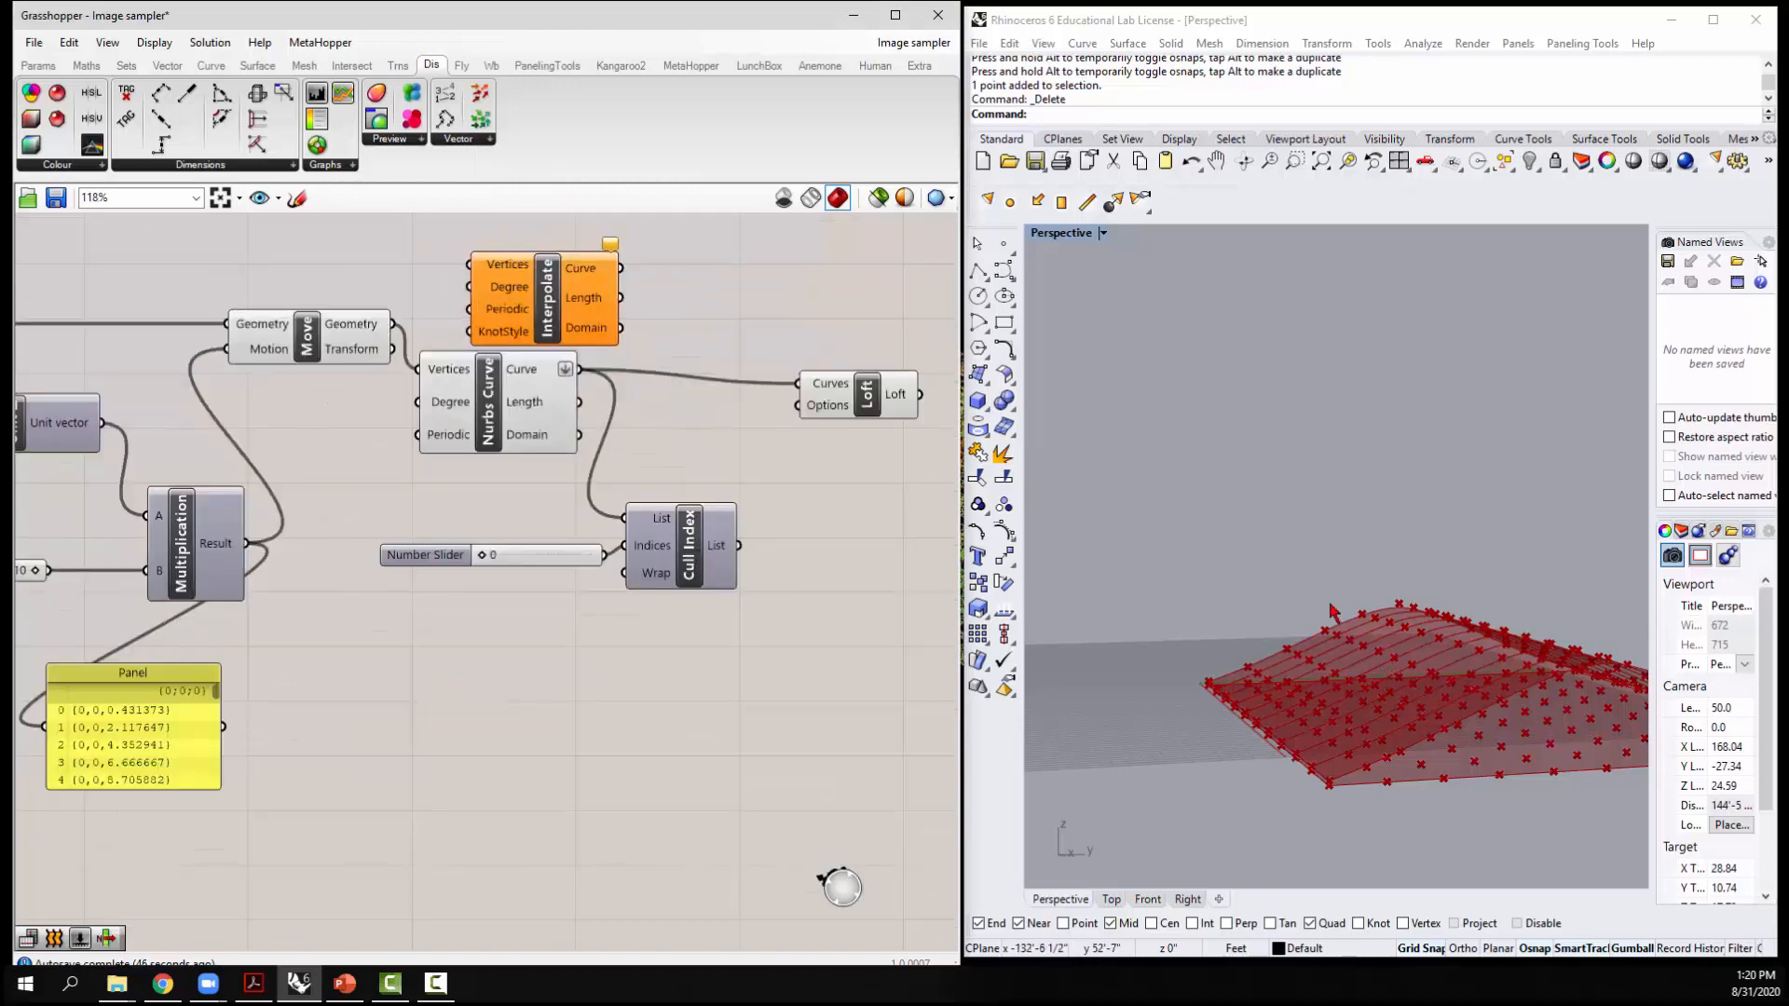
Wire Move's Geometry output into Interpolate's Vertices, and replace Loft's Curves input with Interpolate's Curve output
right_click_drag(1449, 694, 1445, 645)
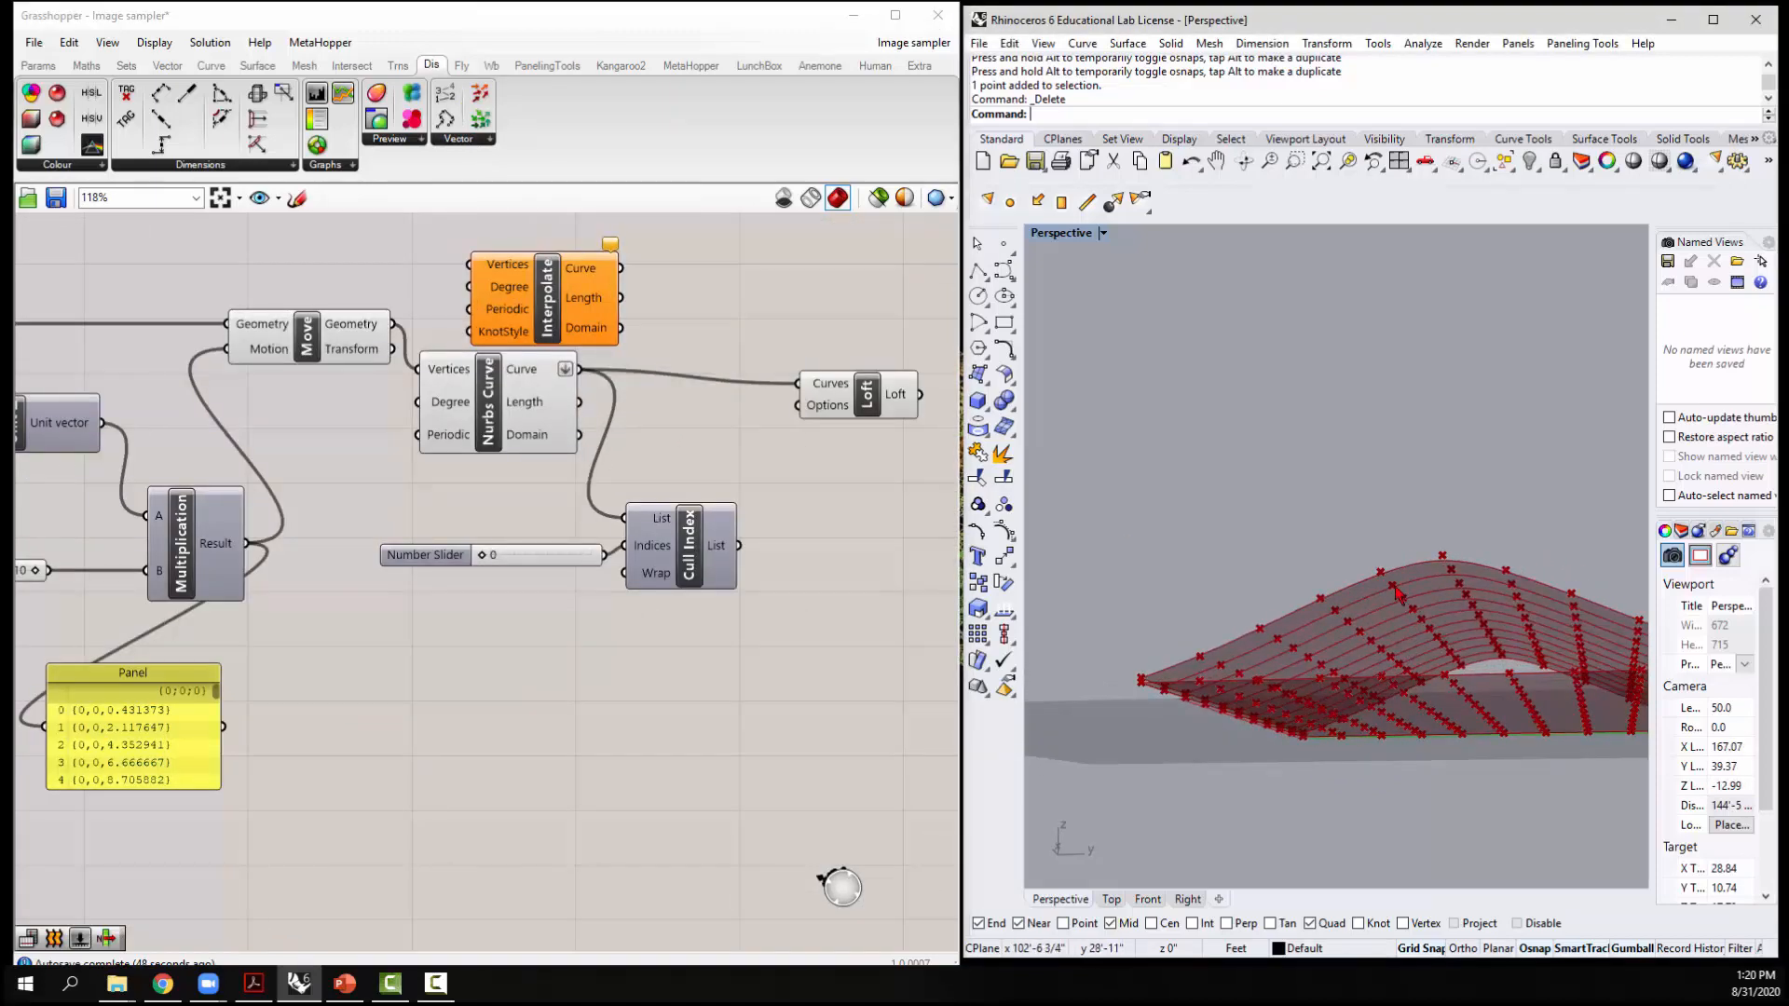
scroll(1323, 558, "up", 5)
scroll(1323, 557, "down", 4)
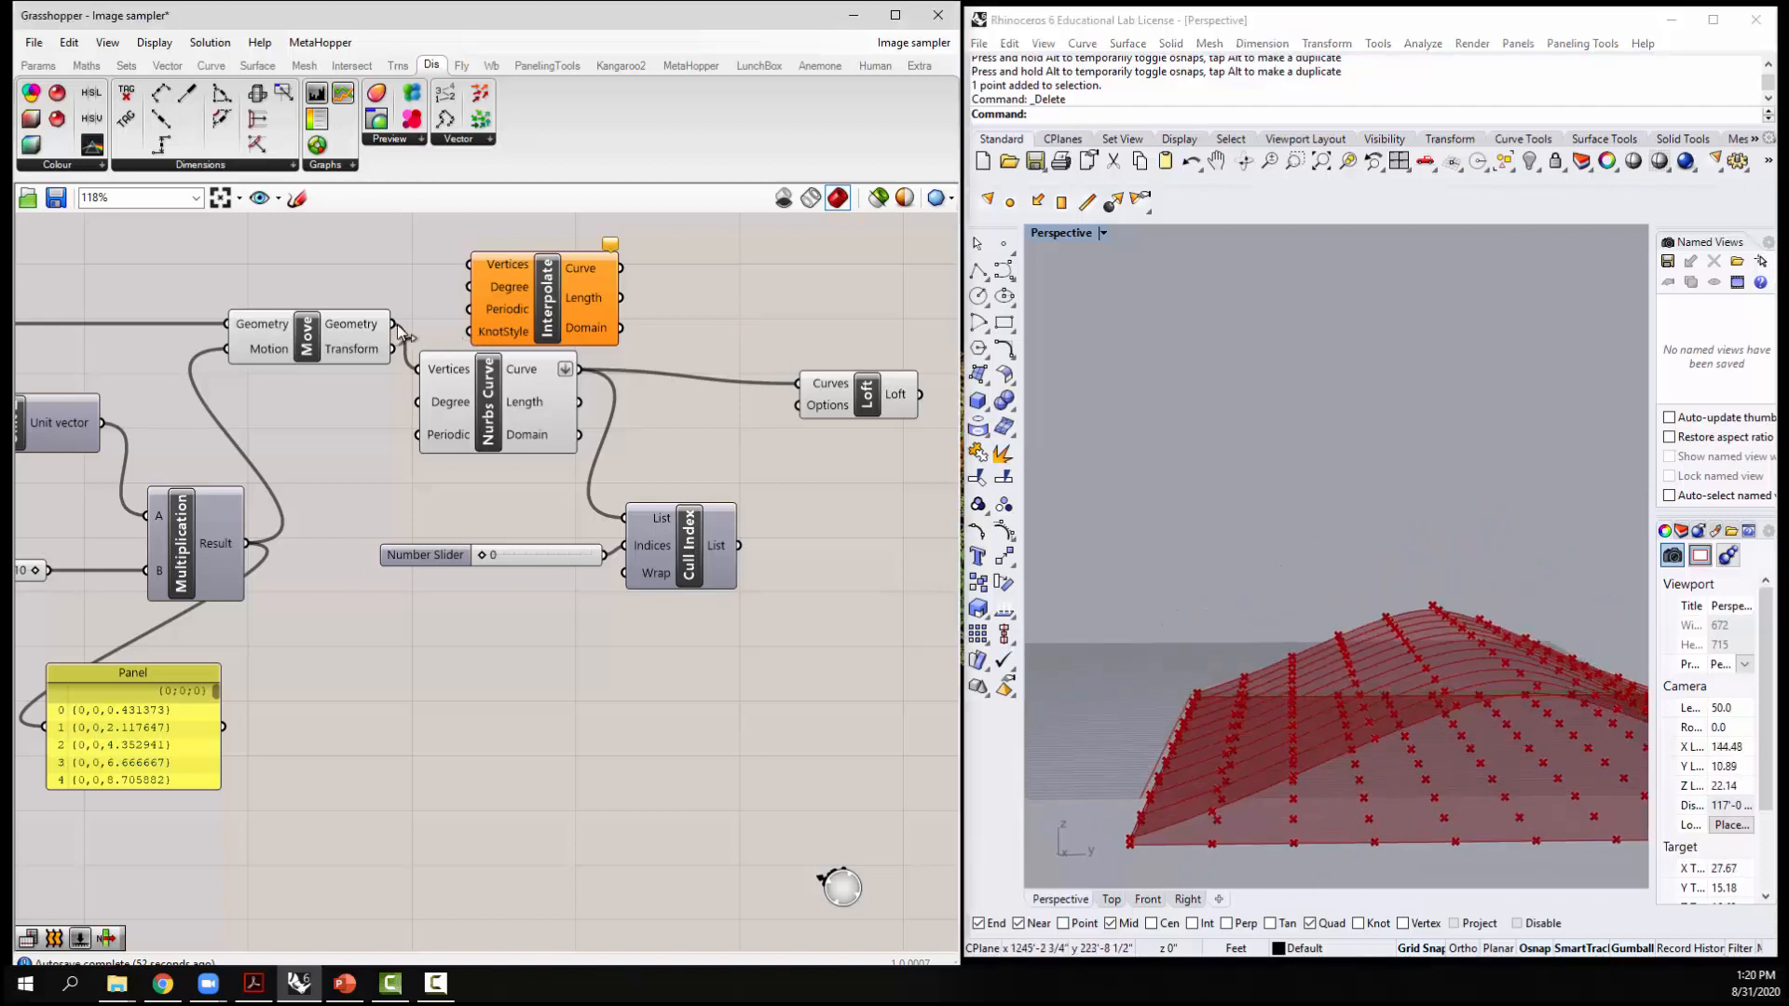
left_click_drag(395, 326, 470, 264)
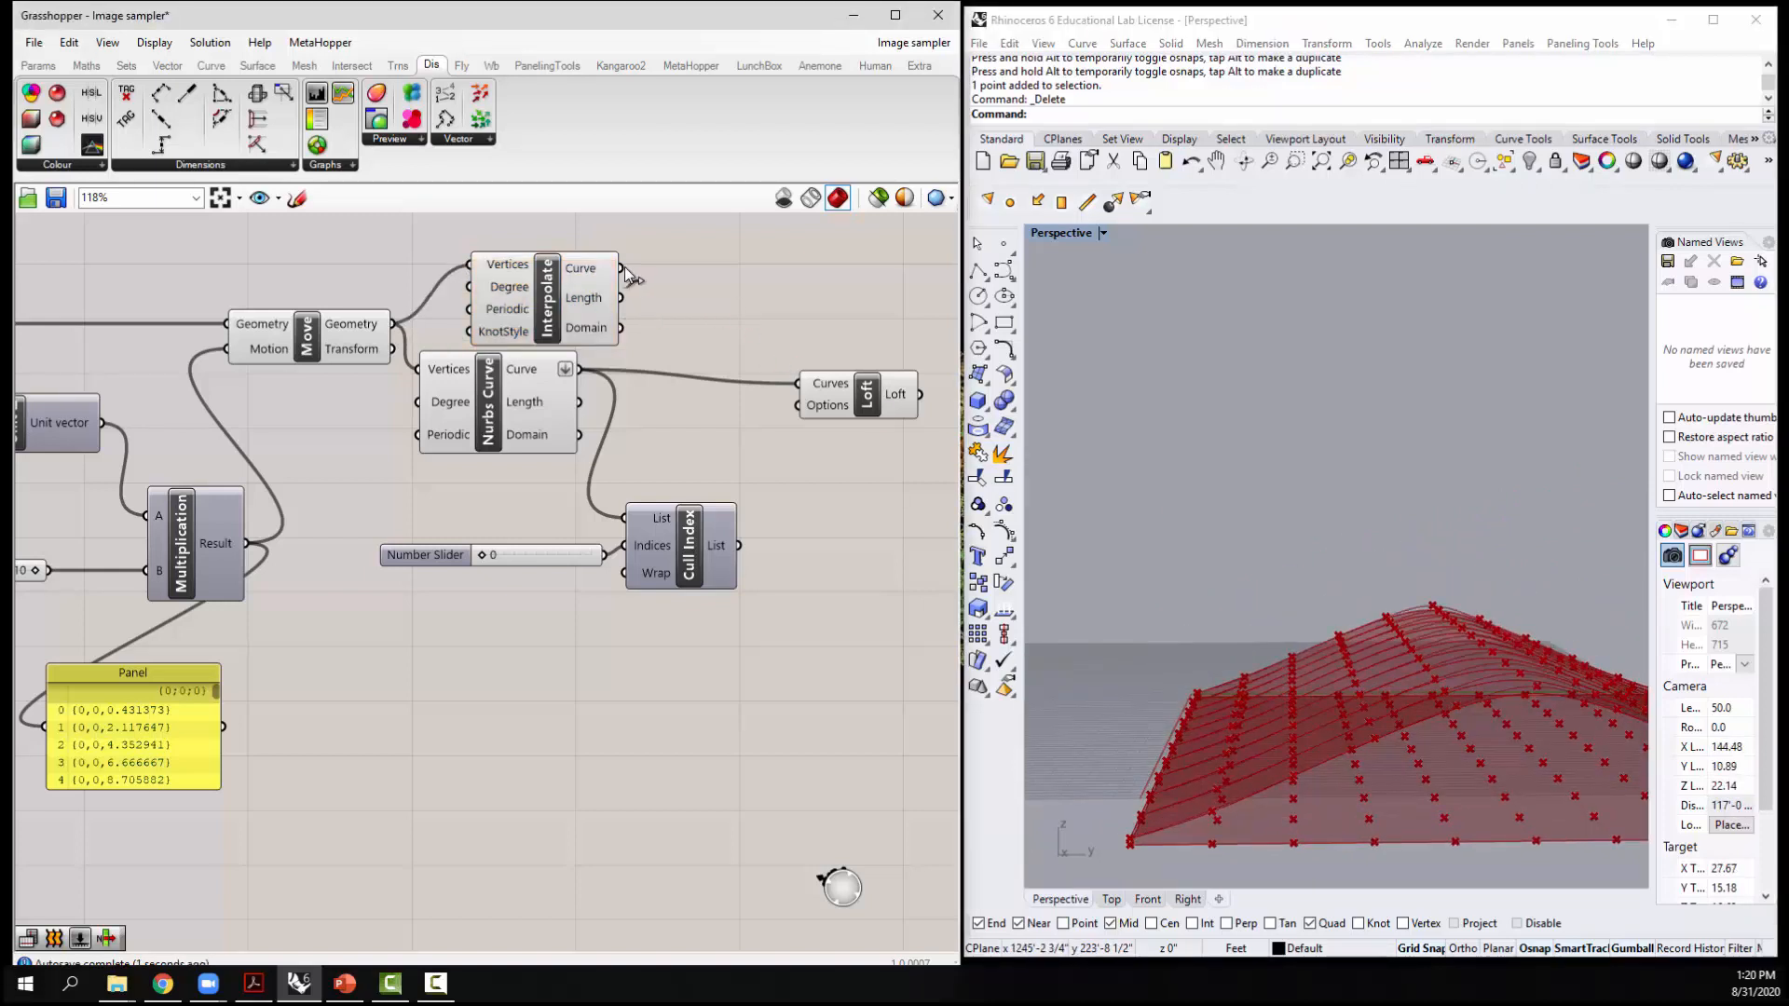
left_click_drag(628, 267, 799, 383)
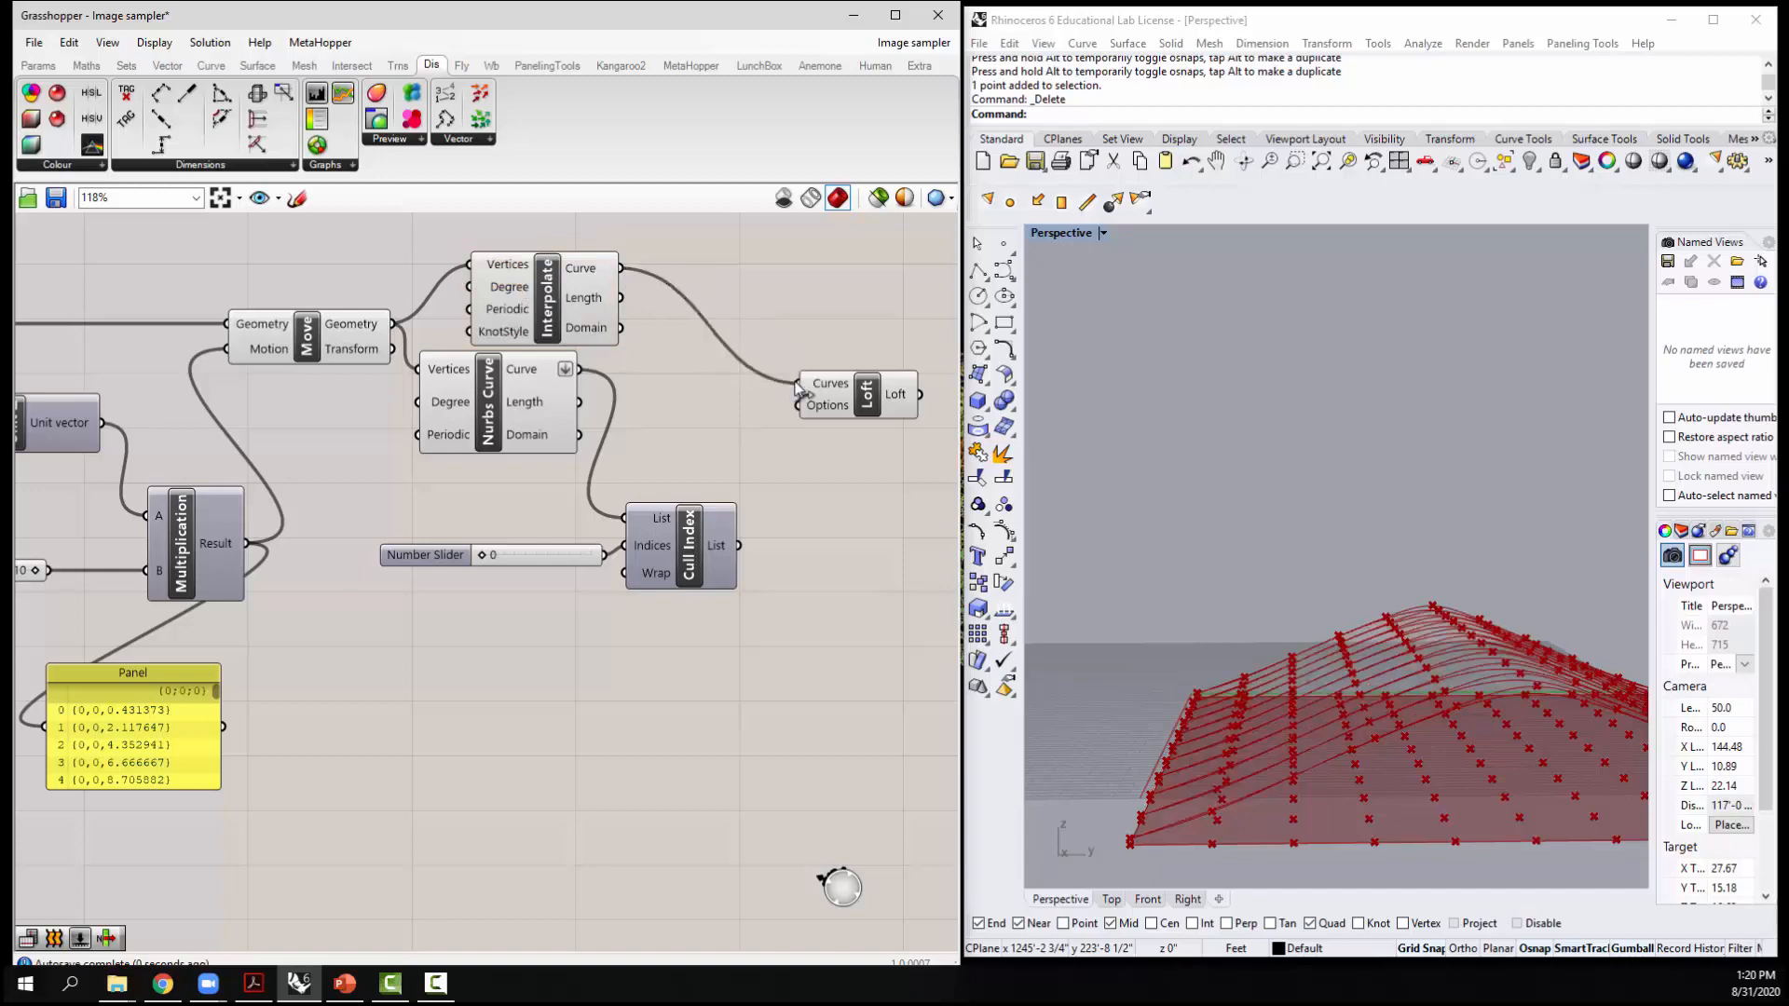
Flatten Interpolate's Curve output so the curves loft together, and view the resulting surface in Rhino
left_click(502, 410)
right_click_drag(1122, 451, 1327, 495)
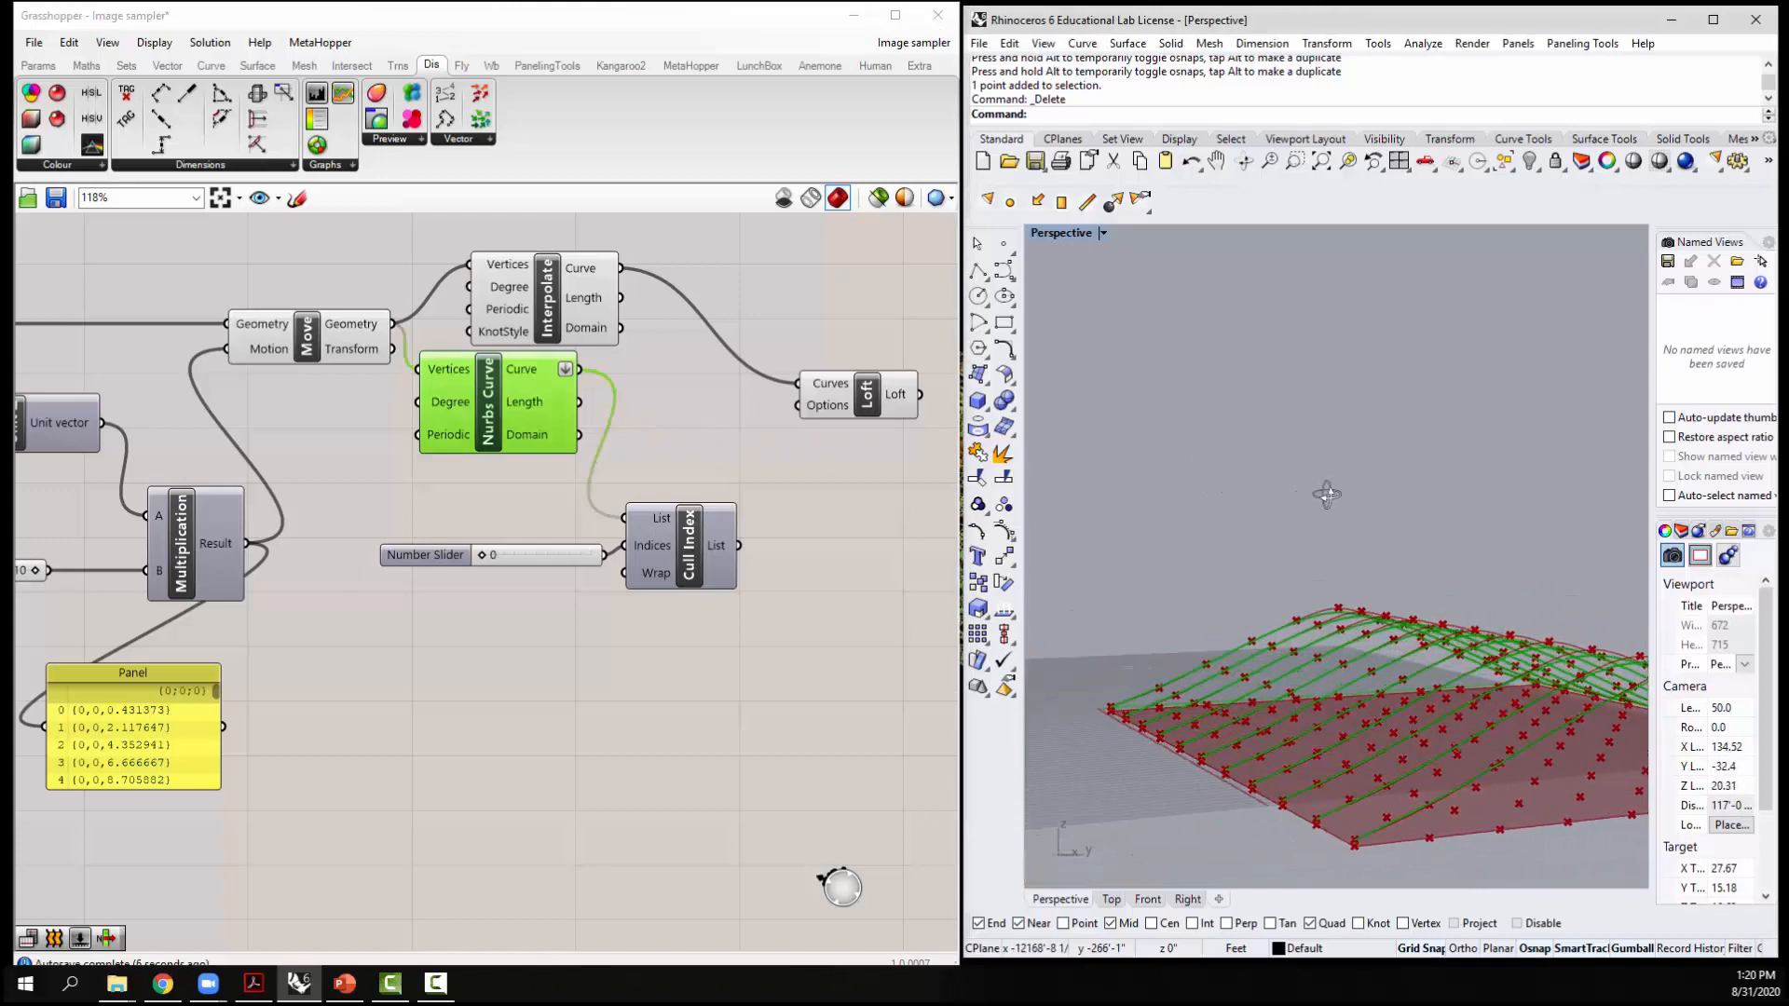
left_click_drag(877, 411, 856, 406)
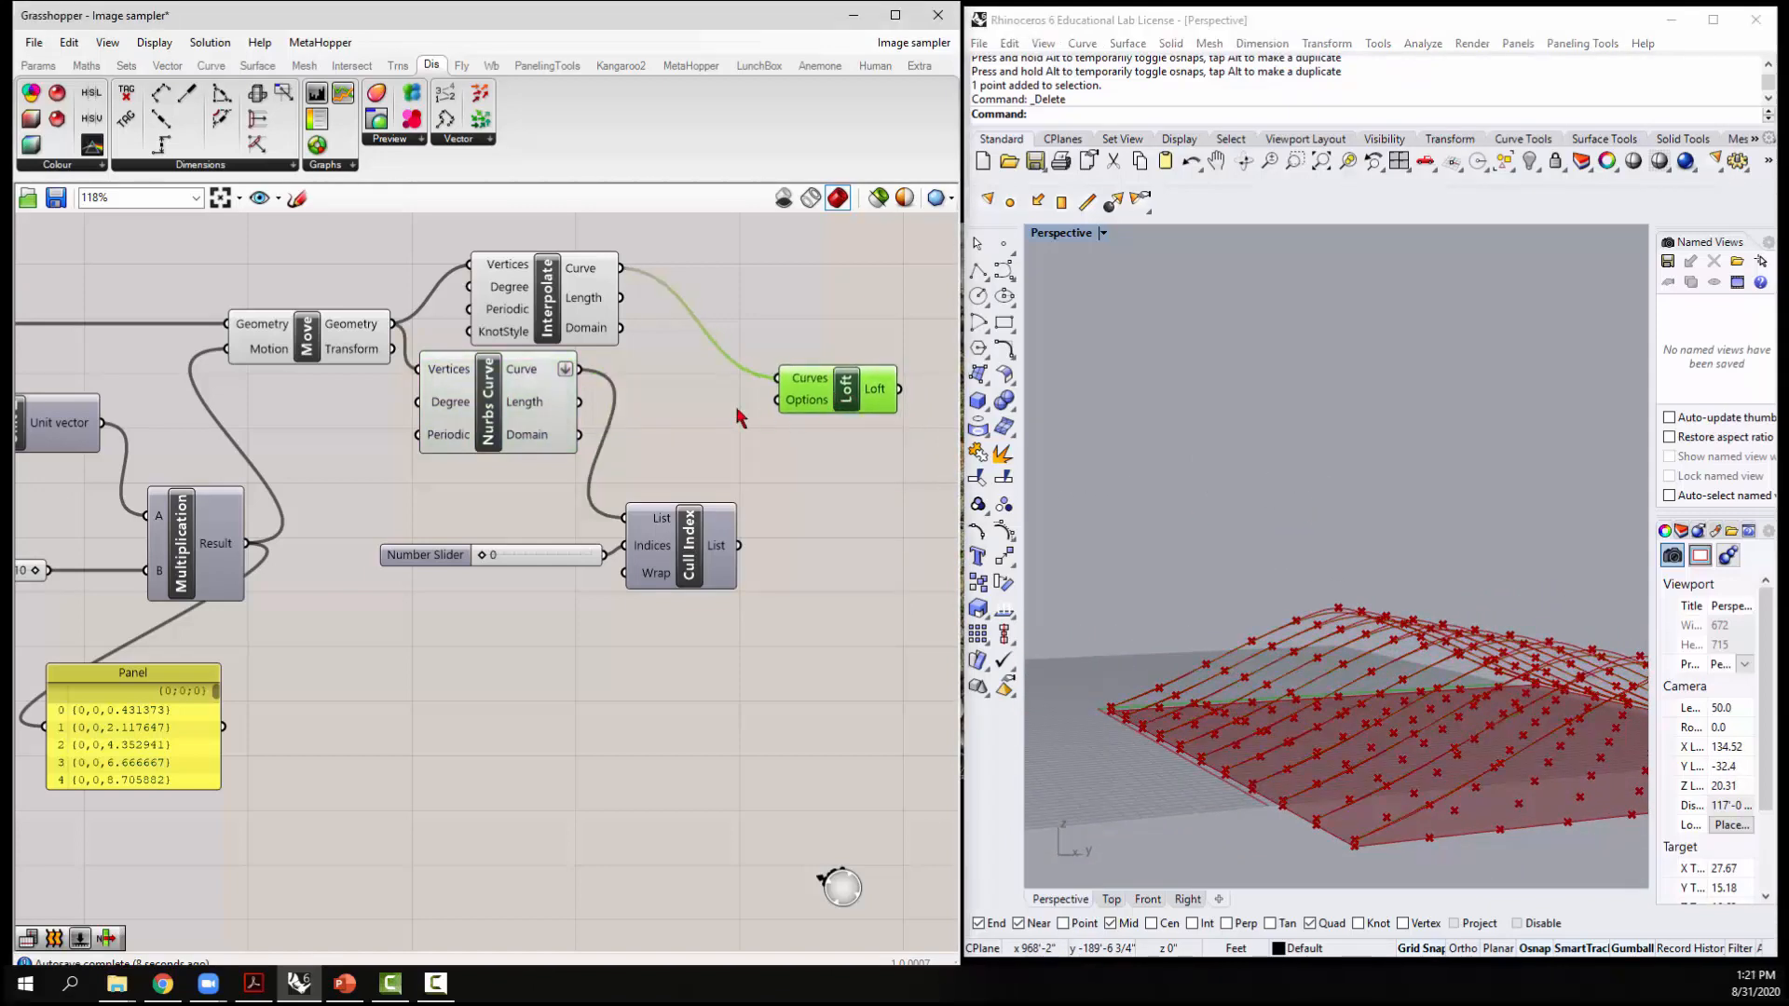
right_click(614, 277)
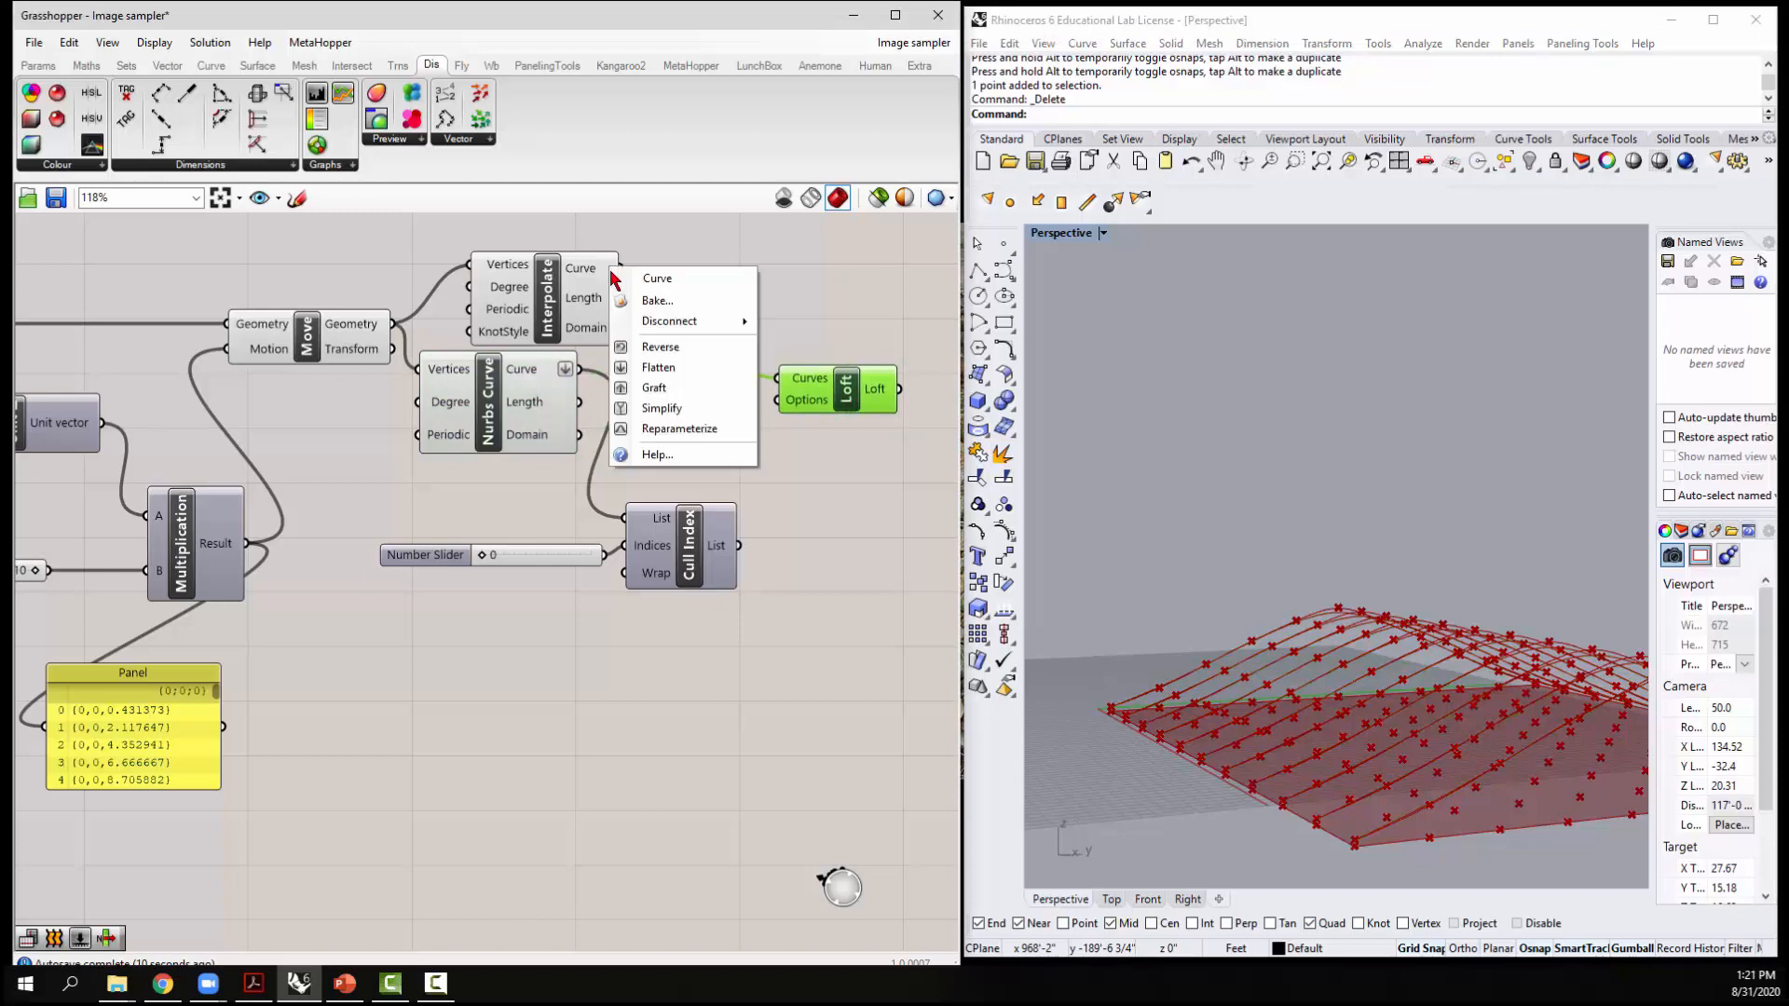
left_click(669, 372)
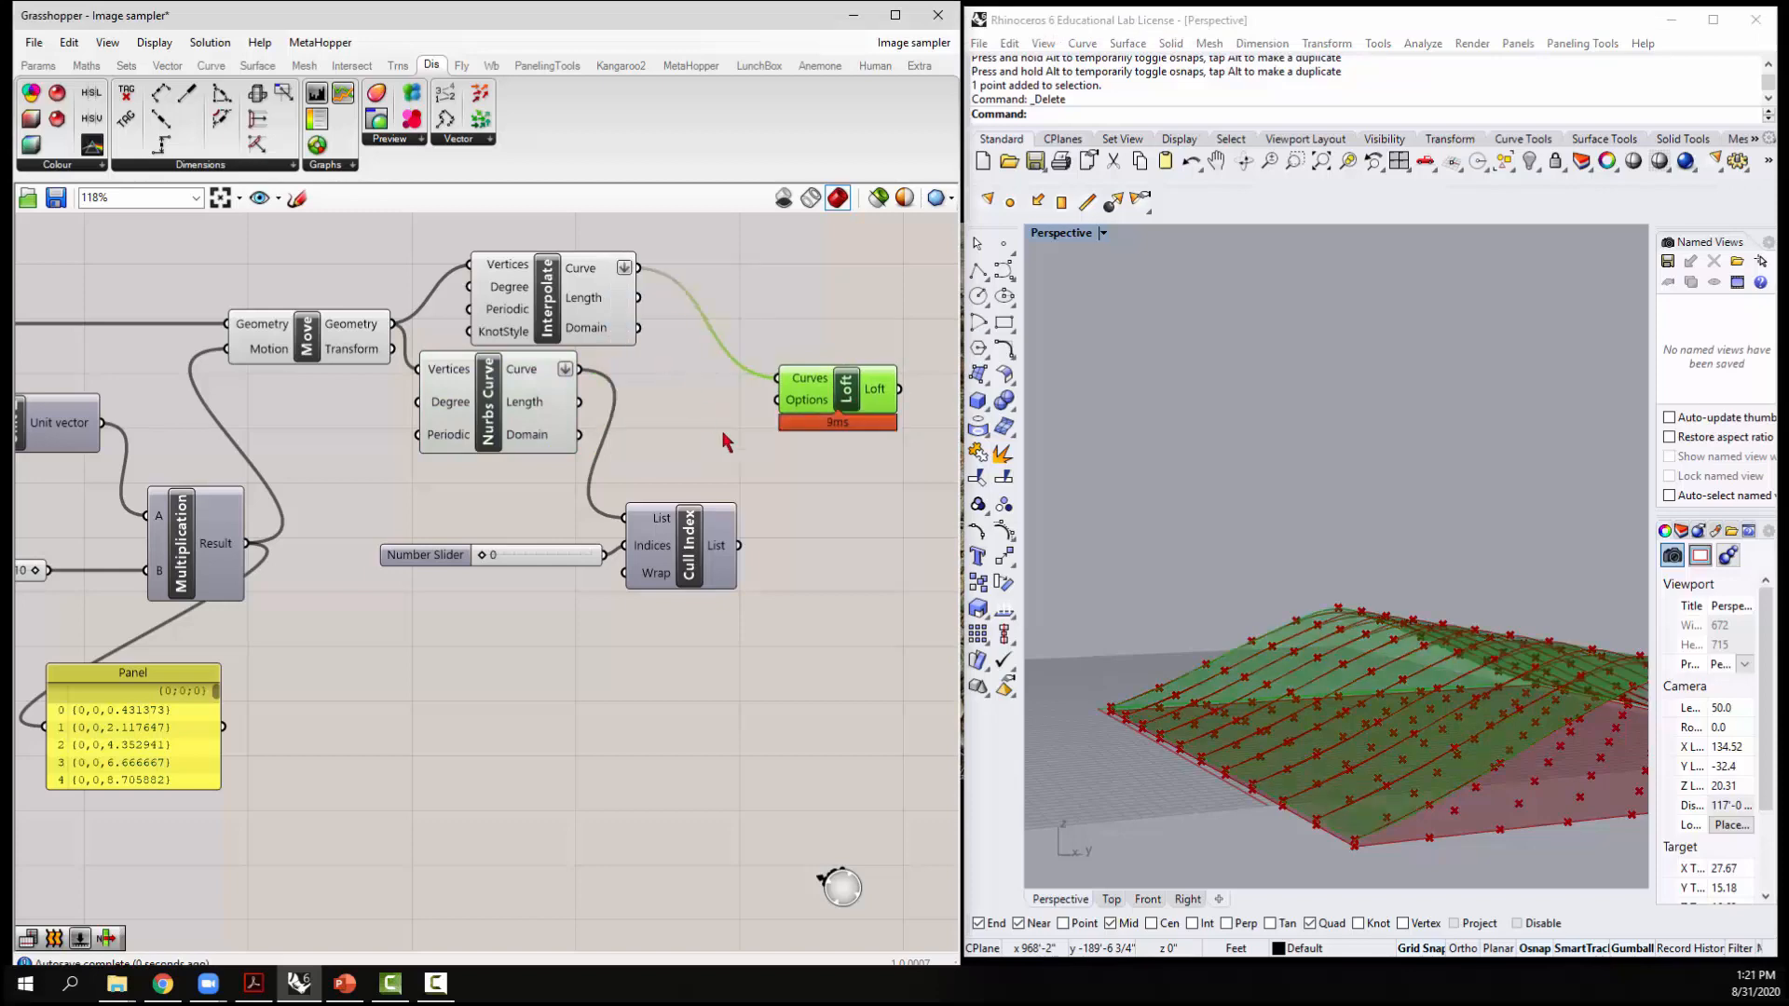
left_click(843, 550)
right_click_drag(1164, 531, 1322, 605)
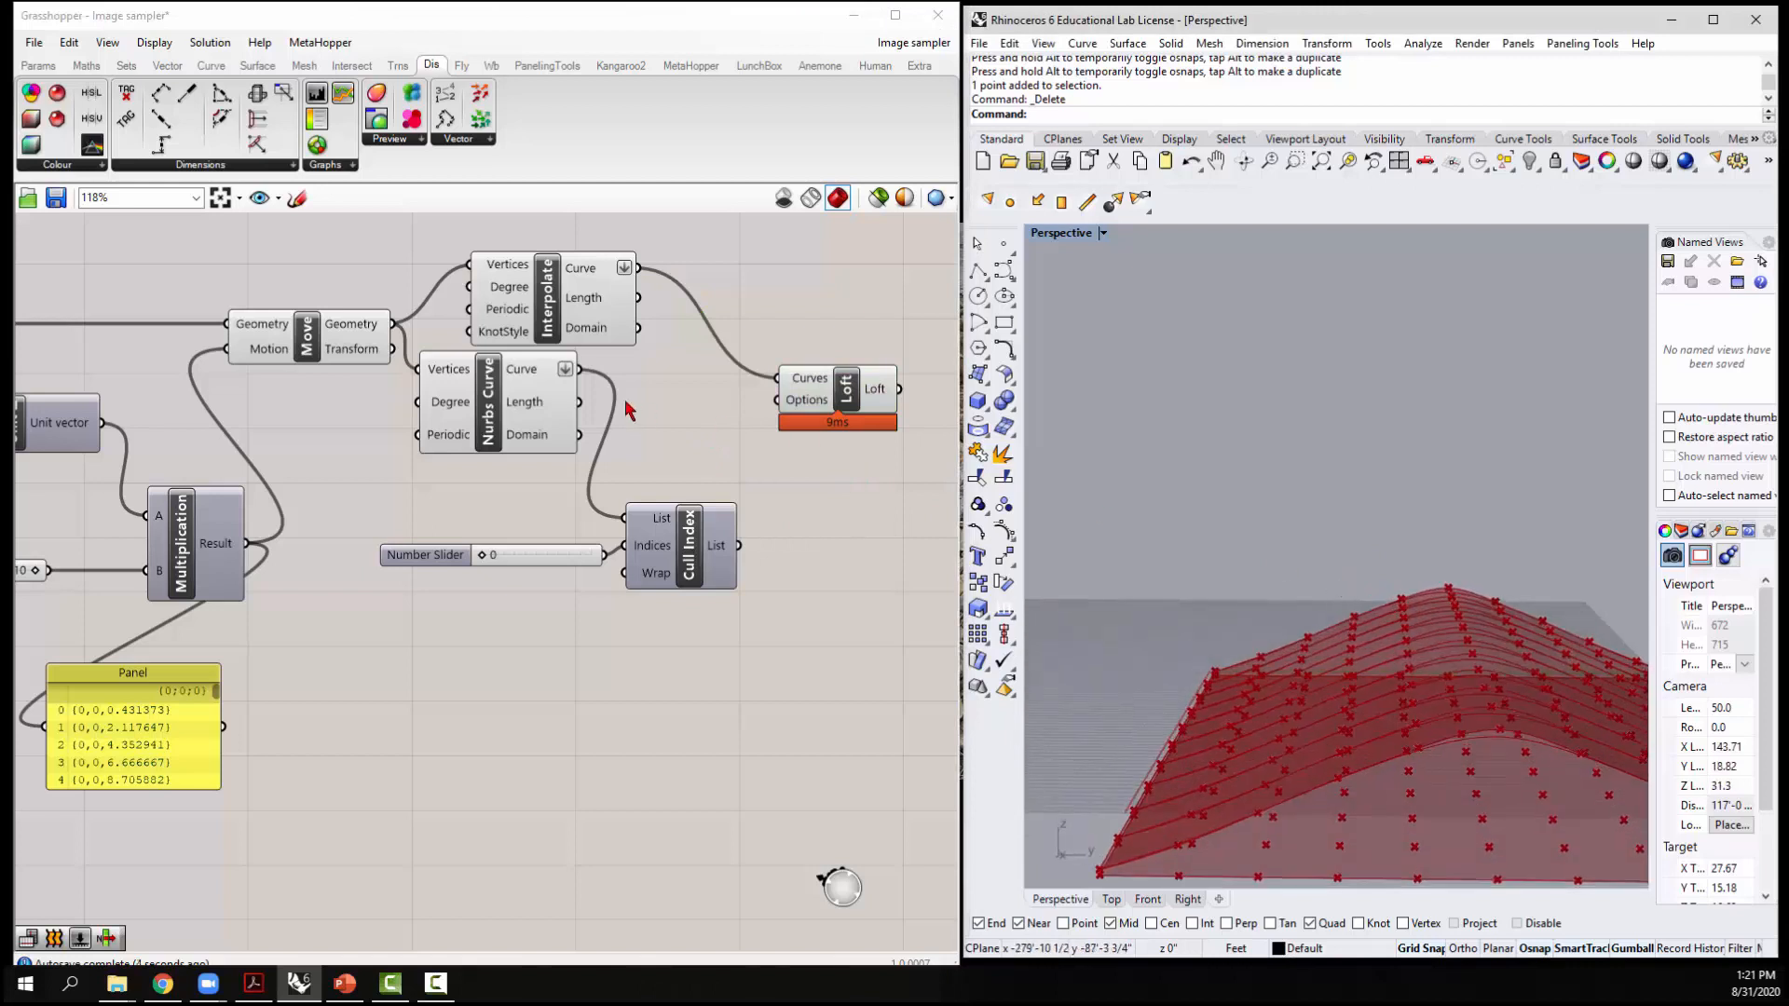
Remove Flatten from Nurbs Curve's Curve output and show that output in the panel, placed below Cull Index
right_click(567, 377)
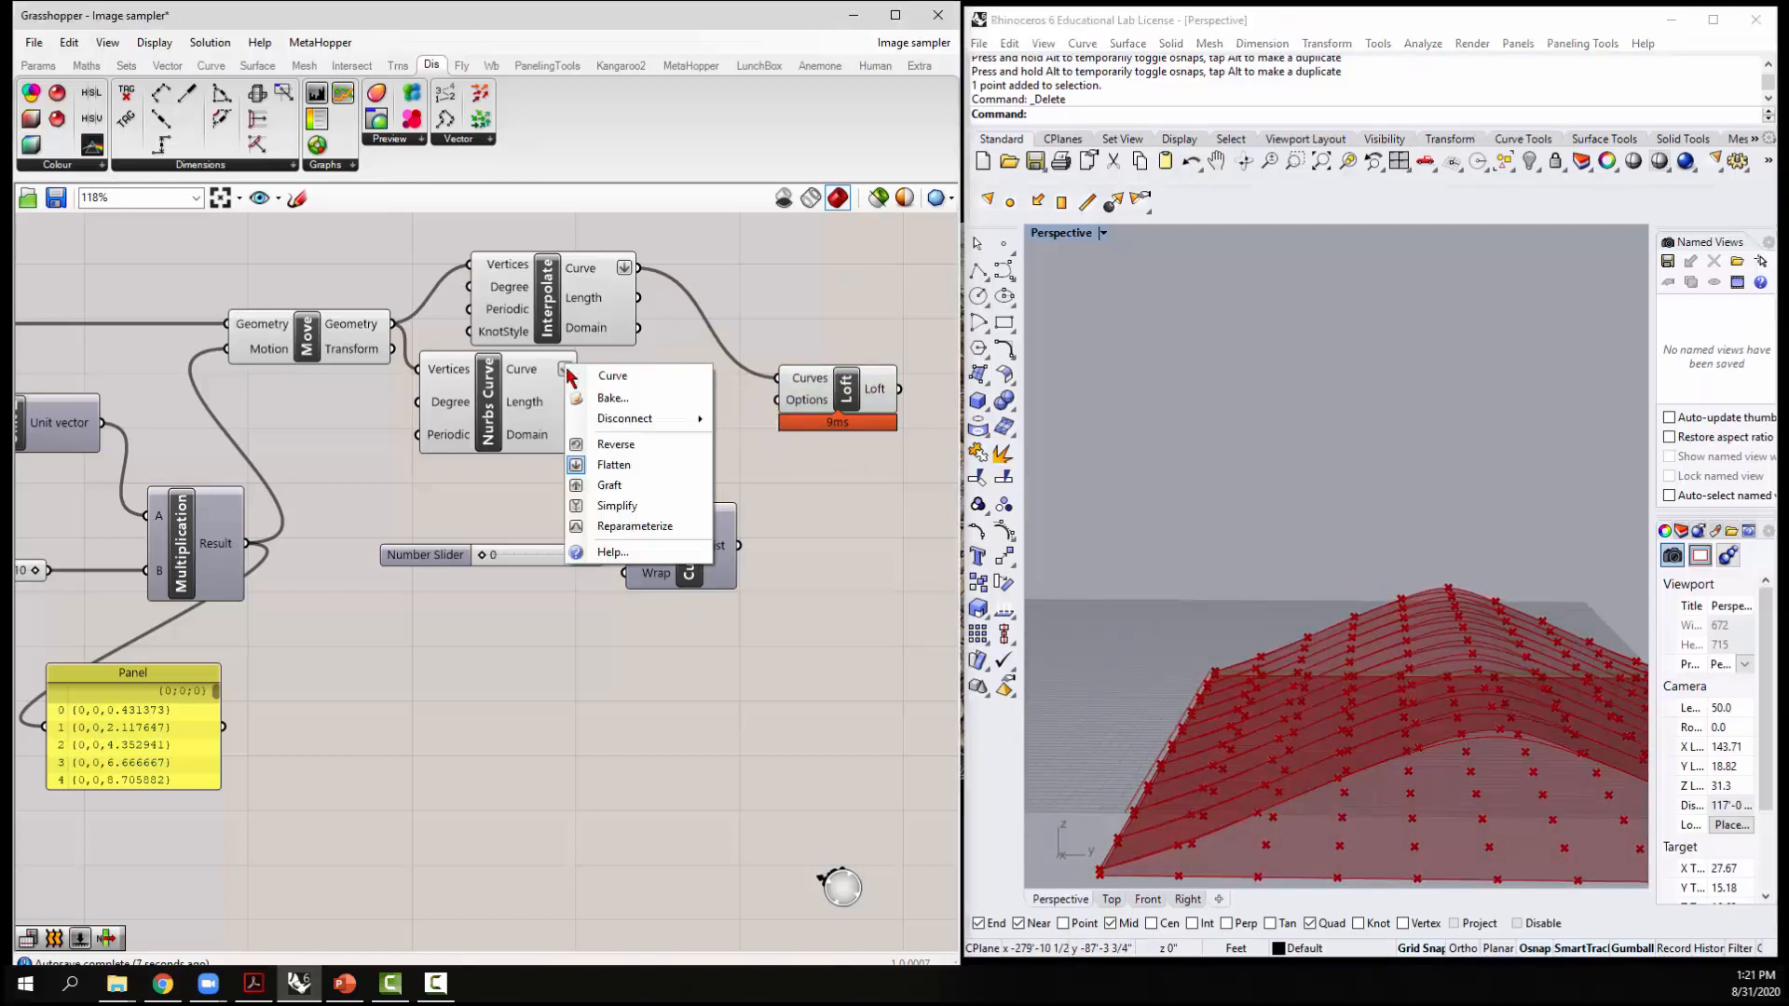
left_click(610, 471)
double_click(668, 448)
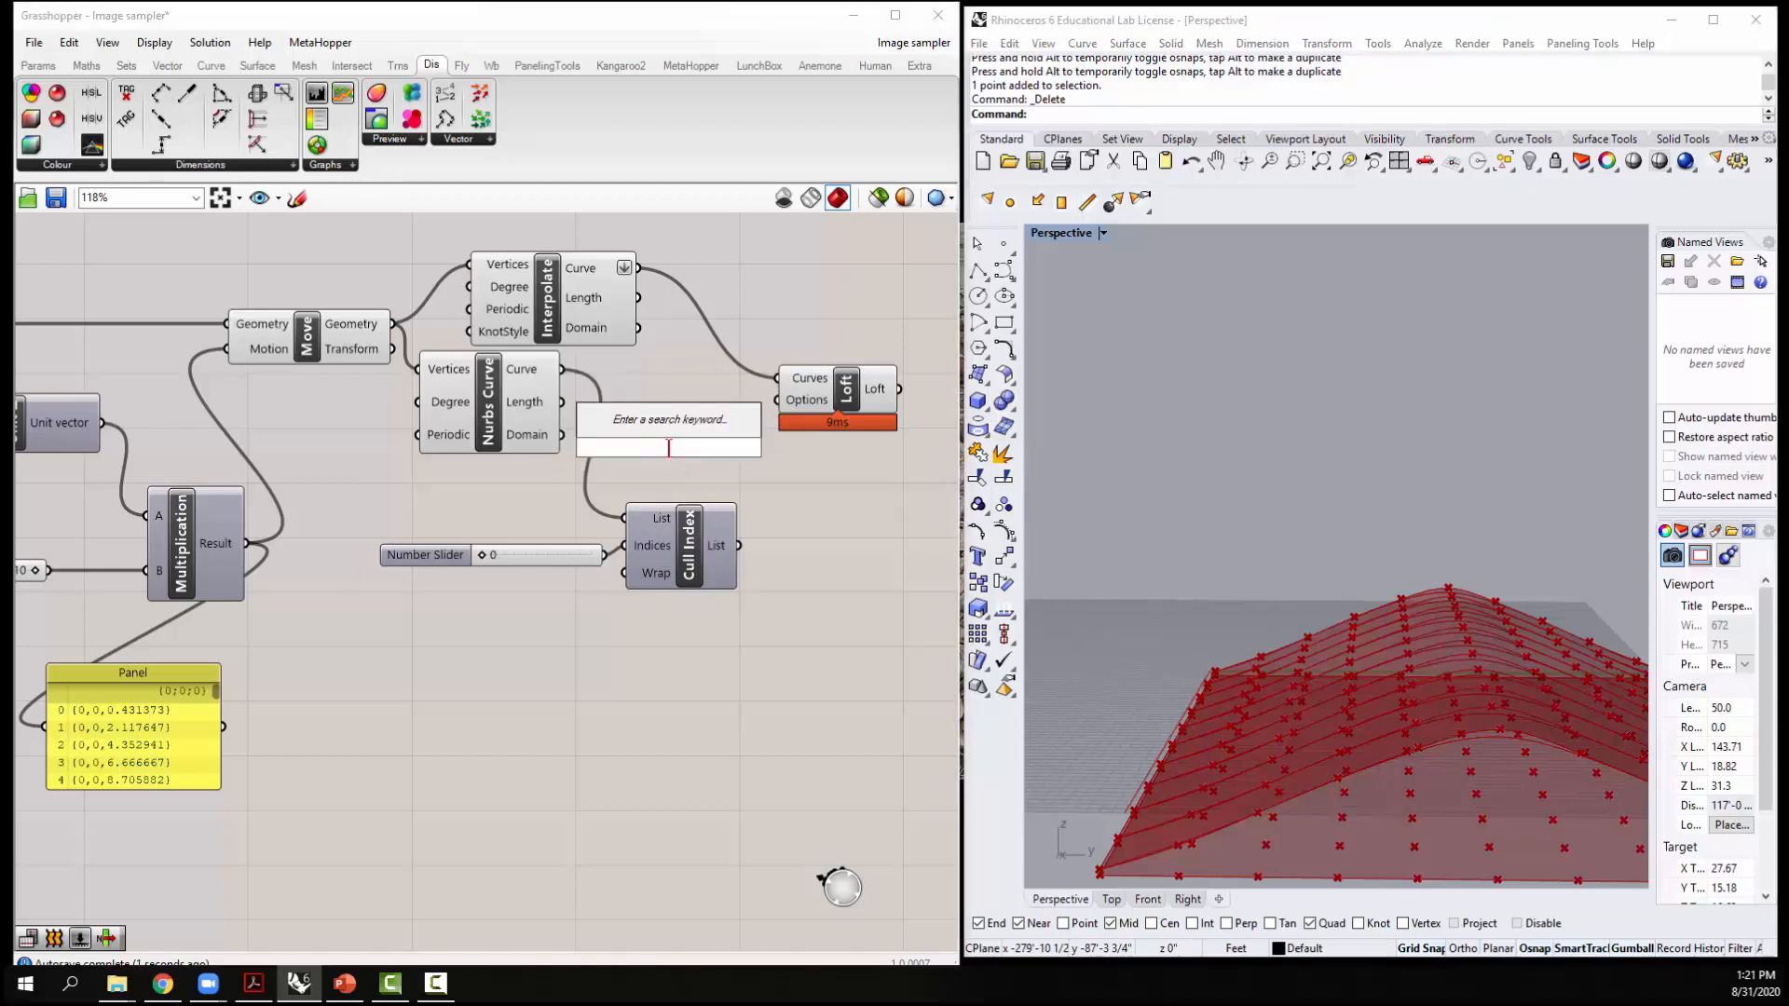
left_click_drag(562, 369, 65, 728)
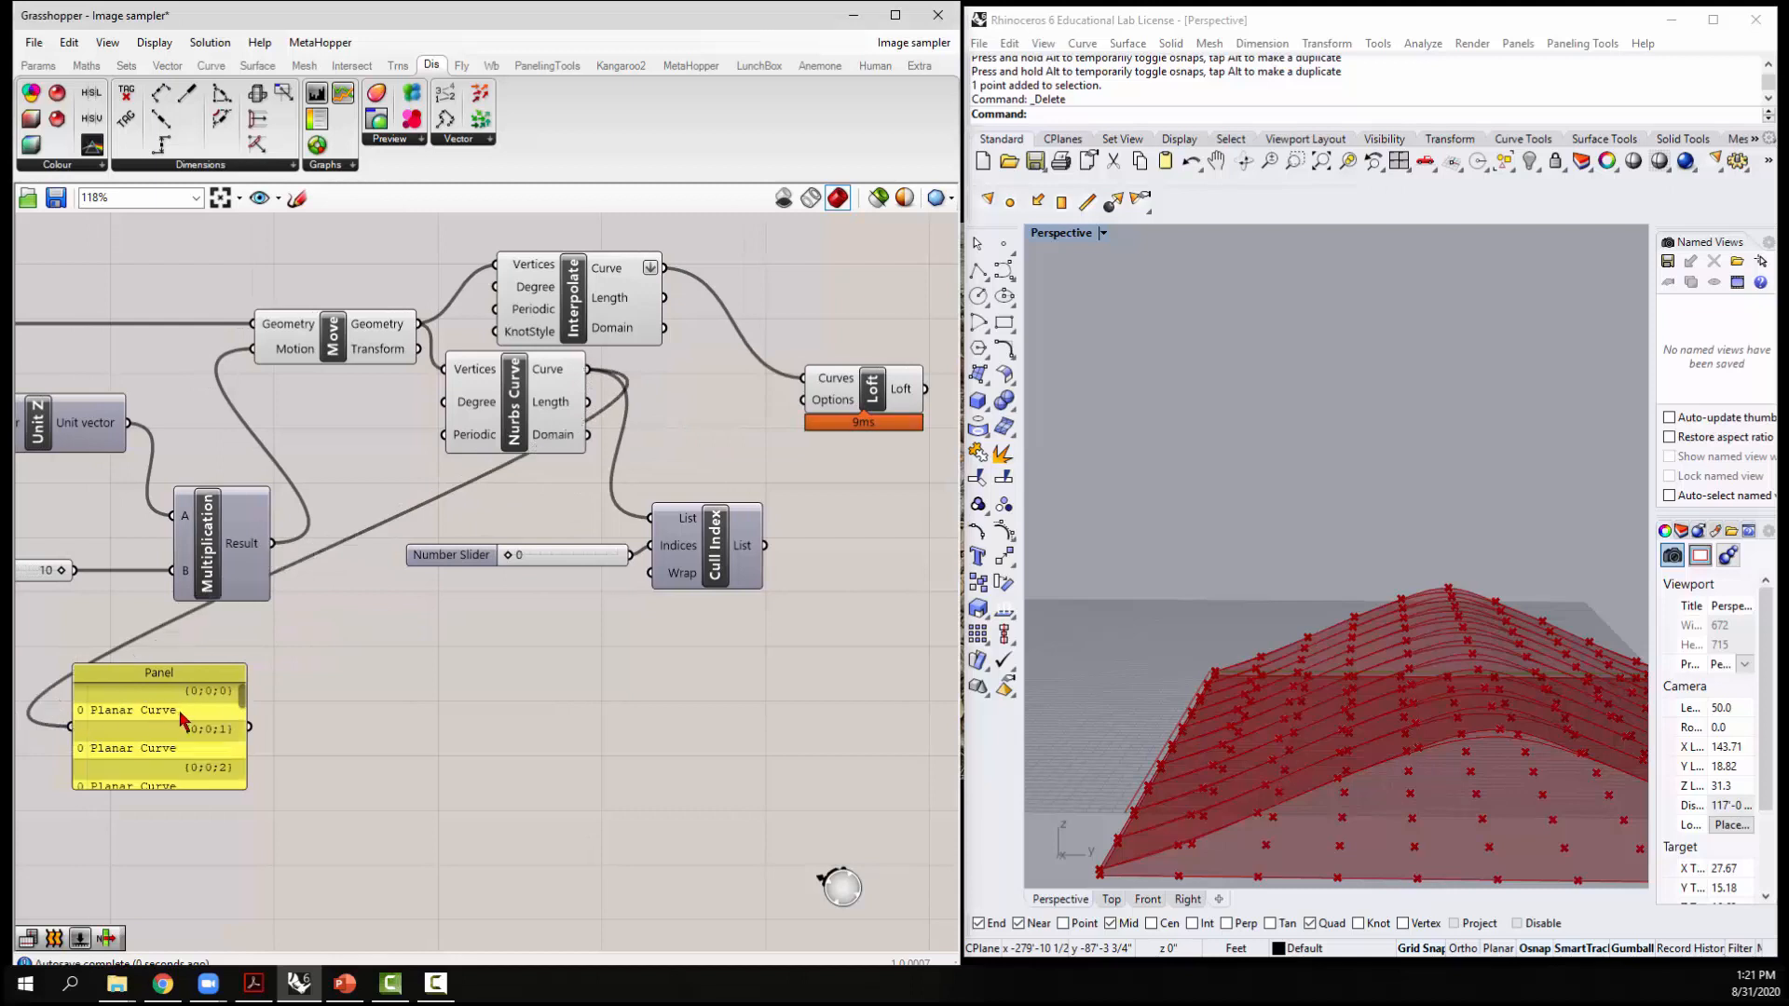
left_click_drag(187, 686, 818, 678)
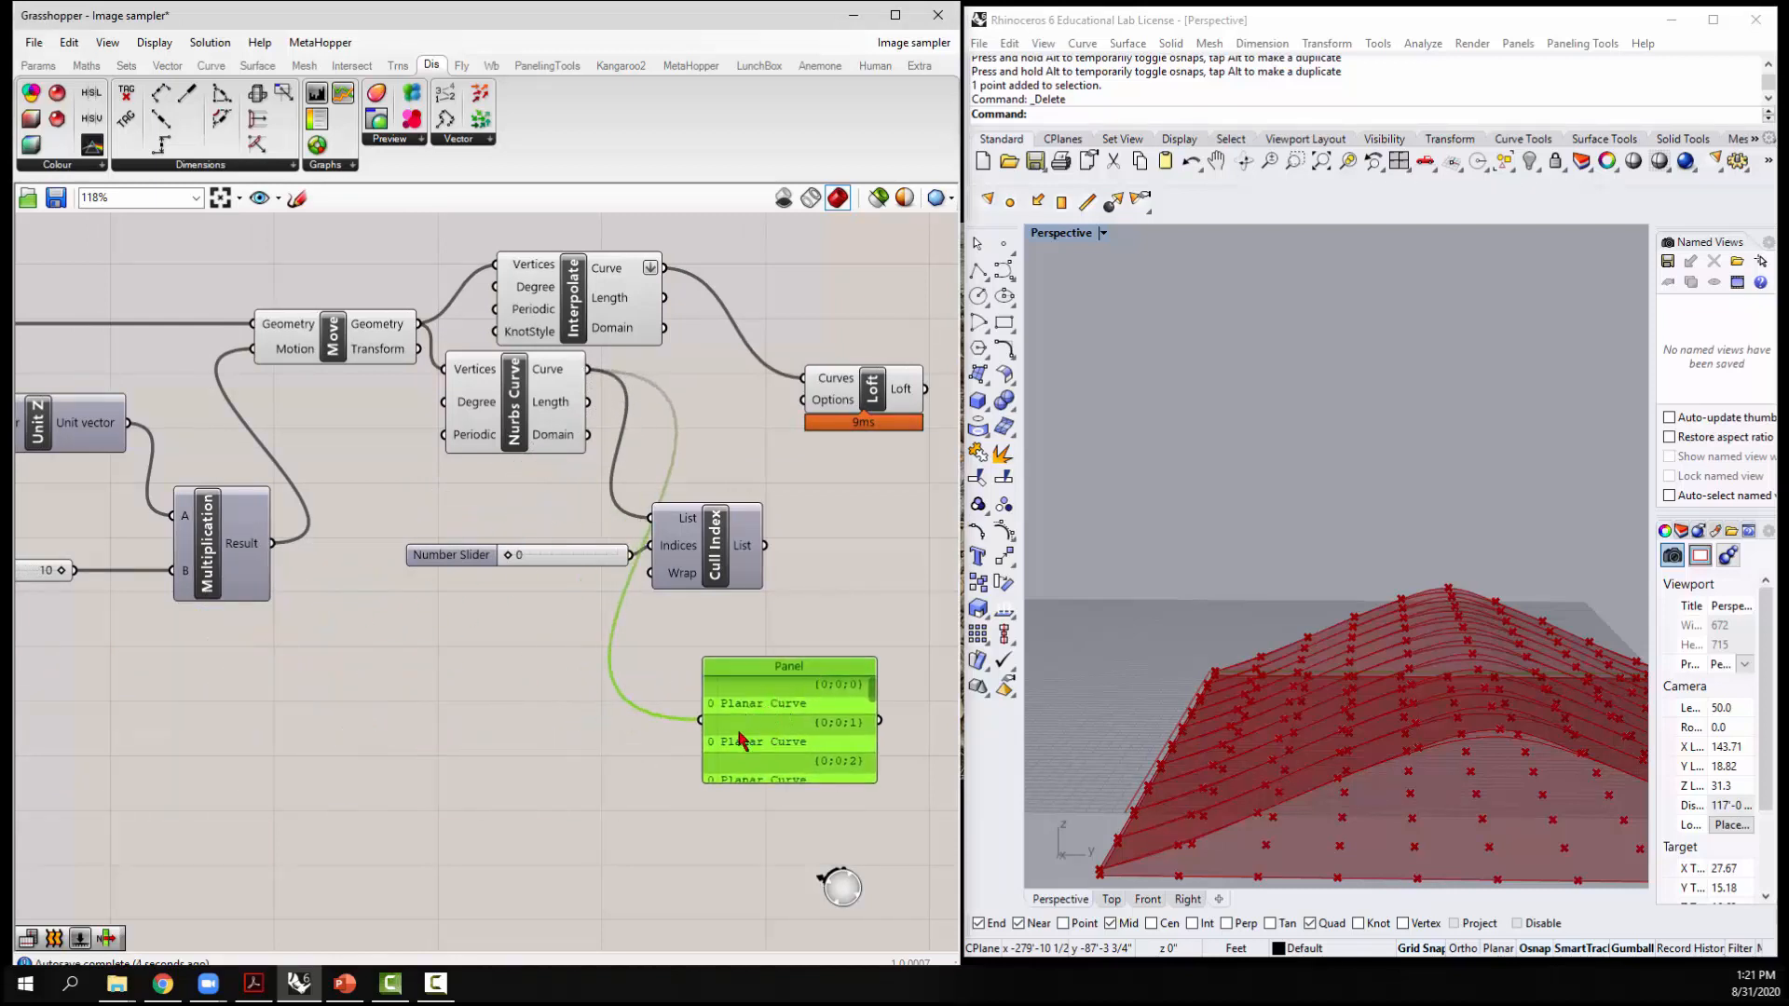
Replace the panel's input with Interpolate's flattened Curve output and shift the panel slightly sideways
left_click_drag(664, 269, 699, 717, "shift")
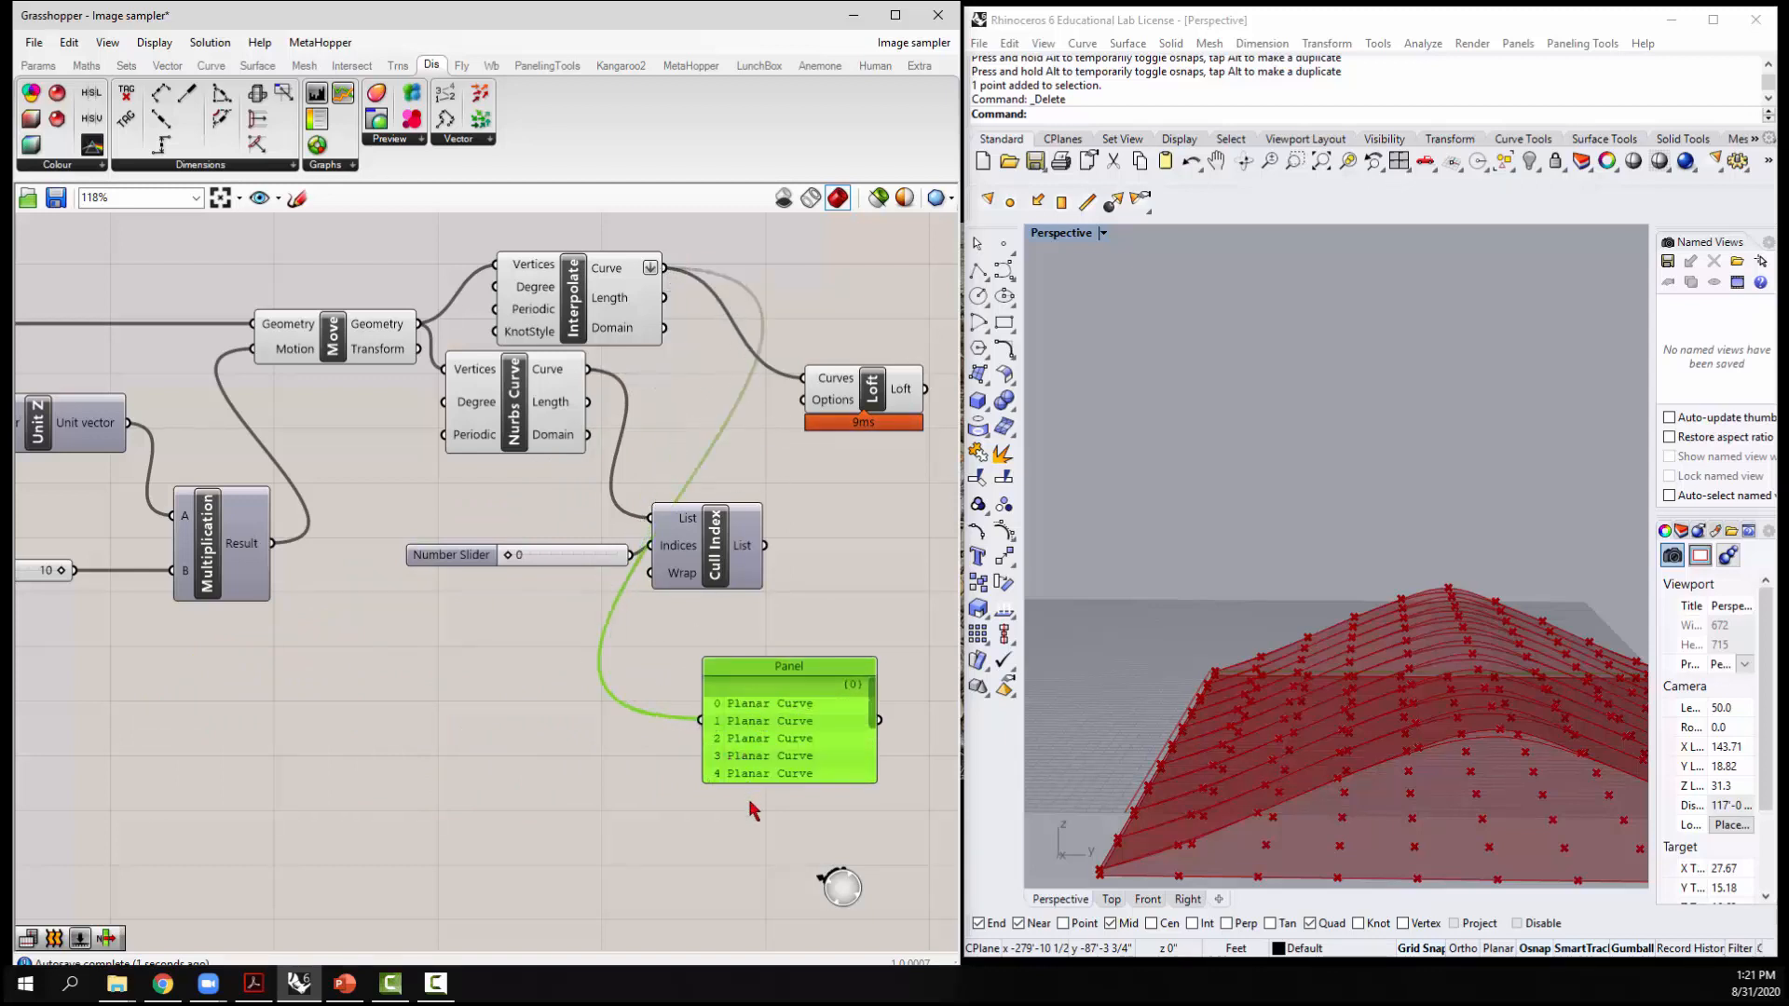
left_click_drag(798, 674, 693, 675)
left_click(813, 667)
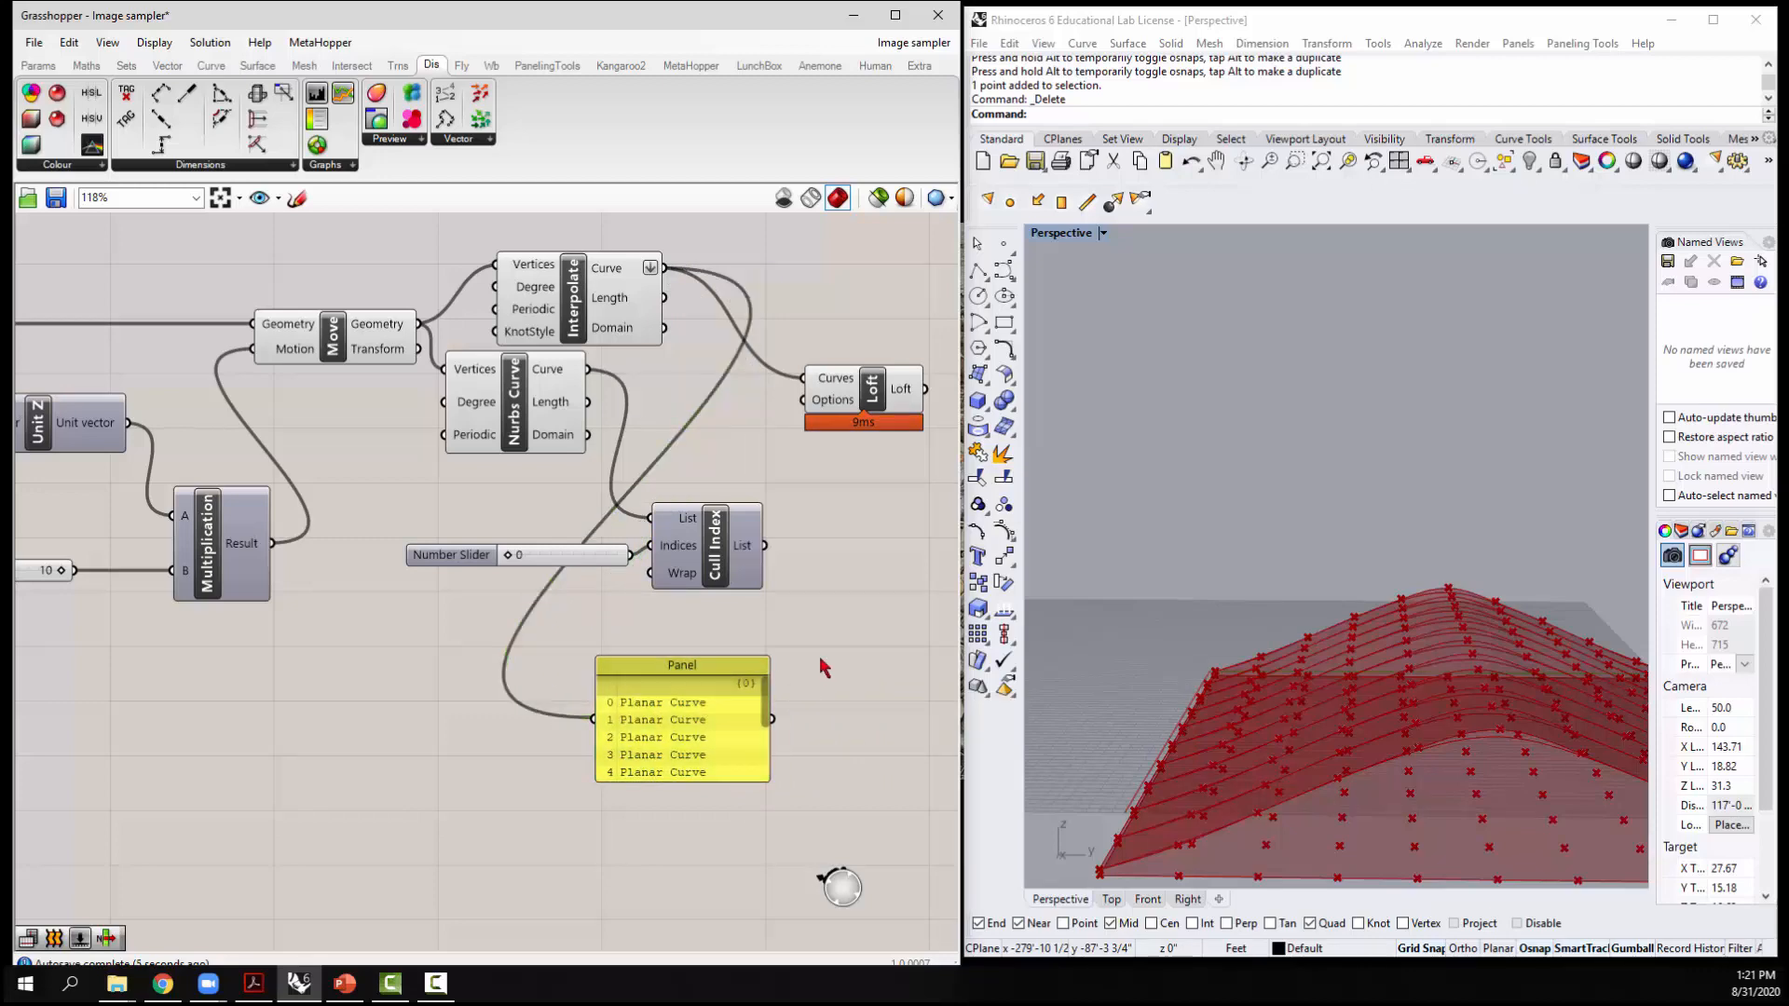
Turn off the preview of every component except Loft and view the lofted surface alone in Rhino
scroll(1306, 438, "down", 6)
right_click_drag(1299, 494, 1197, 557)
scroll(813, 531, "down", 4)
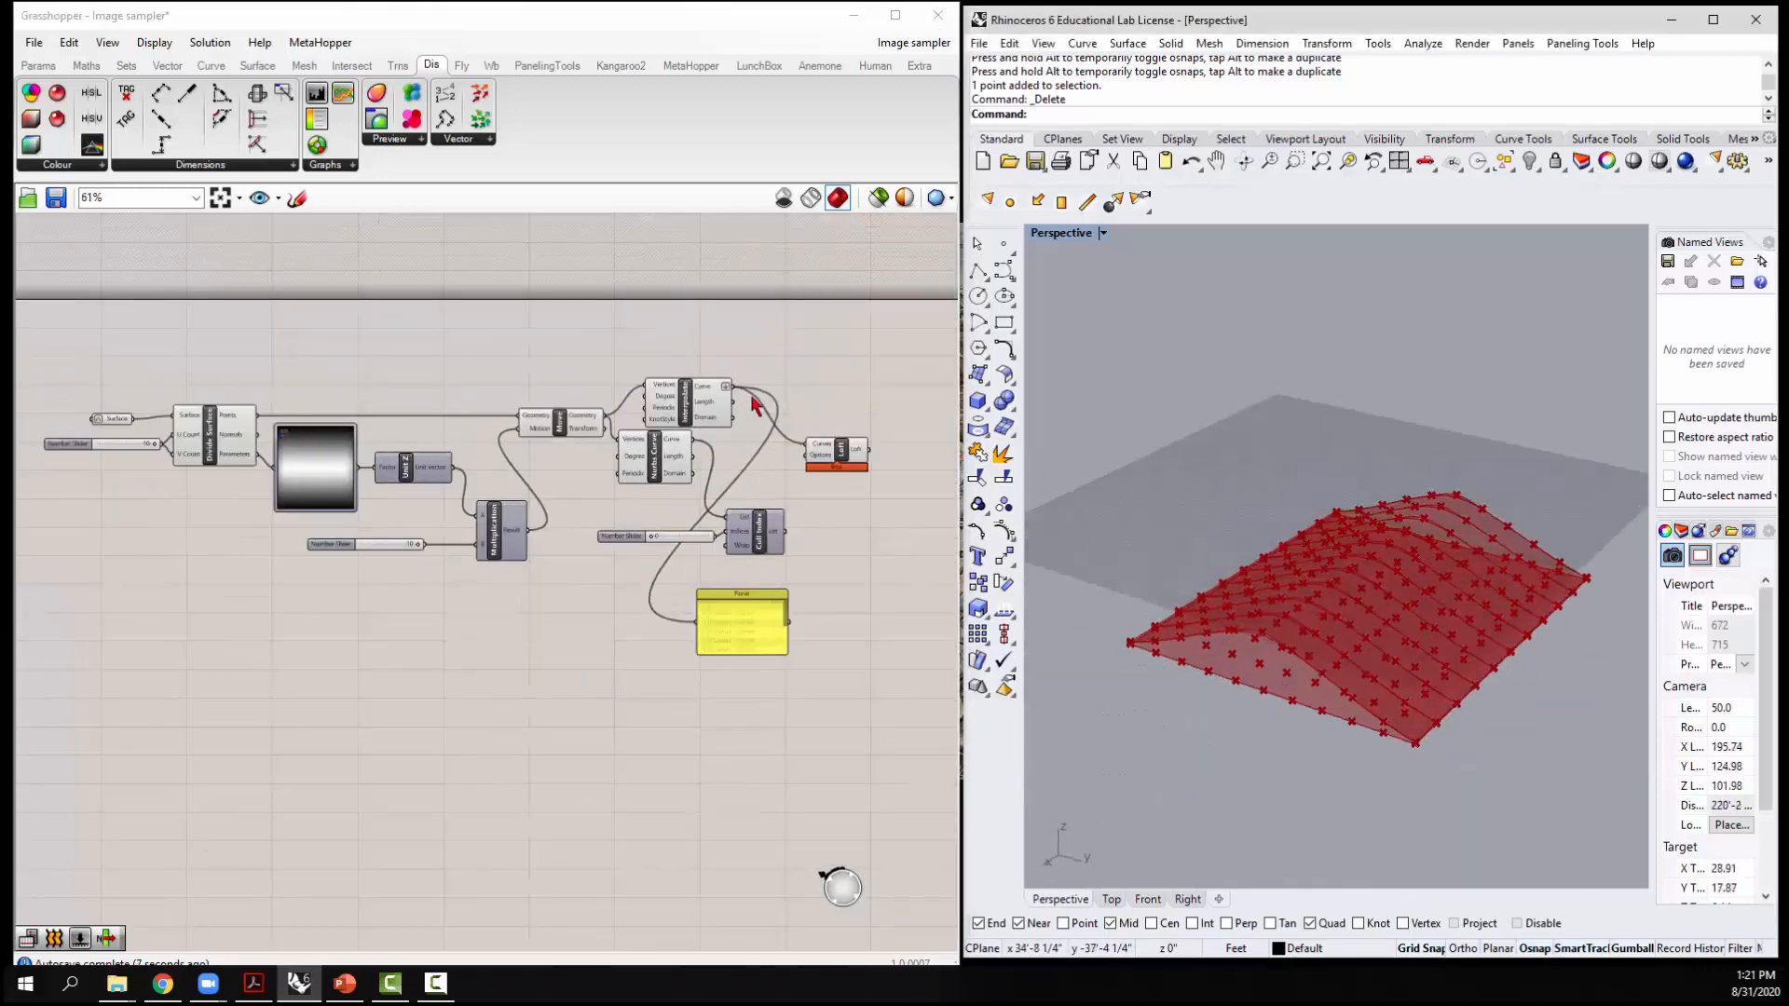
left_click_drag(745, 343, 81, 606)
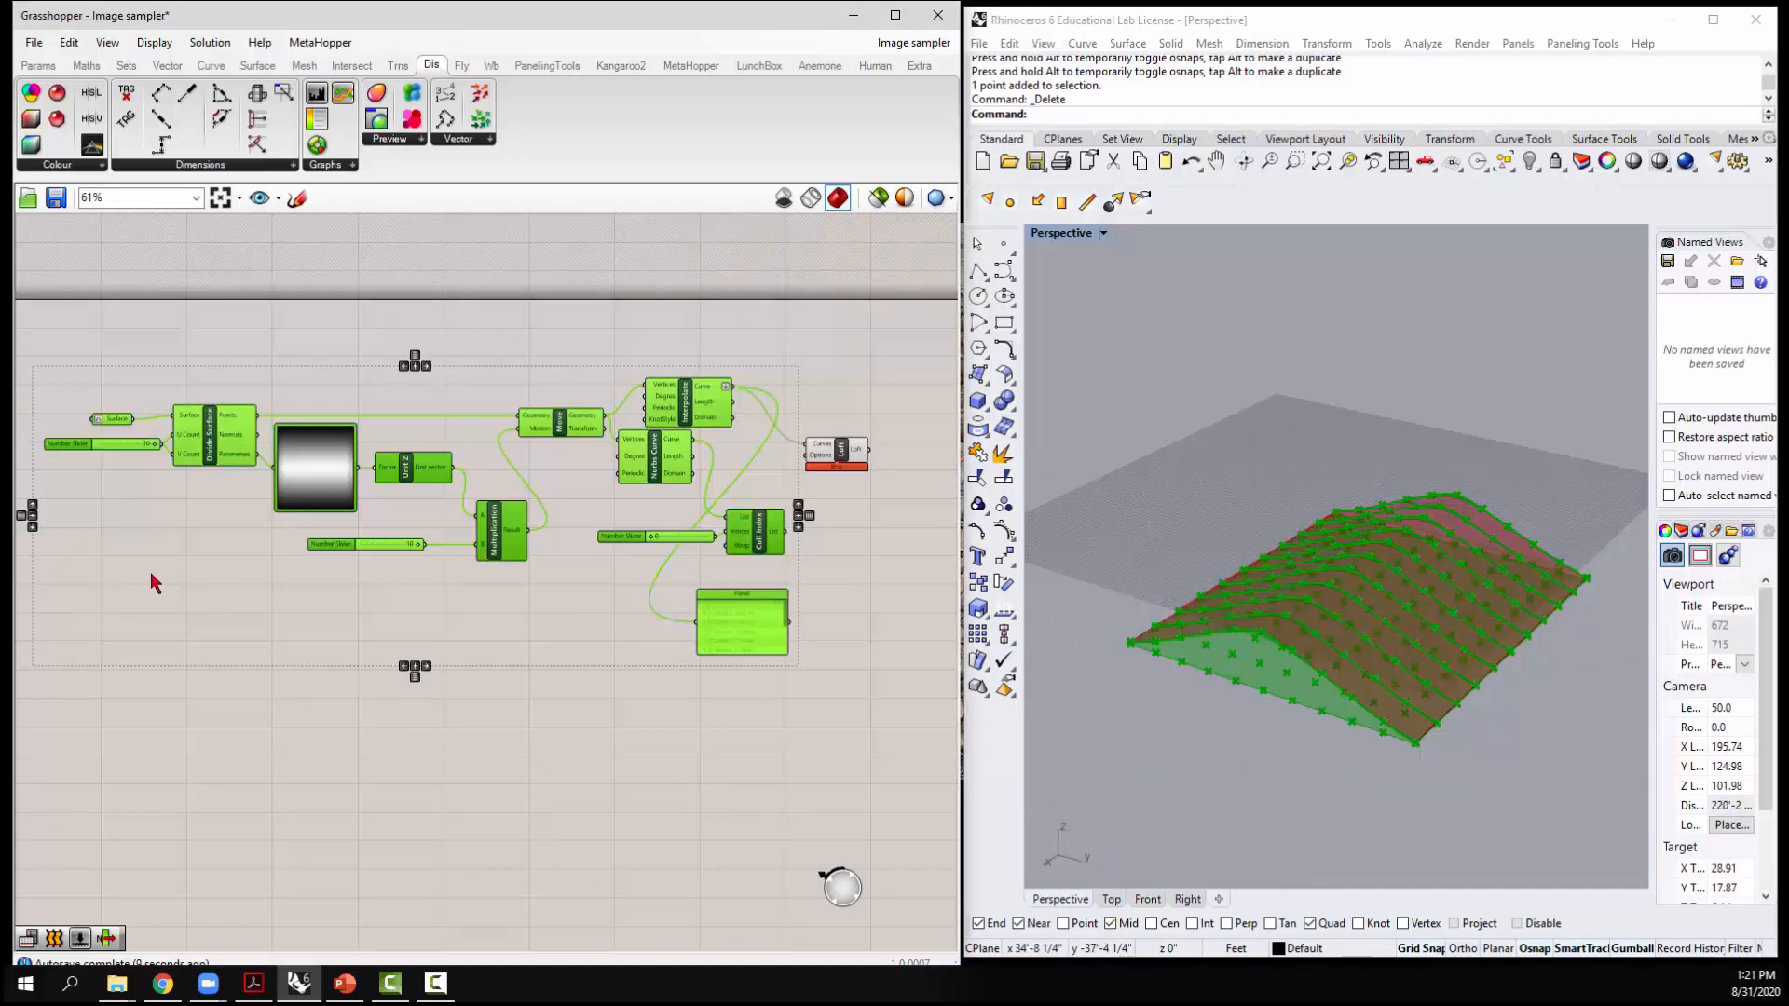
key("space")
left_click(216, 524)
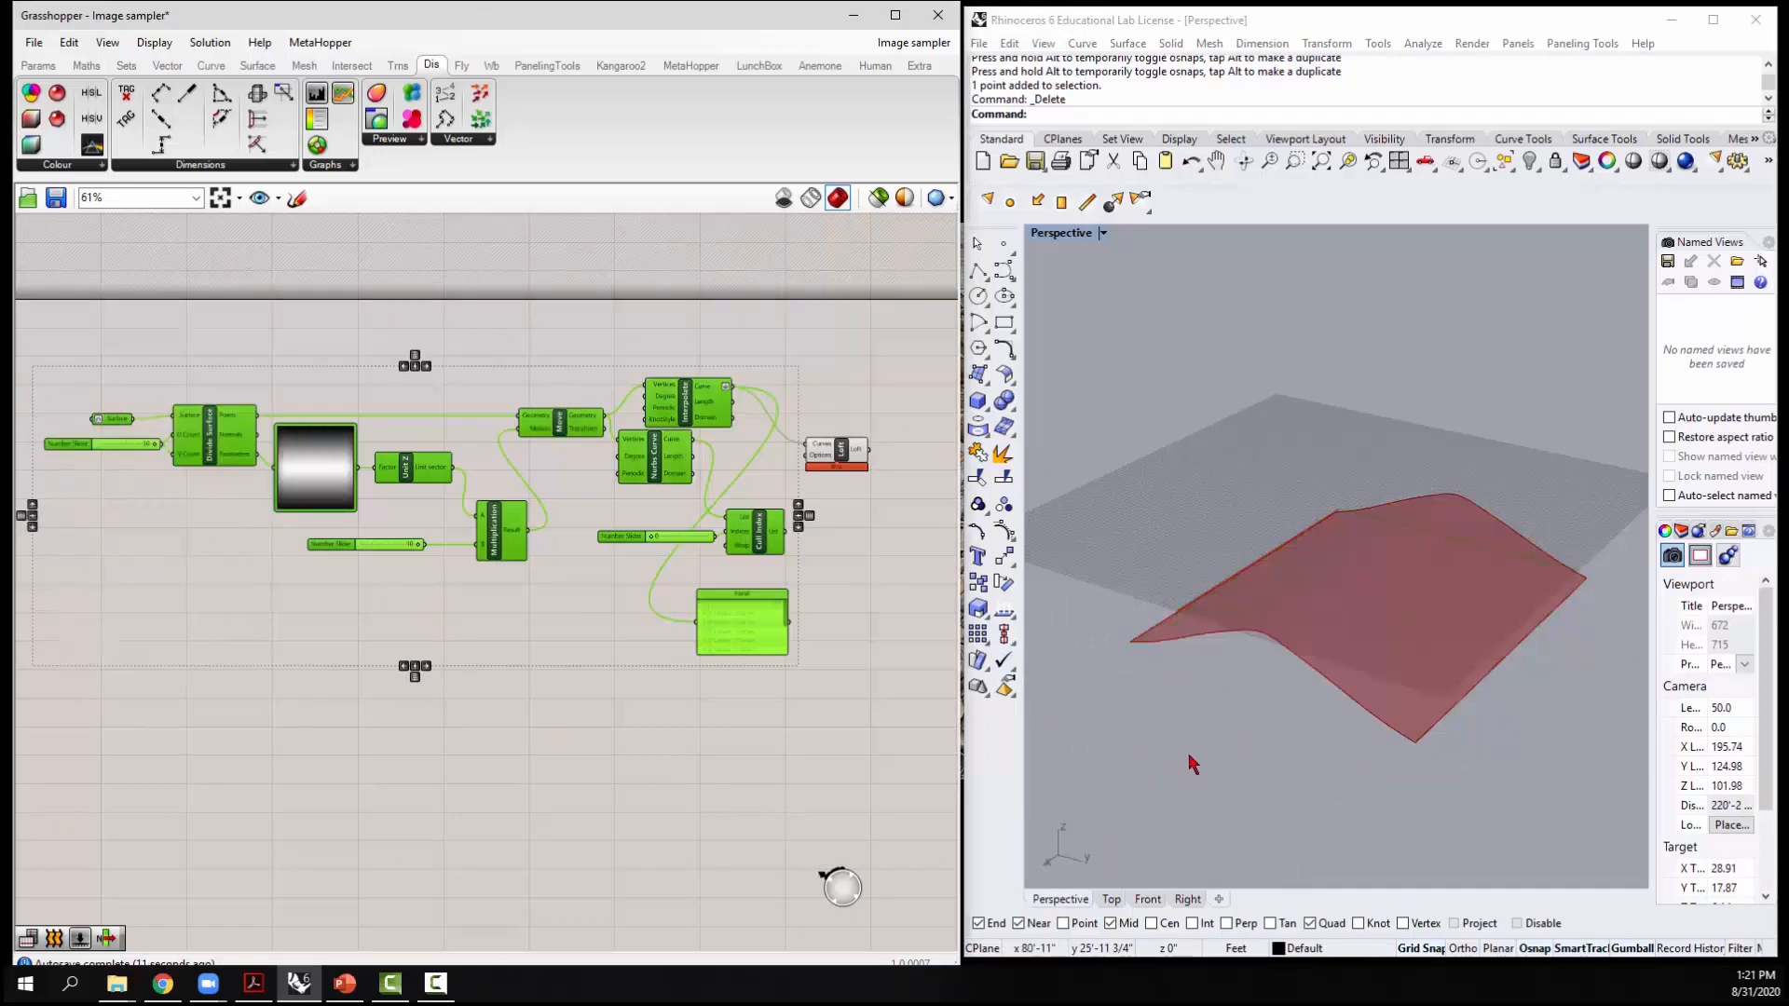
right_click_drag(1190, 759, 1403, 708)
left_click(764, 705)
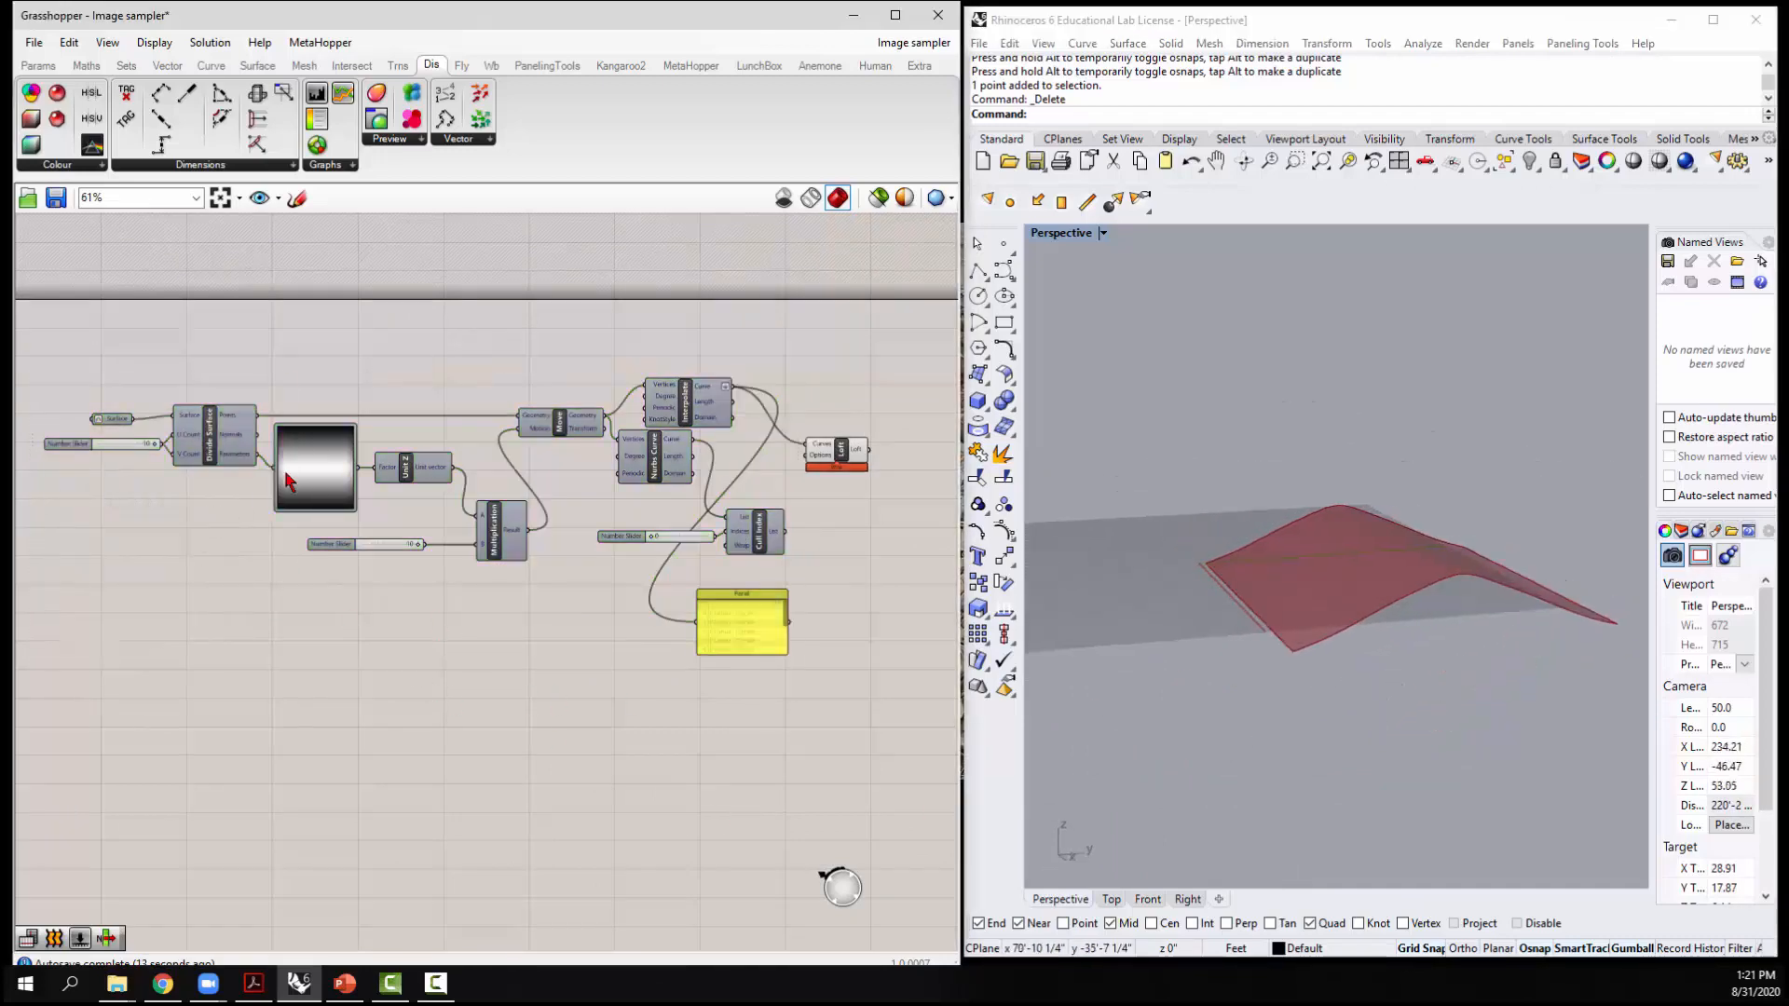
Load crc_circle_gradient.jpg from the SHARED > MATERIALS > Gradients folder into the image sampler and apply it
double_click(323, 482)
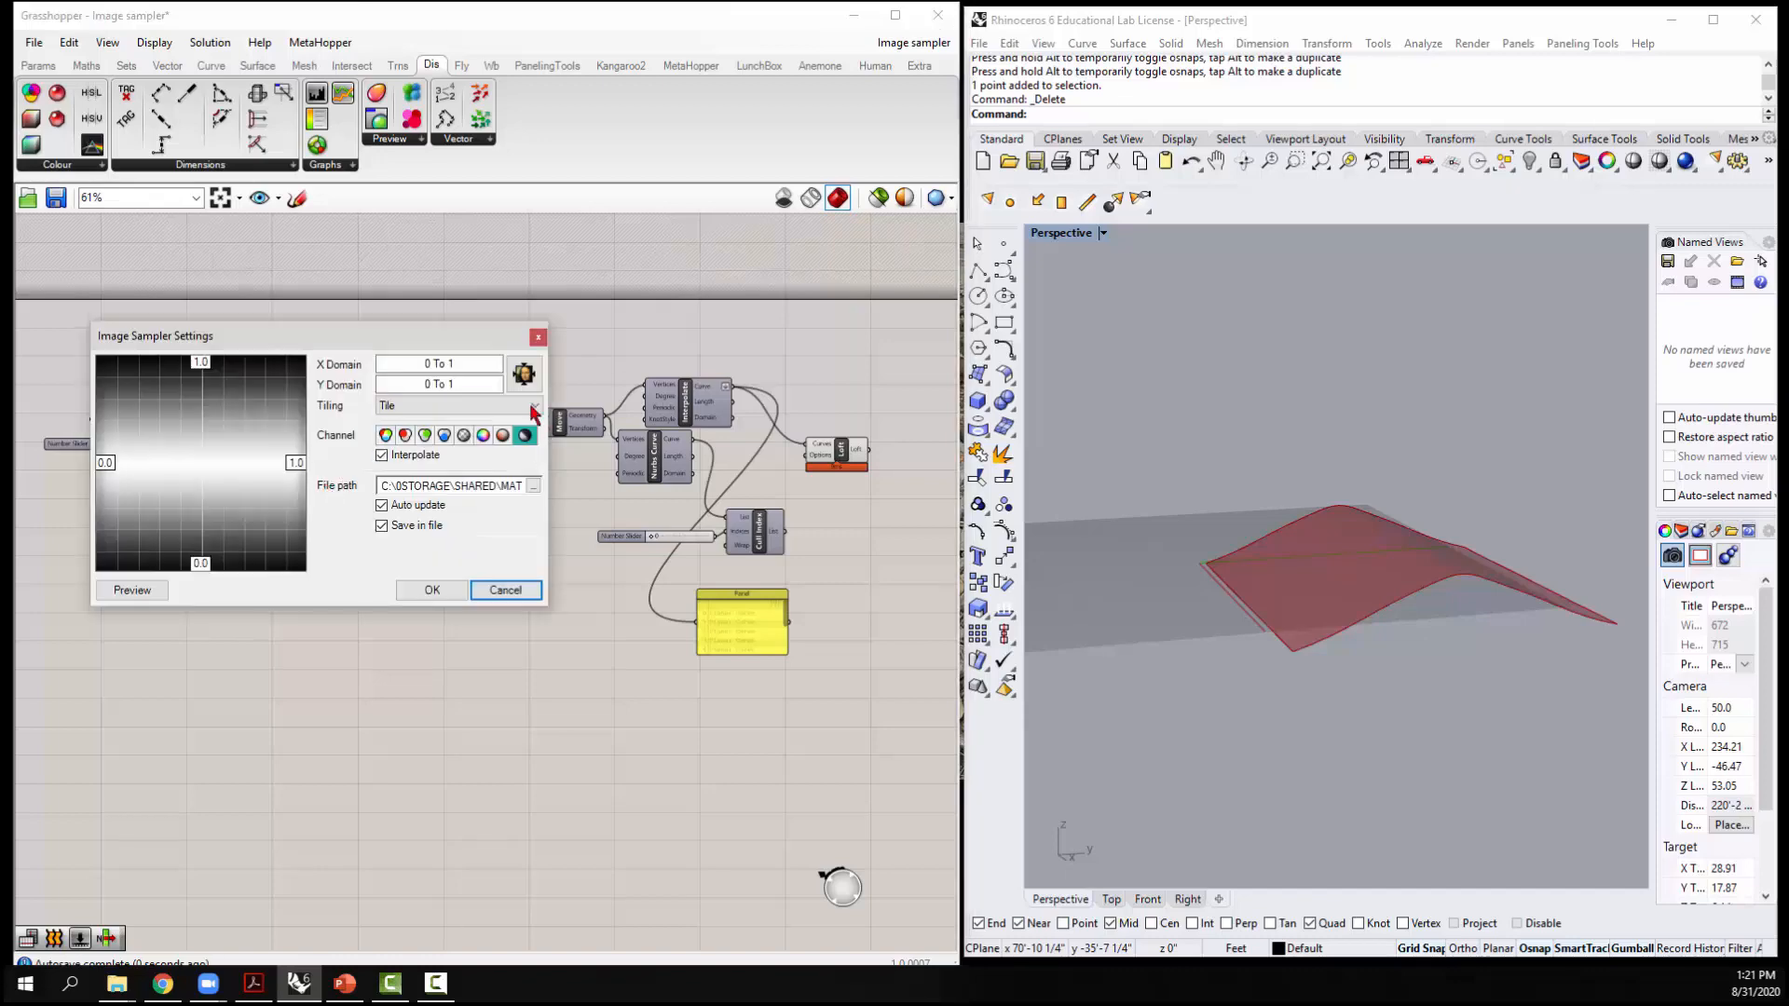
left_click(533, 486)
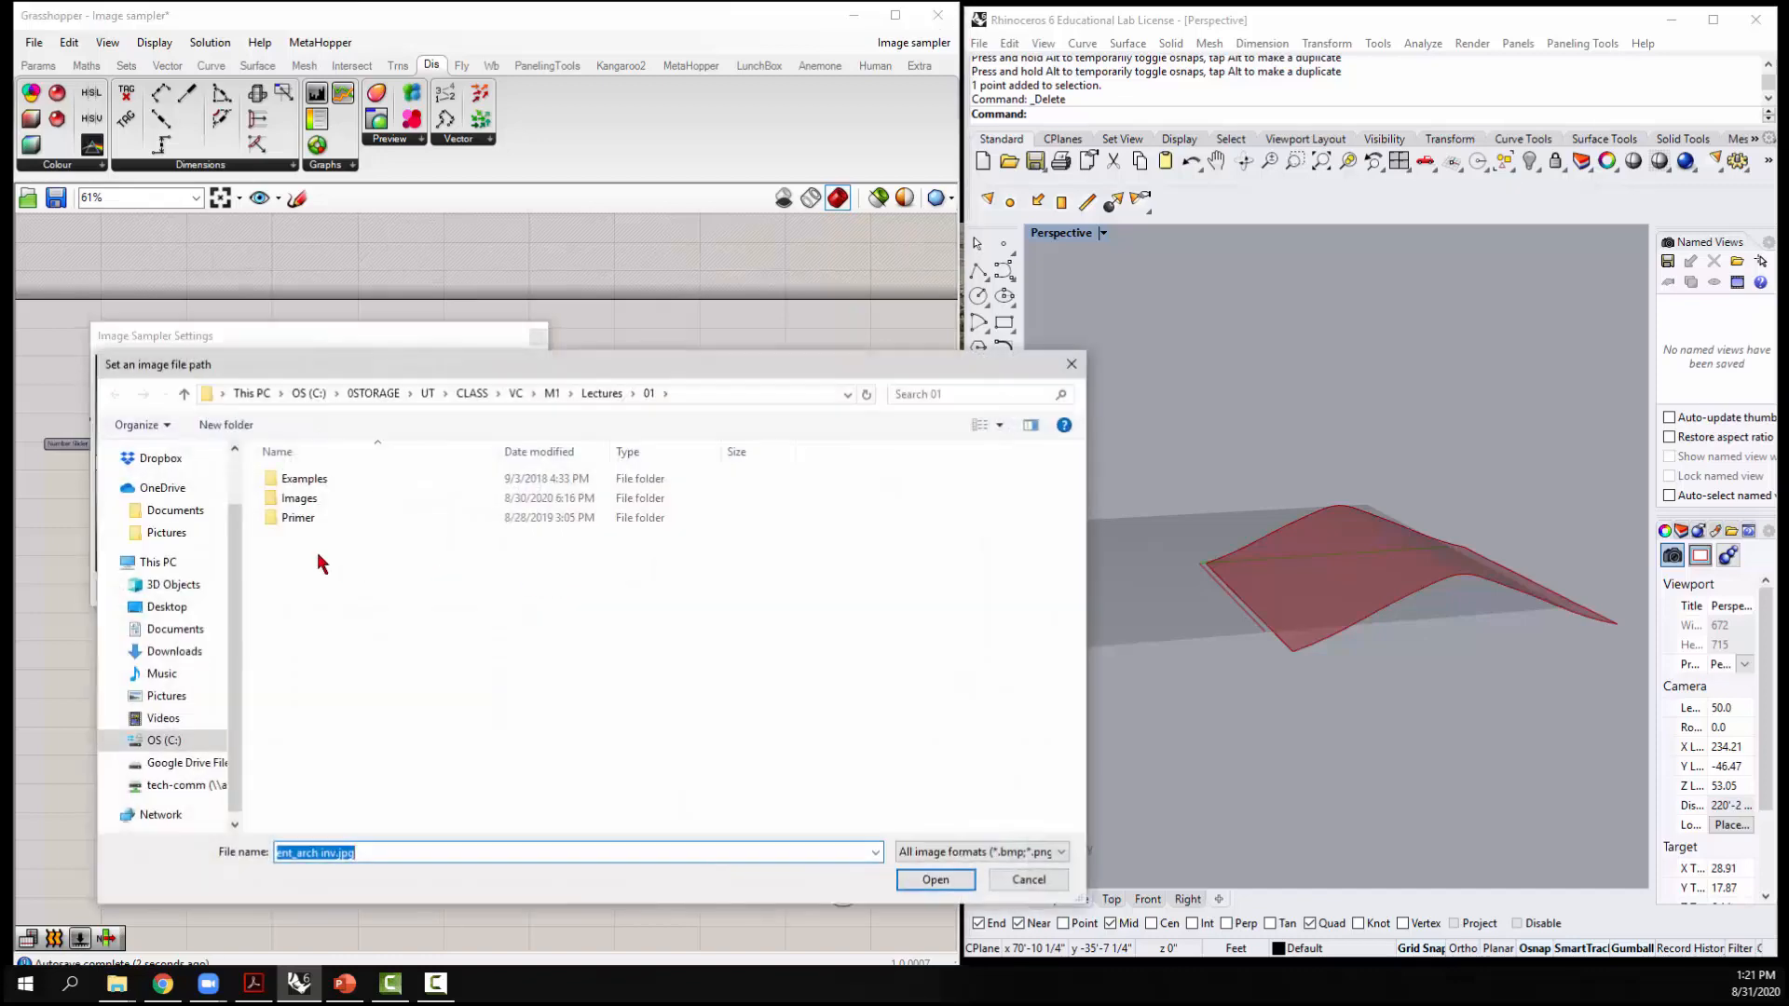
left_click(387, 397)
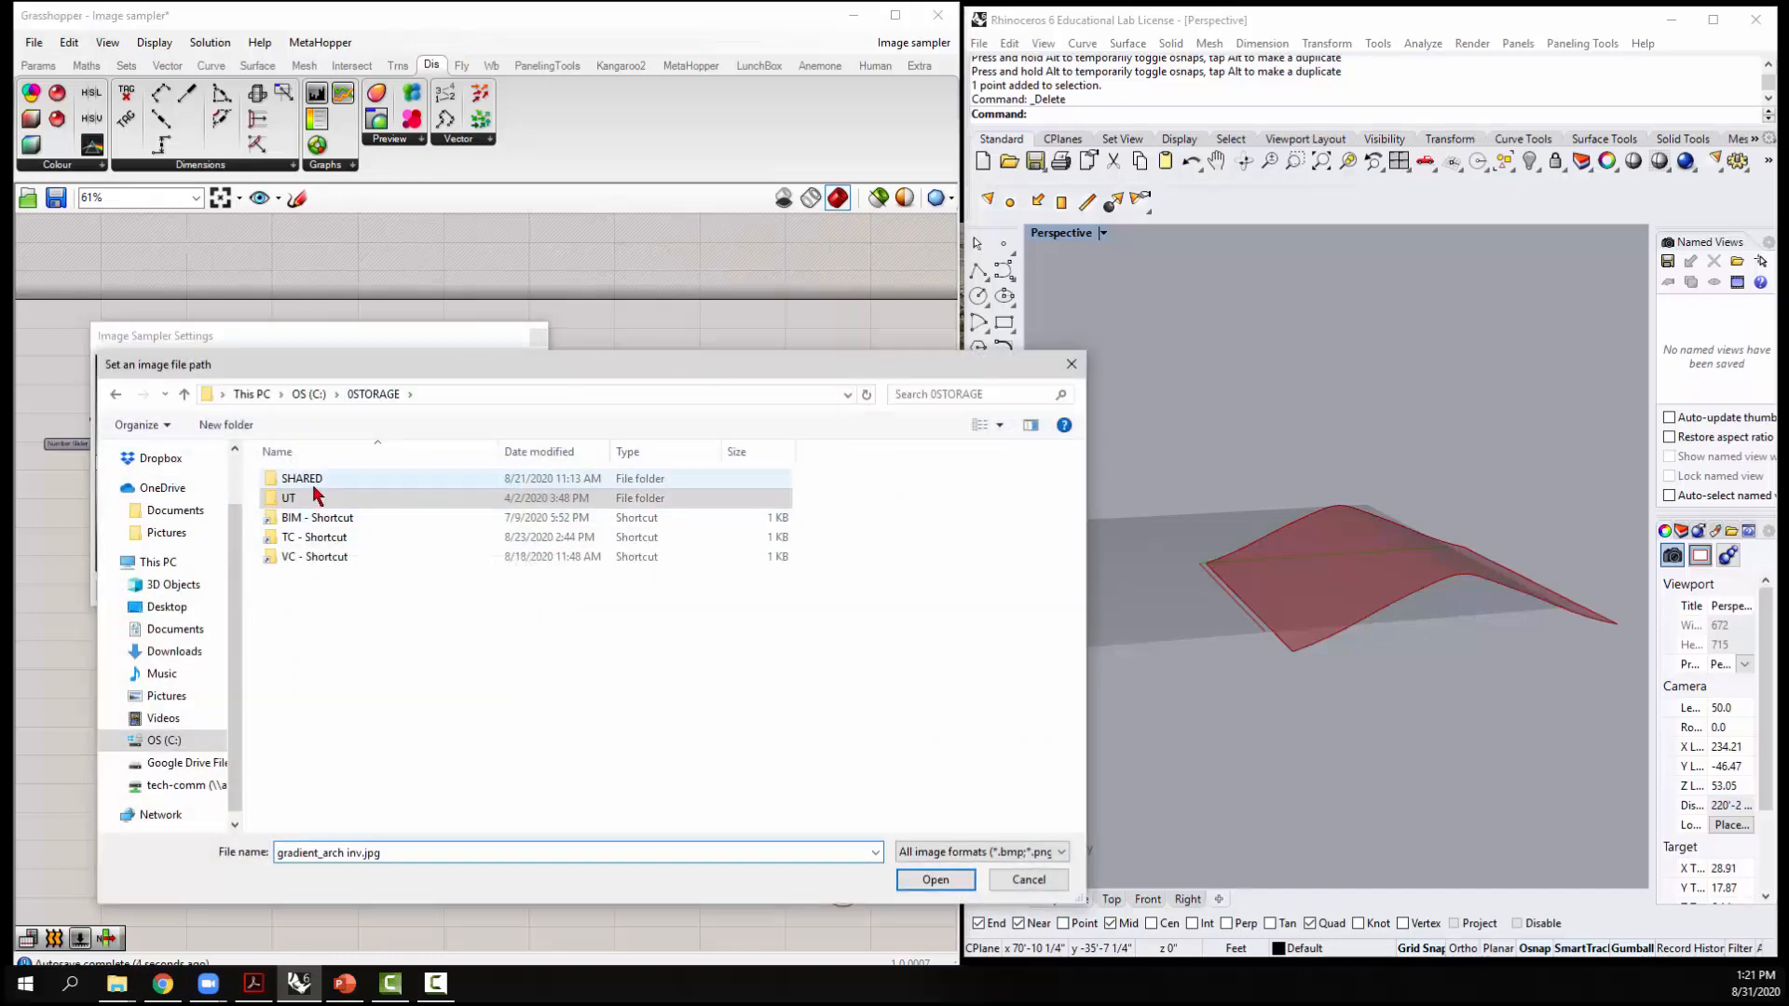
double_click(358, 498)
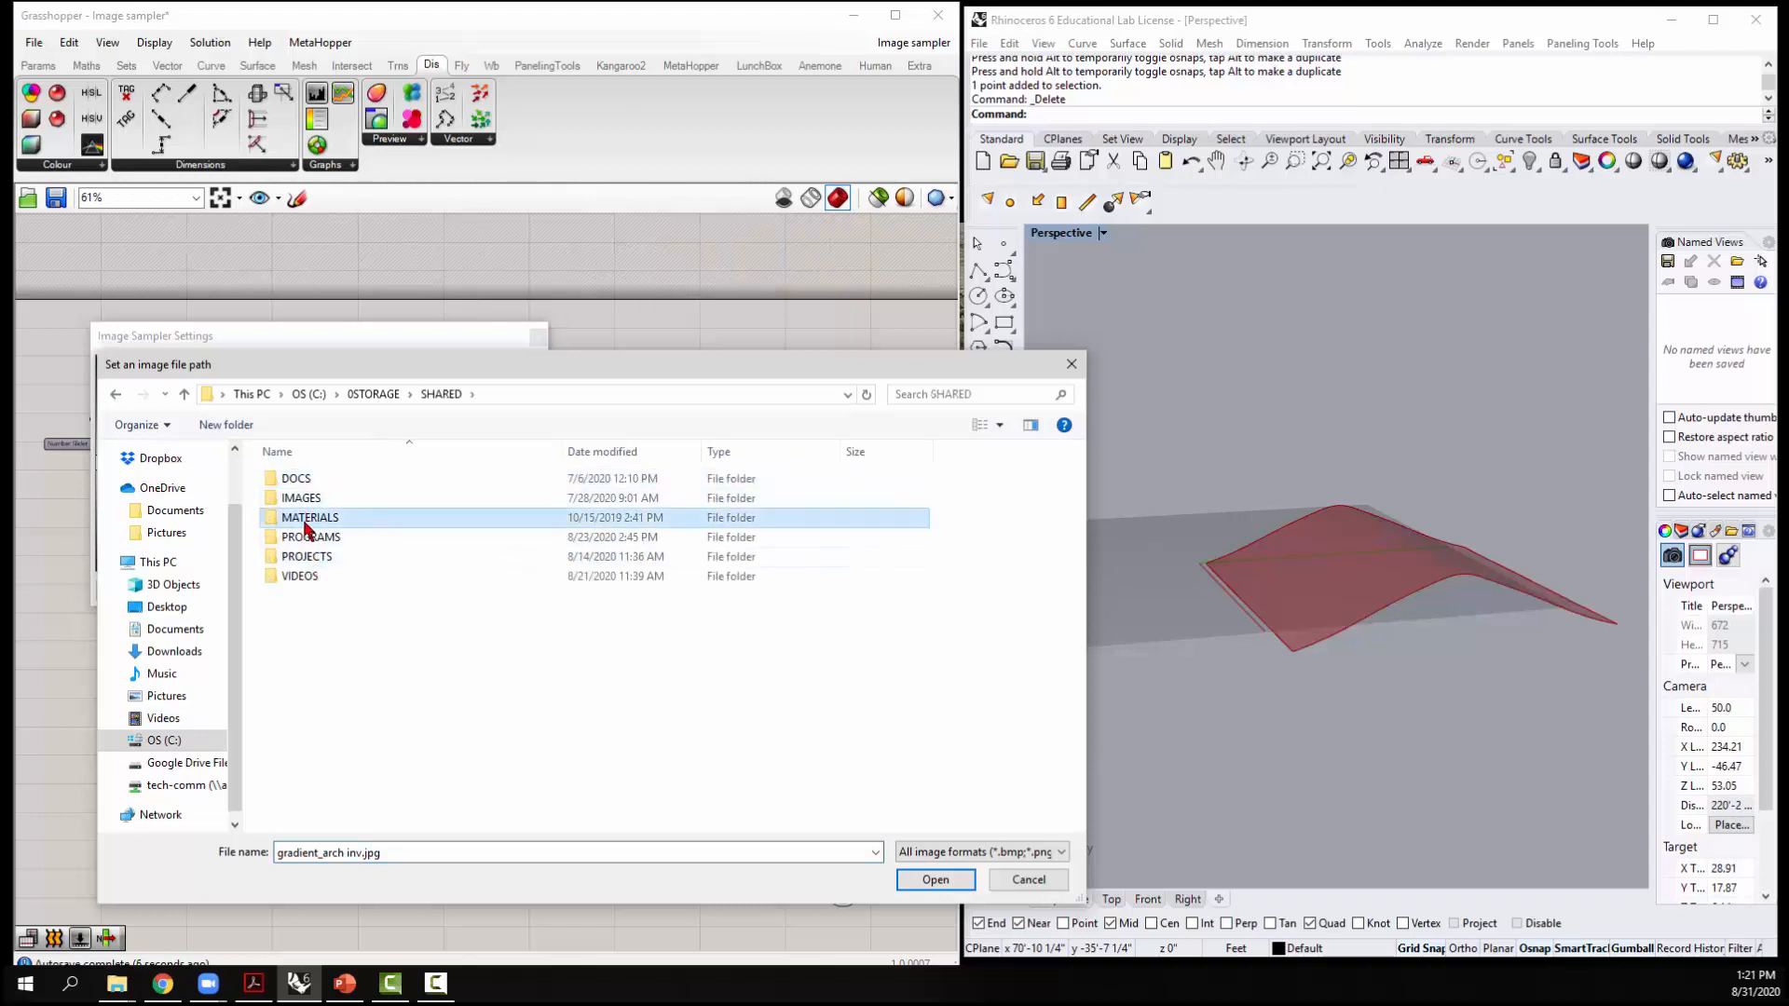
double_click(302, 518)
double_click(302, 616)
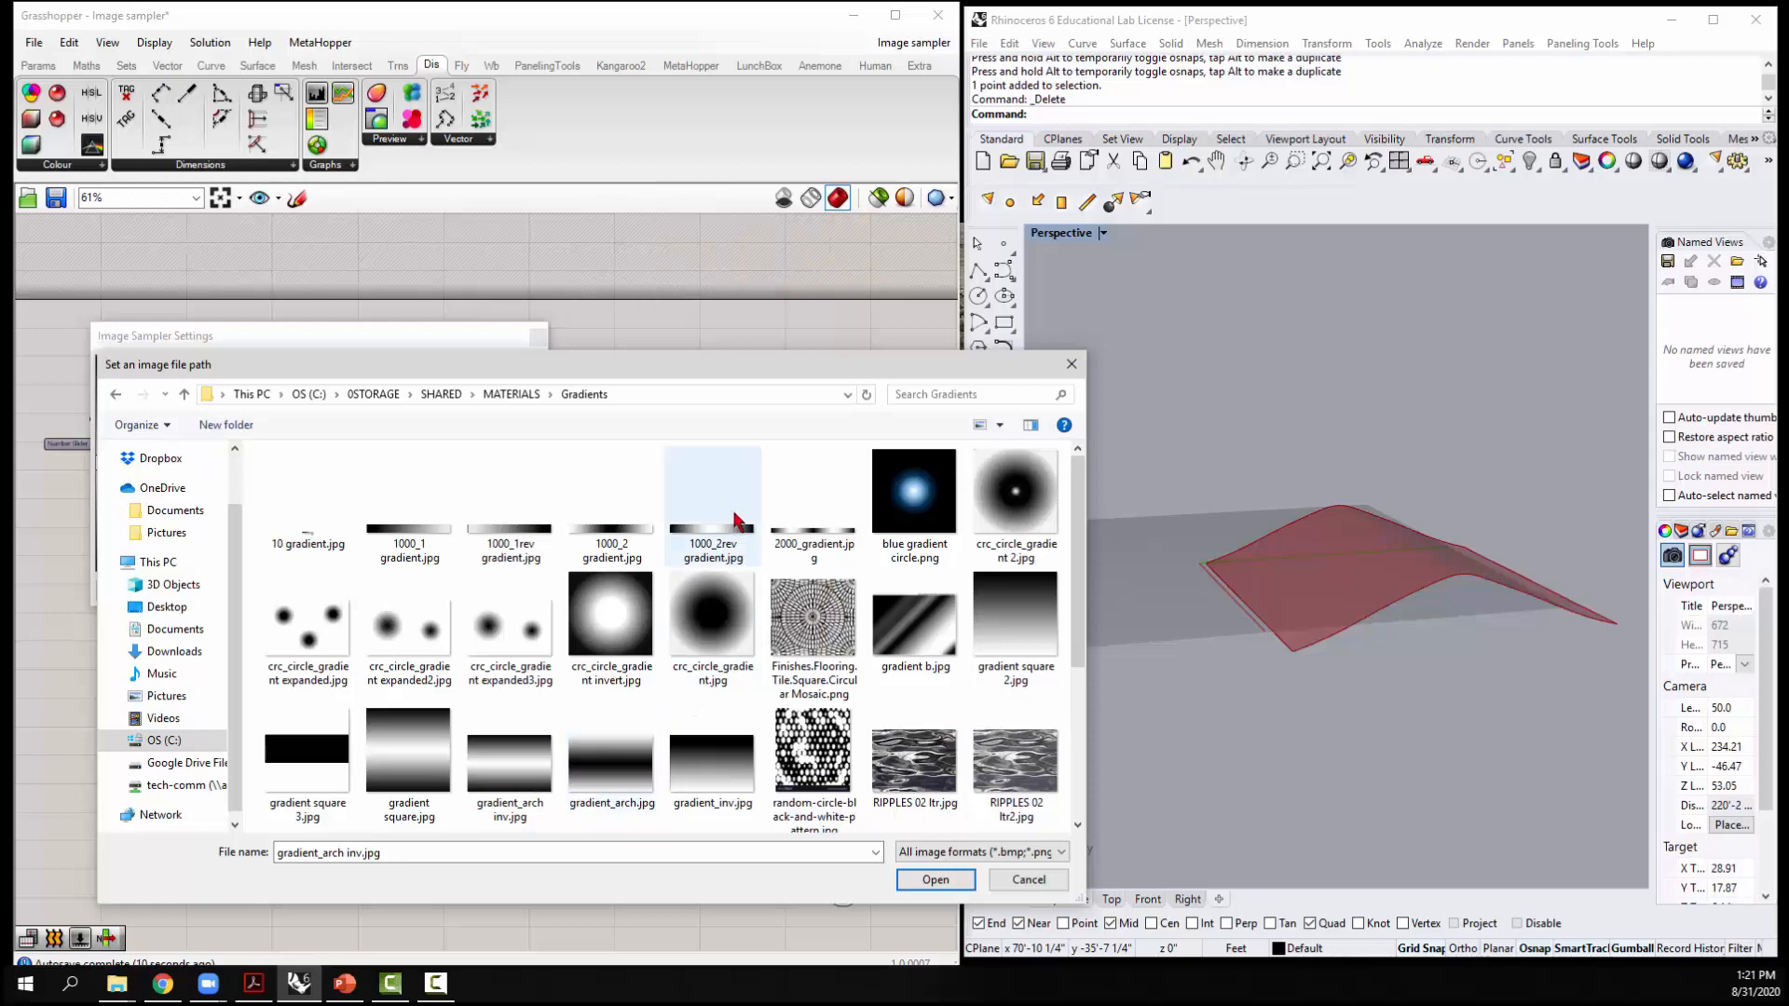
left_click(713, 620)
left_click(935, 880)
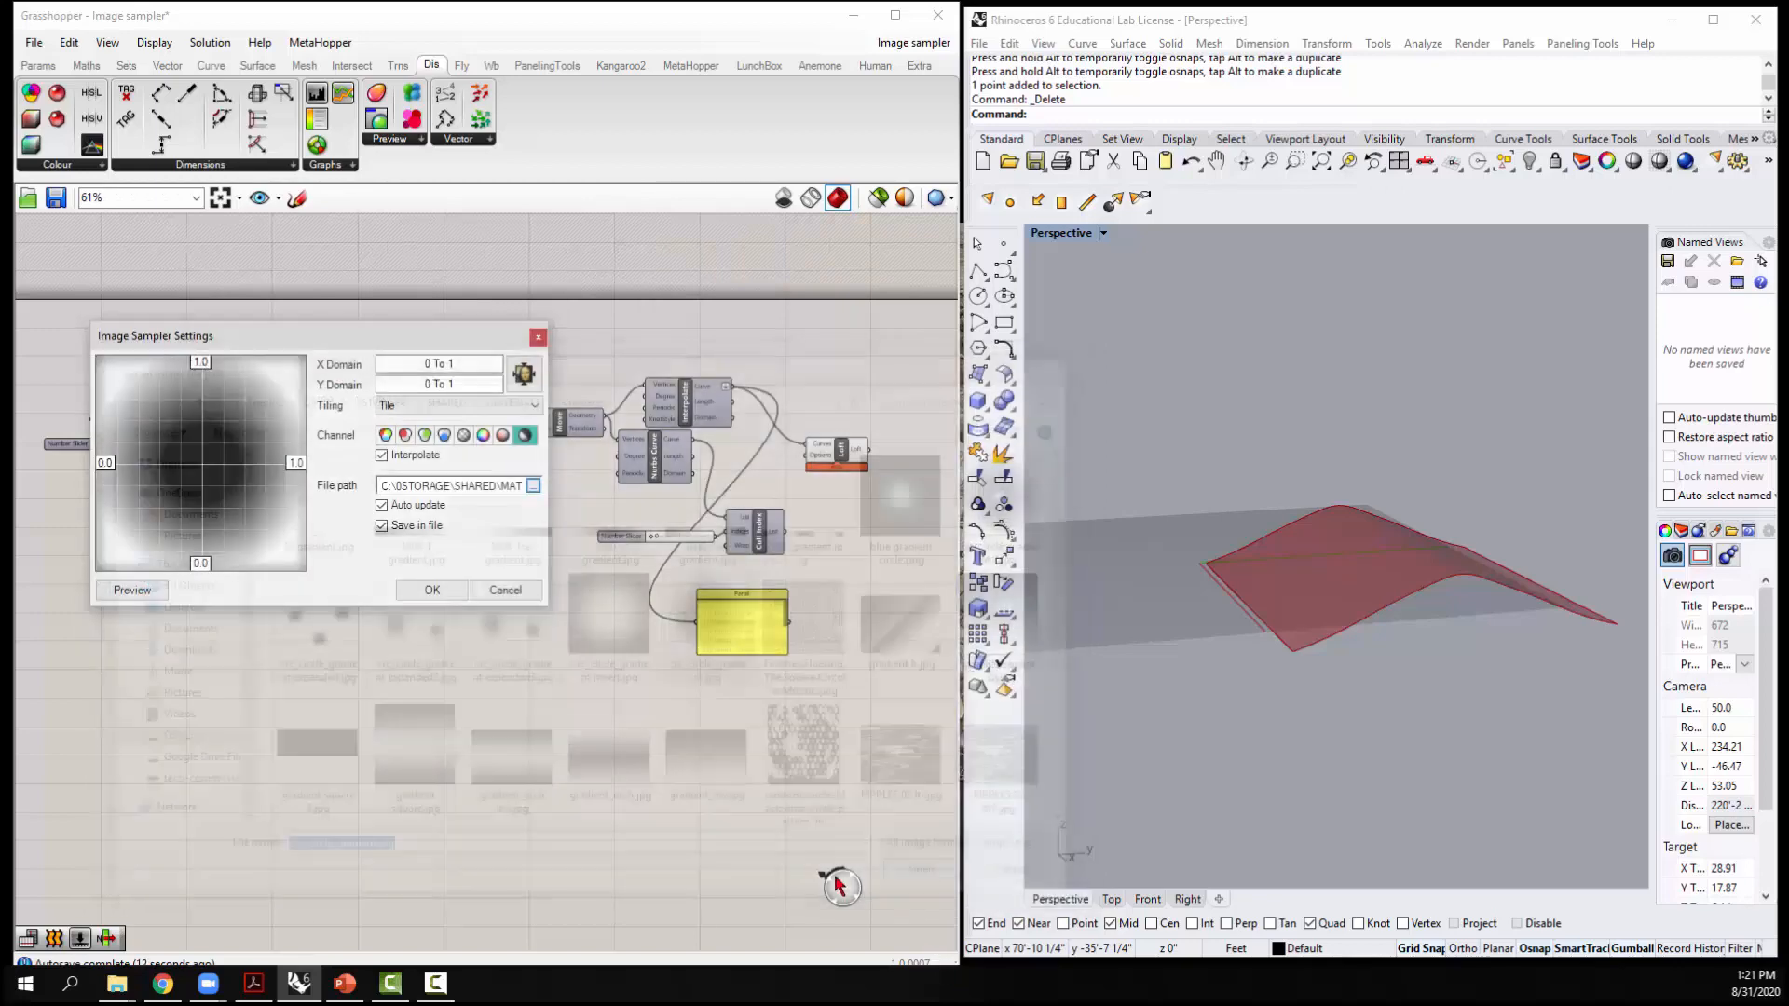
left_click(433, 590)
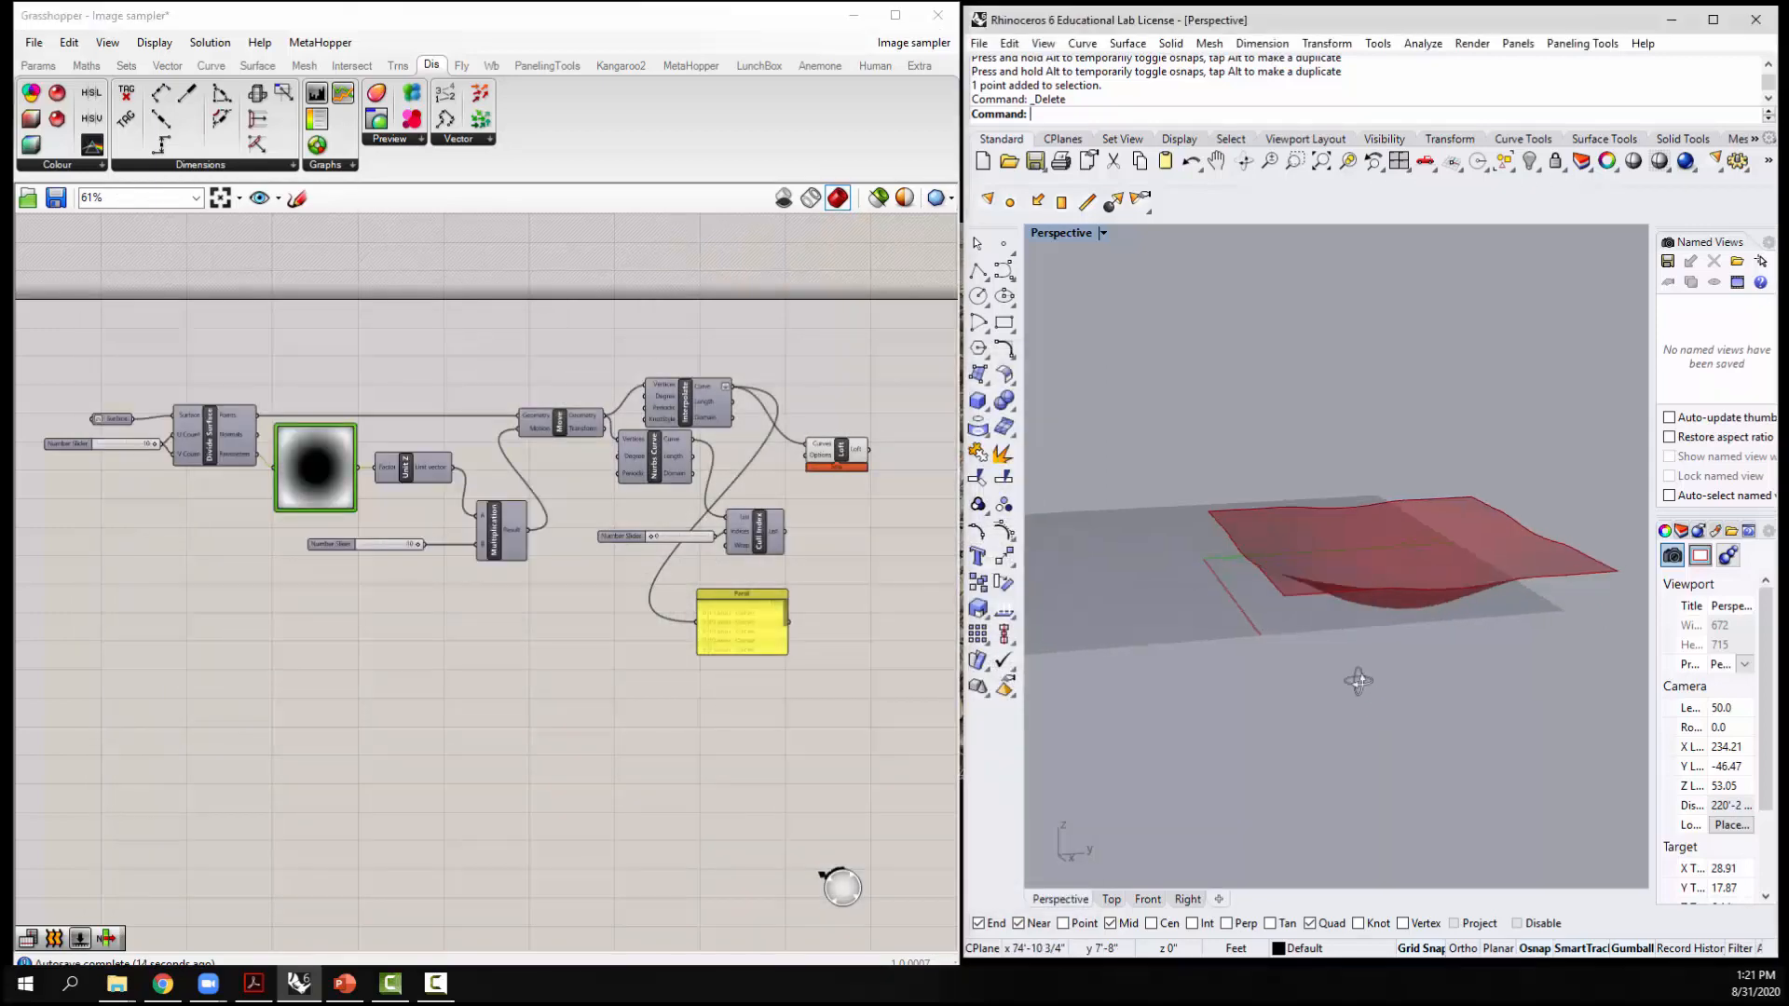
Load RIPPLES 02 ltr.jpg from the Gradients folder into the image sampler, apply it and view the resulting surface
right_click_drag(1354, 679, 1779, 718)
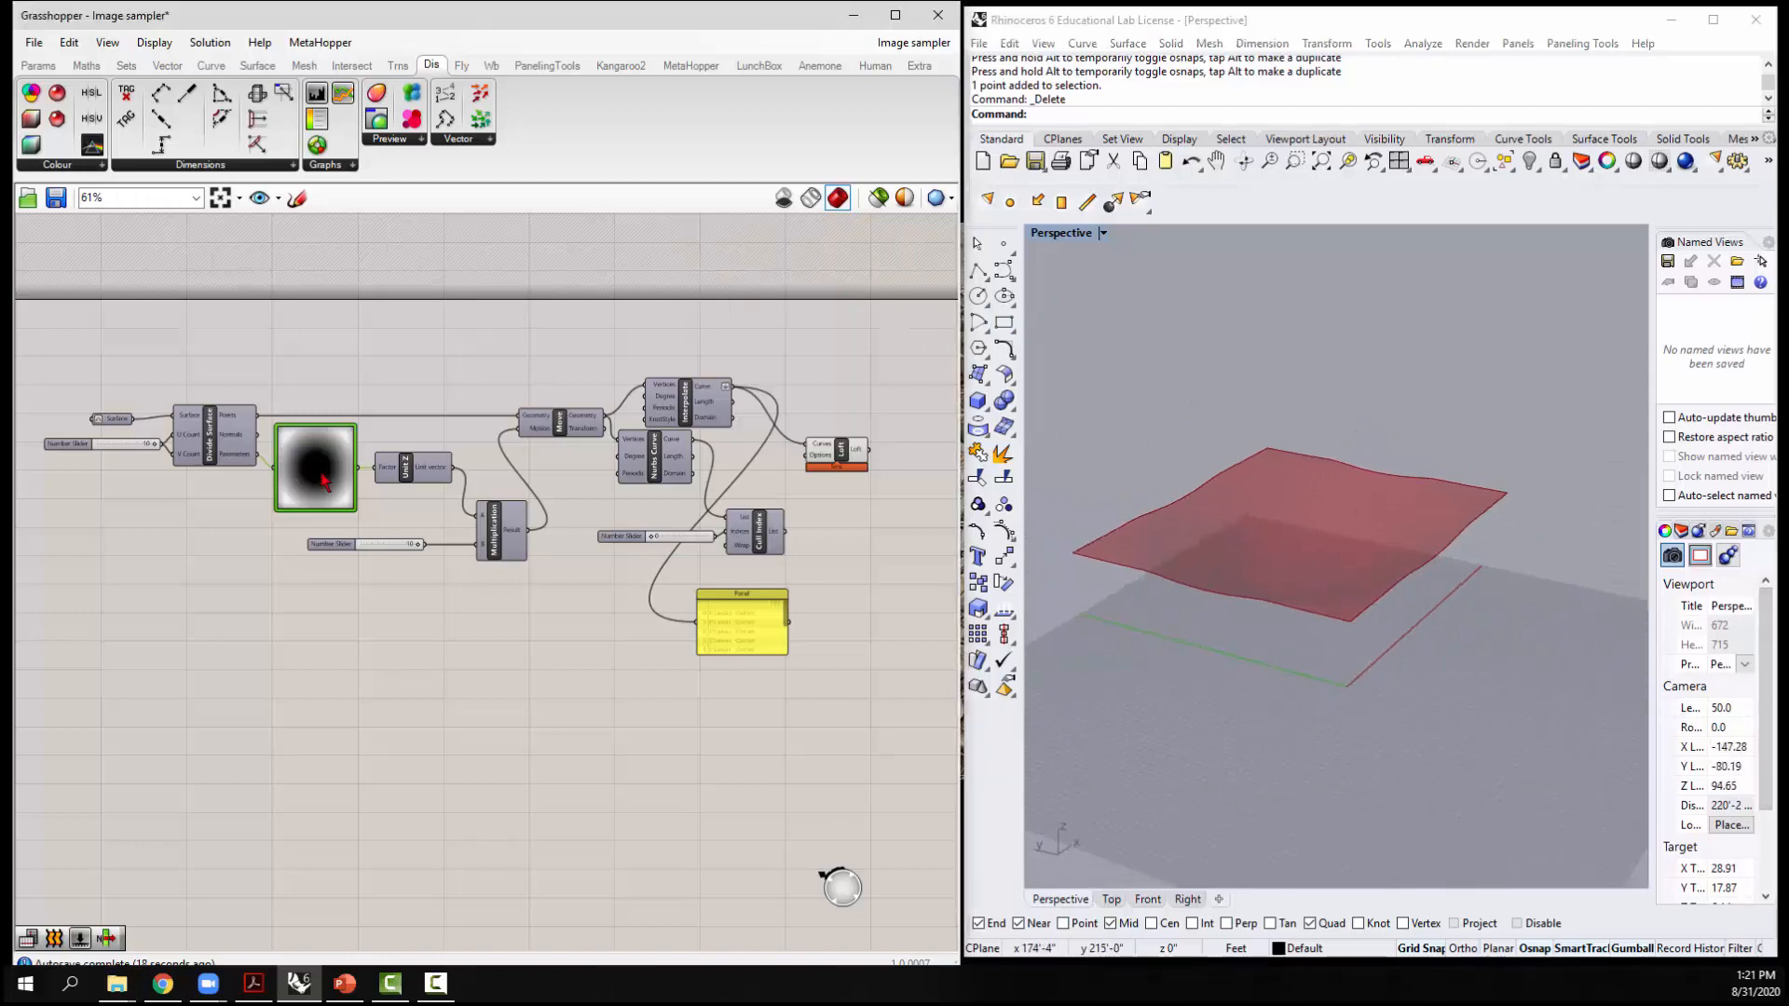
double_click(322, 479)
left_click(532, 485)
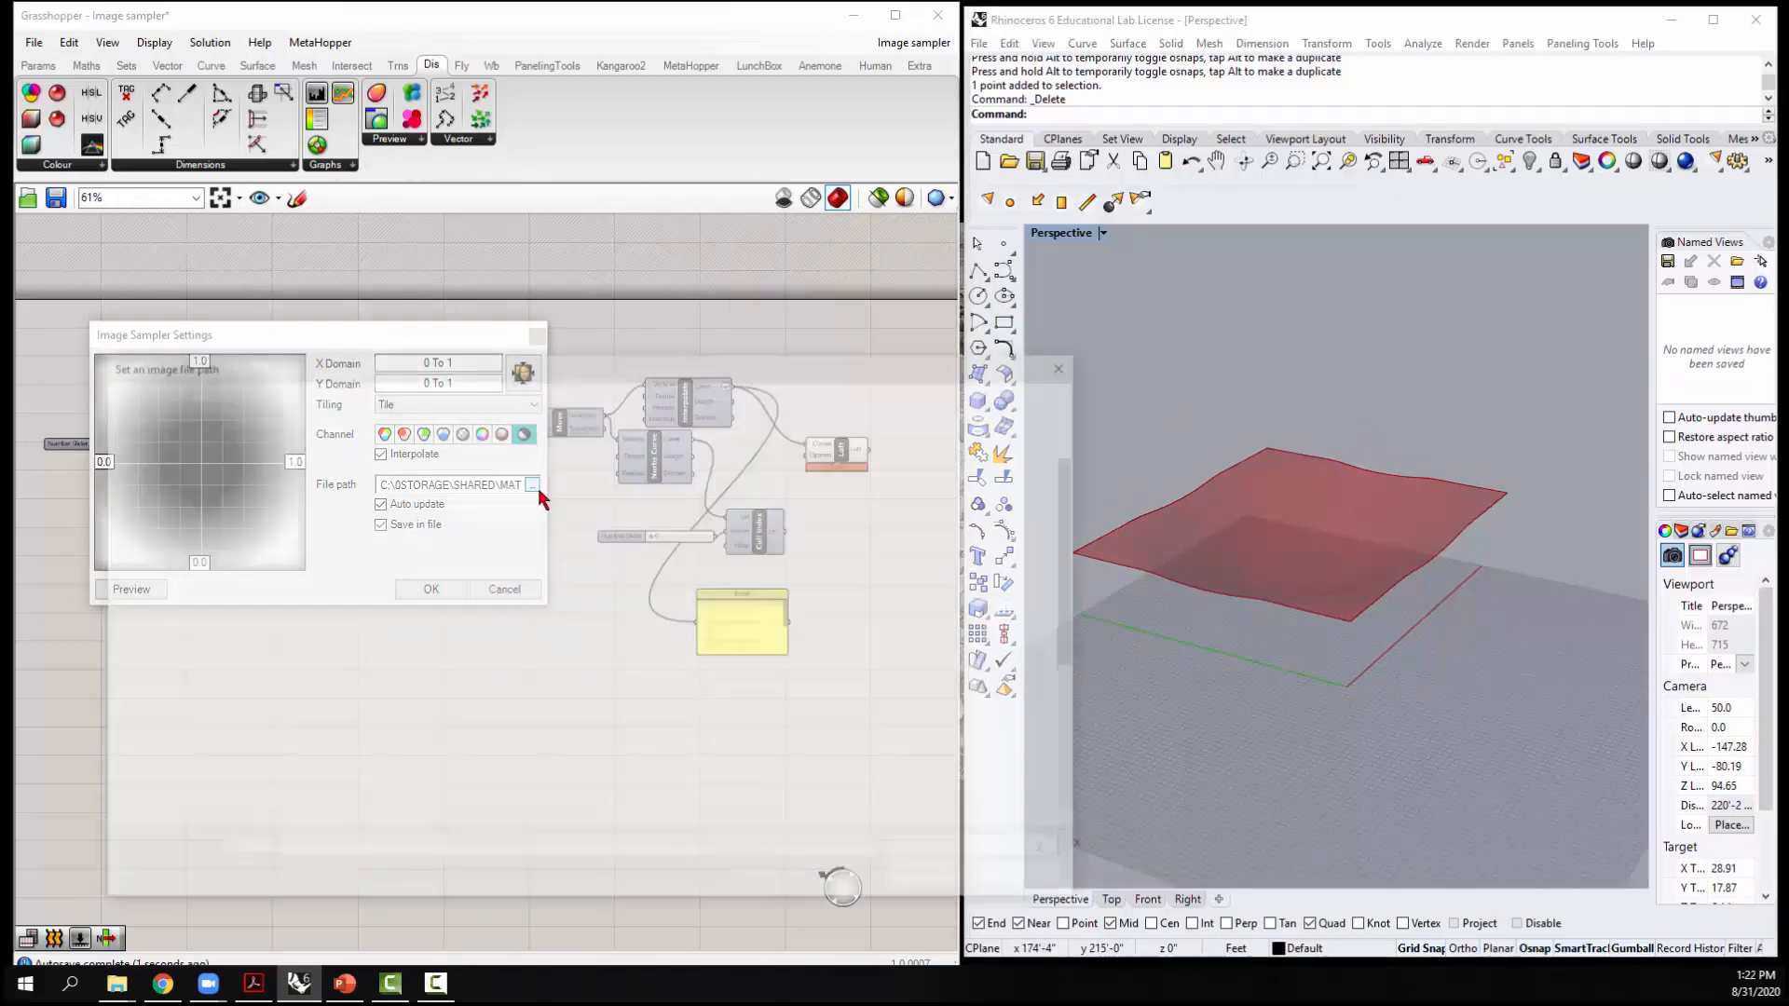
scroll(587, 615, "down", 2)
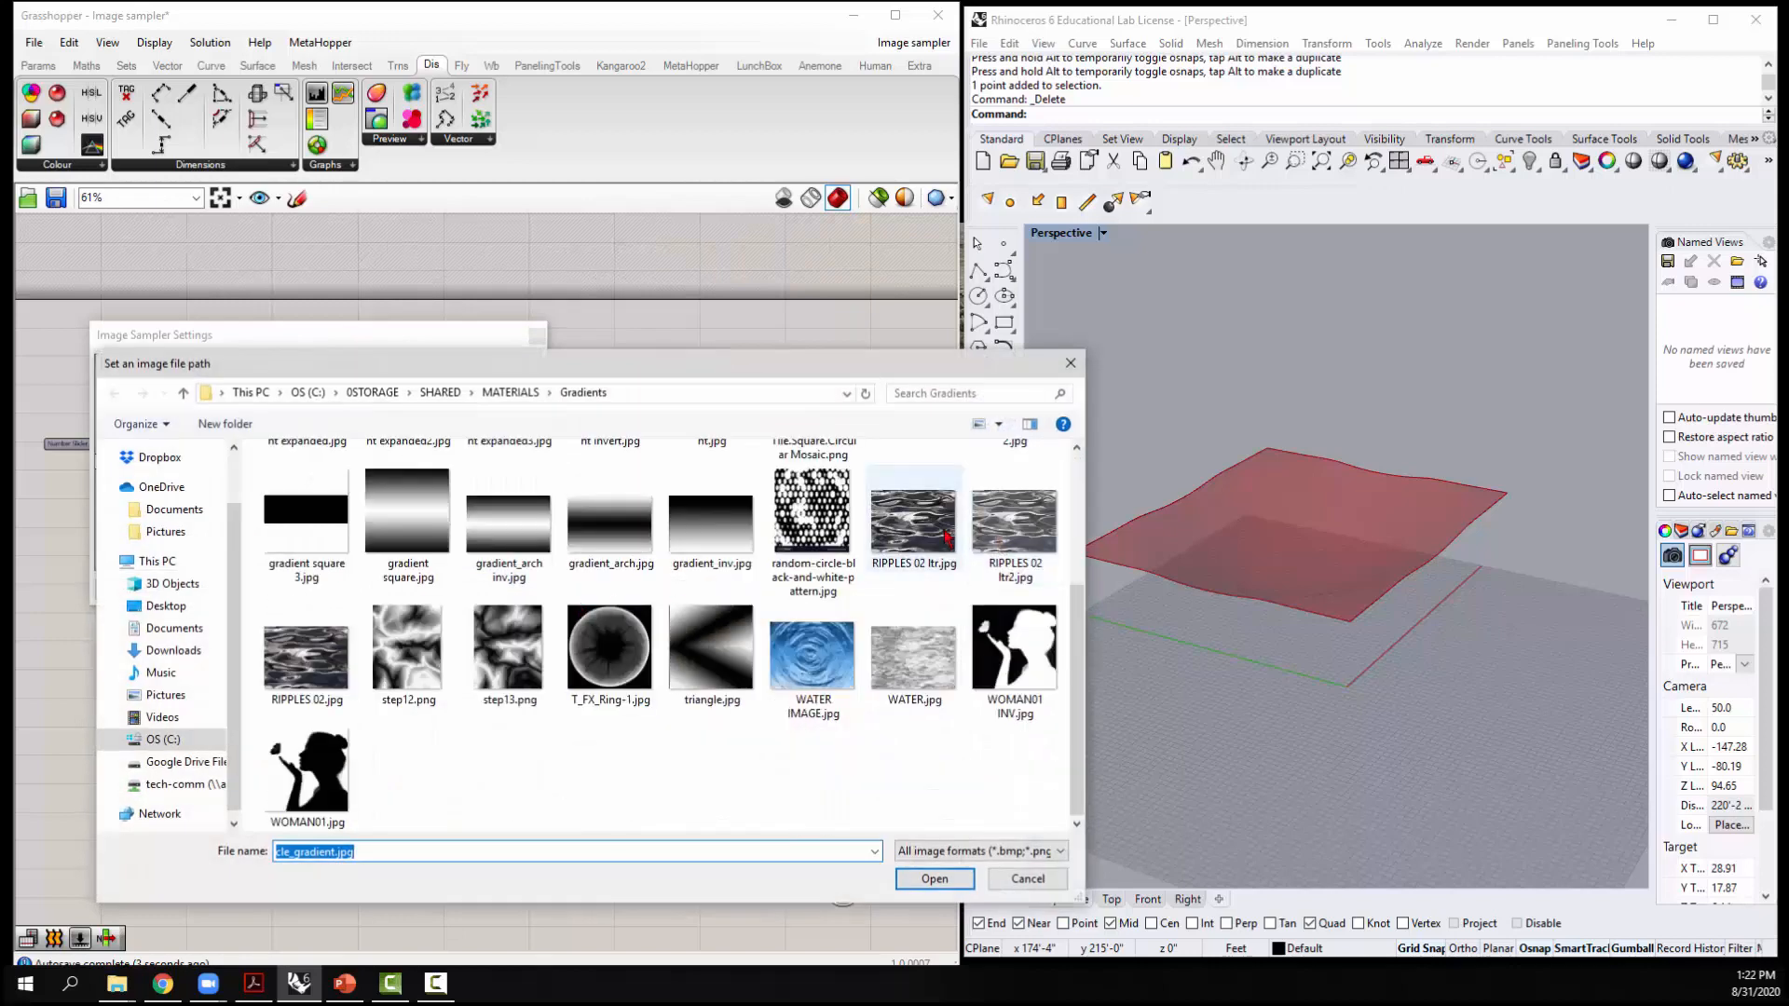
left_click(913, 522)
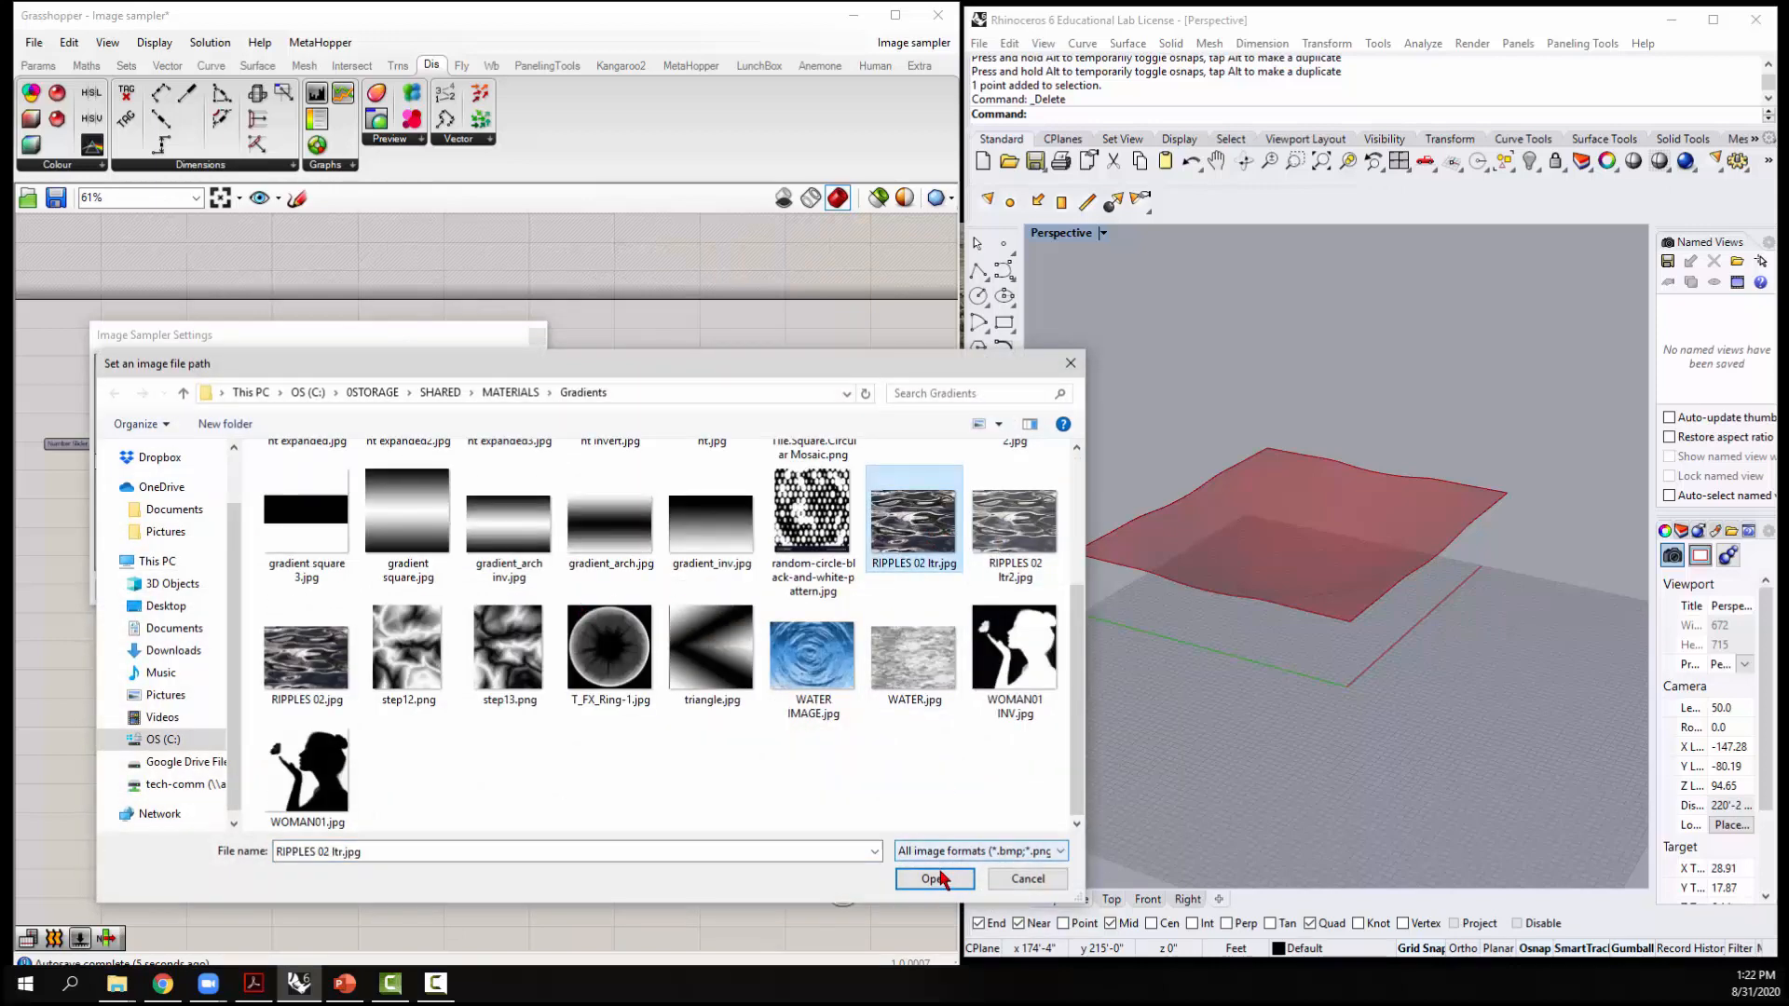
left_click(934, 878)
left_click(430, 589)
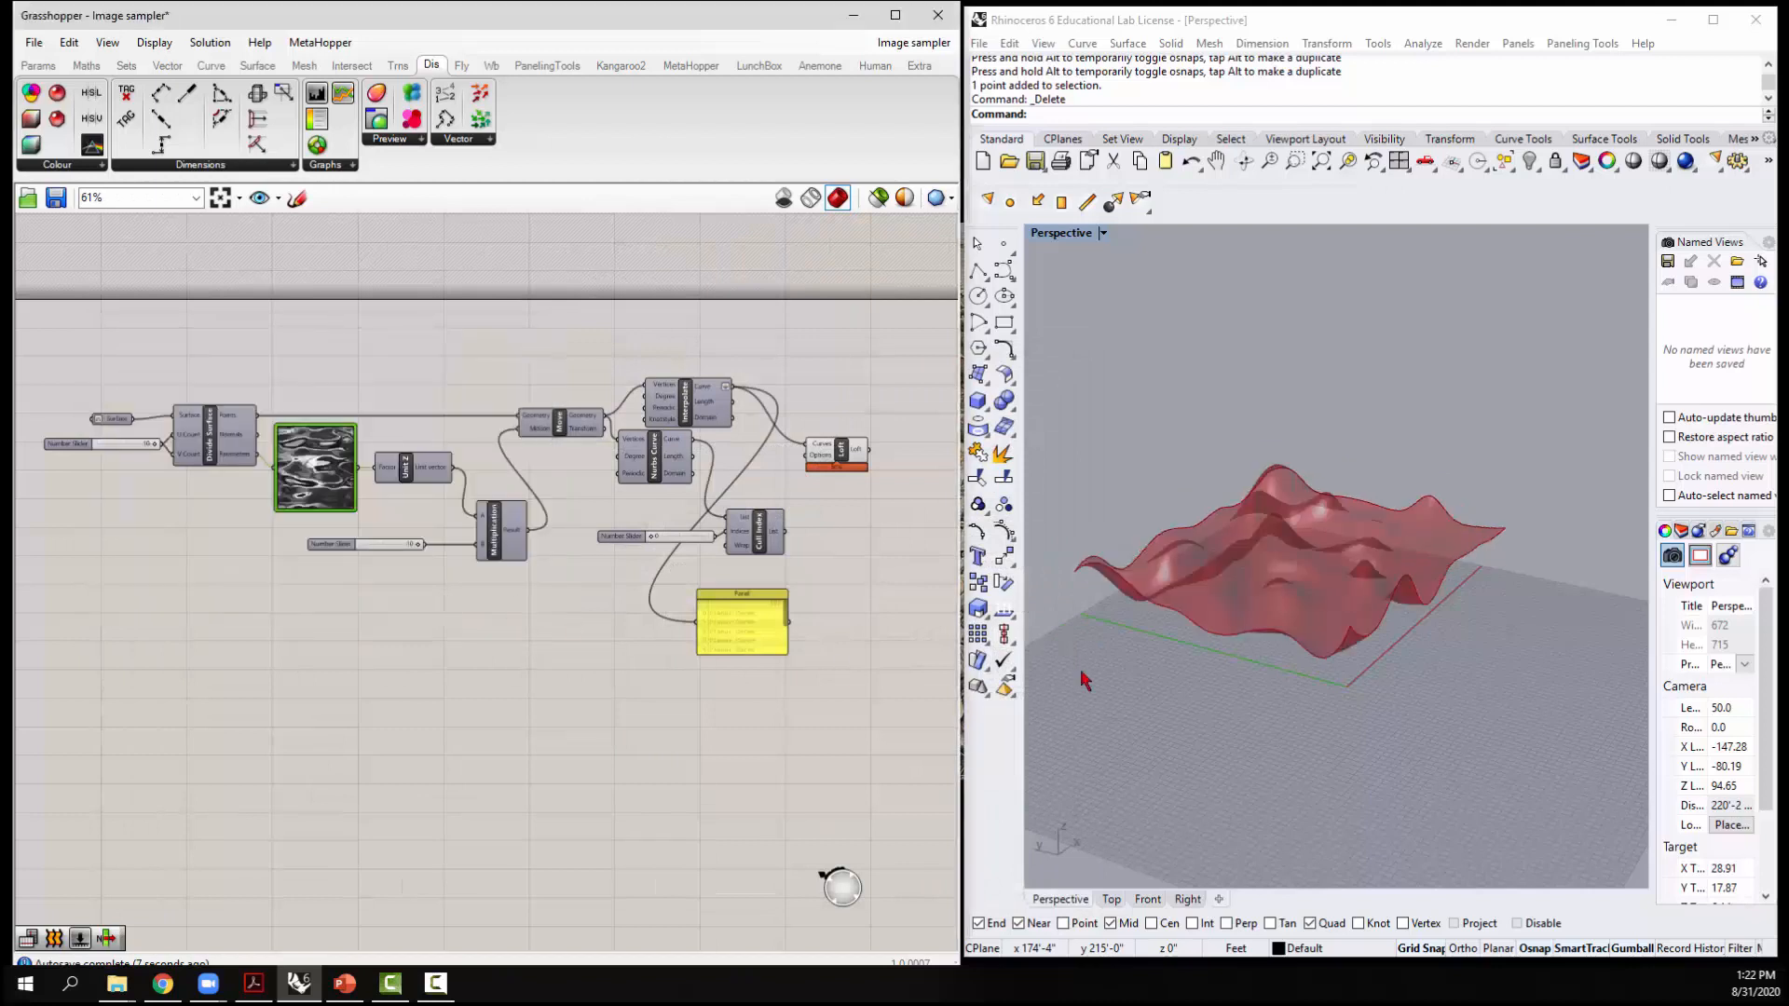
right_click_drag(1078, 679, 1029, 652)
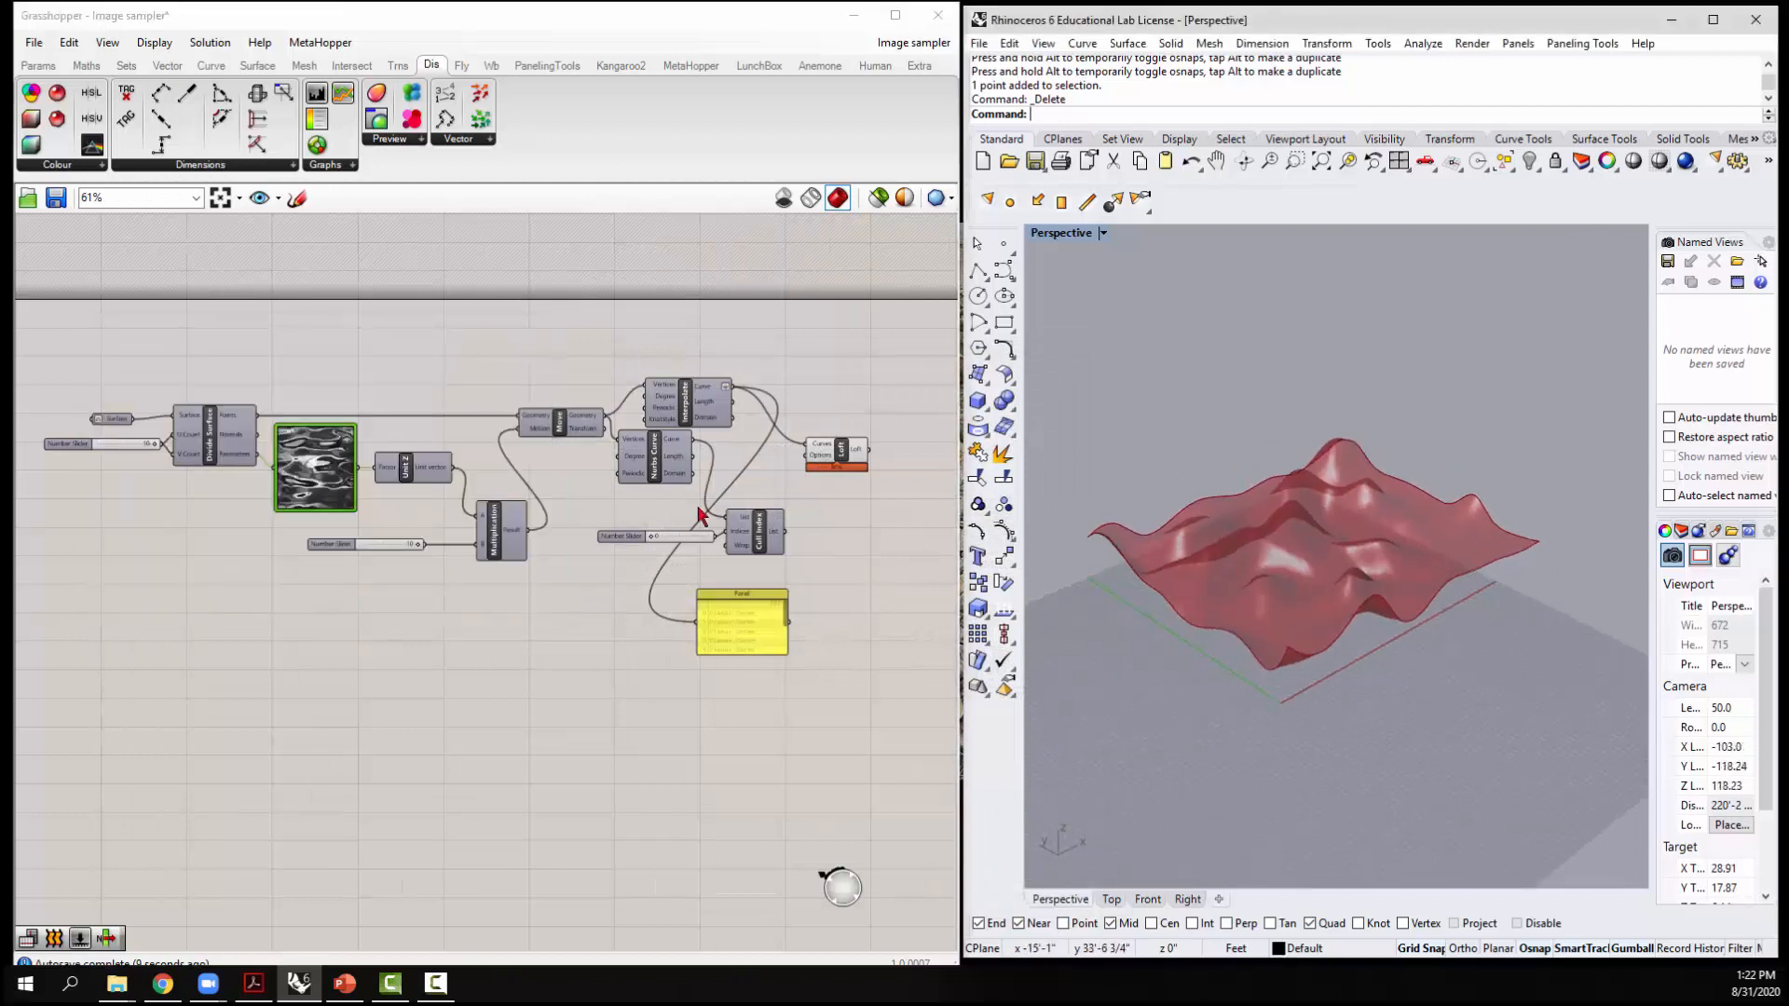
Replace the image sampler's picture with triangle.jpg from the Gradients folder, apply it and view the reshaped loft
double_click(319, 482)
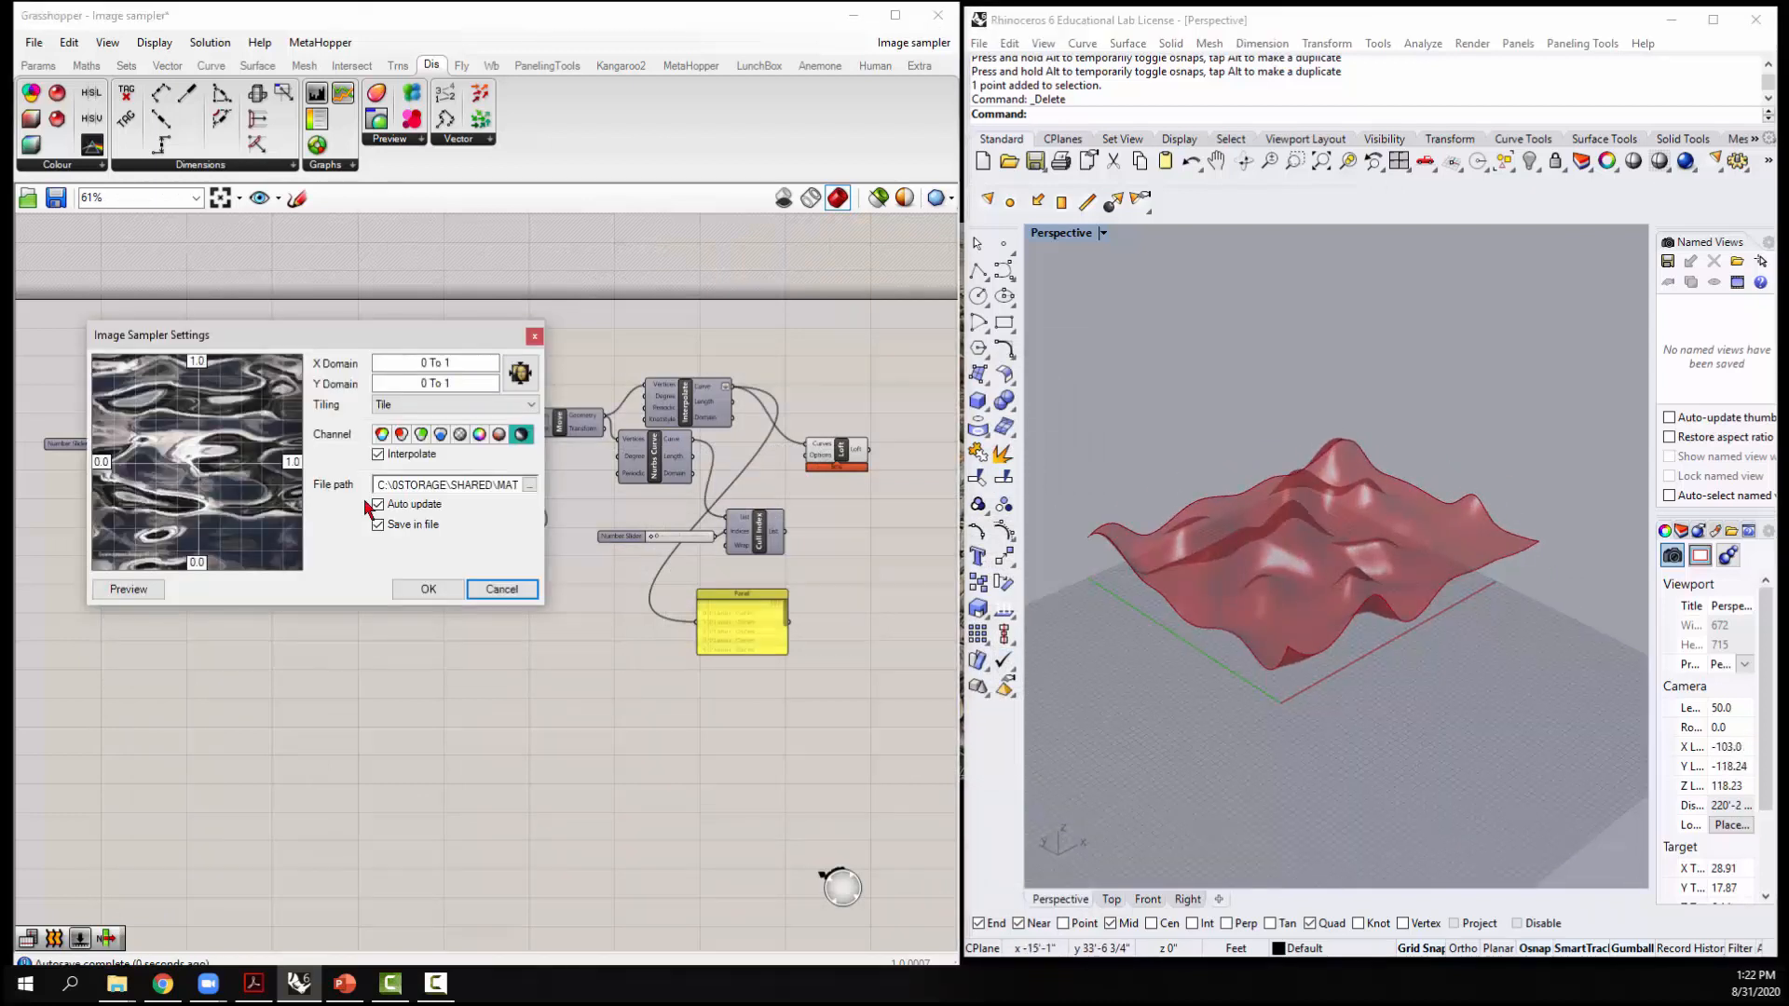
left_click(530, 485)
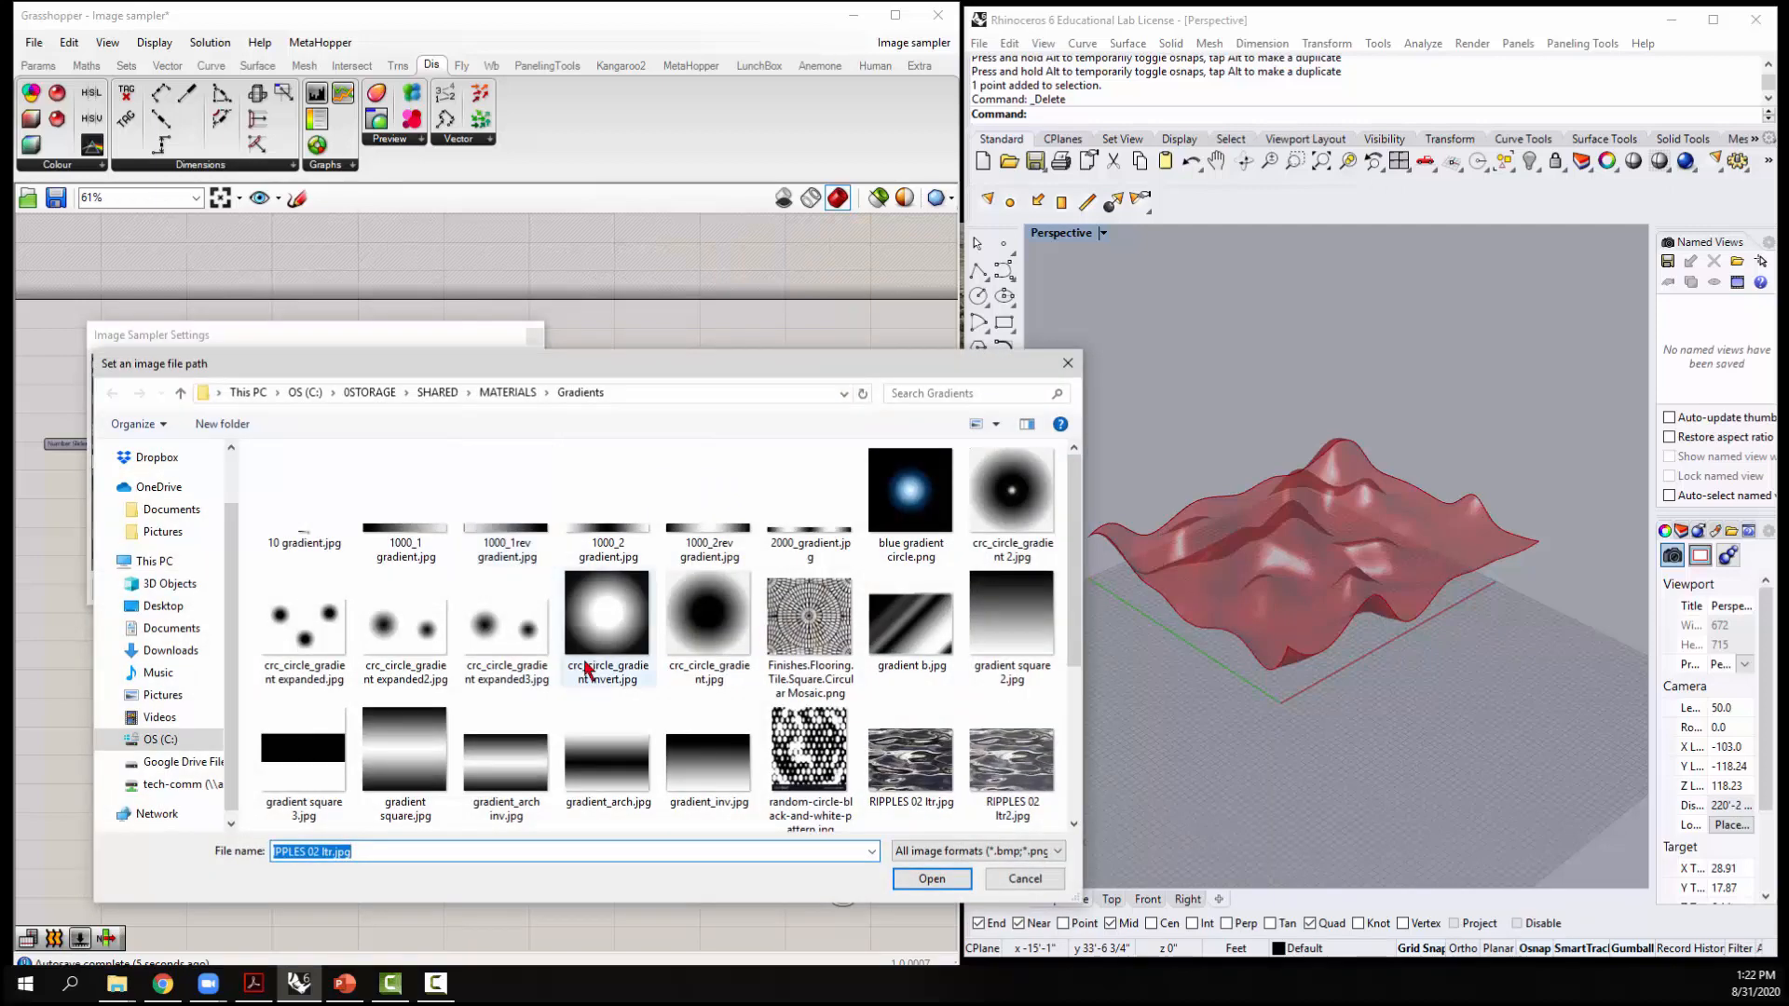
scroll(602, 710, "down", 2)
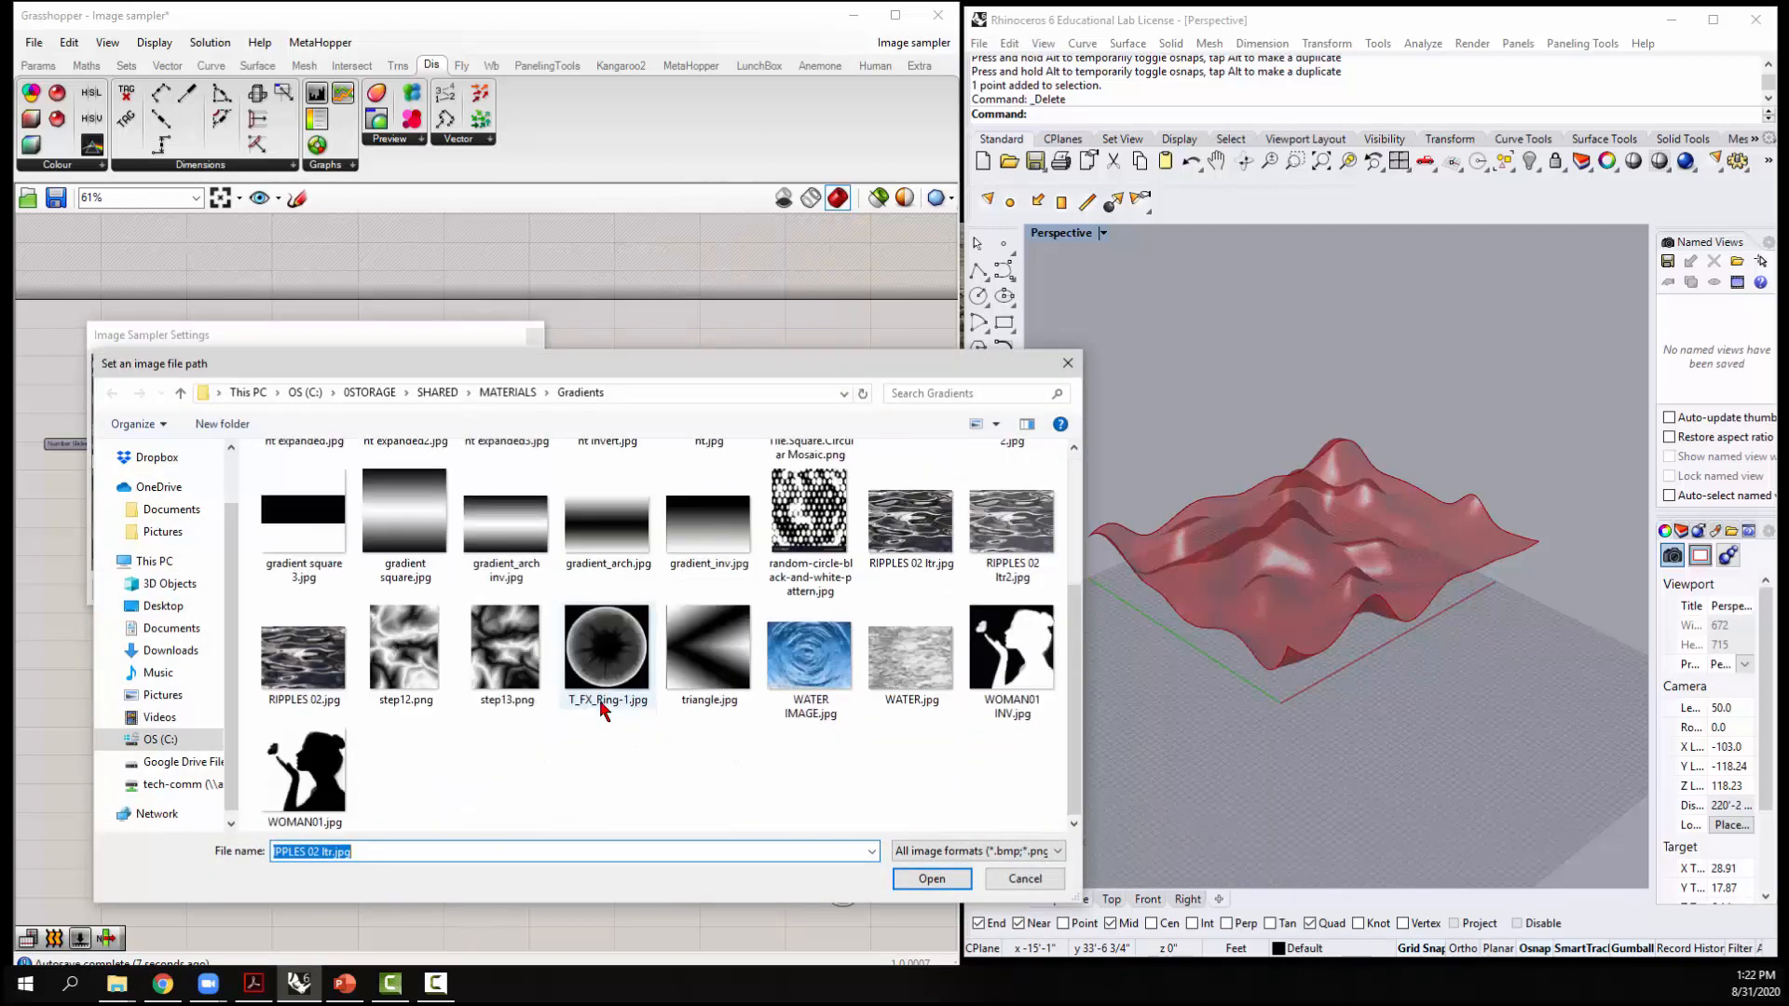
left_click(604, 689)
left_click(931, 878)
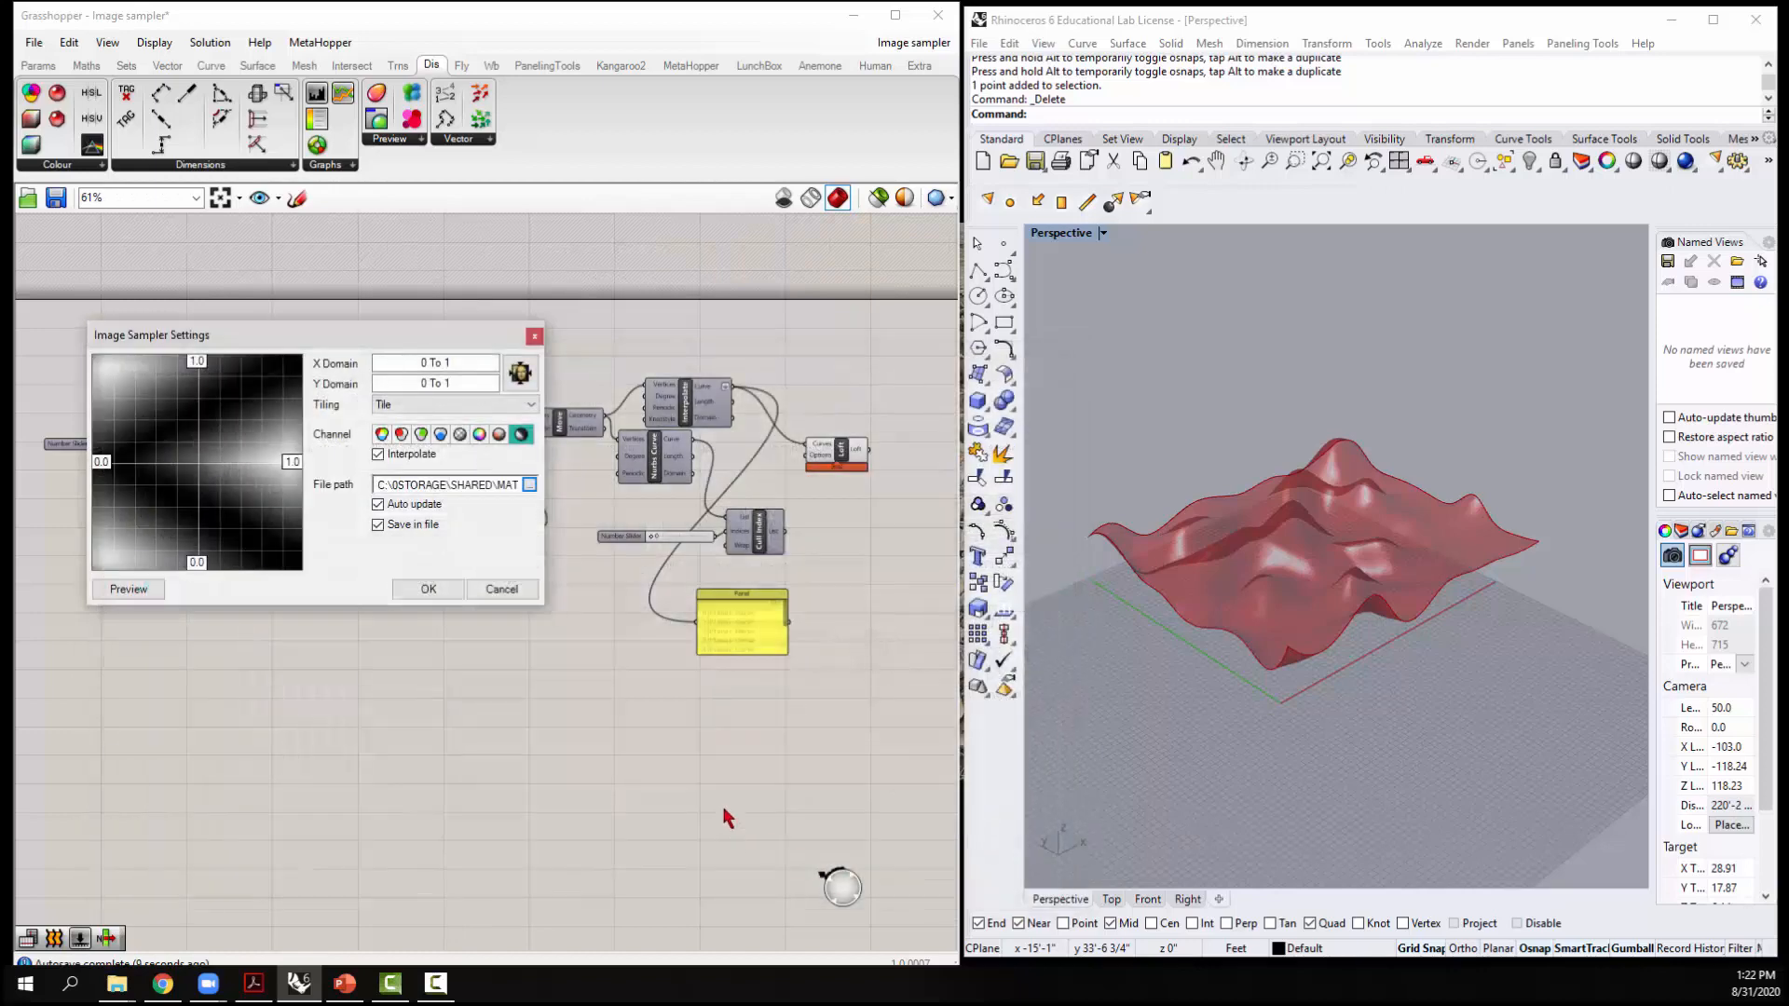
left_click(429, 589)
right_click_drag(1265, 786, 1030, 773)
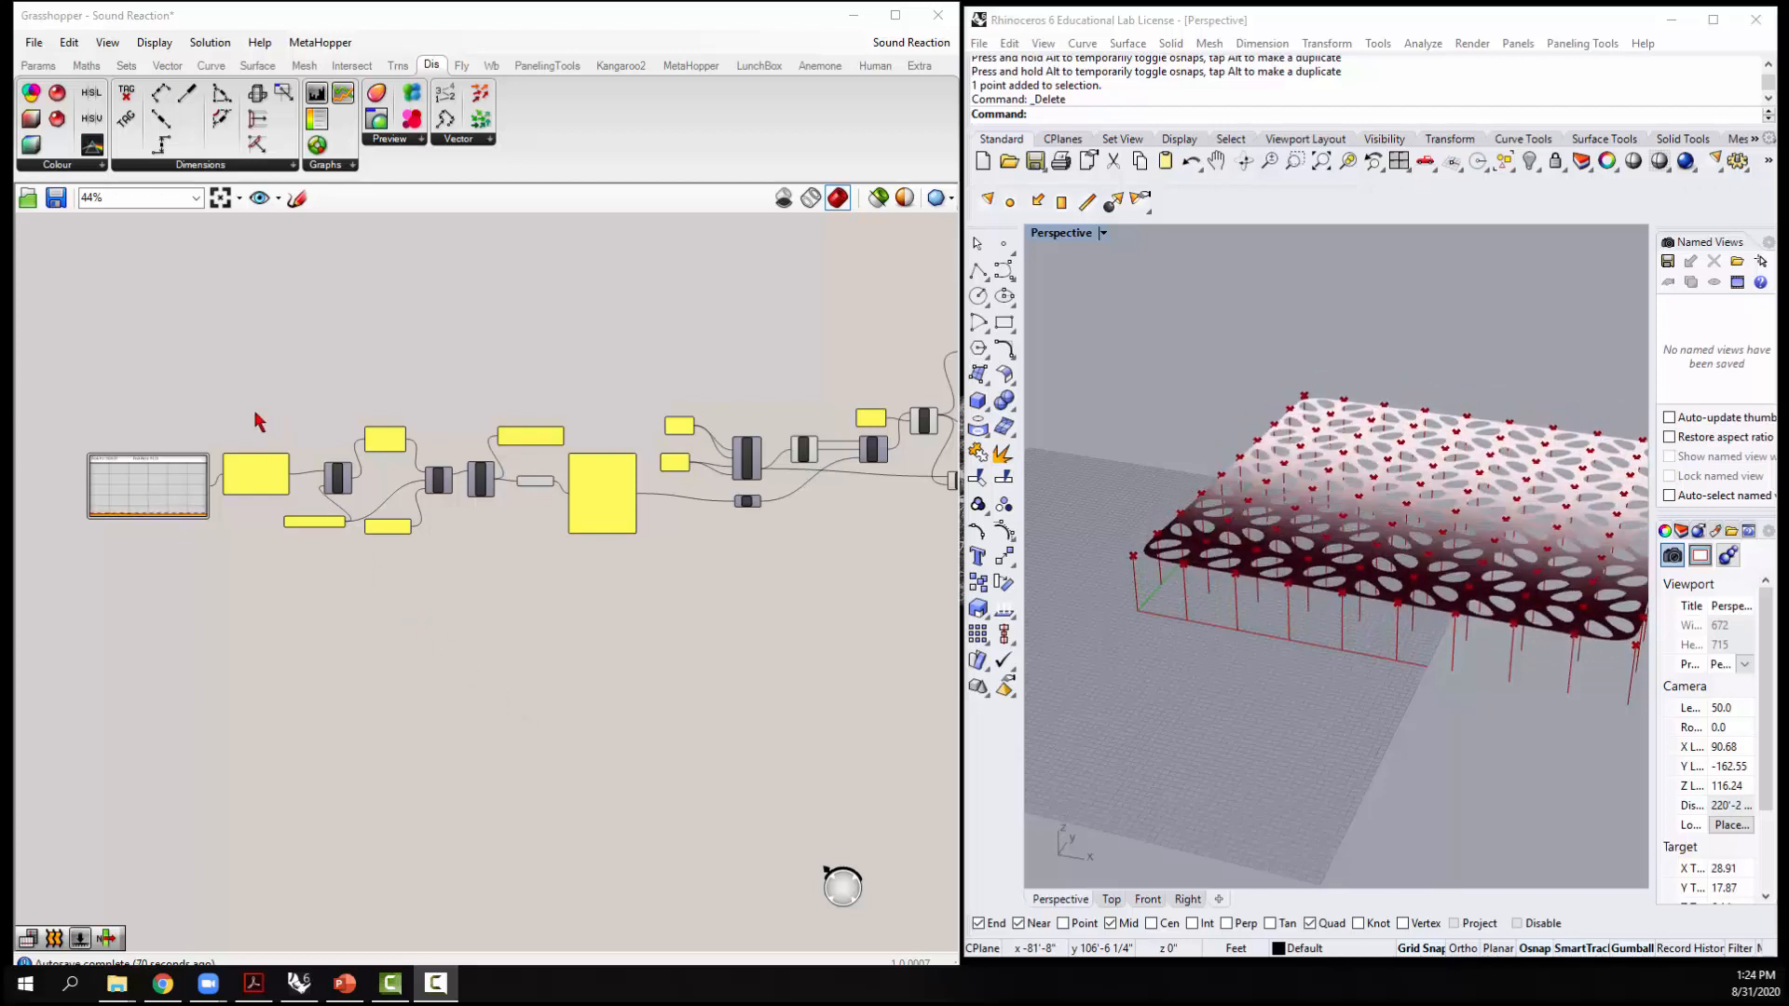
Examine the Sound Reaction definition from the frequency spectrum through Constrain, ReMap, Smoothing and the data recorder to the rectangular grid and point components
scroll(127, 462, "up", 3)
scroll(98, 469, "up", 4)
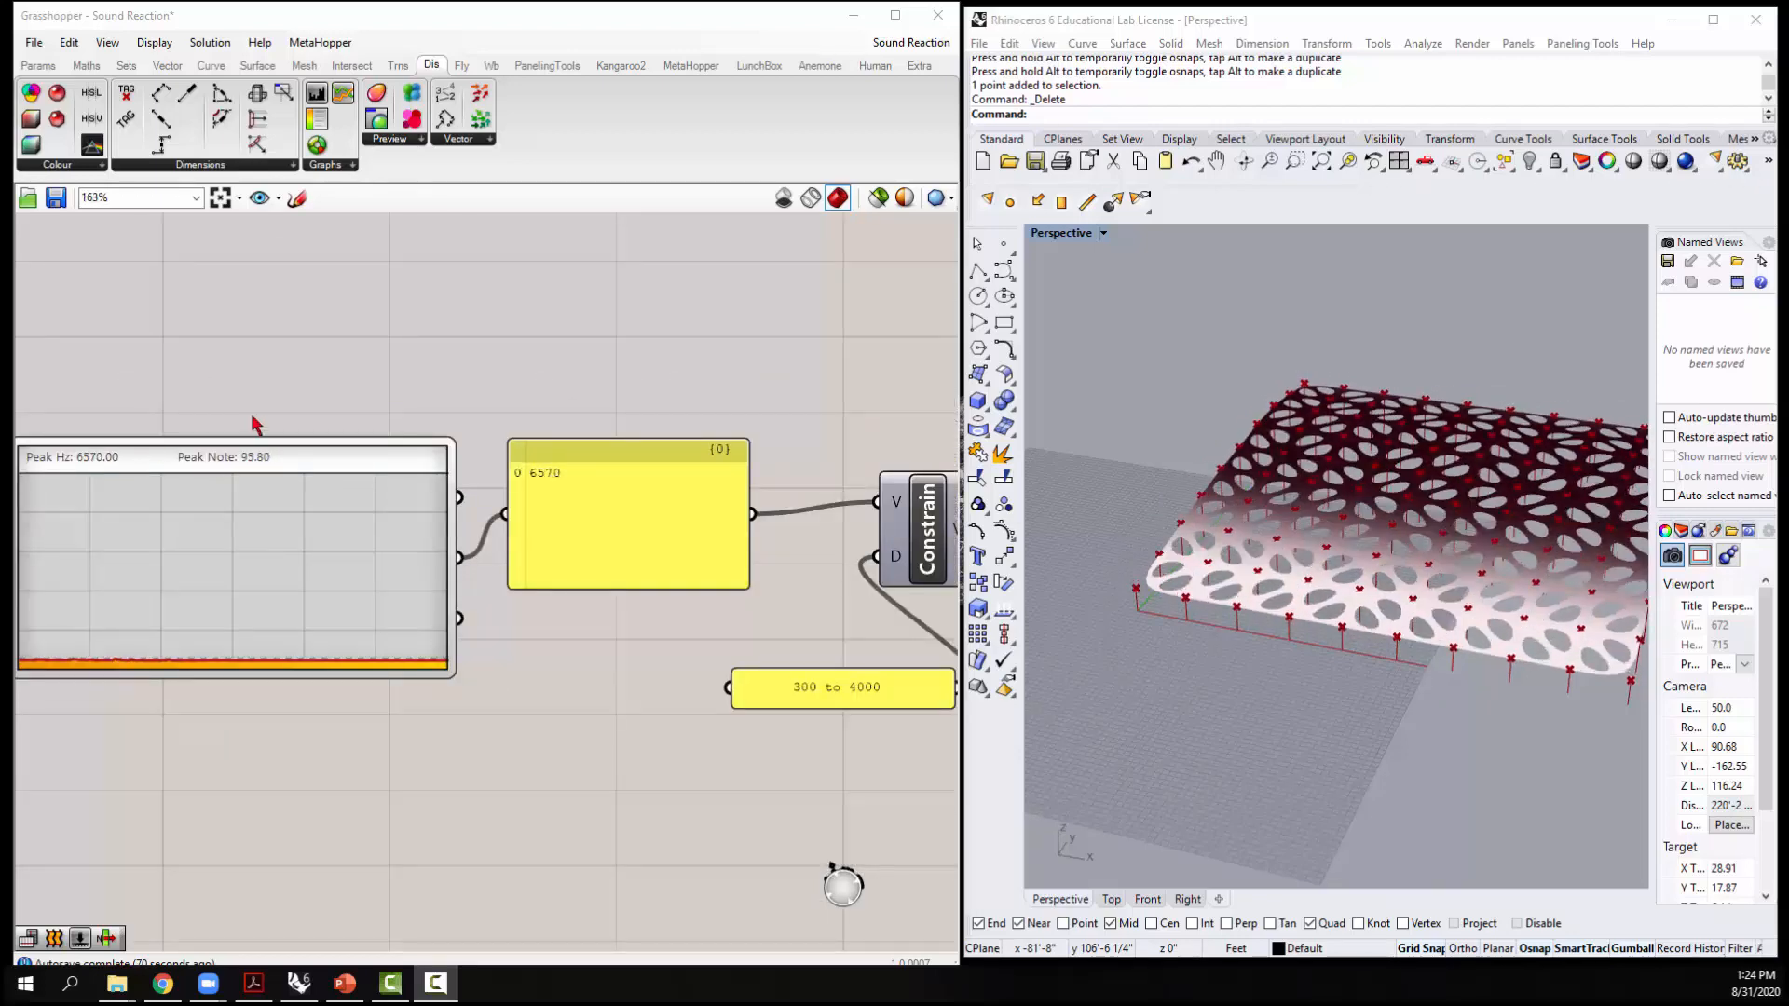
scroll(679, 408, "down", 1)
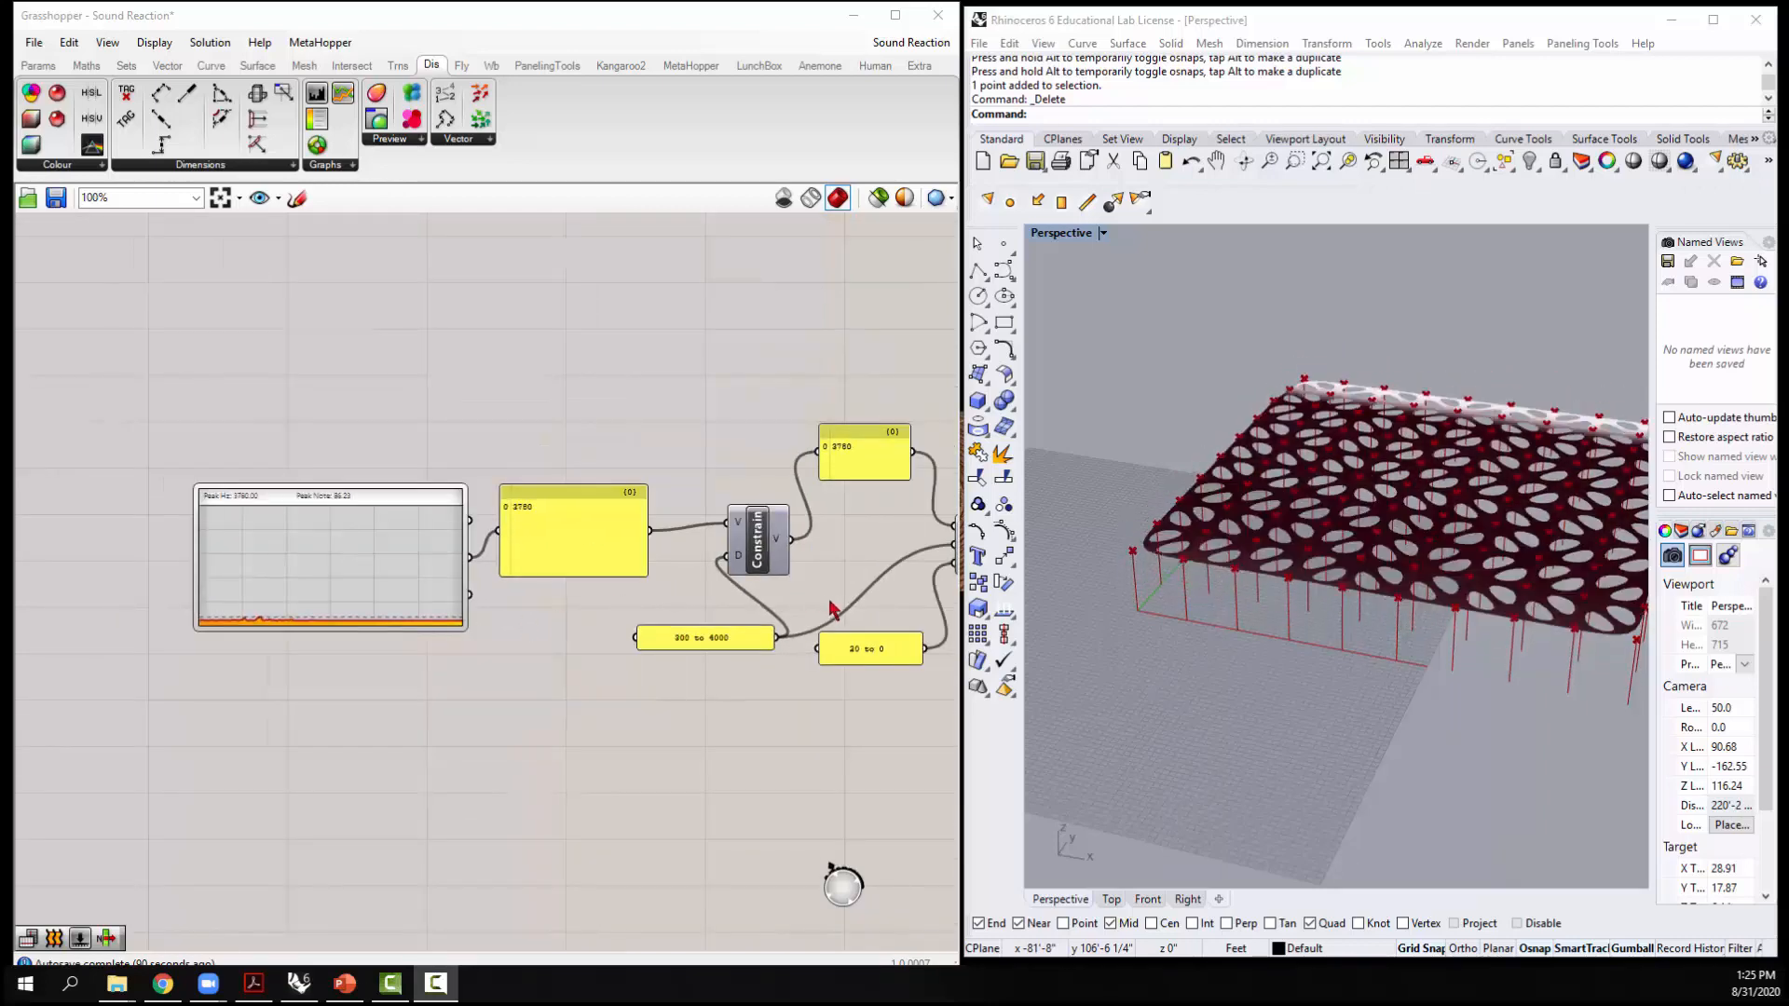
right_click_drag(791, 659, 627, 671)
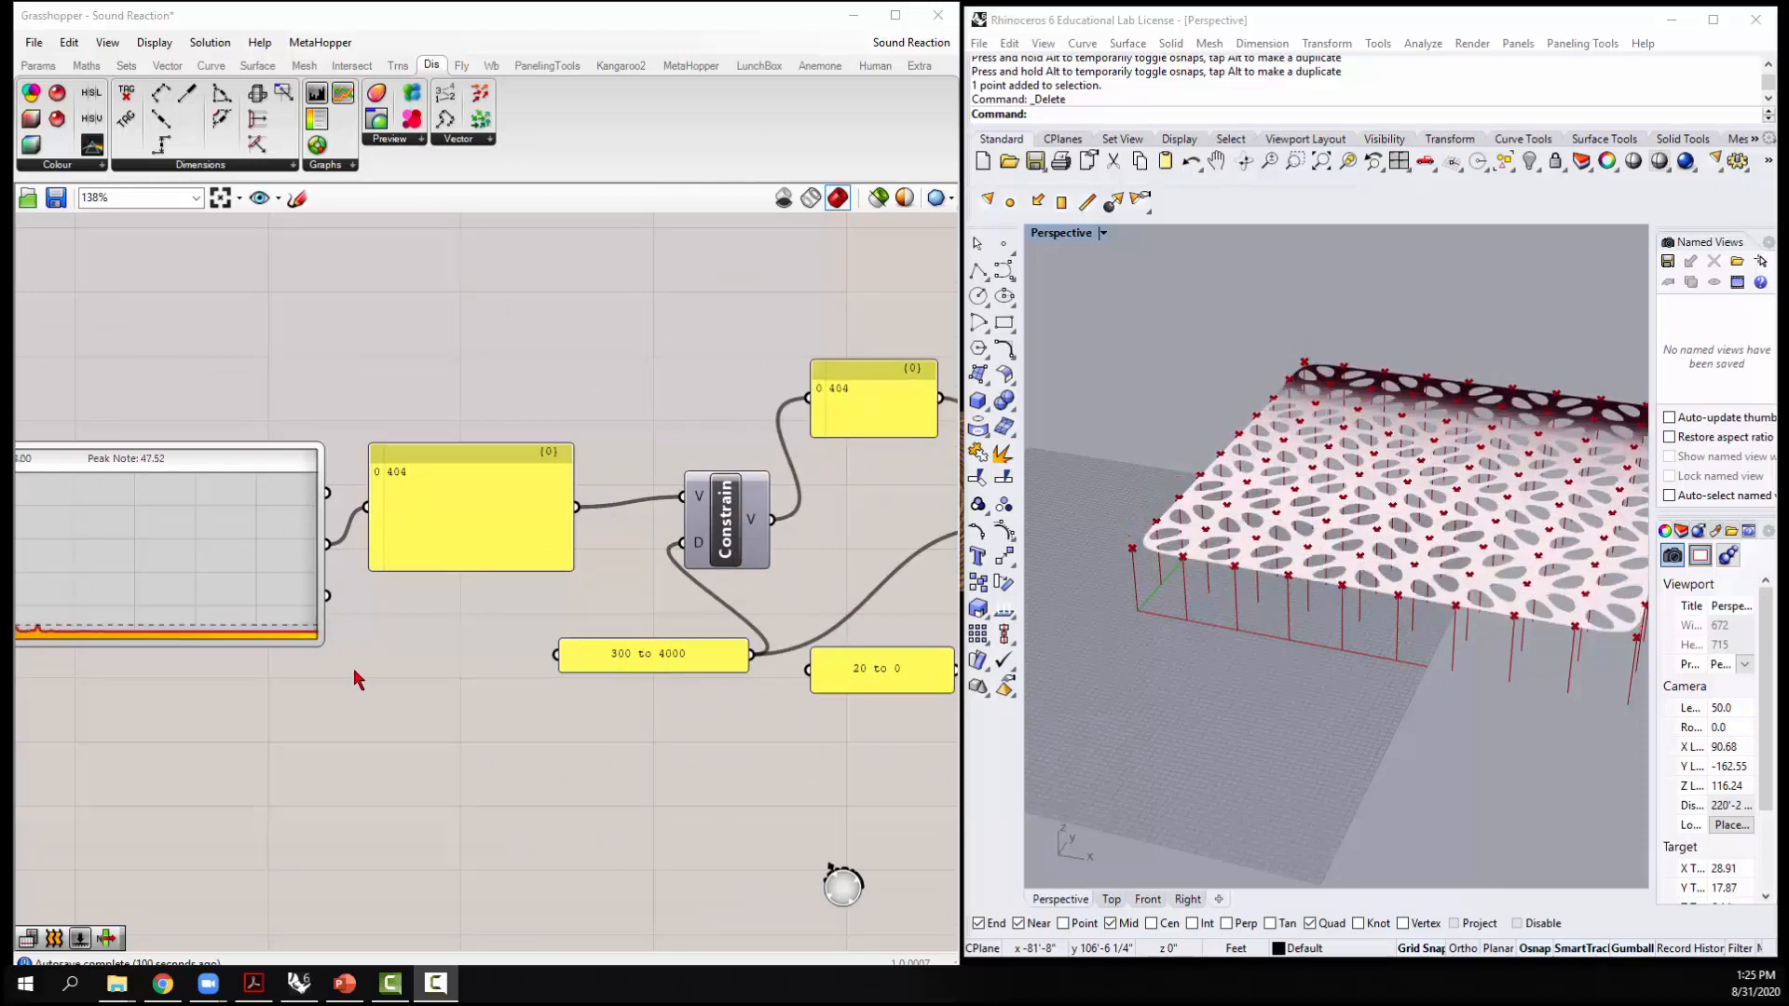
scroll(352, 673, "down", 4)
scroll(755, 656, "up", 3)
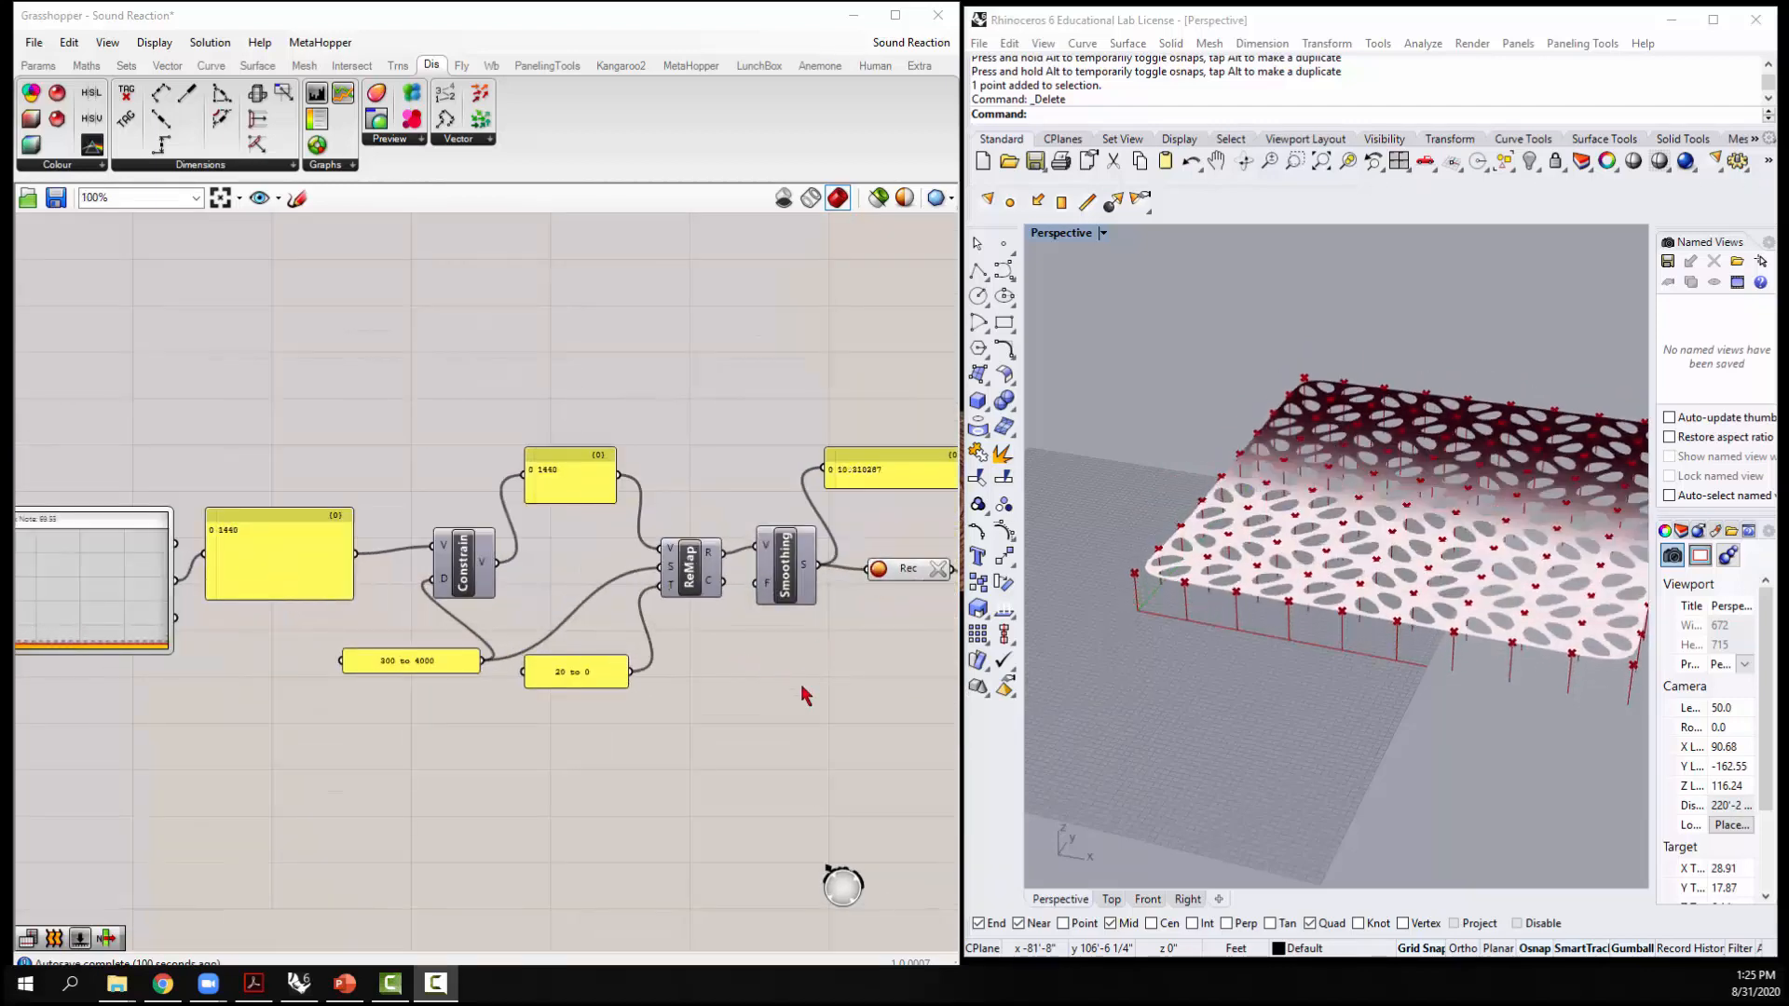
middle_click(851, 718)
right_click_drag(764, 720, 404, 691)
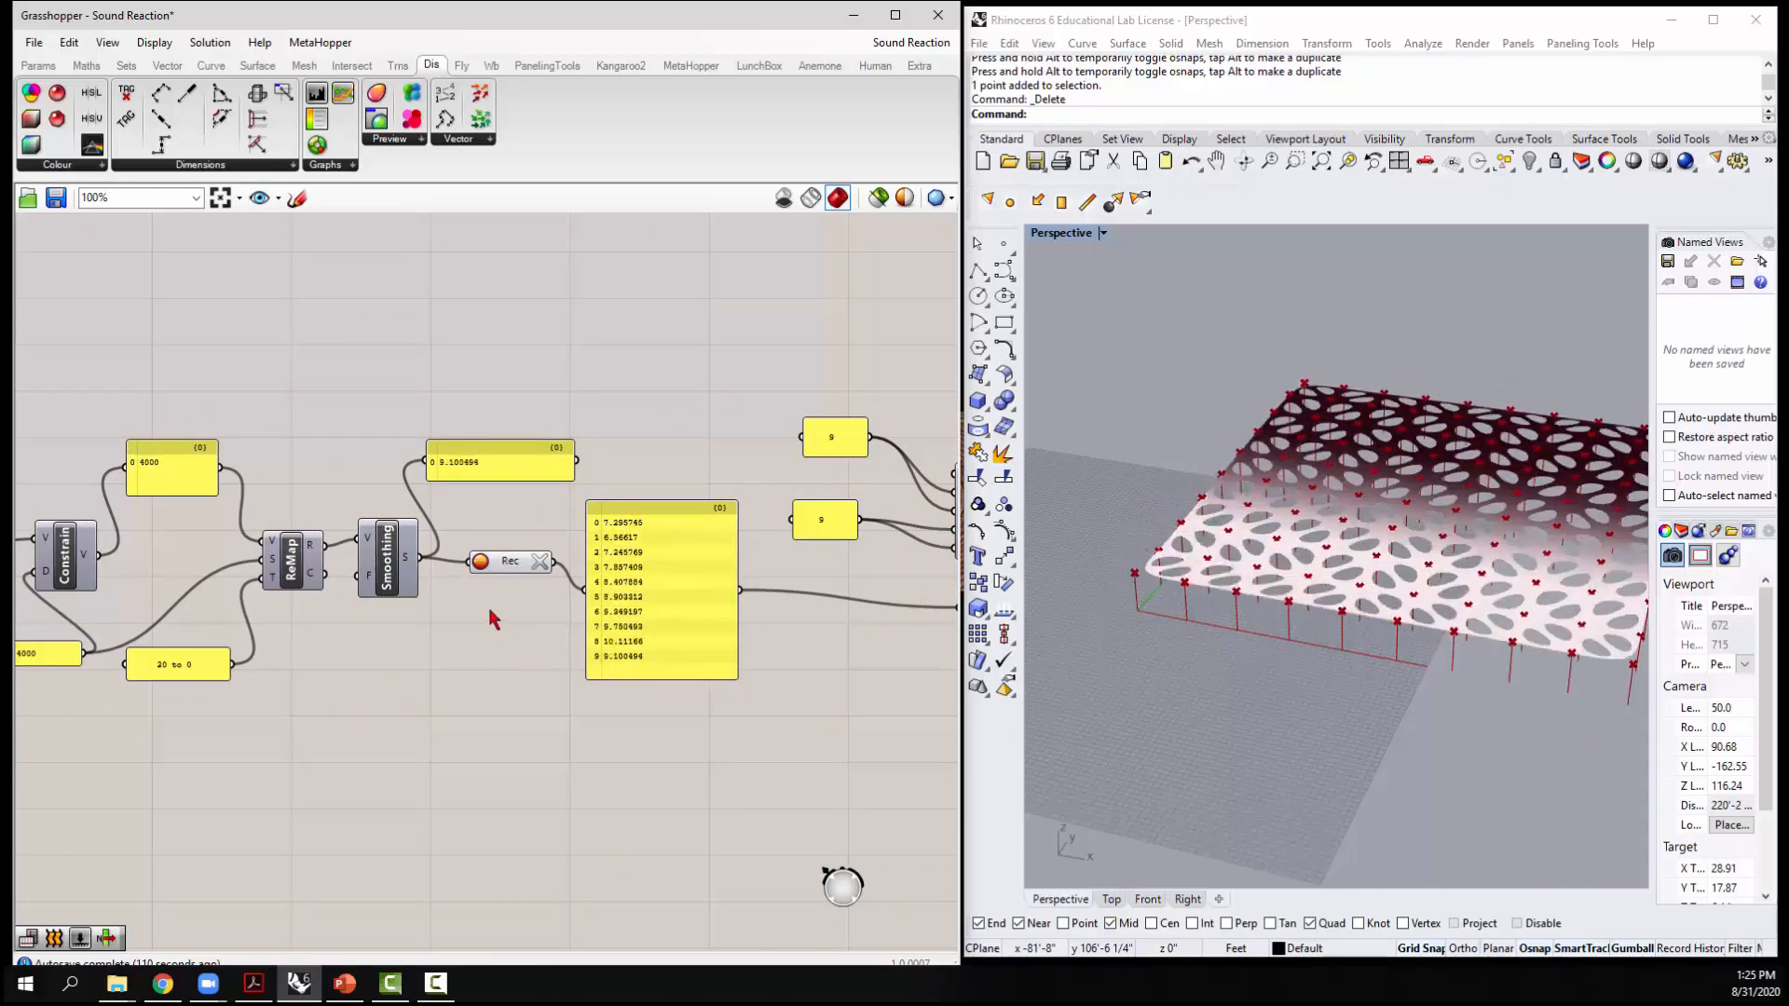
scroll(489, 612, "down", 3)
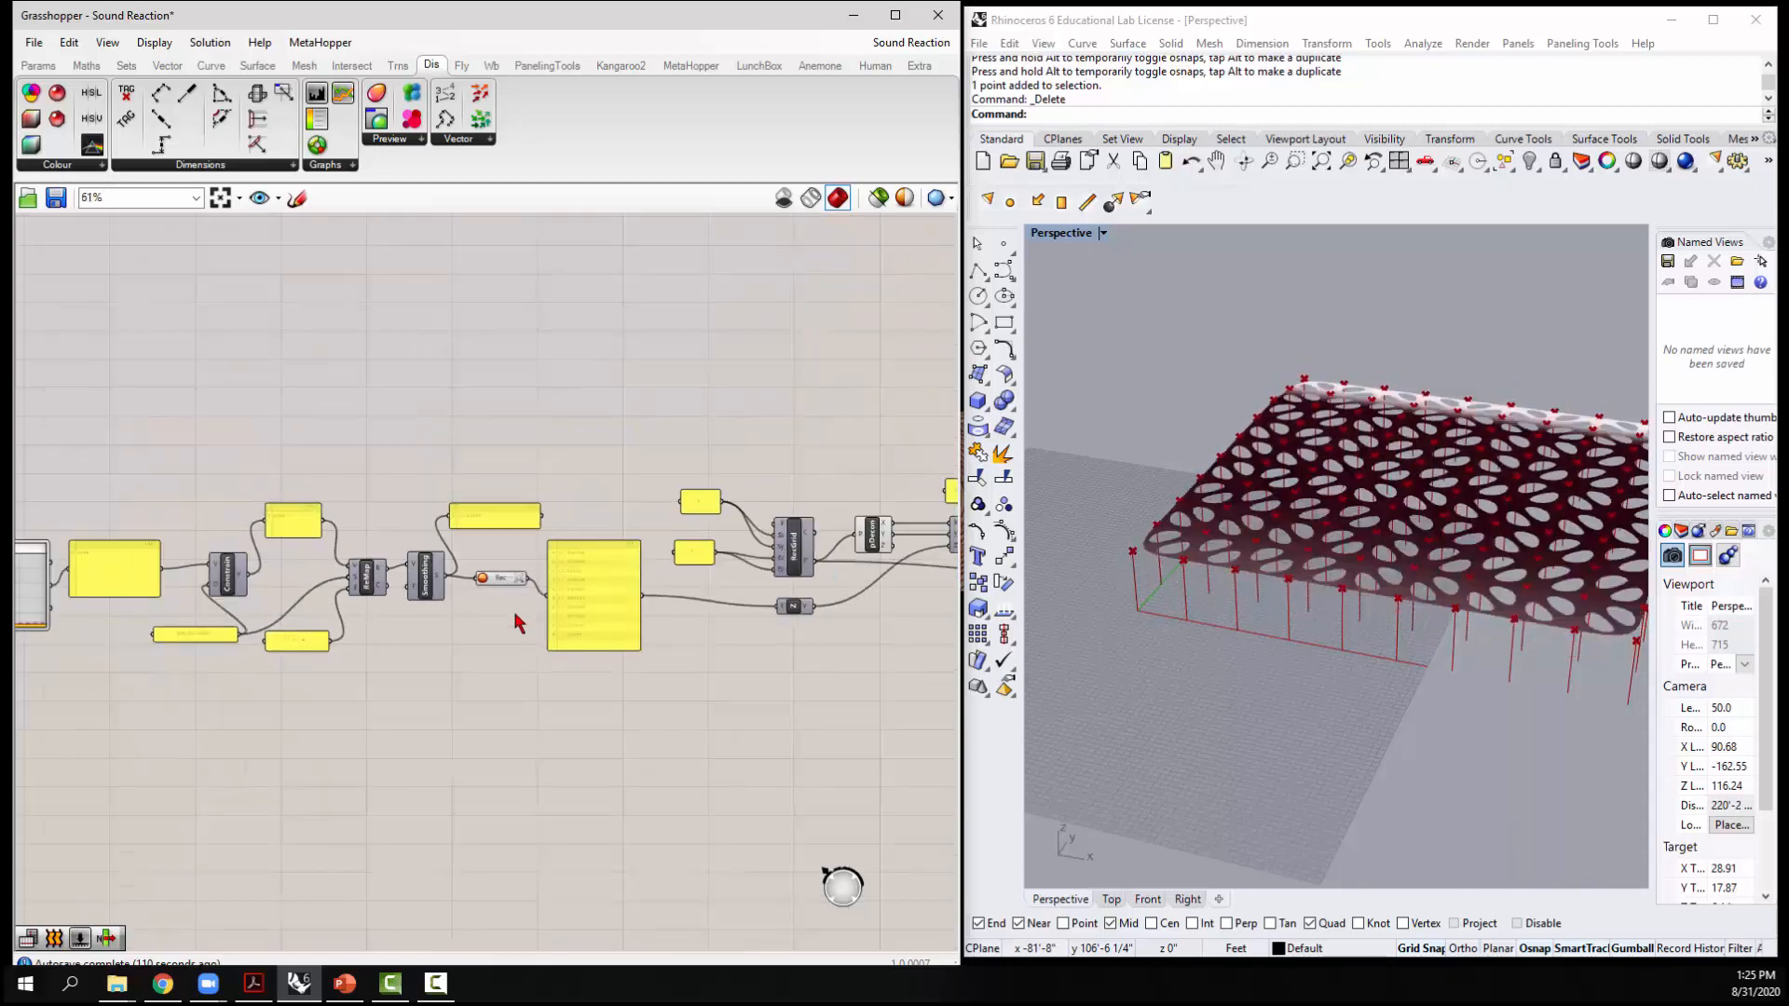
scroll(895, 642, "up", 4)
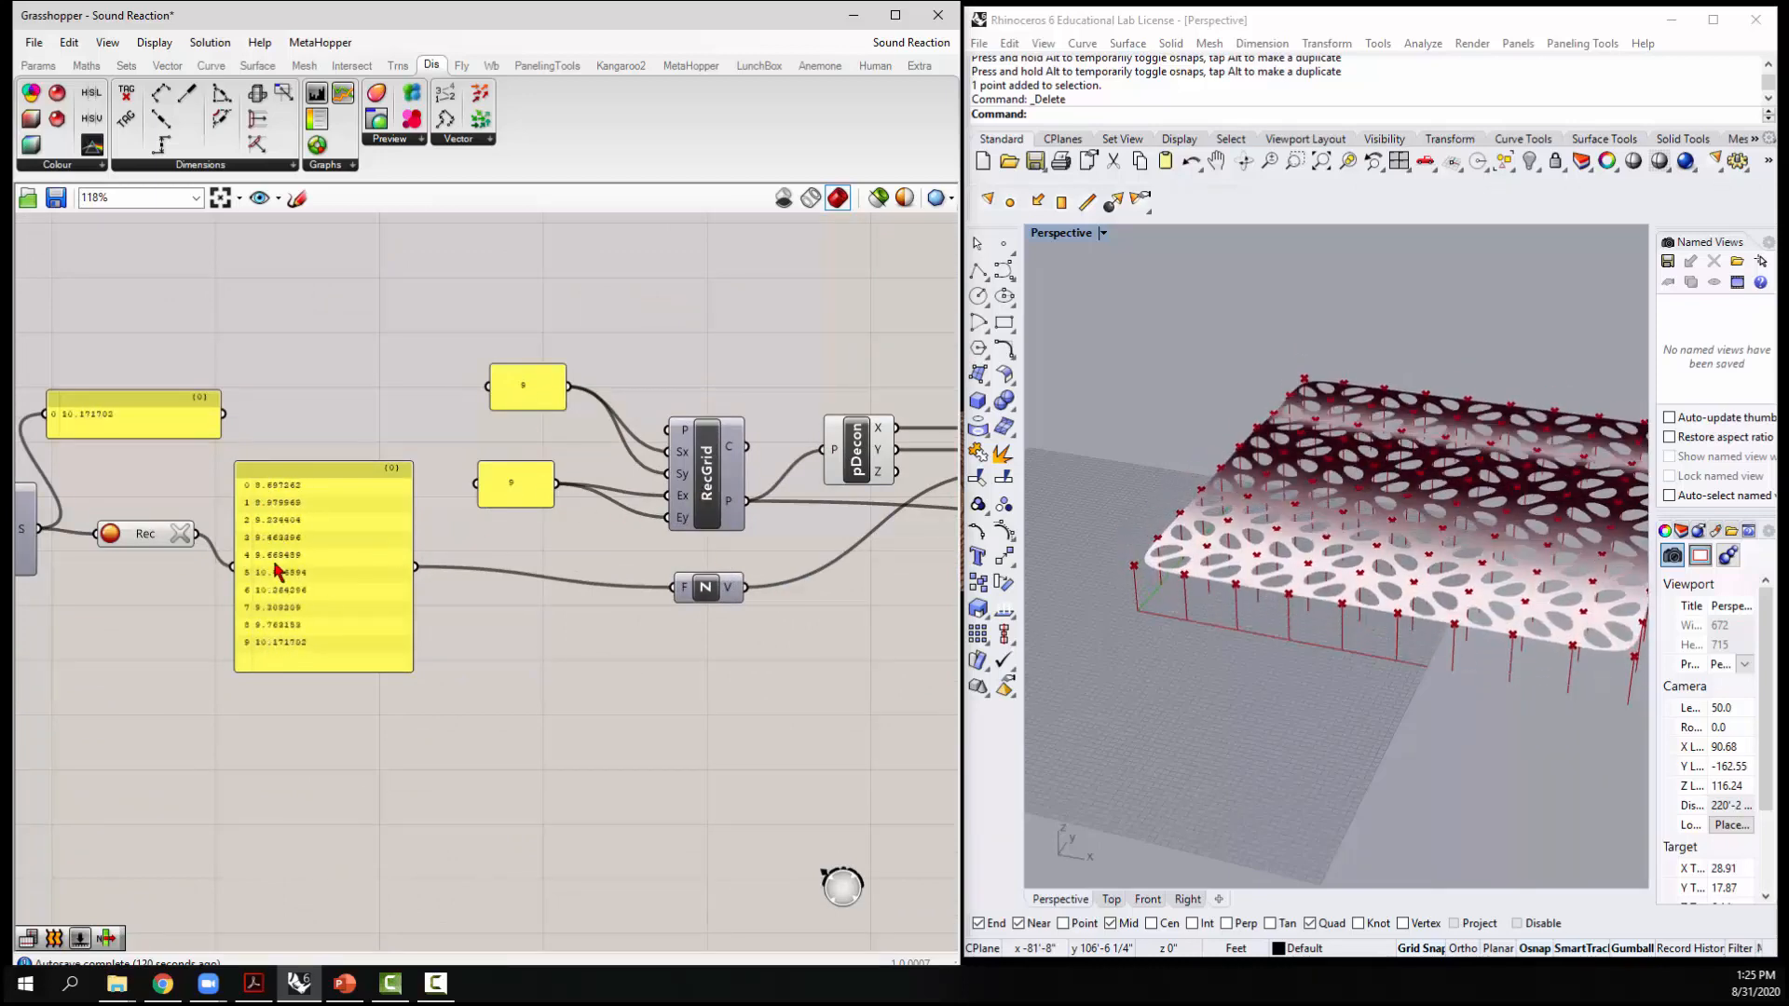
scroll(462, 568, "down", 4)
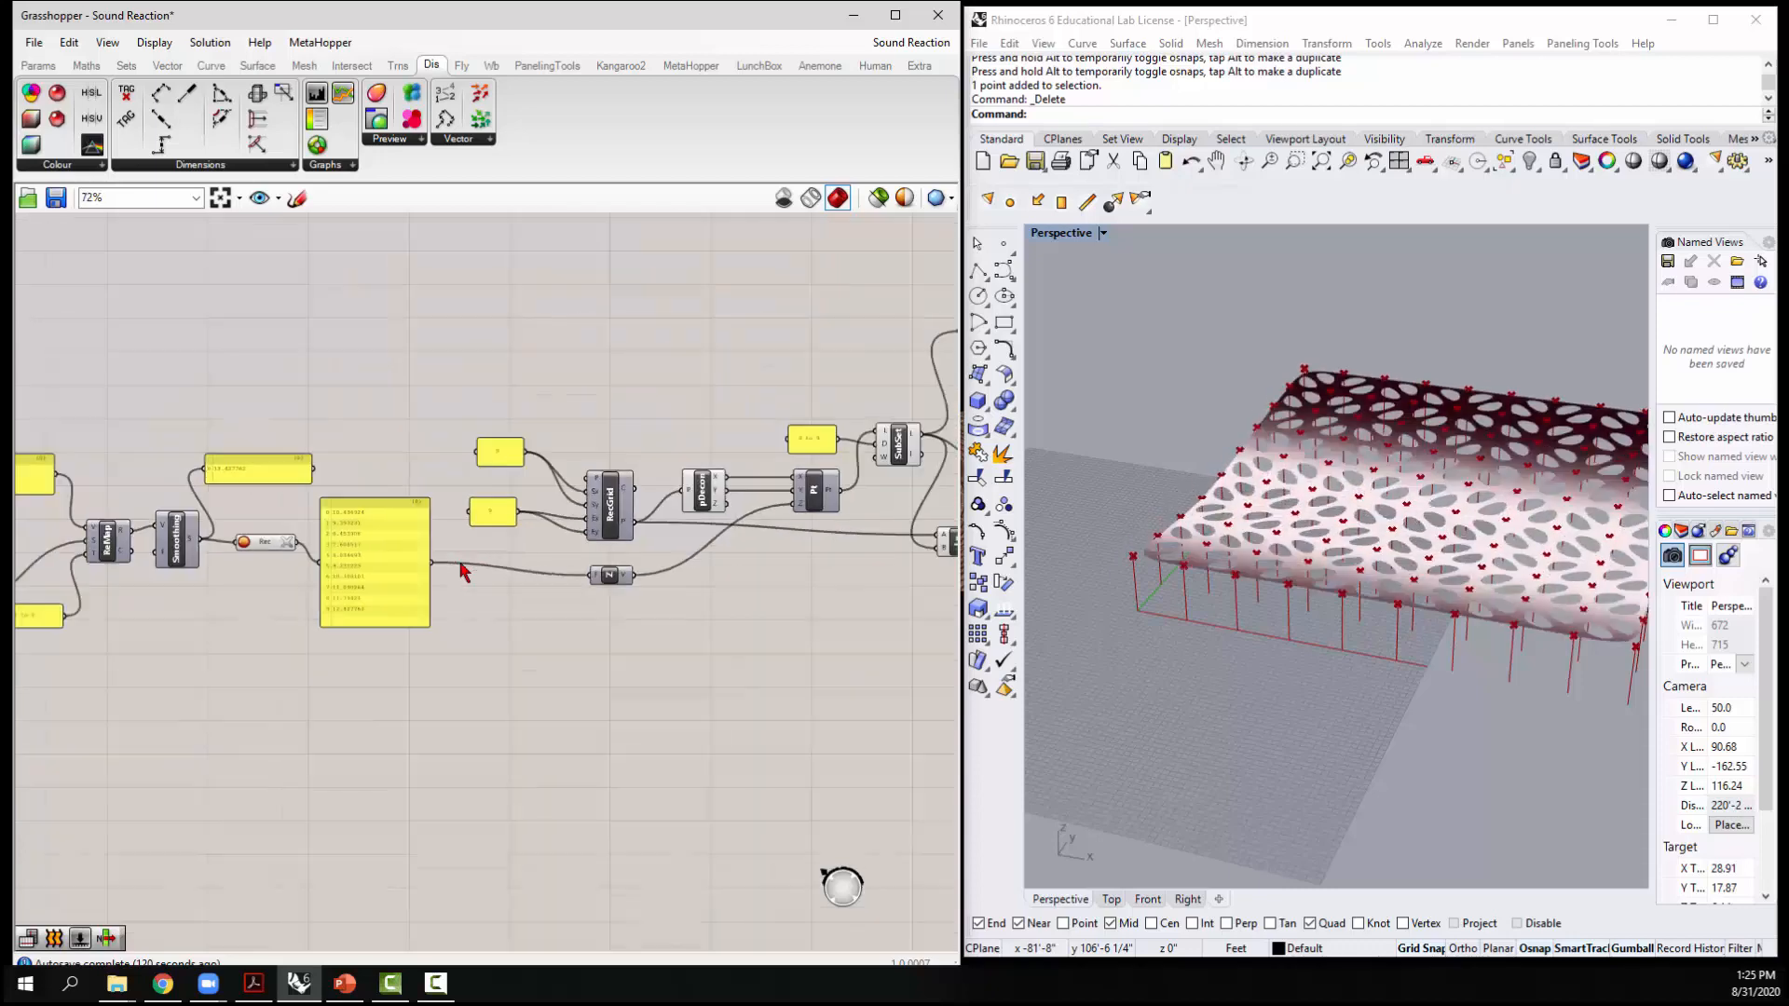
scroll(789, 585, "up", 4)
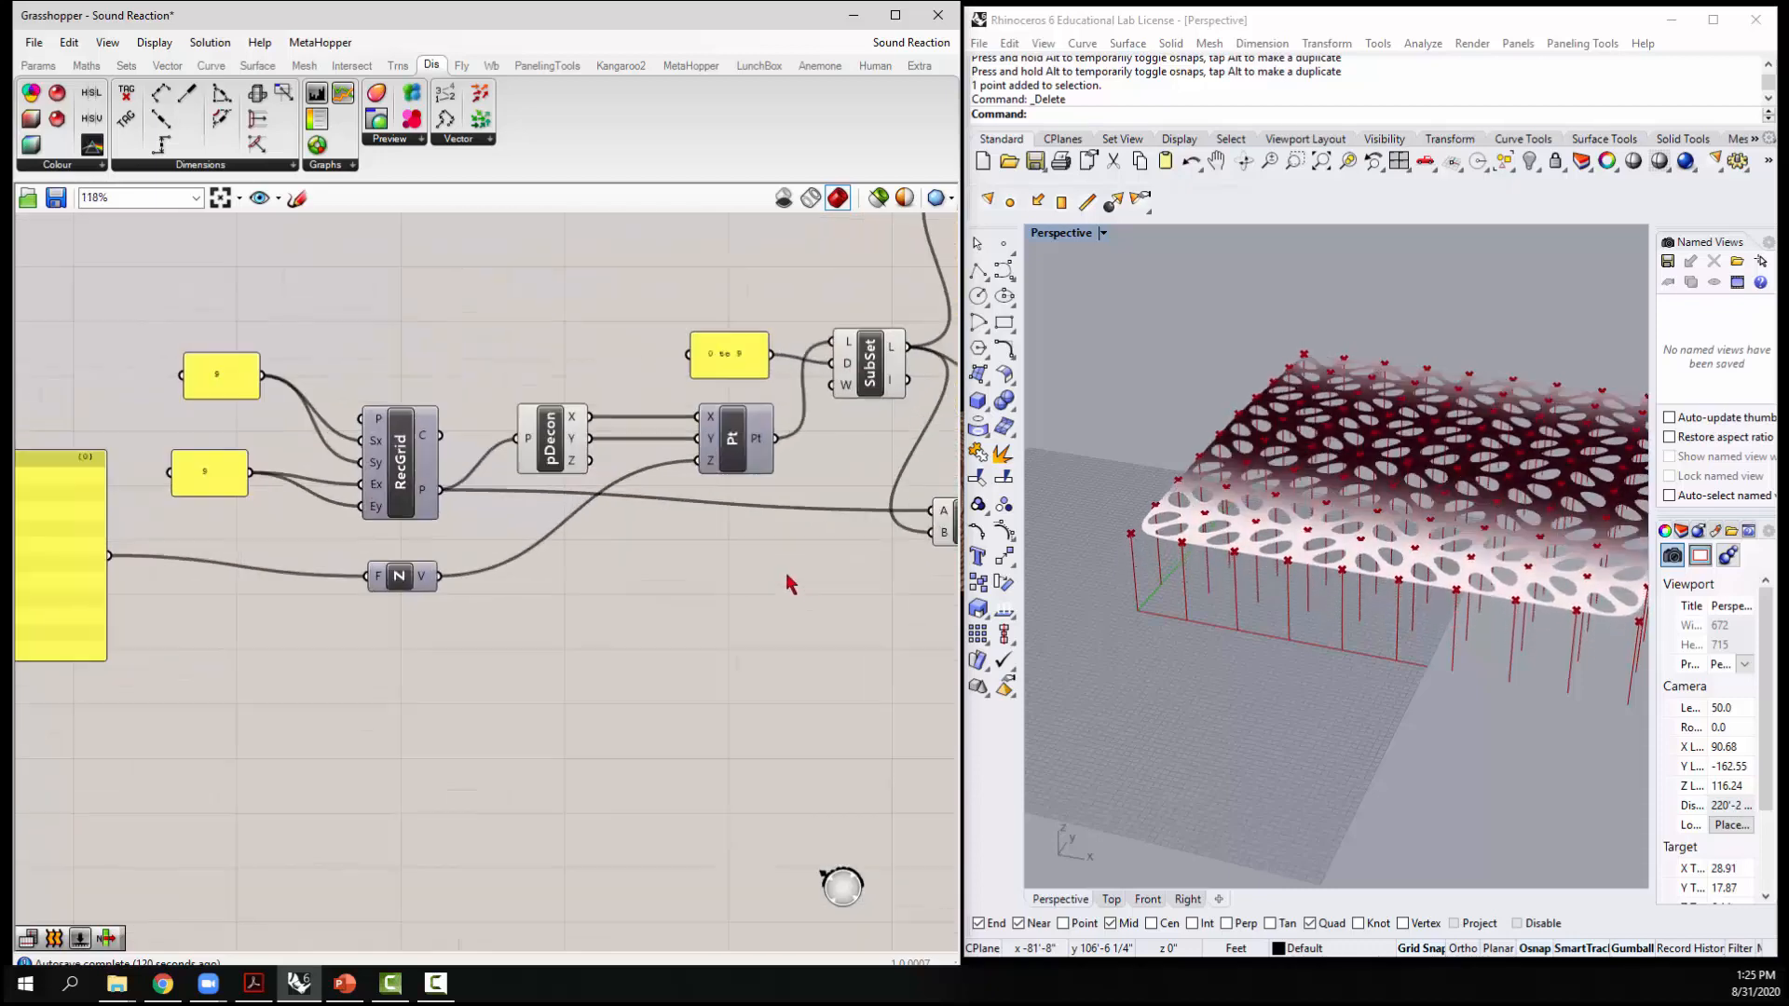
Show the preview of the RecGrid component to inspect its base grid in Rhino, and hide that preview again
left_click(403, 489)
right_click(403, 488)
left_click(441, 514)
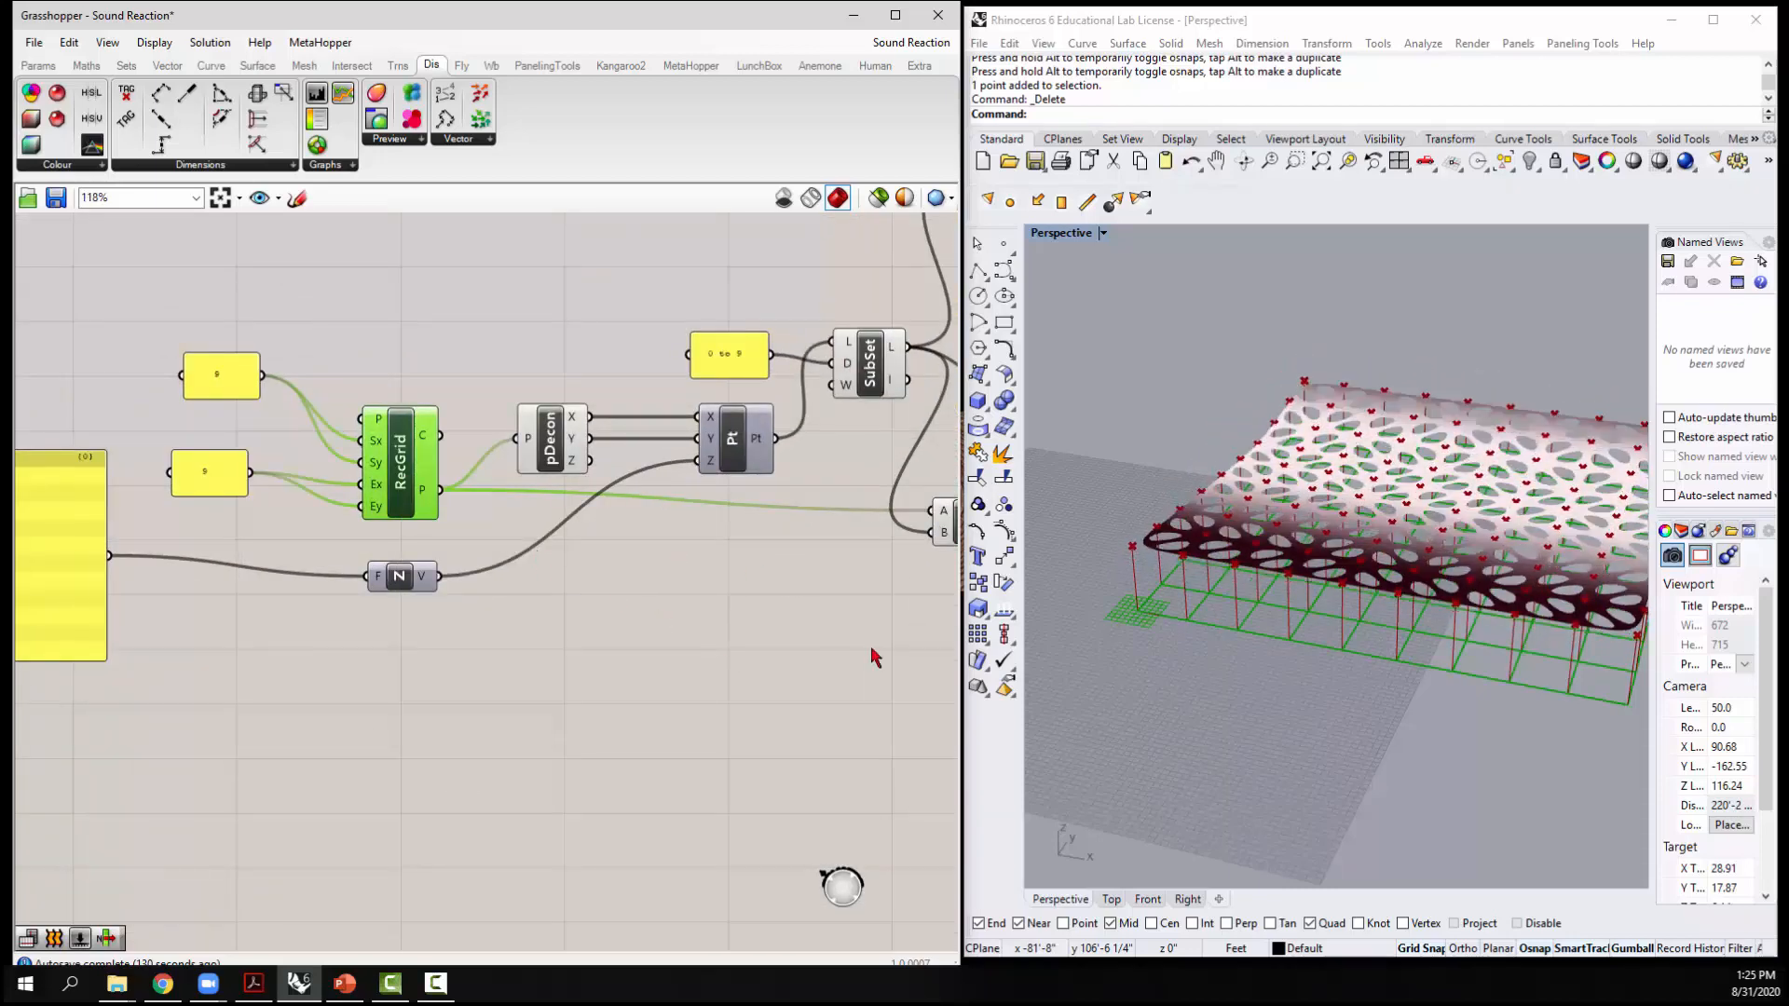
right_click(402, 464)
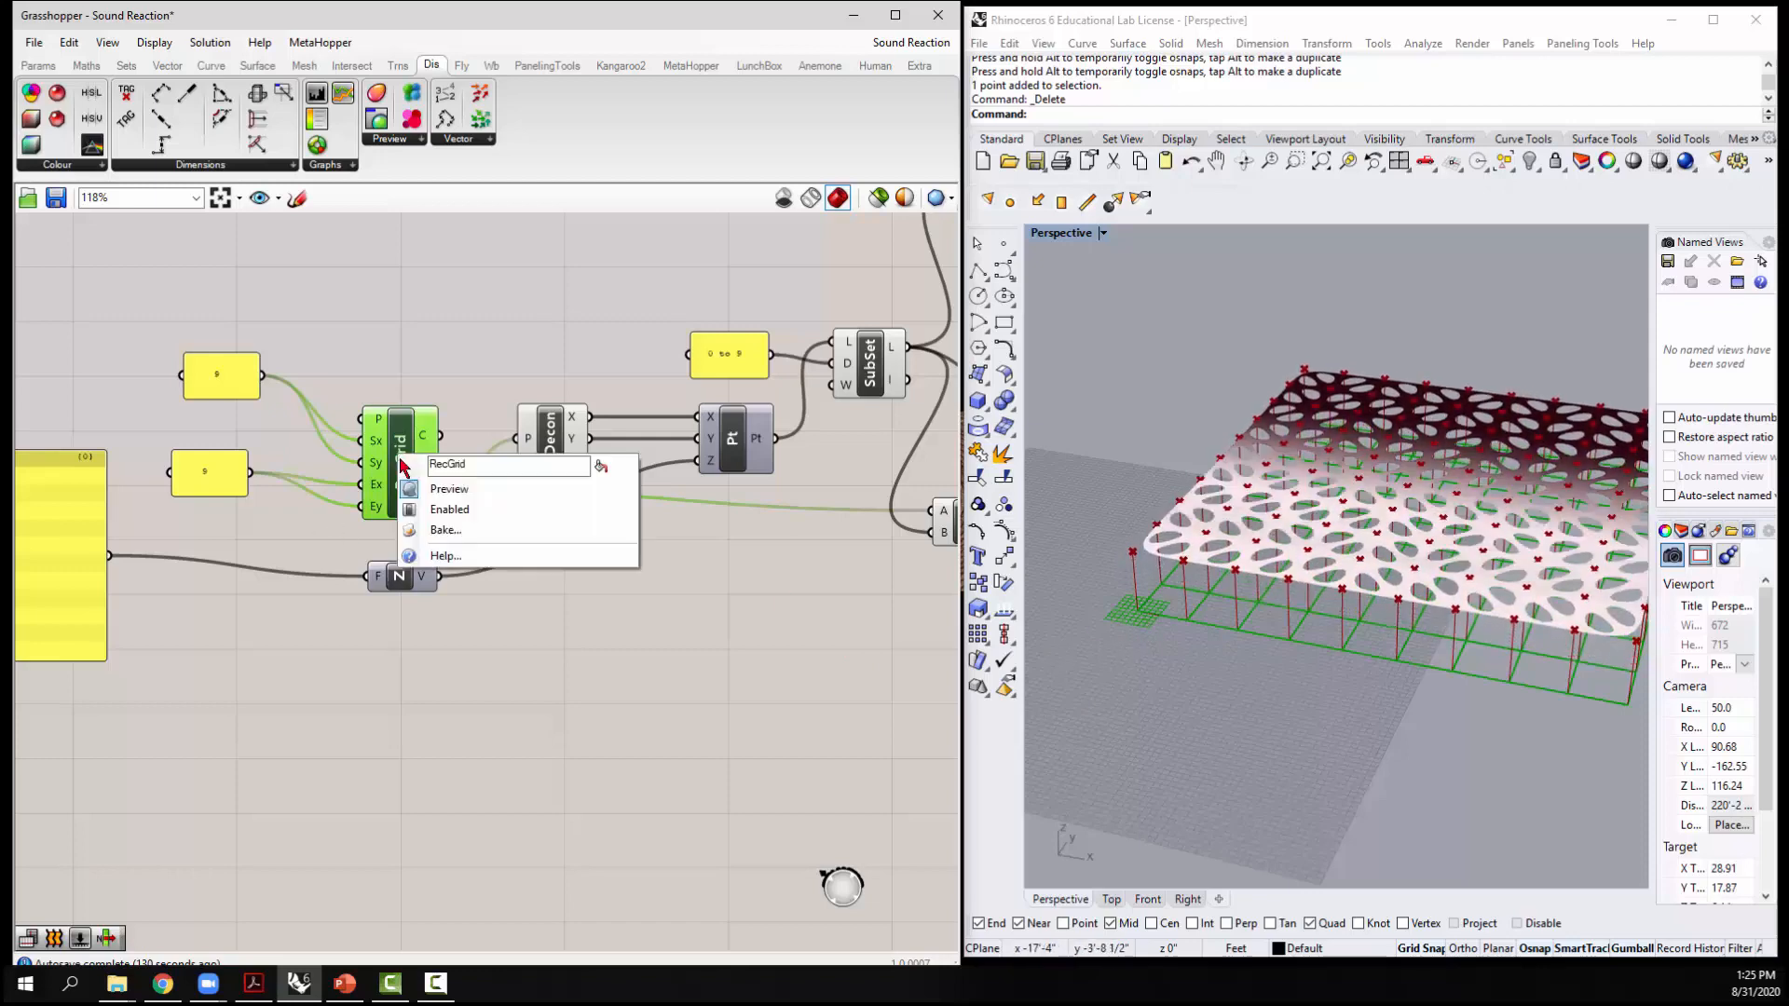
left_click(449, 489)
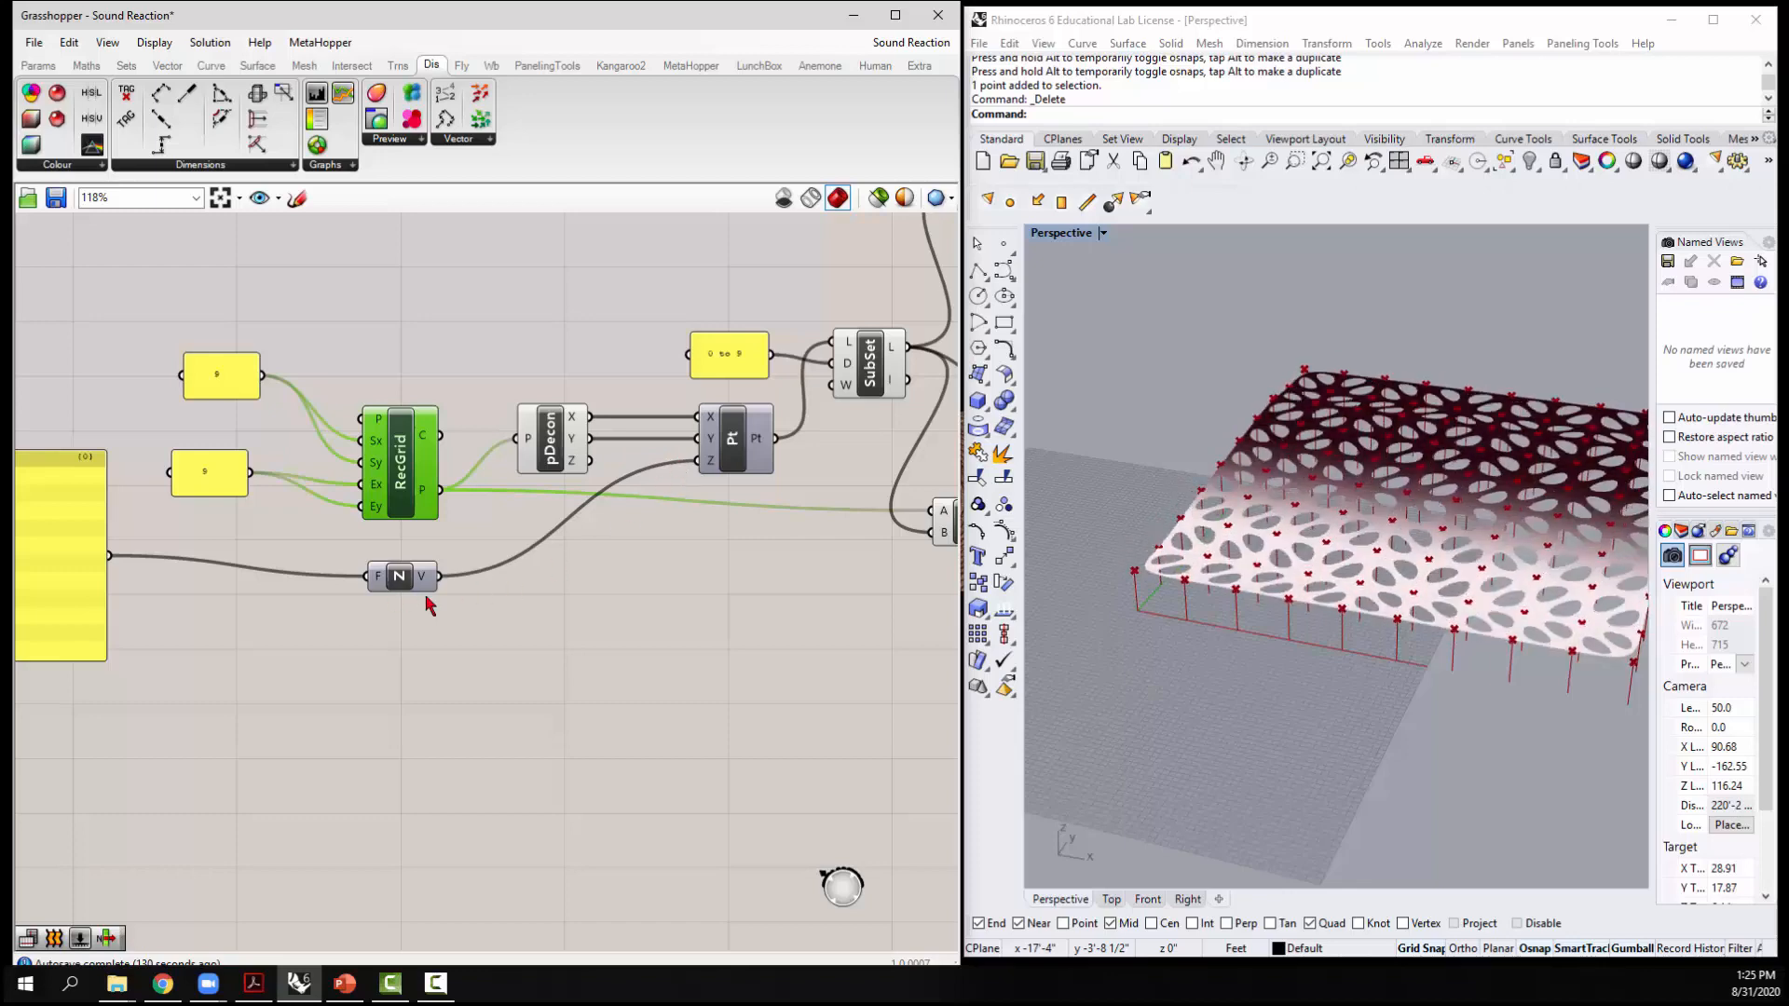
scroll(661, 582, "down", 2)
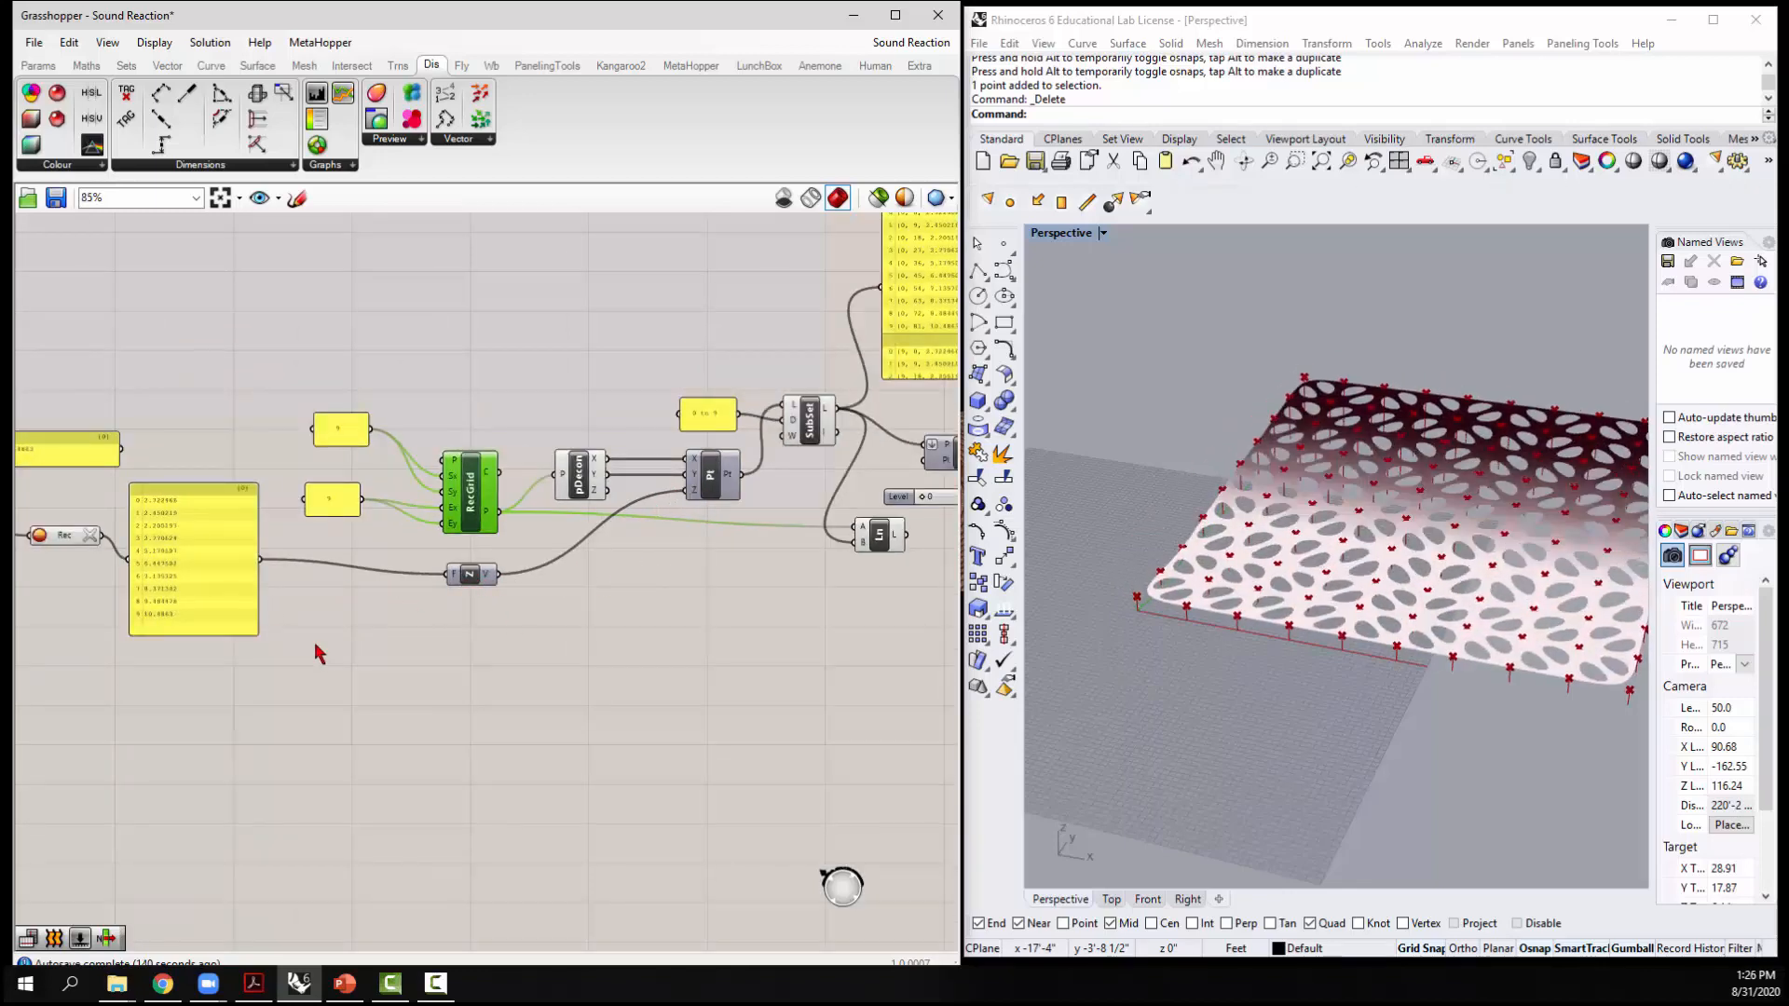
scroll(317, 652, "down", 2)
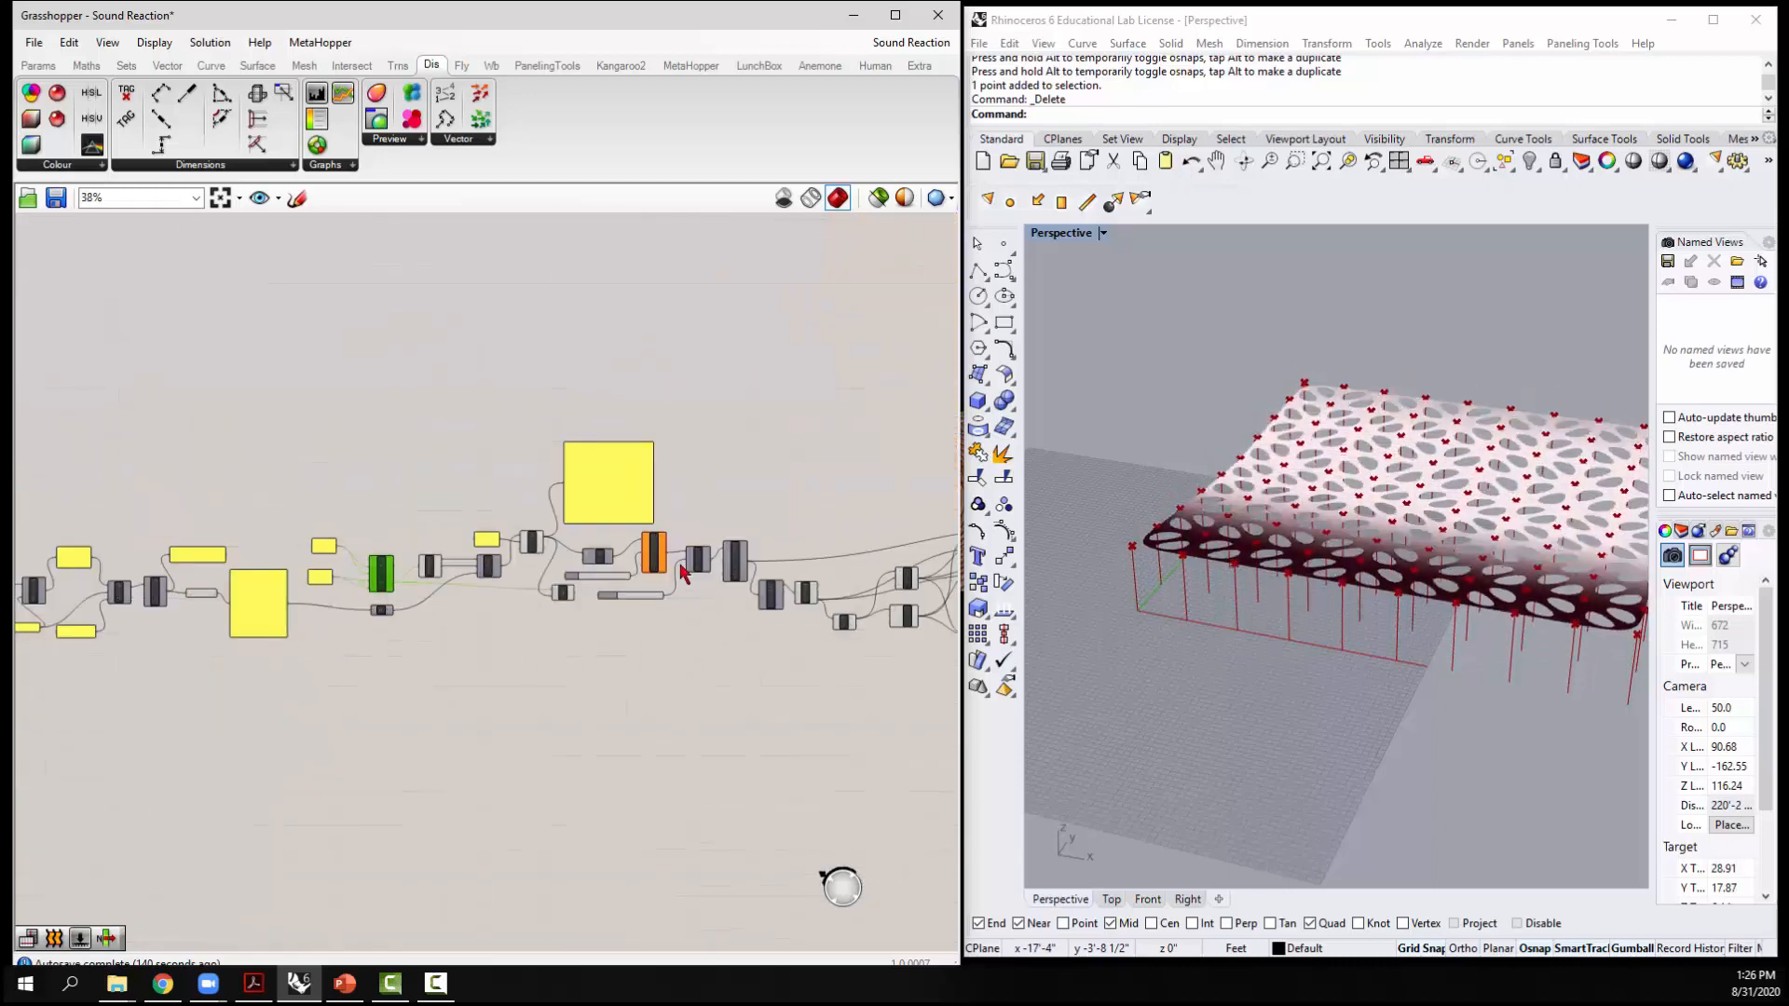
scroll(622, 589, "up", 2)
scroll(360, 568, "down", 1)
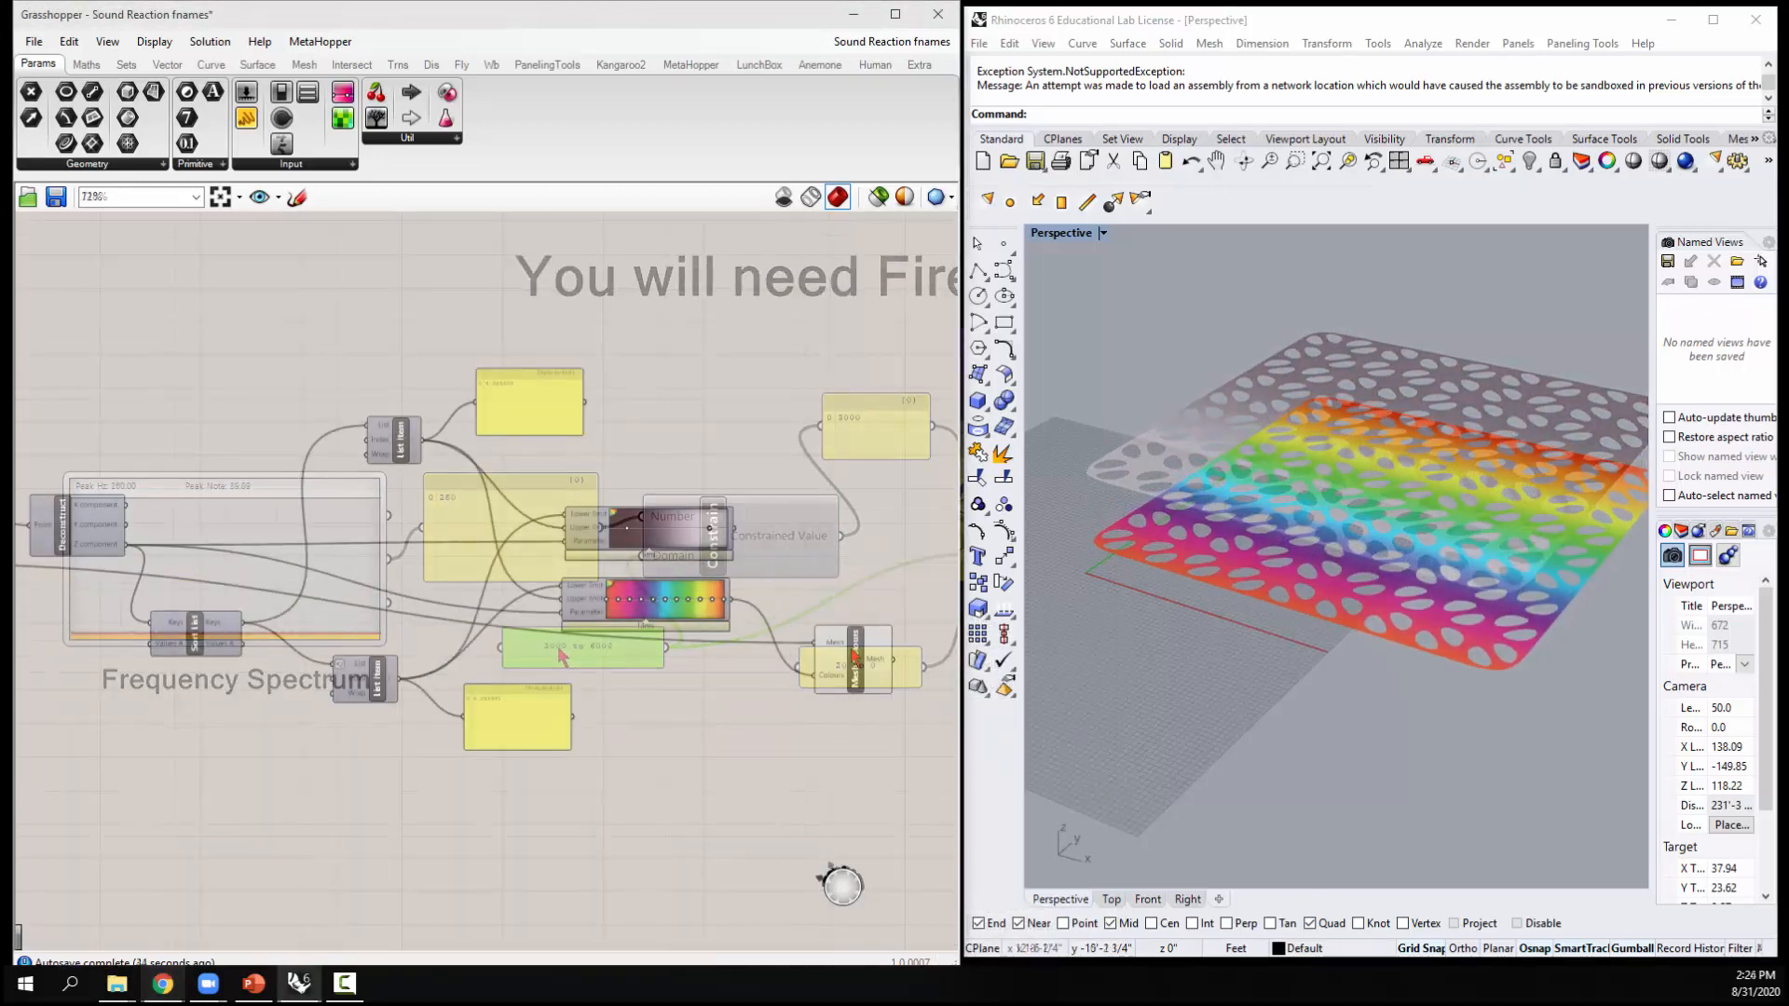
Turn off the preview of Mesh Colours and turn on the preview of Construct Point in the Sound Reaction fnames definition
right_click(851, 646)
left_click(893, 688)
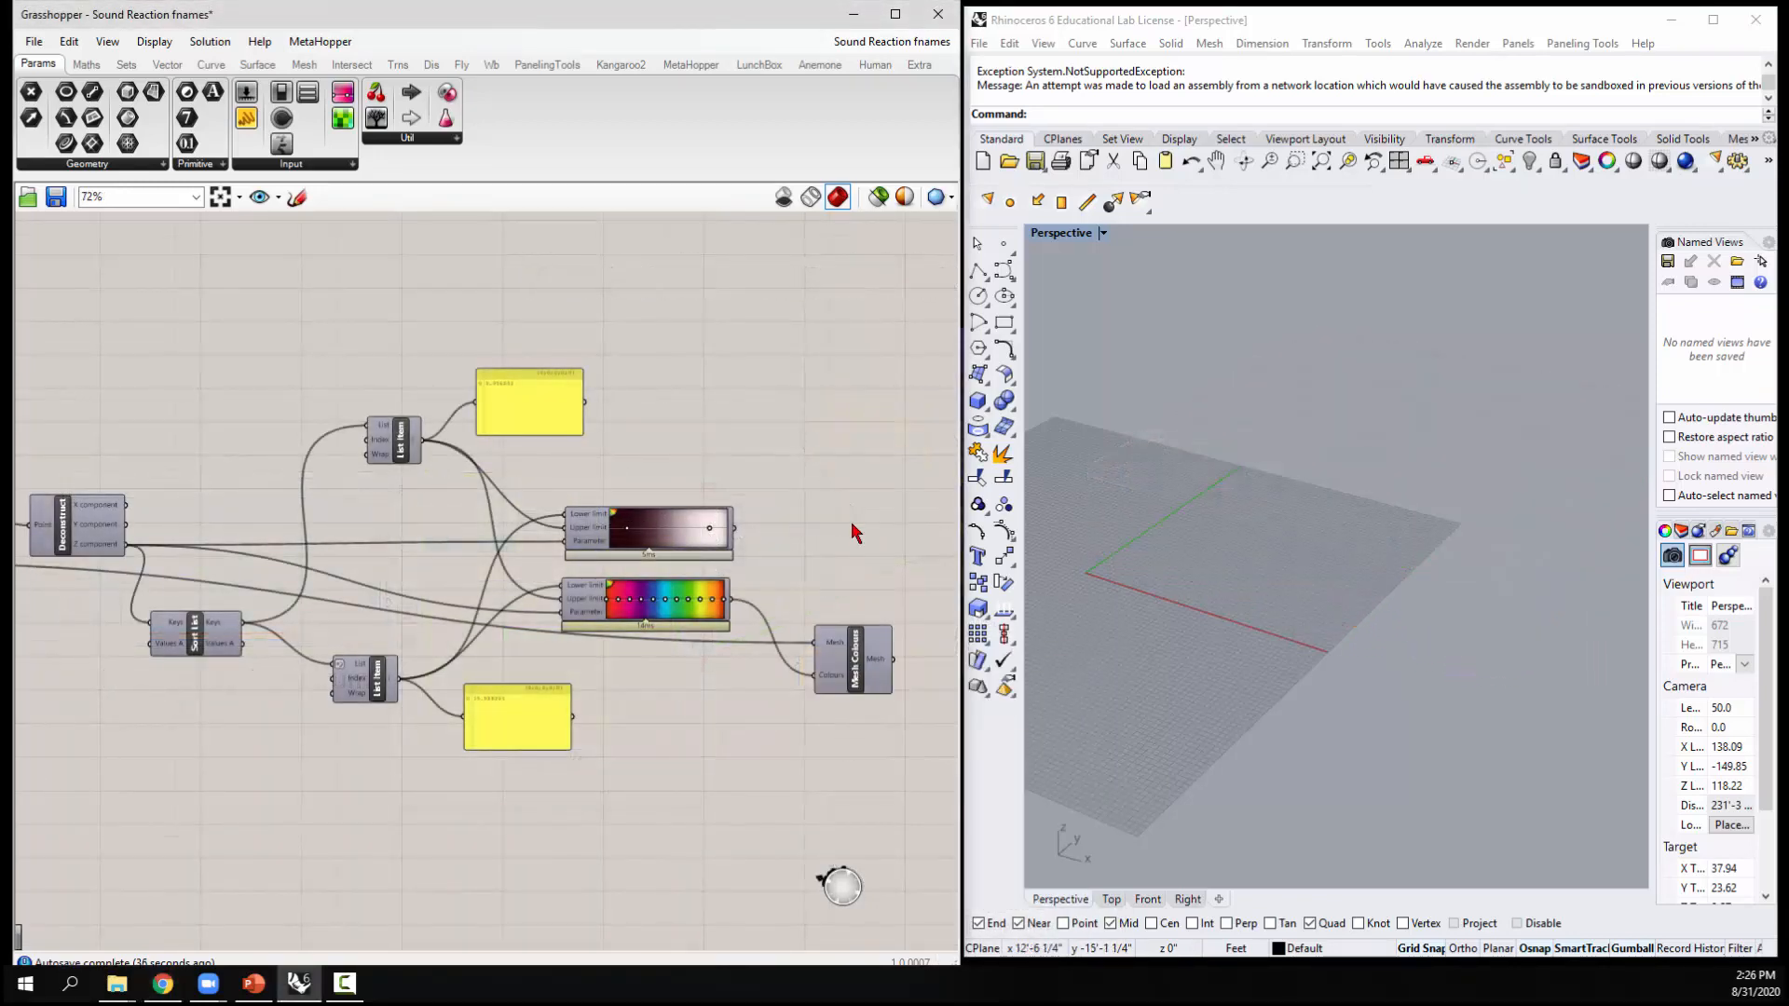
scroll(851, 528, "down", 10)
scroll(412, 515, "up", 8)
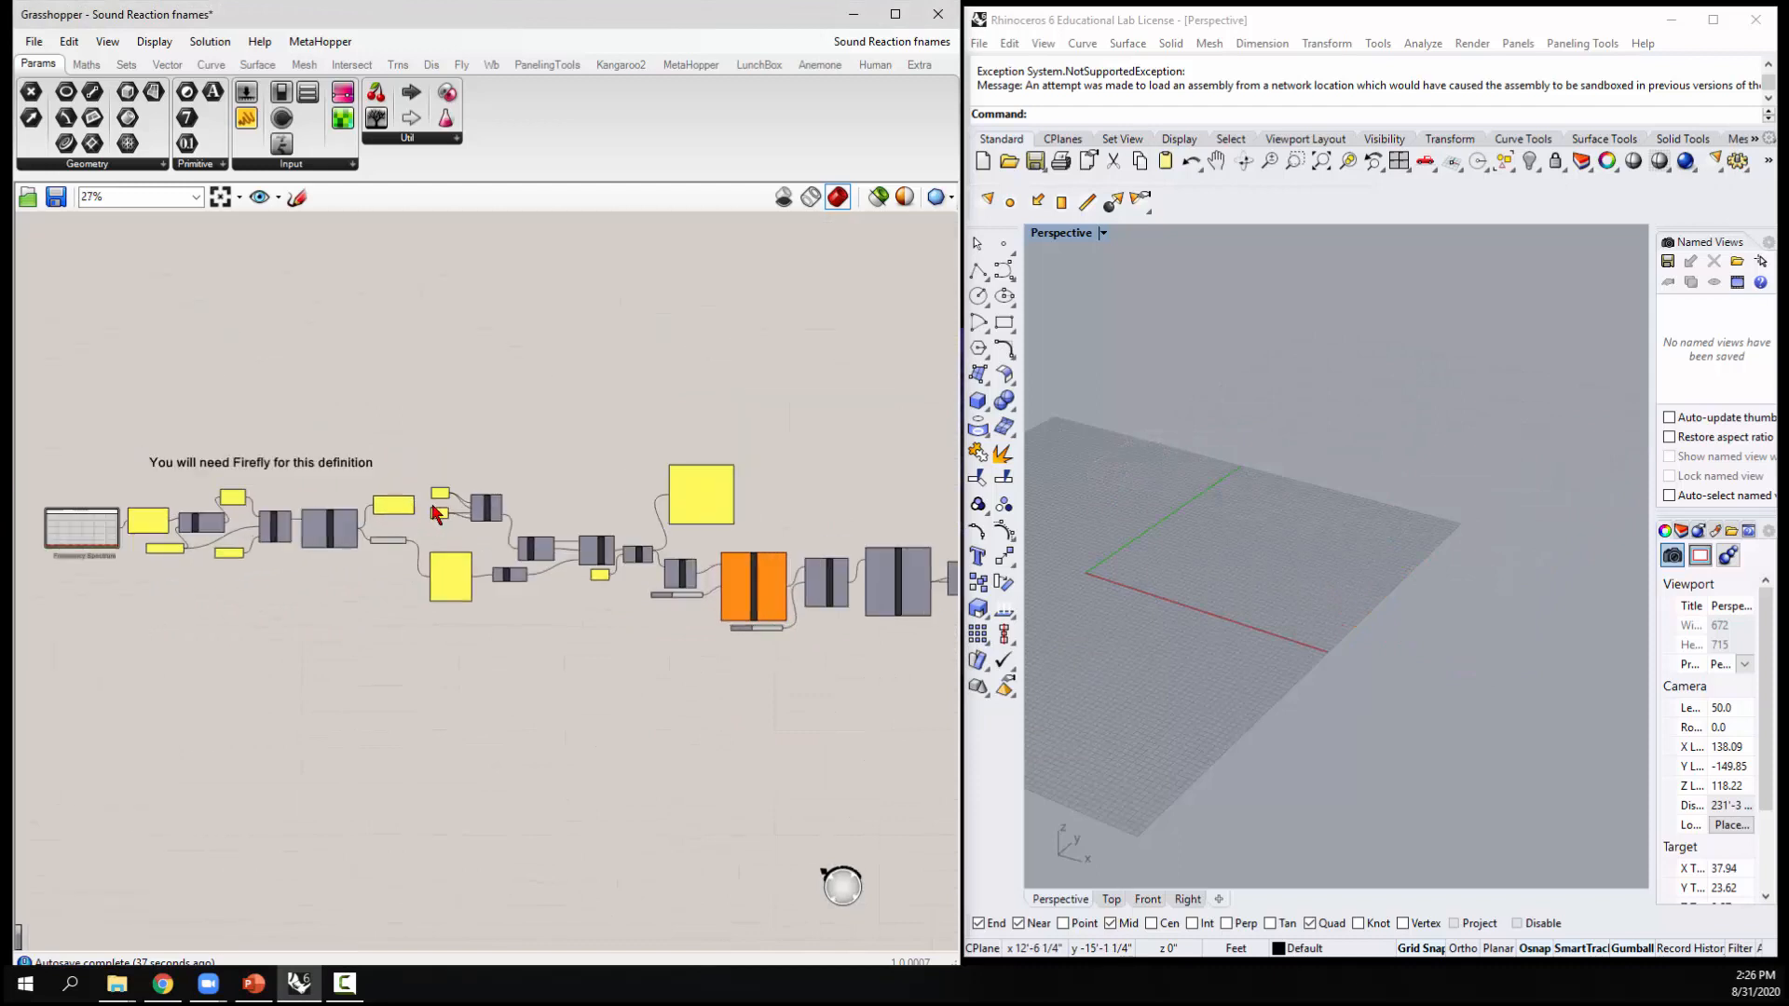
left_click(690, 570)
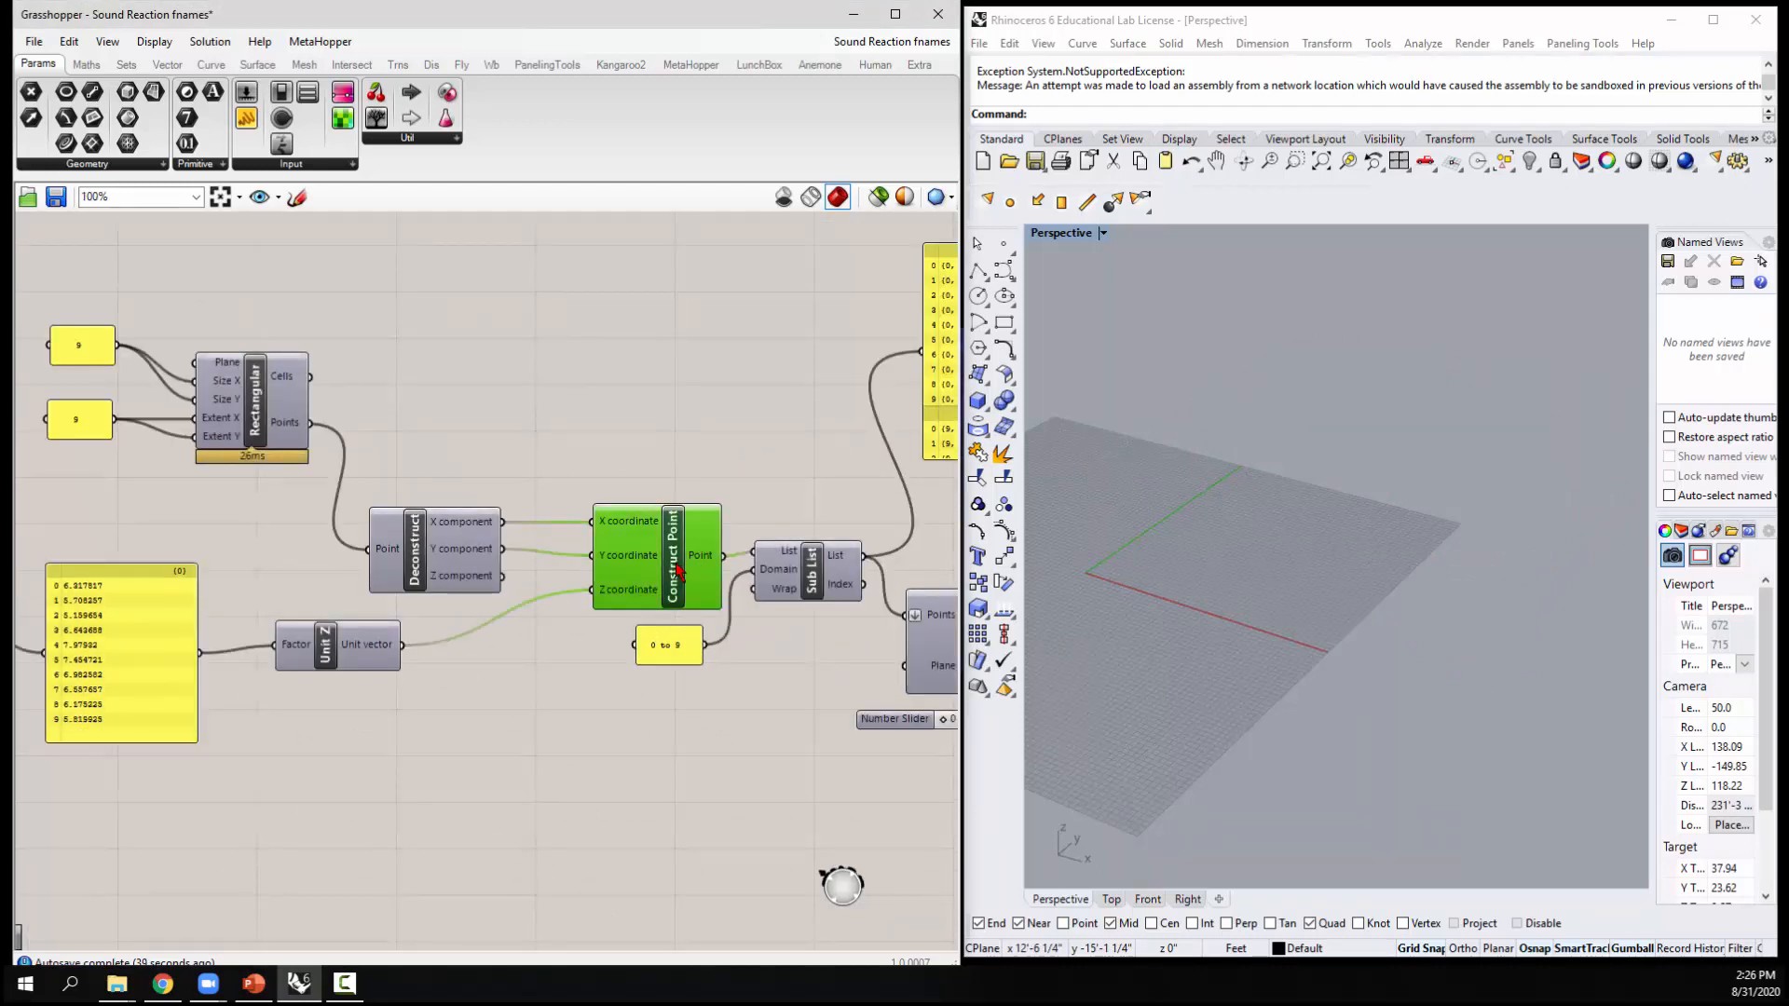
right_click(694, 559)
left_click(738, 591)
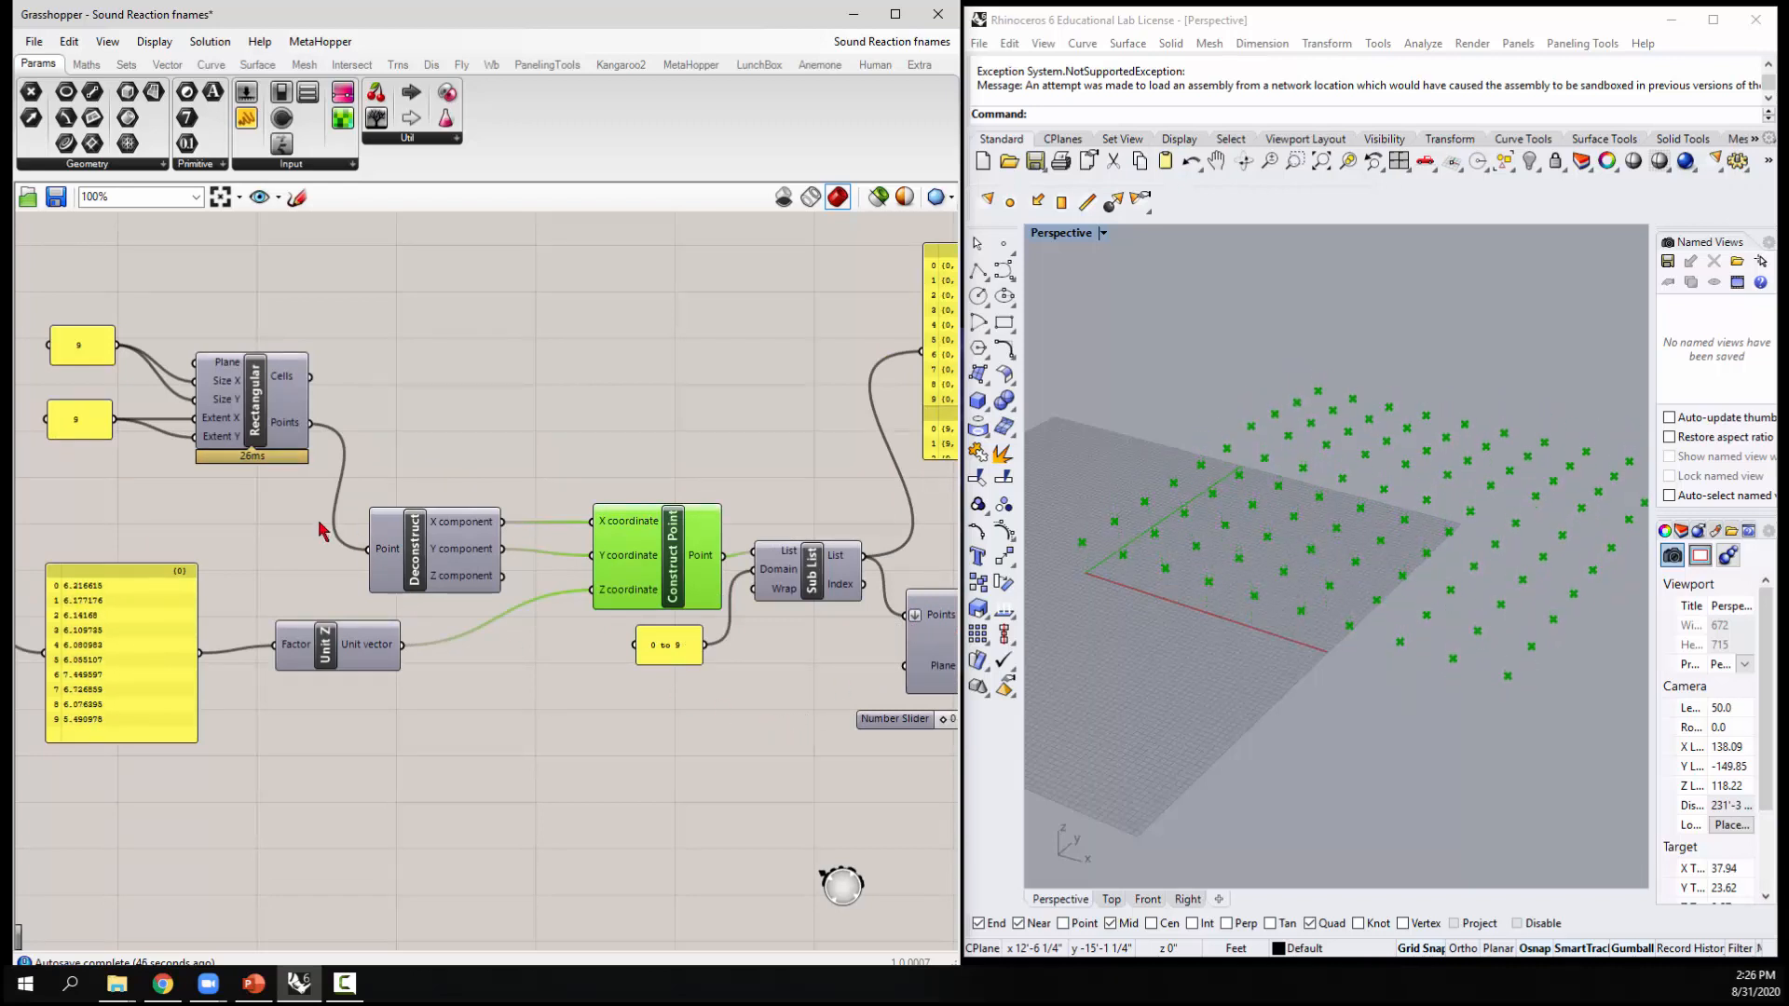
Add a Line component that joins two points and place it above Construct Point and Sub List
scroll(414, 606, "down", 2)
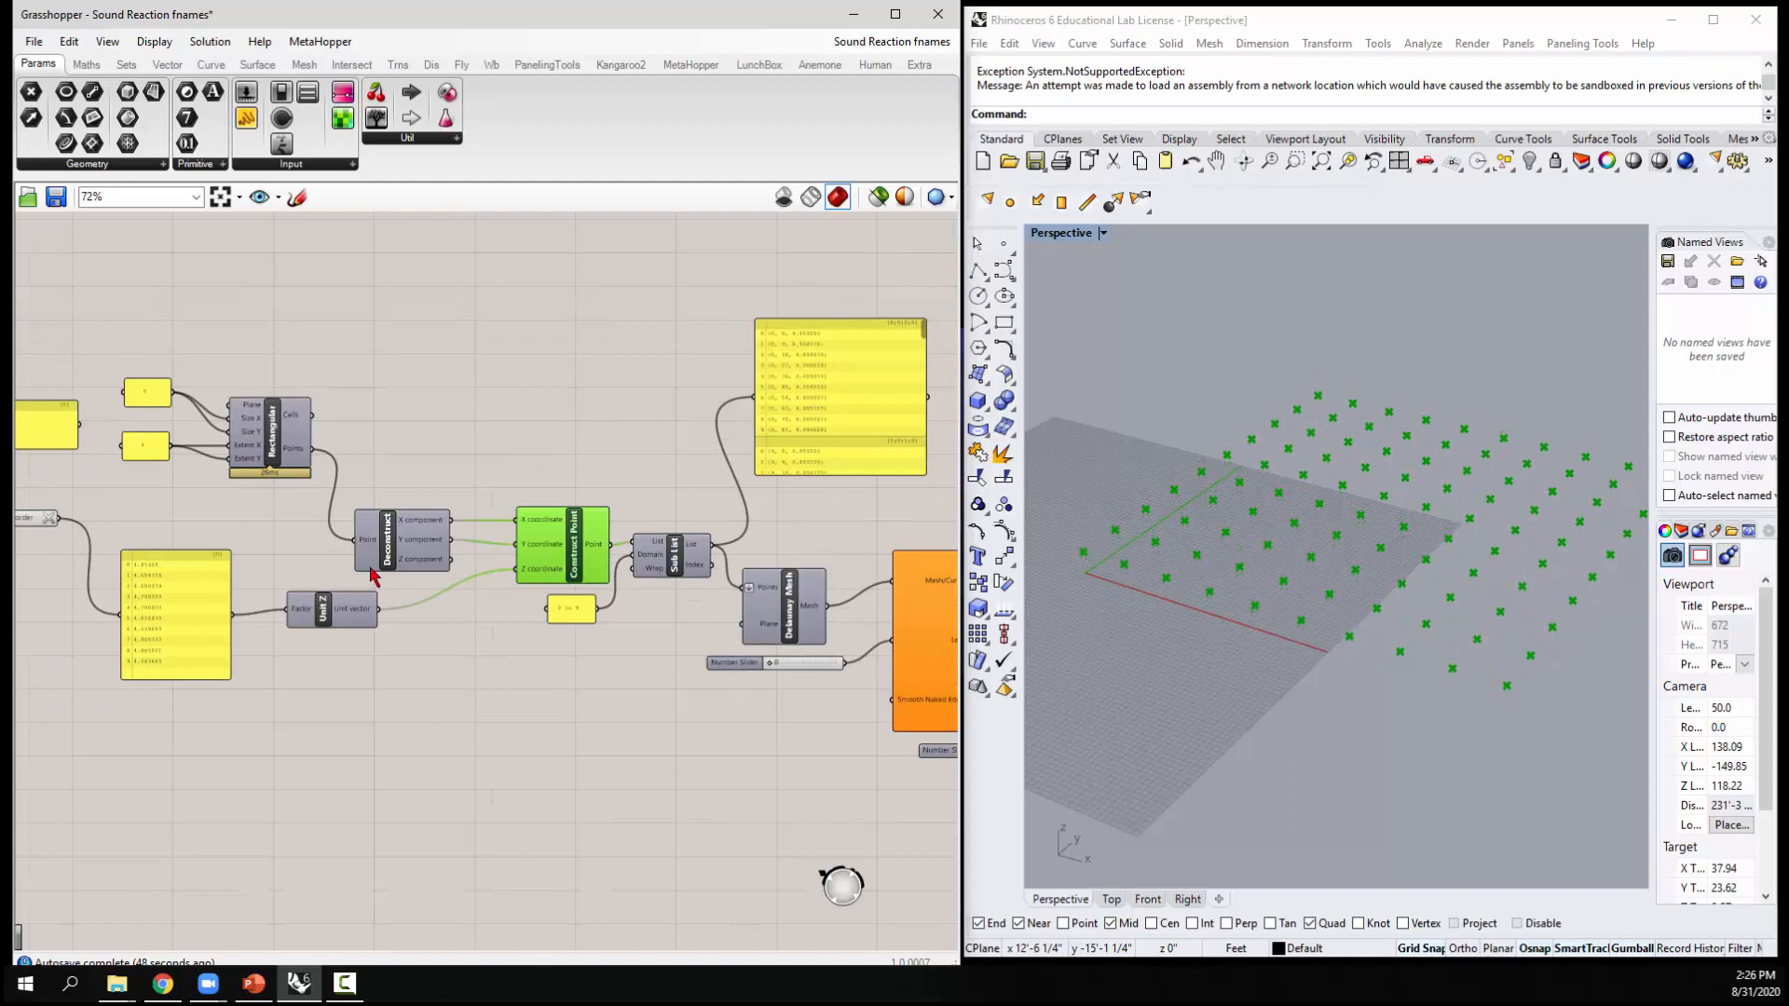
mouse_move(371, 575)
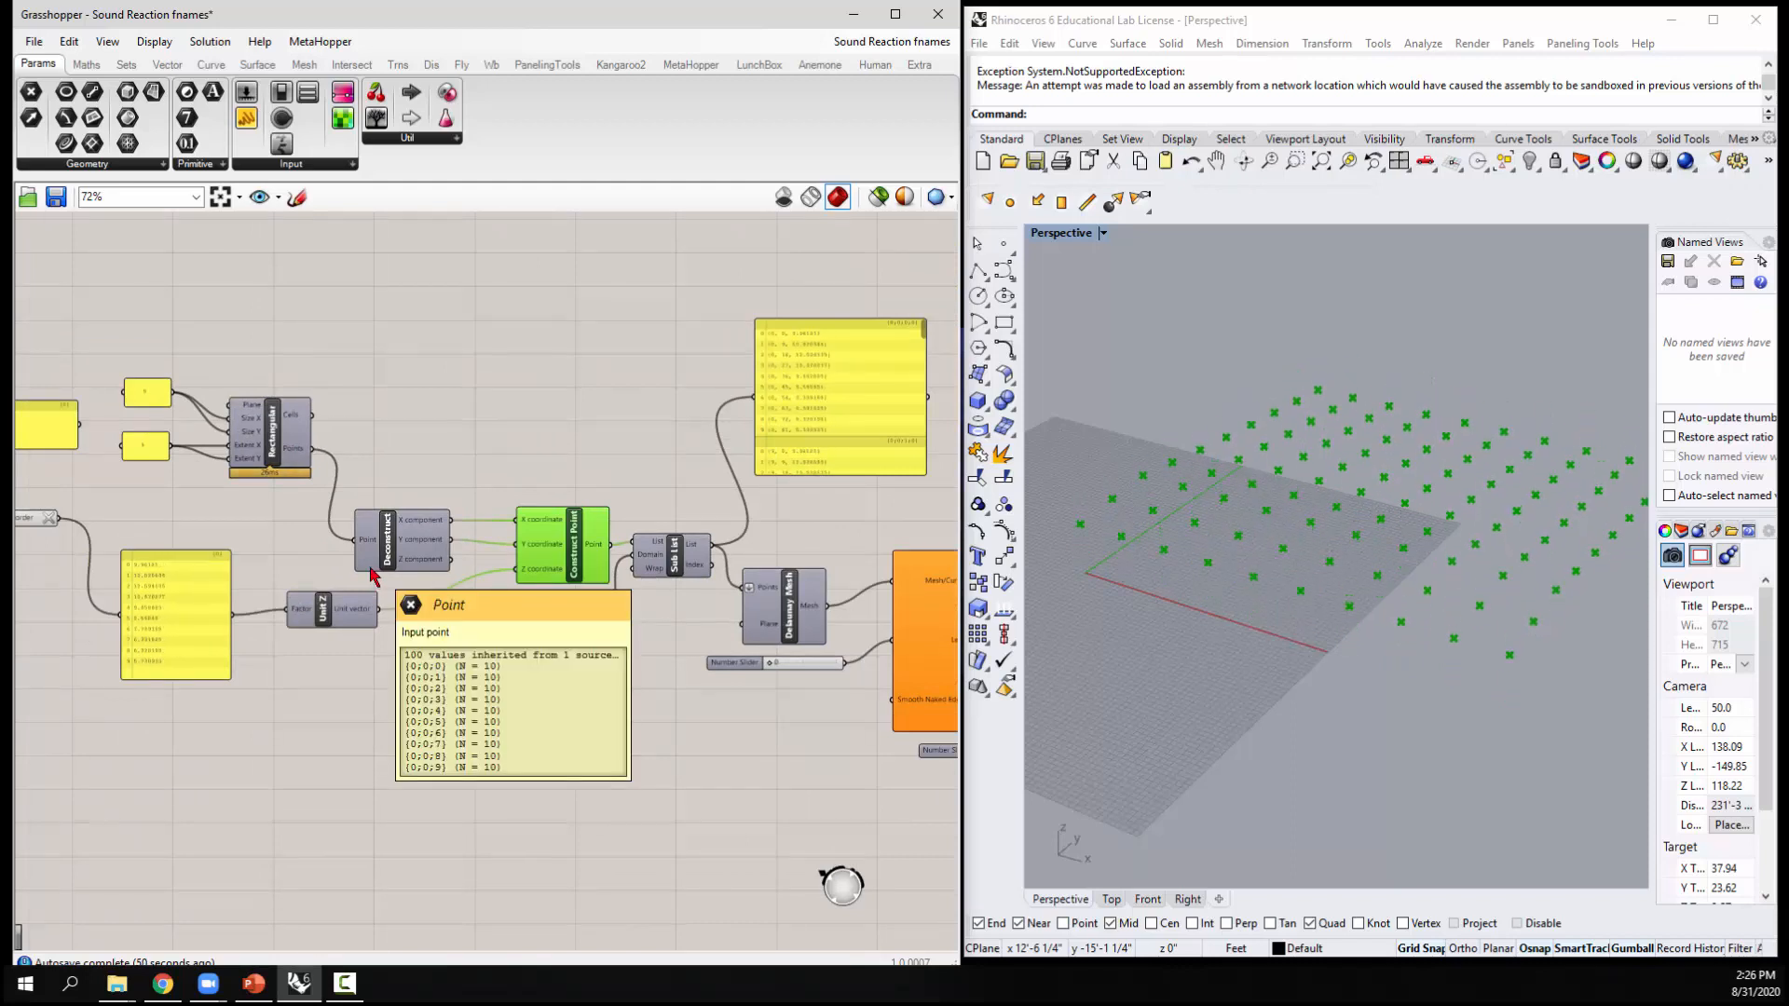
double_click(493, 398)
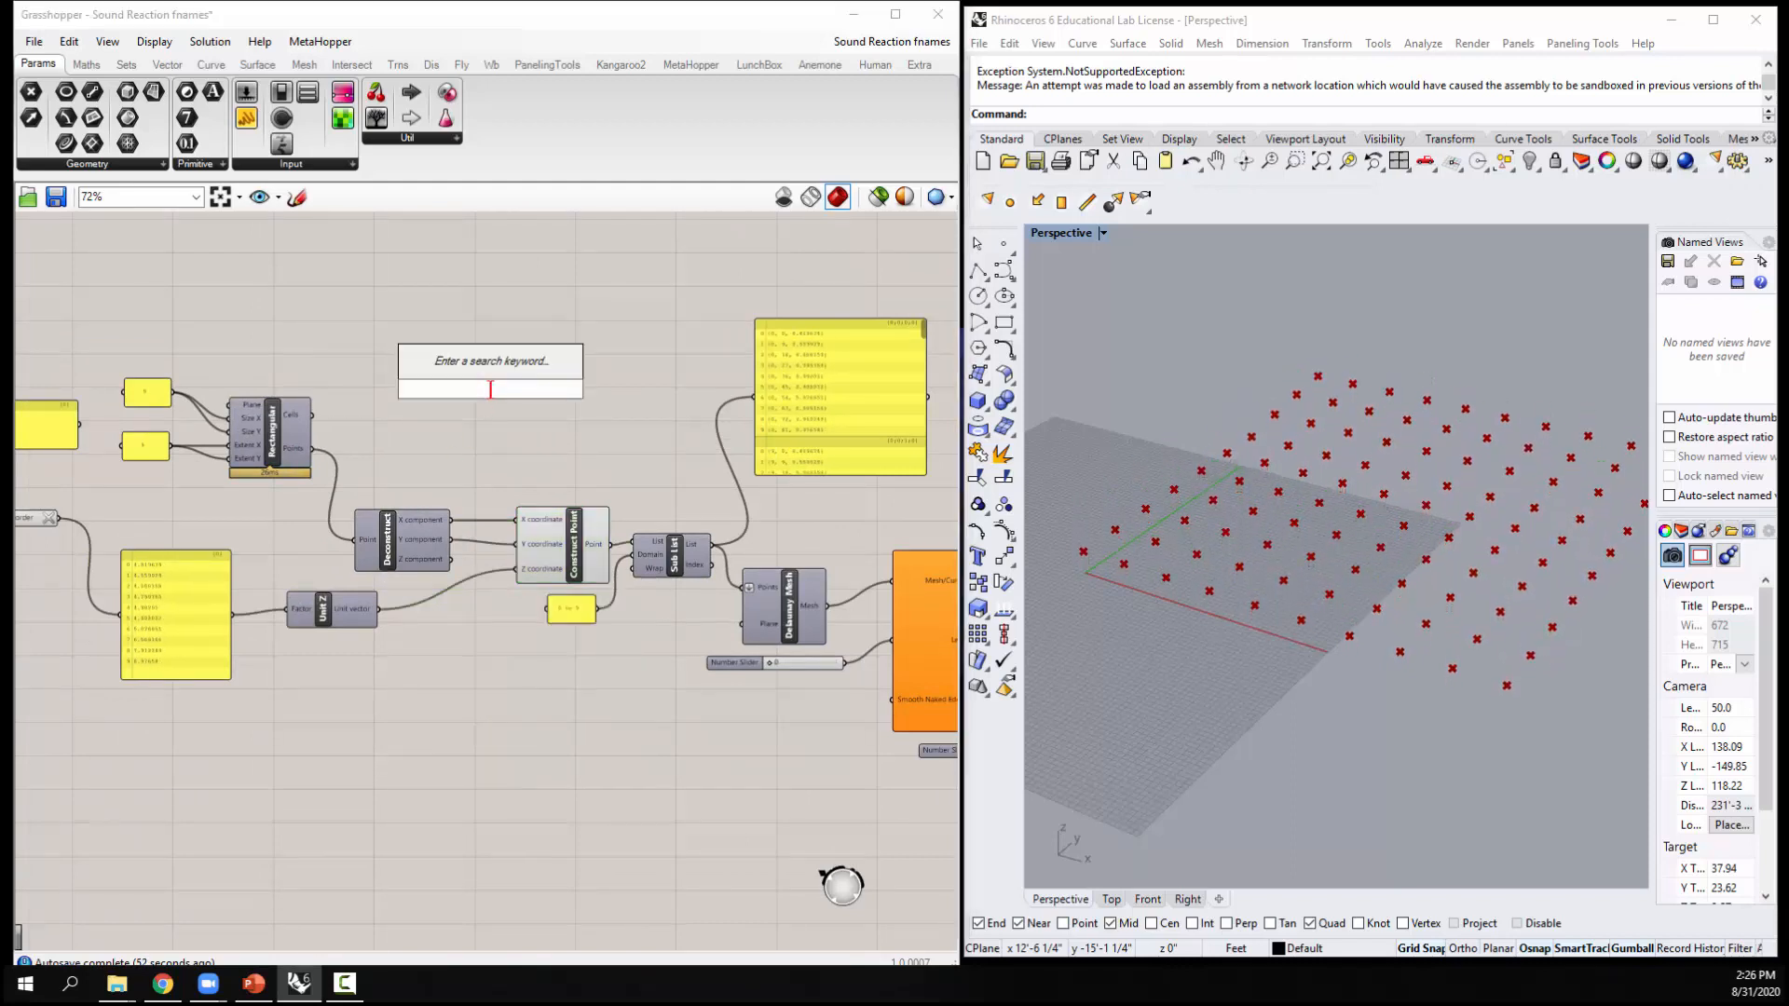
type("line")
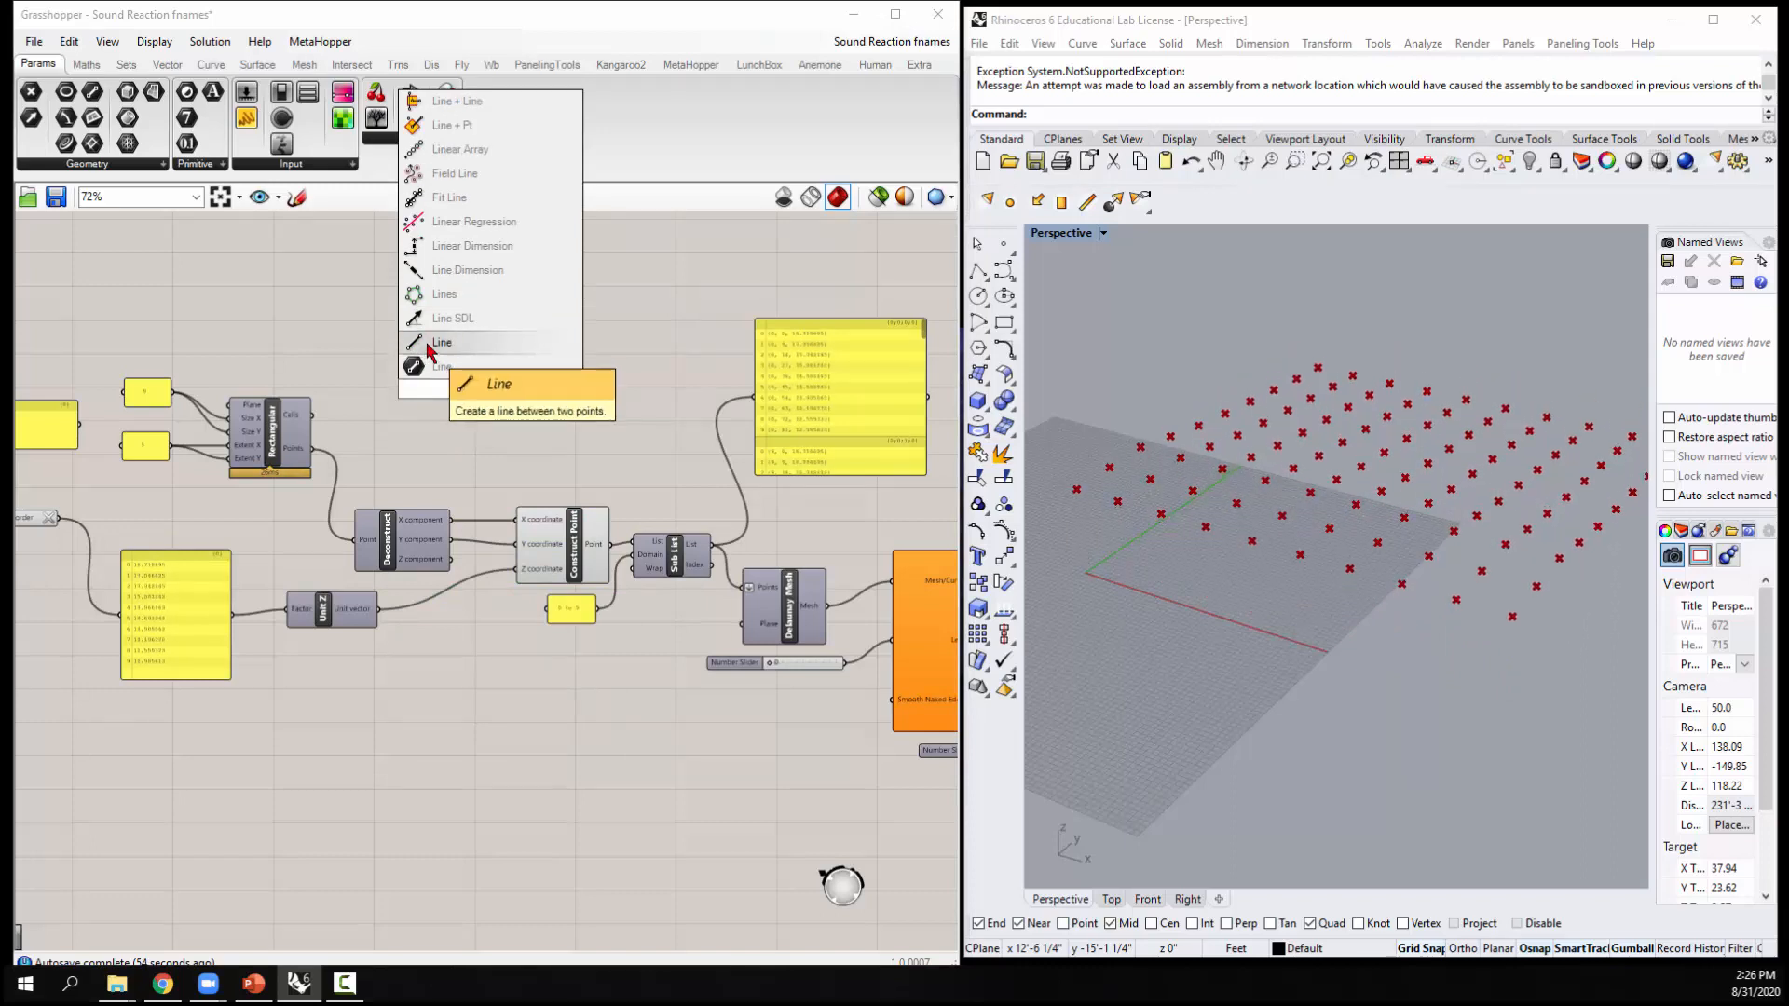
left_click(503, 366)
left_click_drag(501, 399, 629, 457)
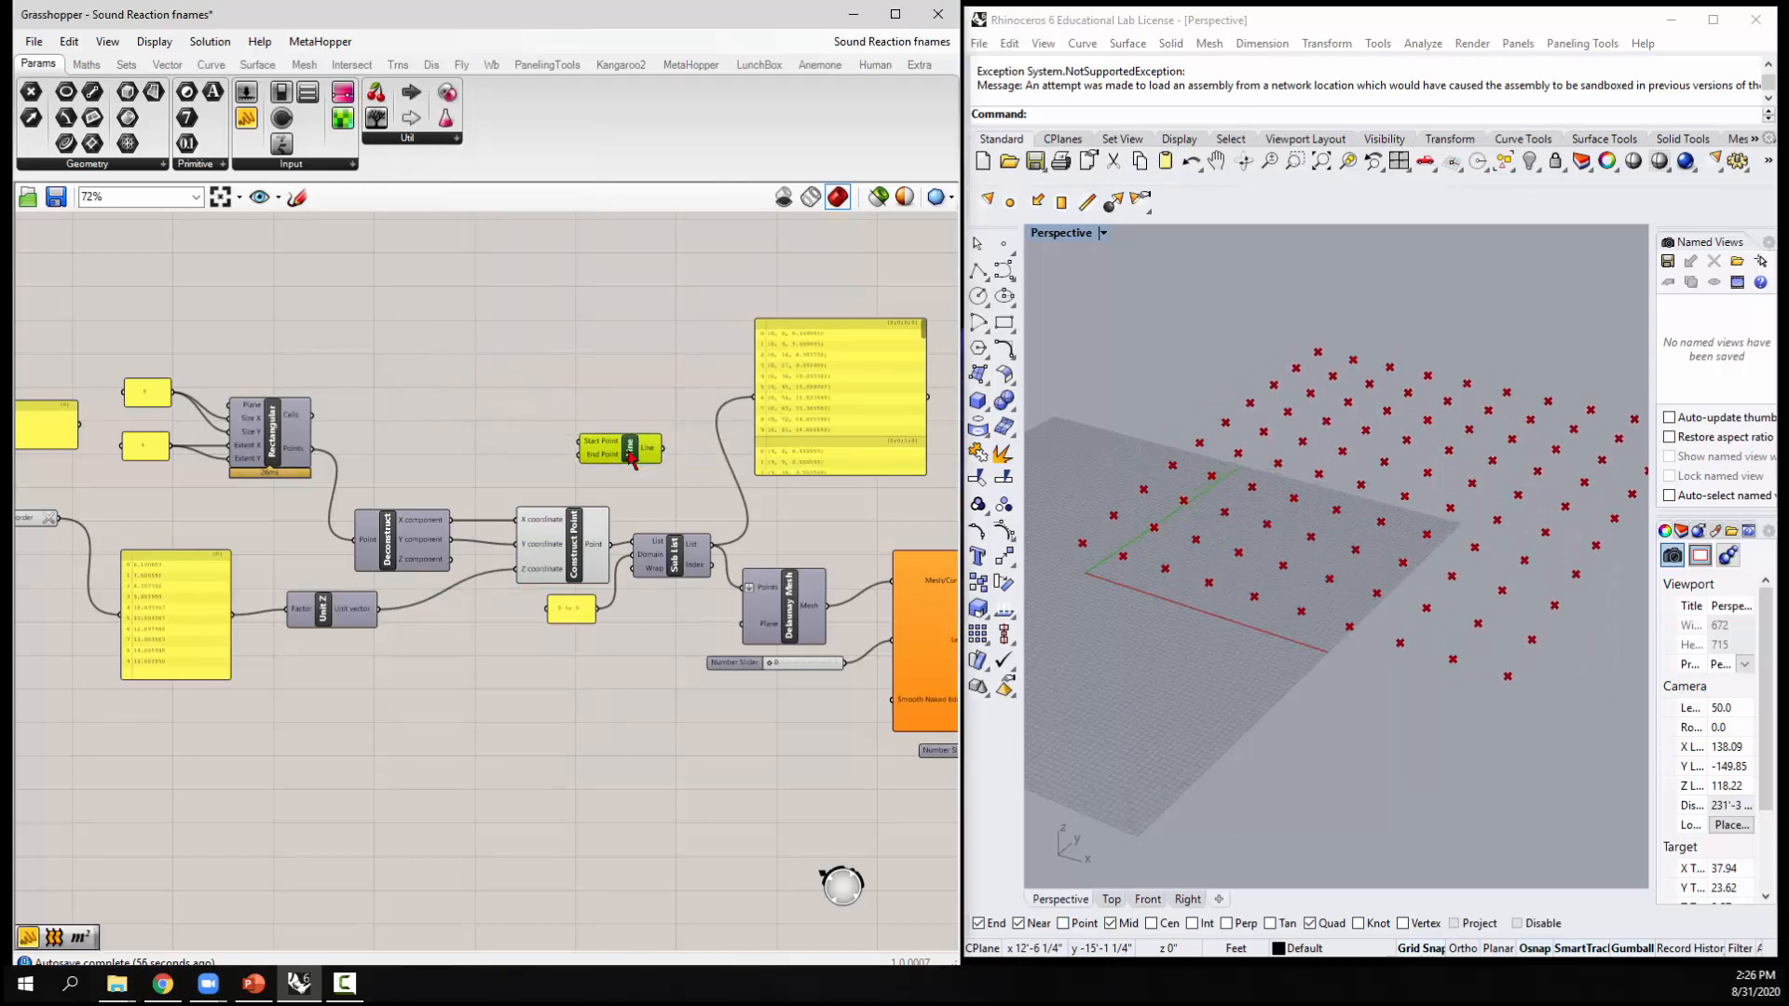
Connect the Construct Point output to the Line's End Point and the rectangular grid's Points output to its Start Point
left_click(508, 671)
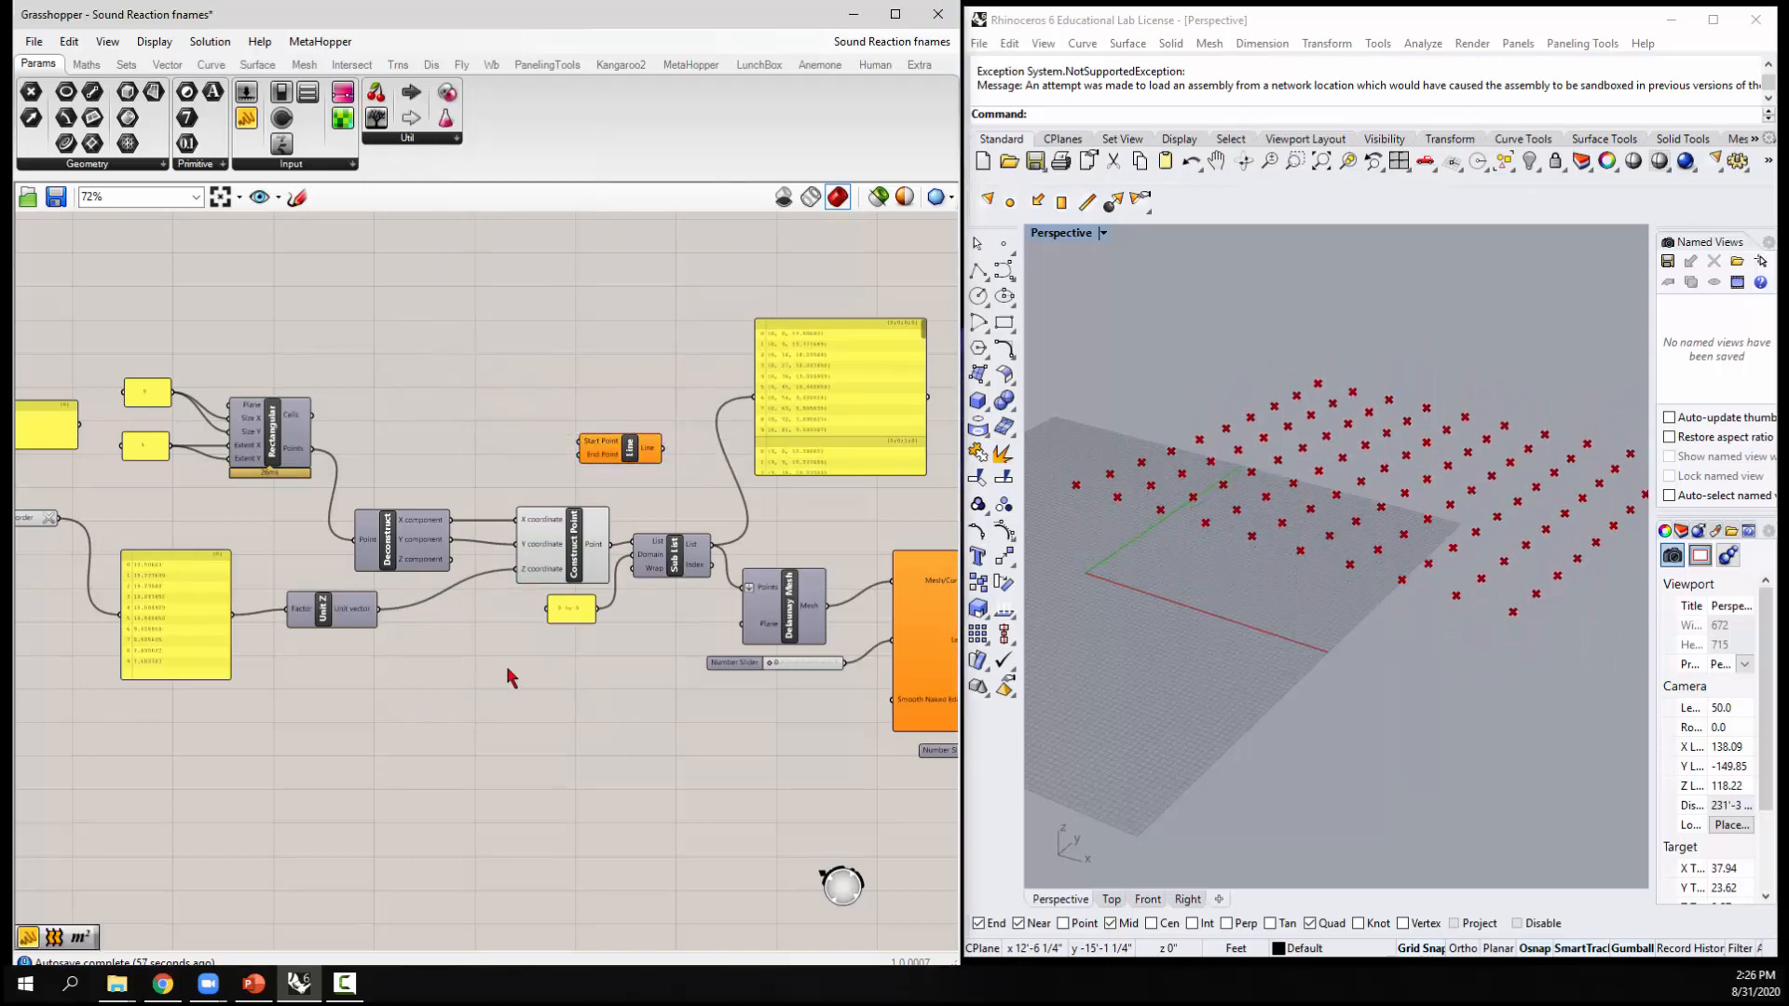
left_click_drag(612, 545, 579, 455)
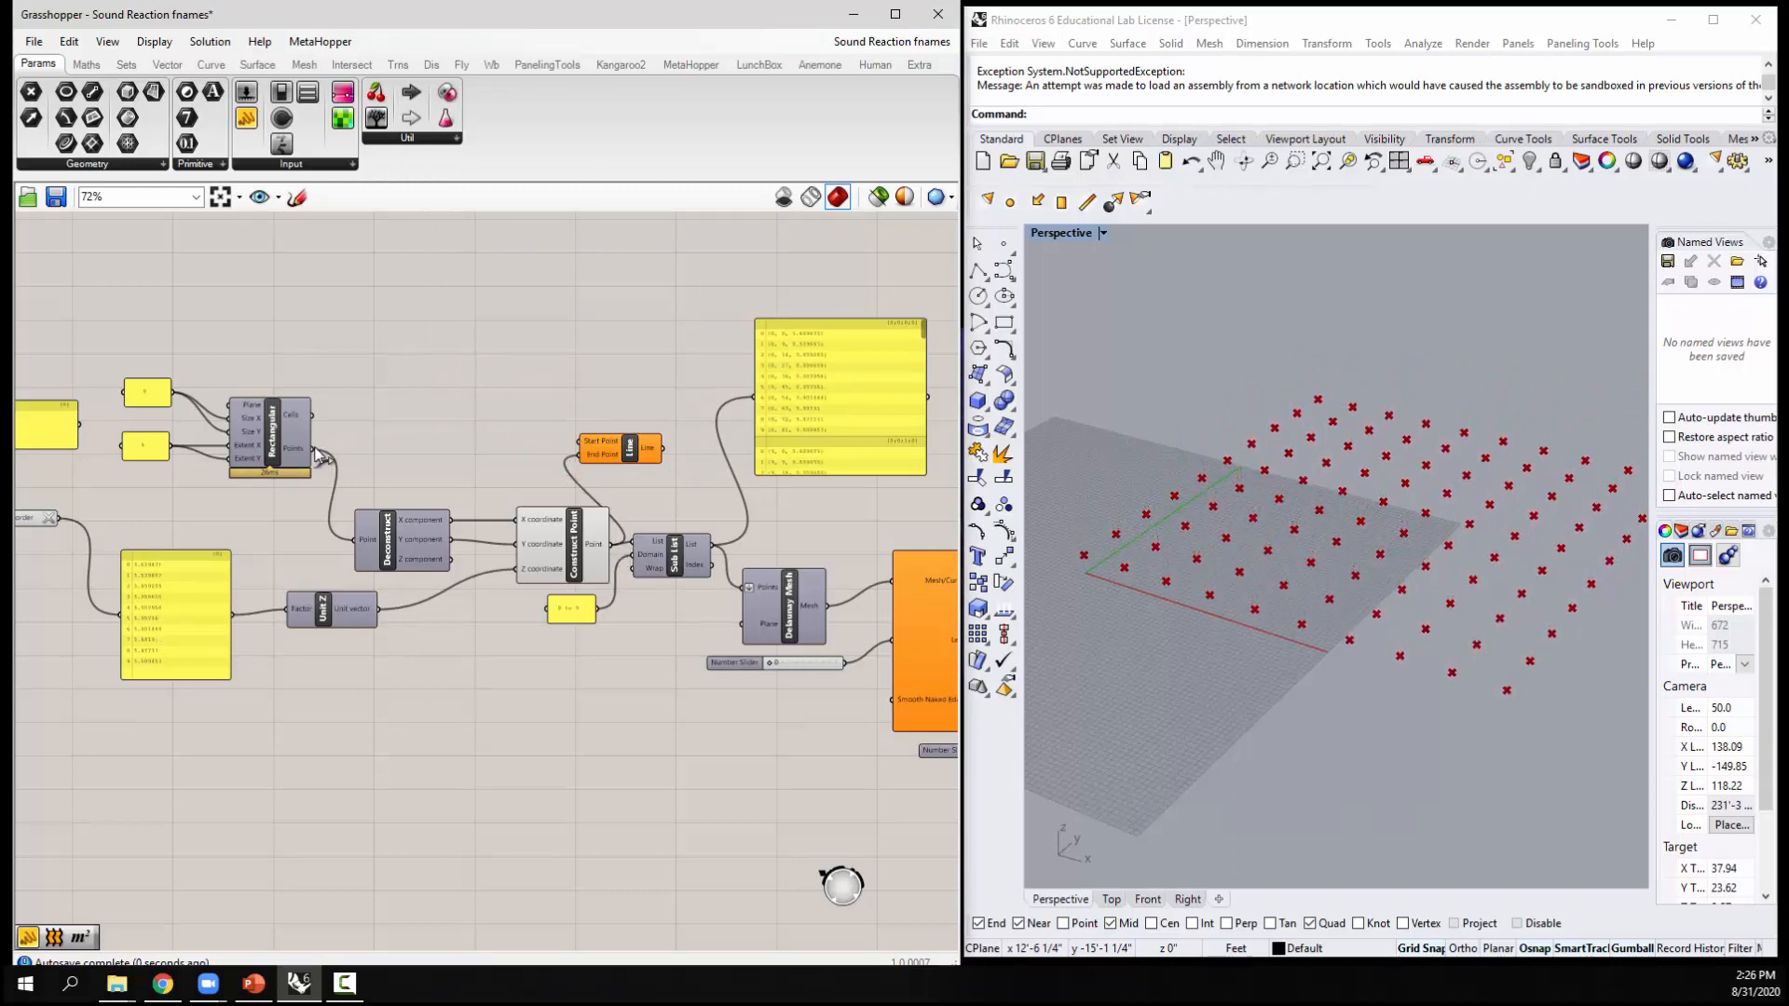
left_click_drag(316, 452, 574, 445)
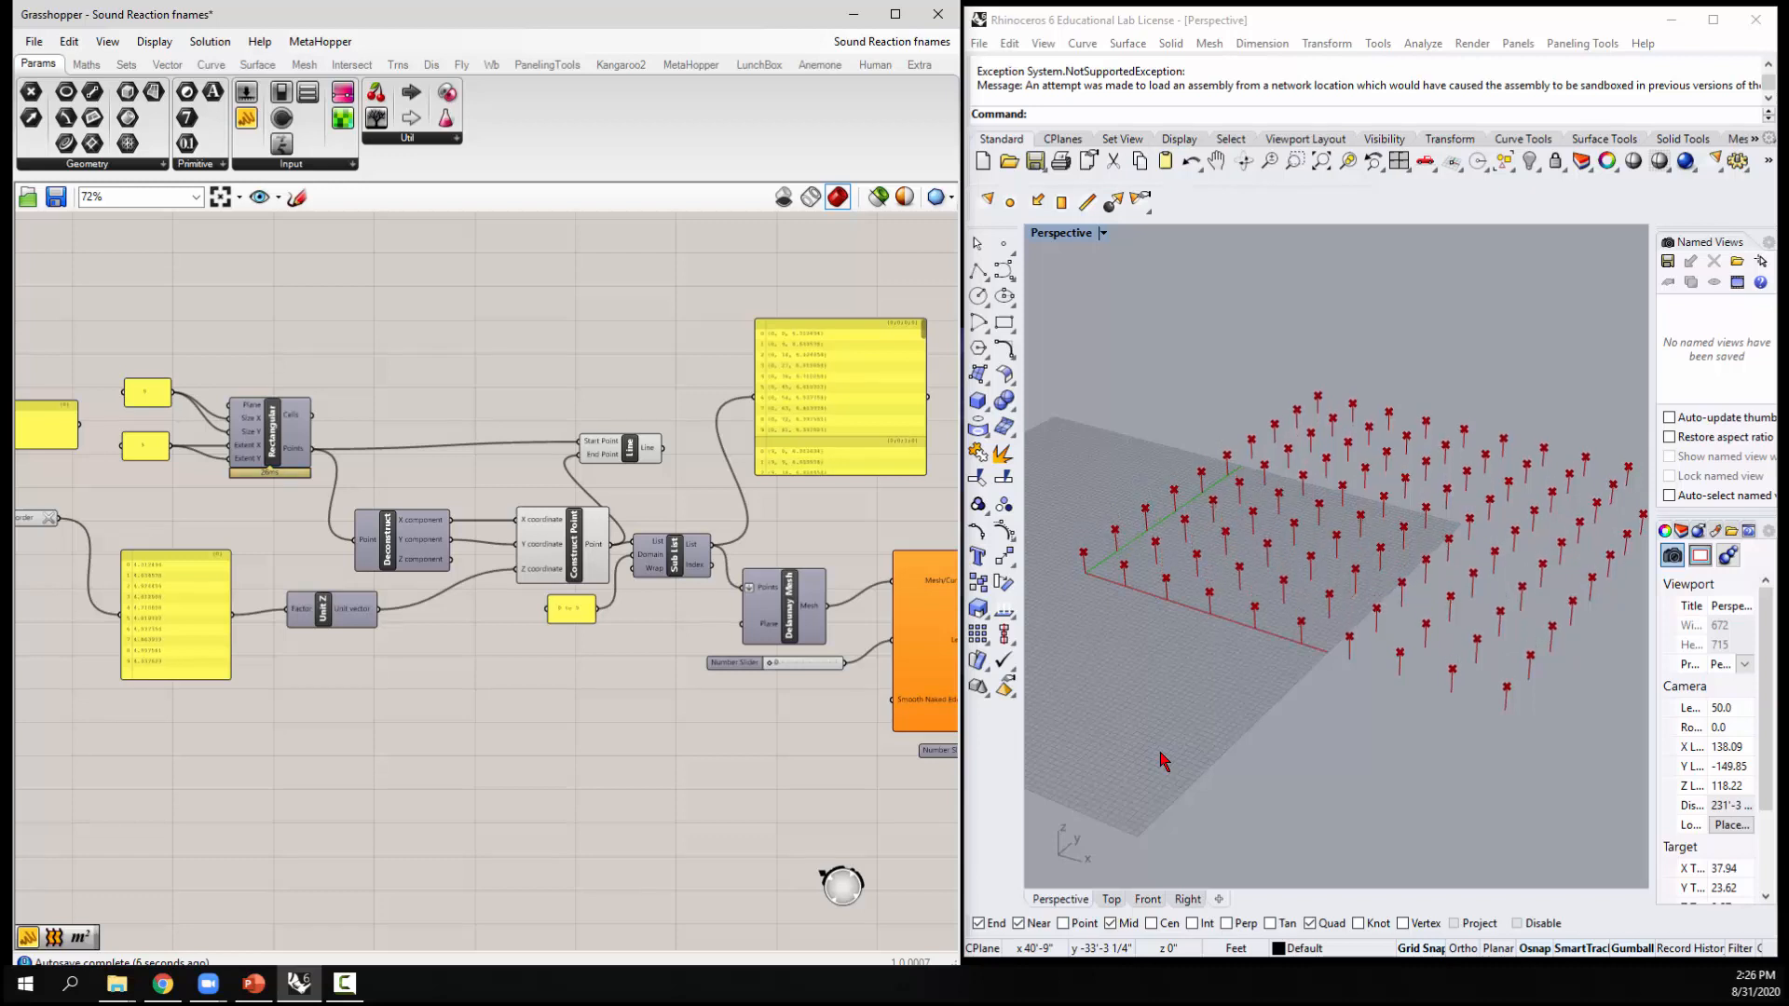
Turn on the preview of the Mesh Colours component at the end of the Sound Reaction definition
scroll(261, 450, "down", 1)
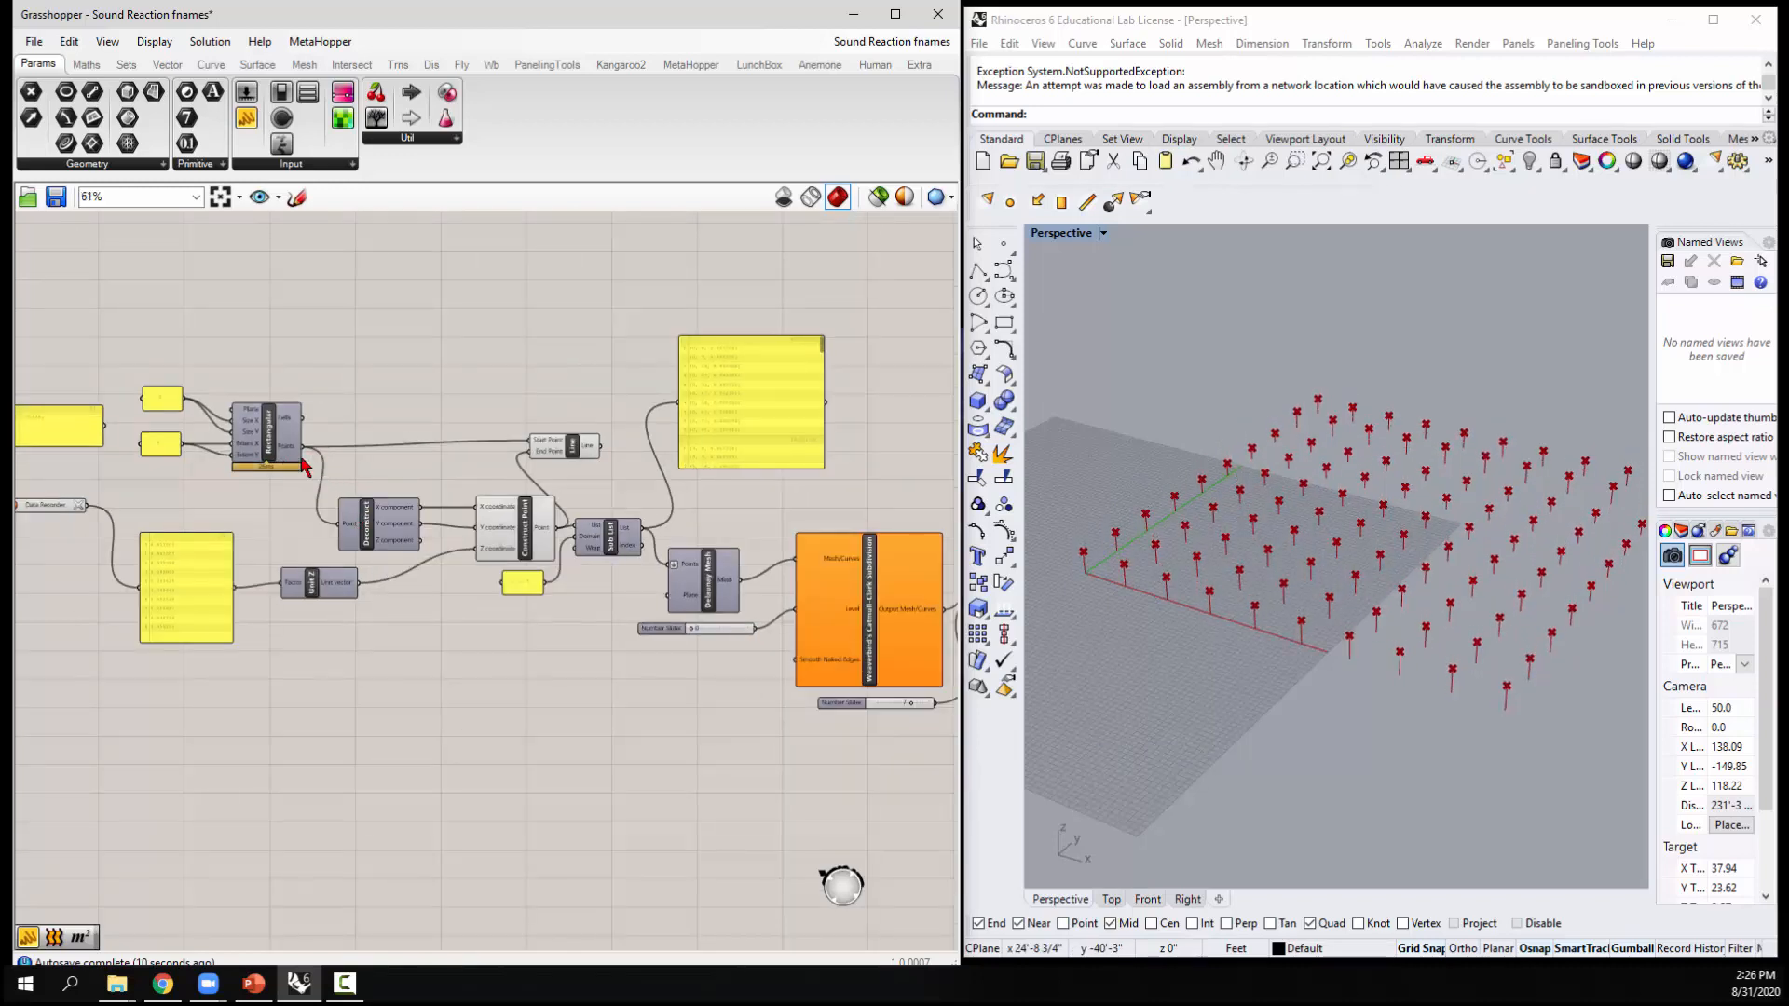
scroll(284, 457, "down", 5)
scroll(694, 549, "up", 5)
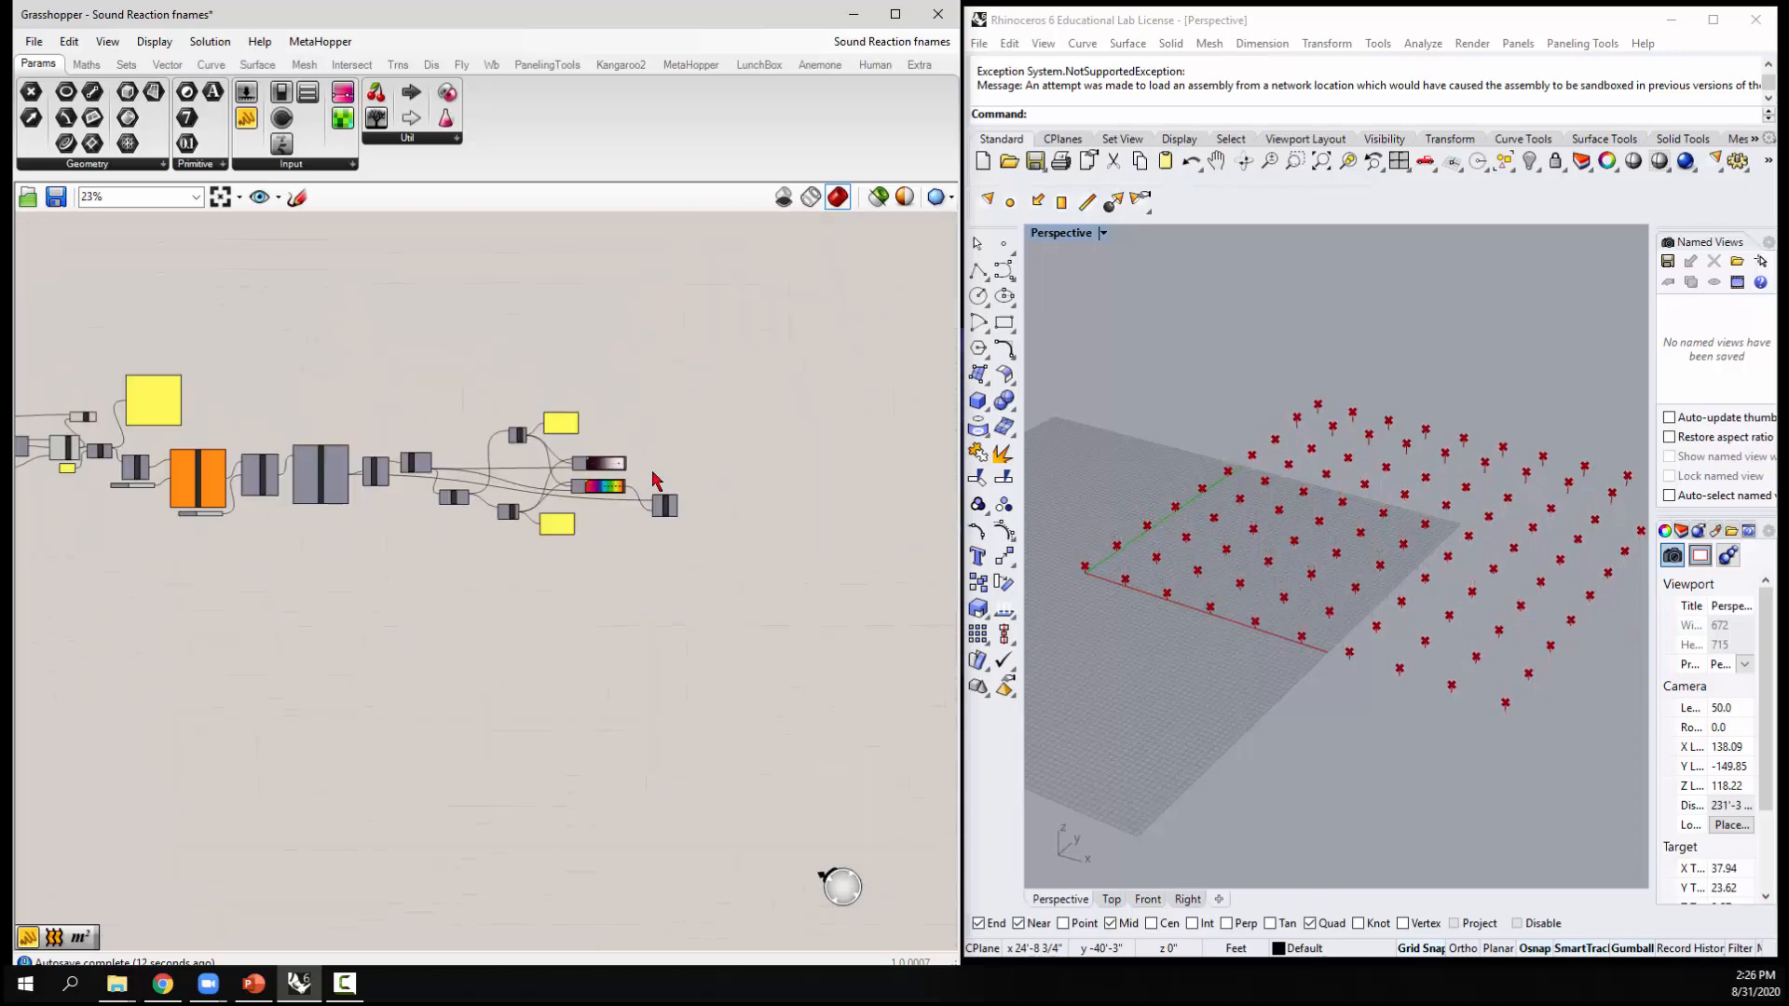
right_click(694, 550)
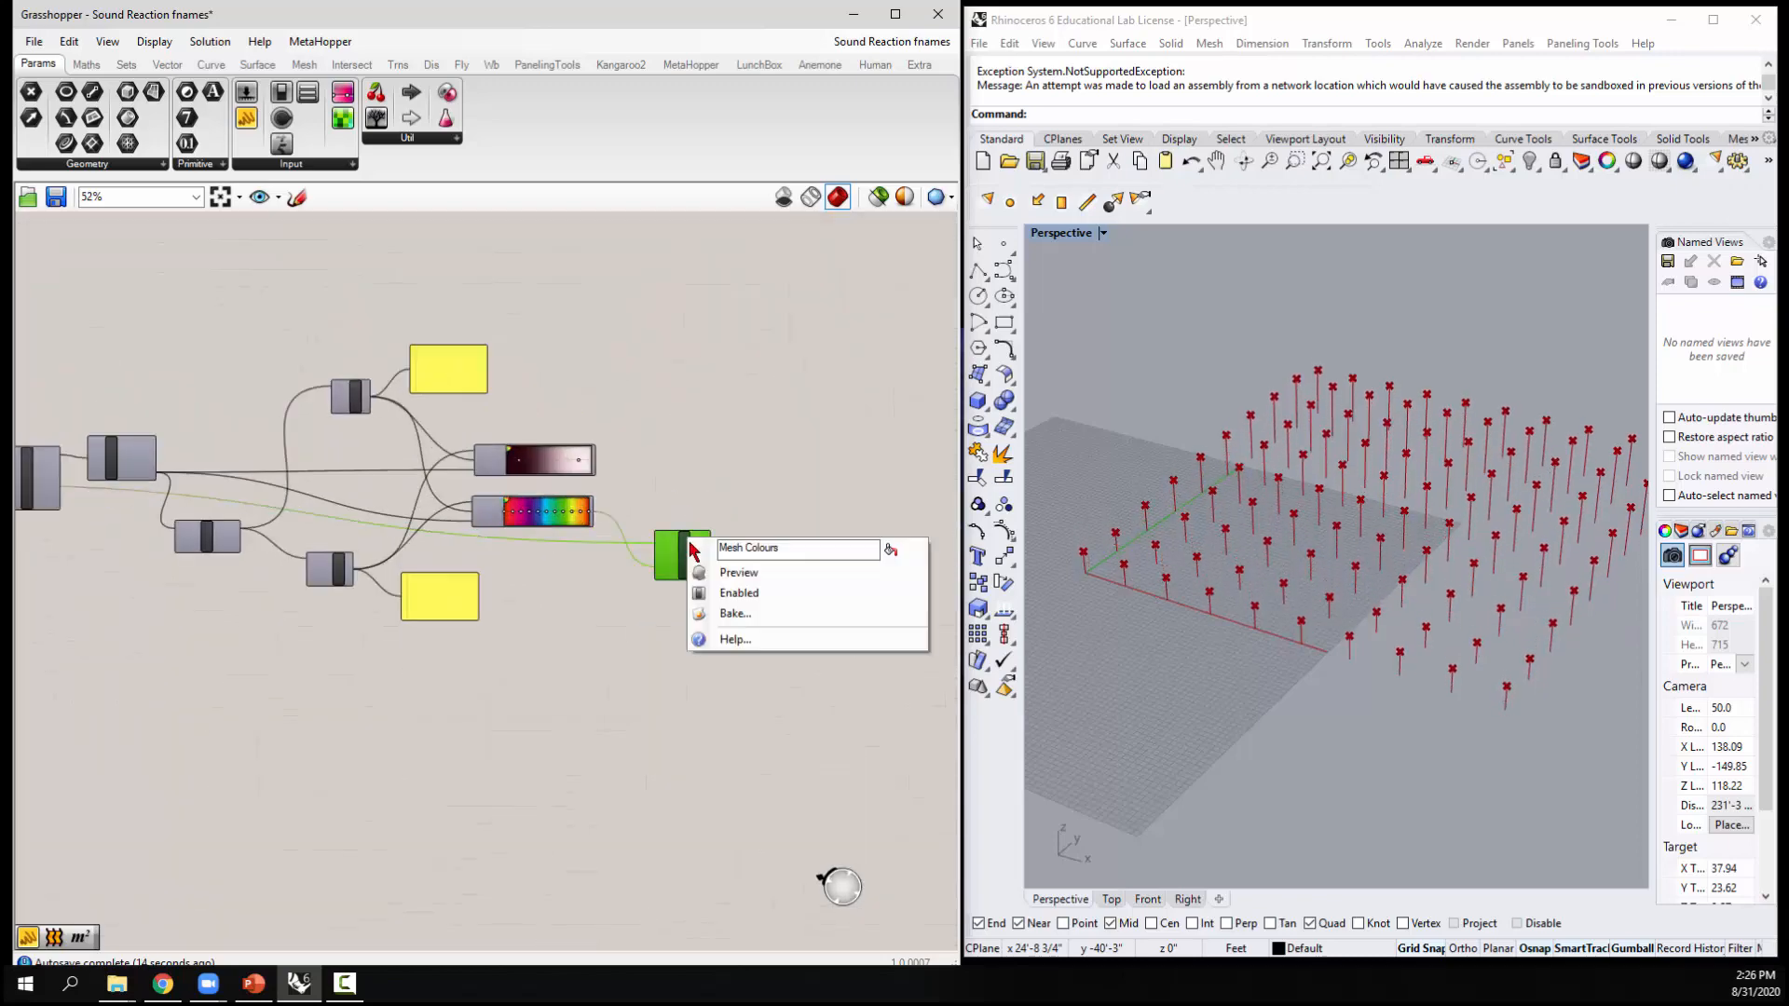
left_click(727, 575)
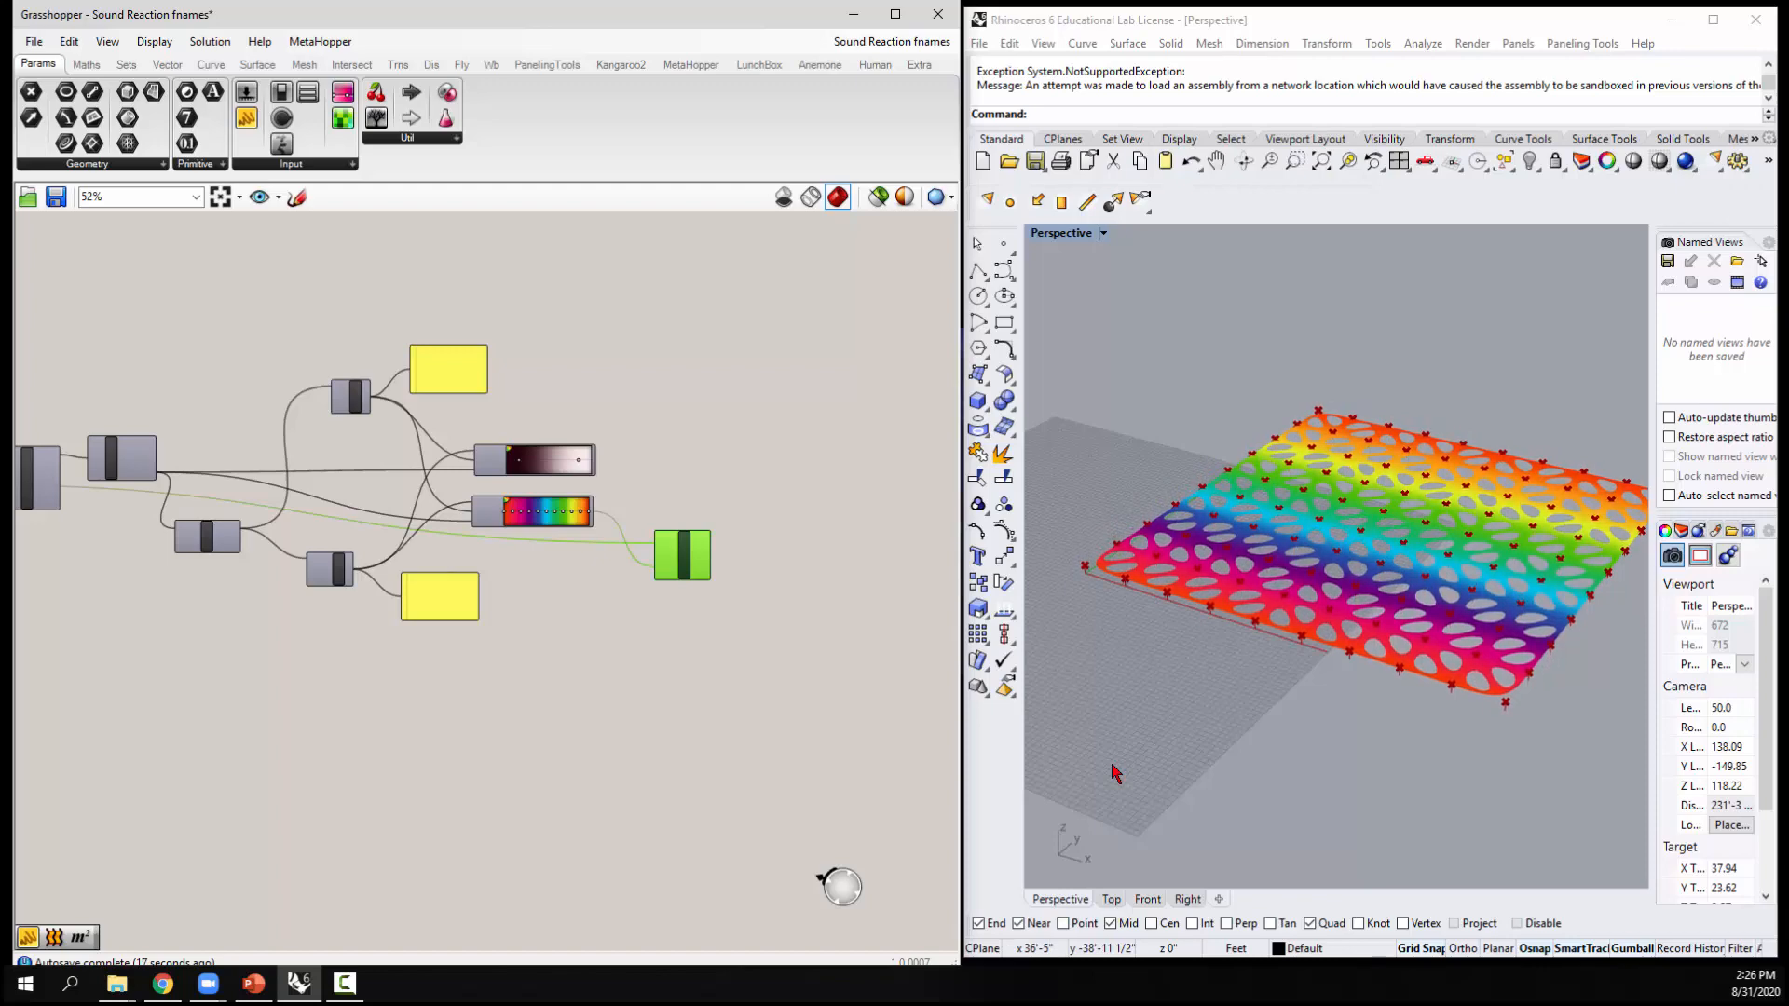